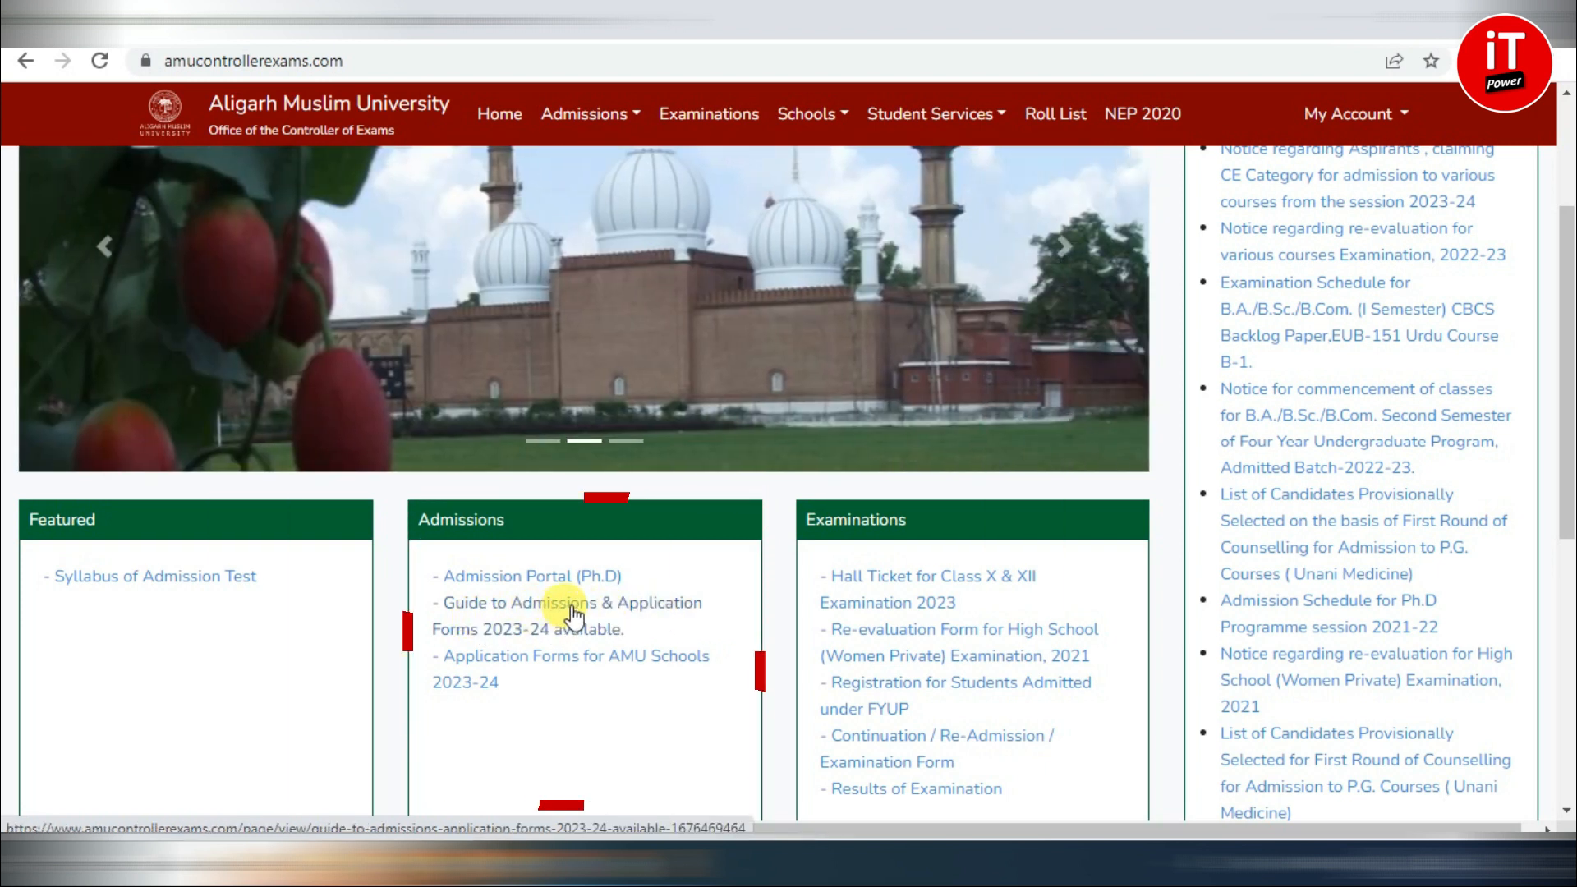
- Open the application forms portal from the 2023-24 admissions guide and start signing up for a new account
{"action": "left_click", "coordinate": [570, 607]}
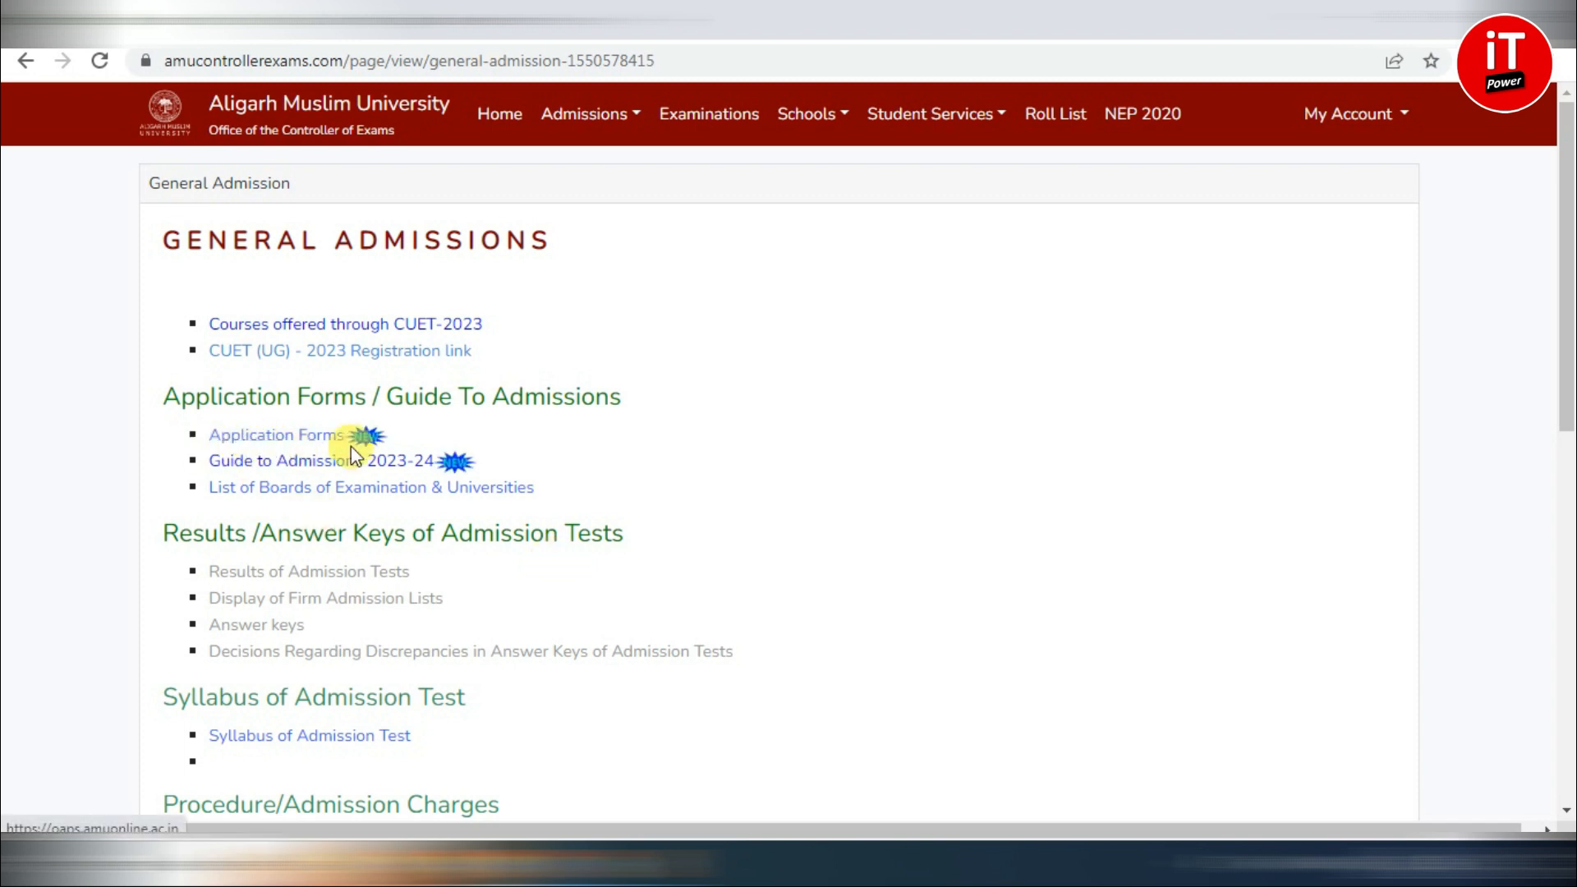
{"action": "left_click", "coordinate": [289, 438]}
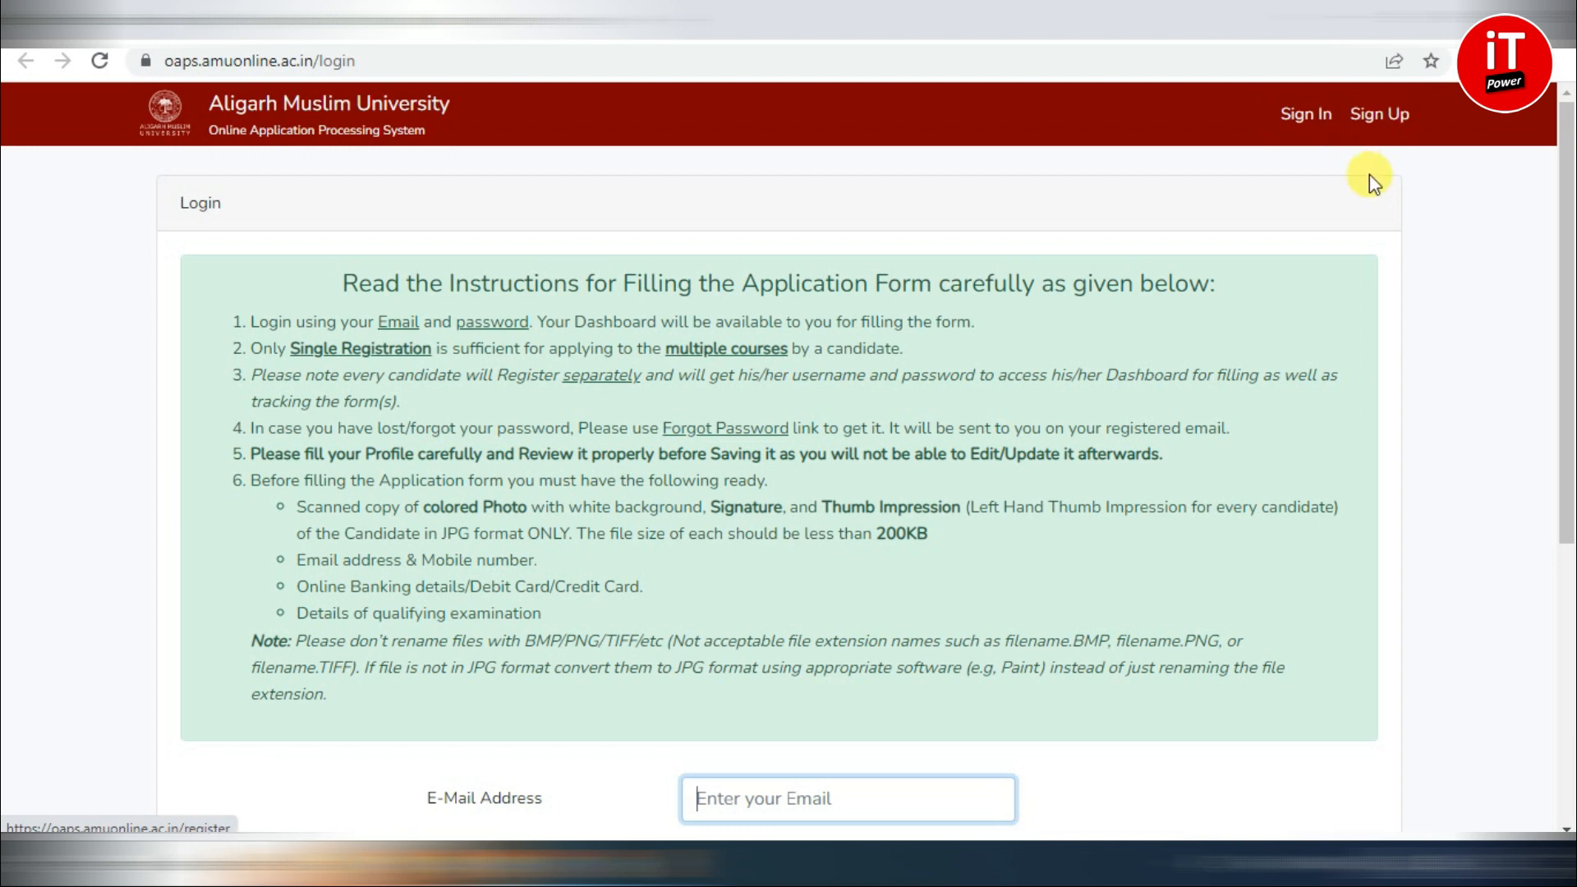
{"action": "left_click", "coordinate": [1385, 125]}
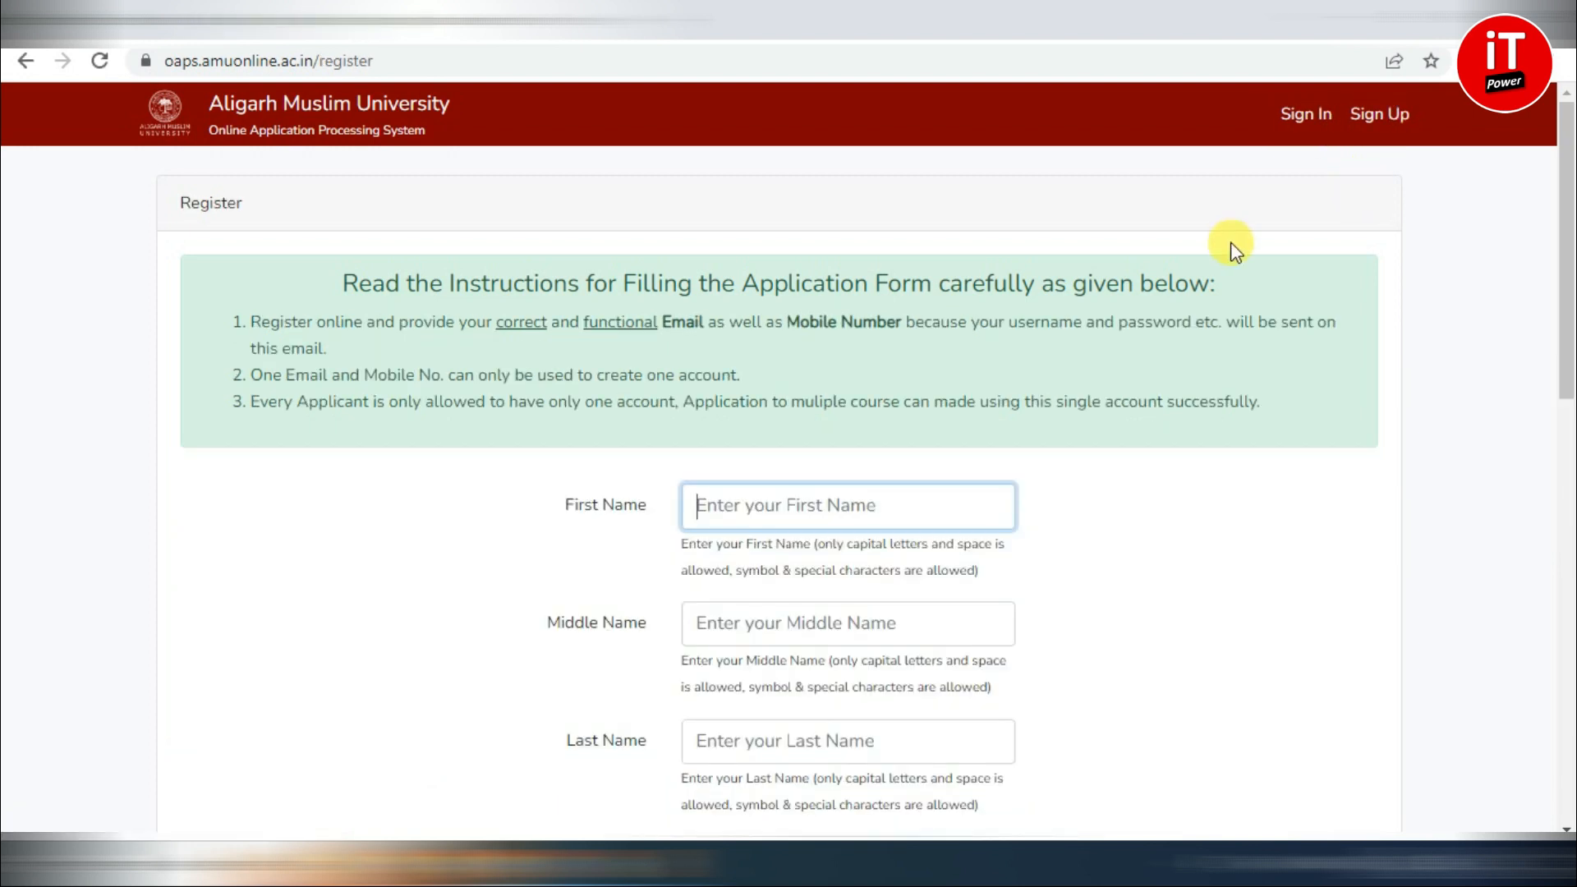
- Go through the registration form from the name fields to the password confirmation, checking the date of birth picker, and submit the registration
{"action": "scroll", "coordinate": [940, 374], "scroll_direction": "down", "scroll_amount": 3}
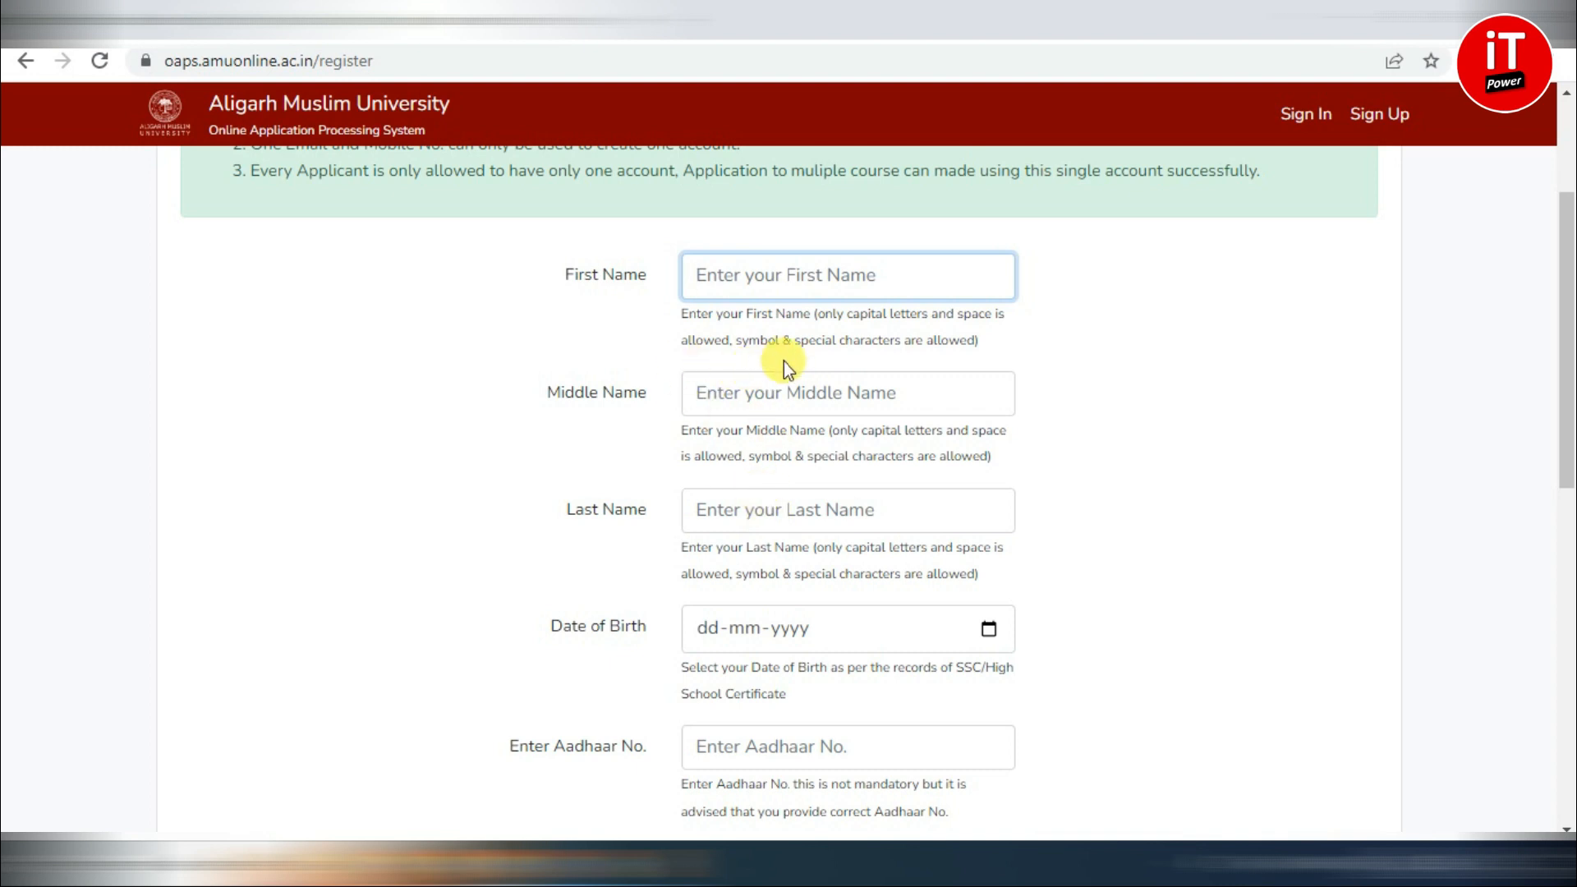
{"action": "scroll", "coordinate": [590, 543], "scroll_direction": "down", "scroll_amount": 2}
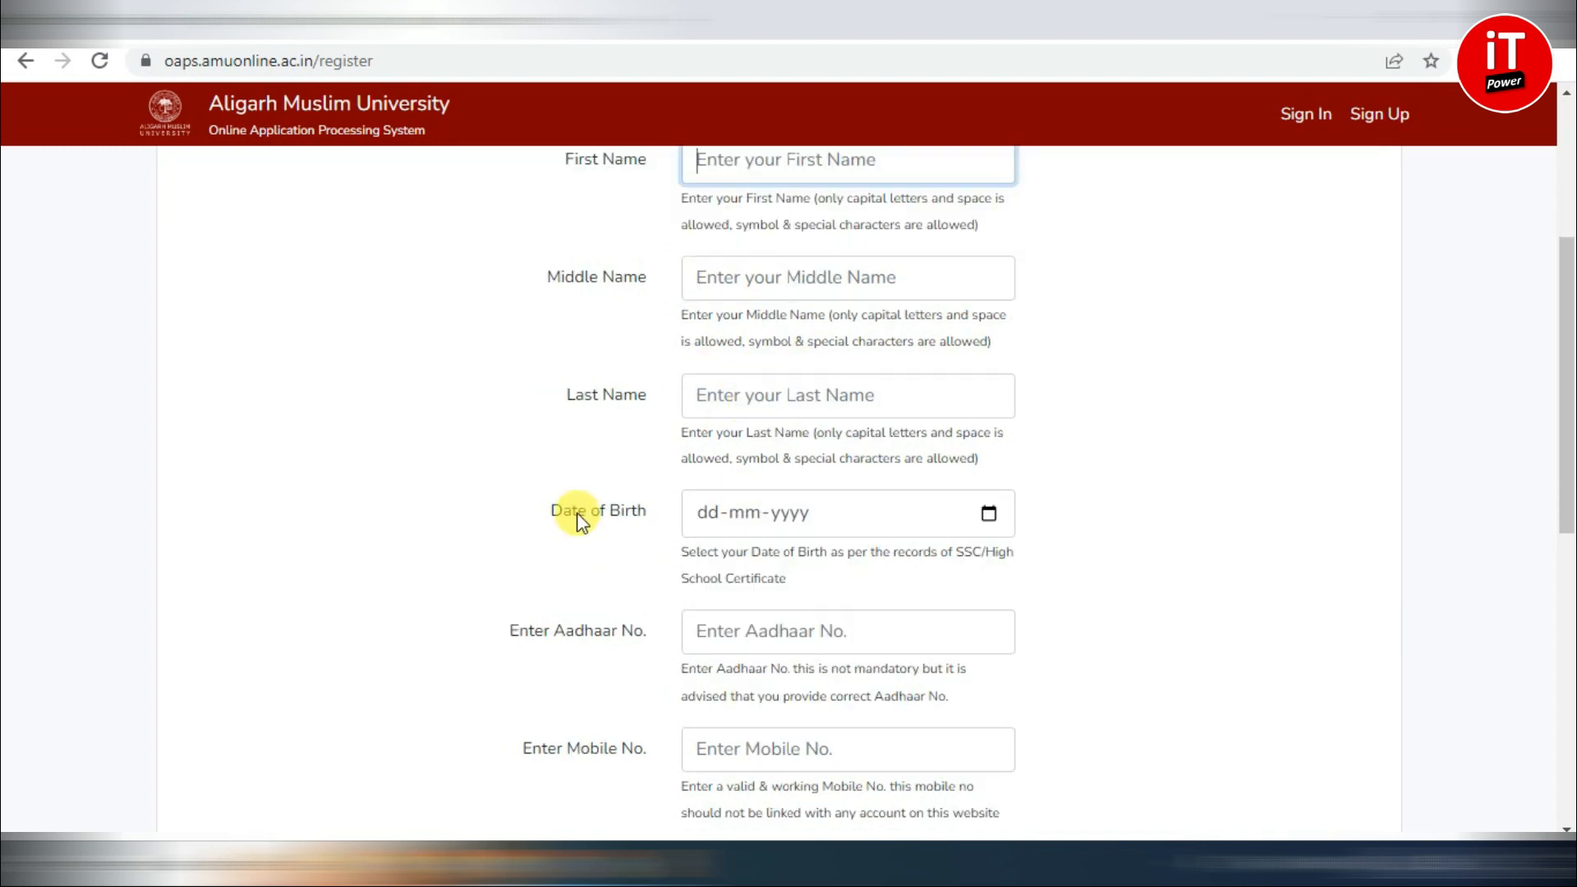
{"action": "left_click", "coordinate": [989, 513]}
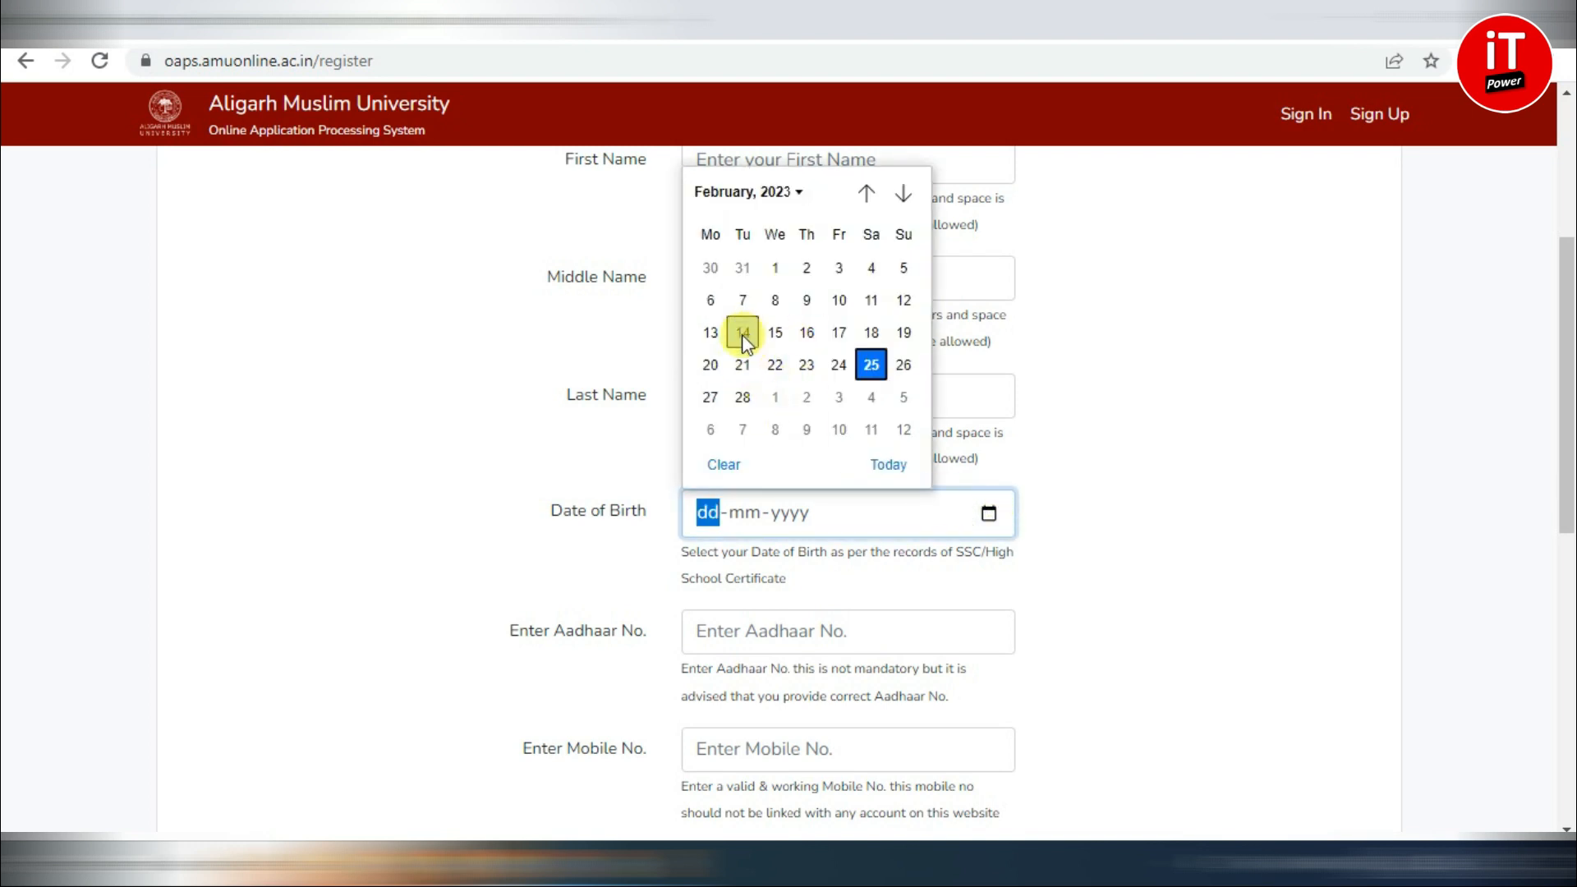
{"action": "left_click", "coordinate": [1171, 444]}
{"action": "scroll", "coordinate": [553, 558], "scroll_direction": "down", "scroll_amount": 1}
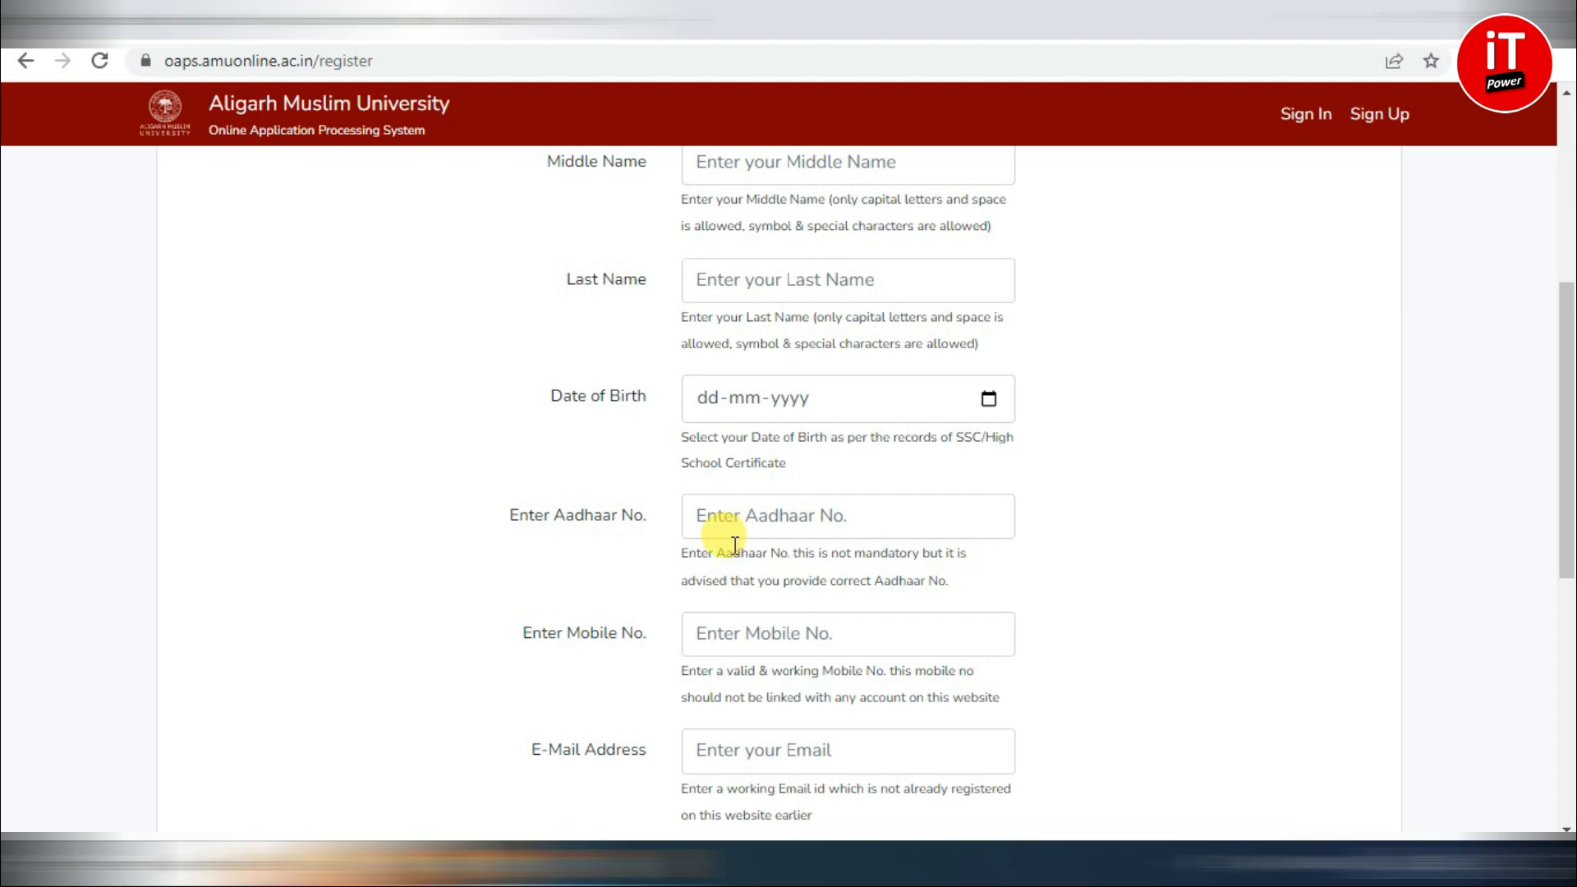
{"action": "scroll", "coordinate": [735, 544], "scroll_direction": "down", "scroll_amount": 1}
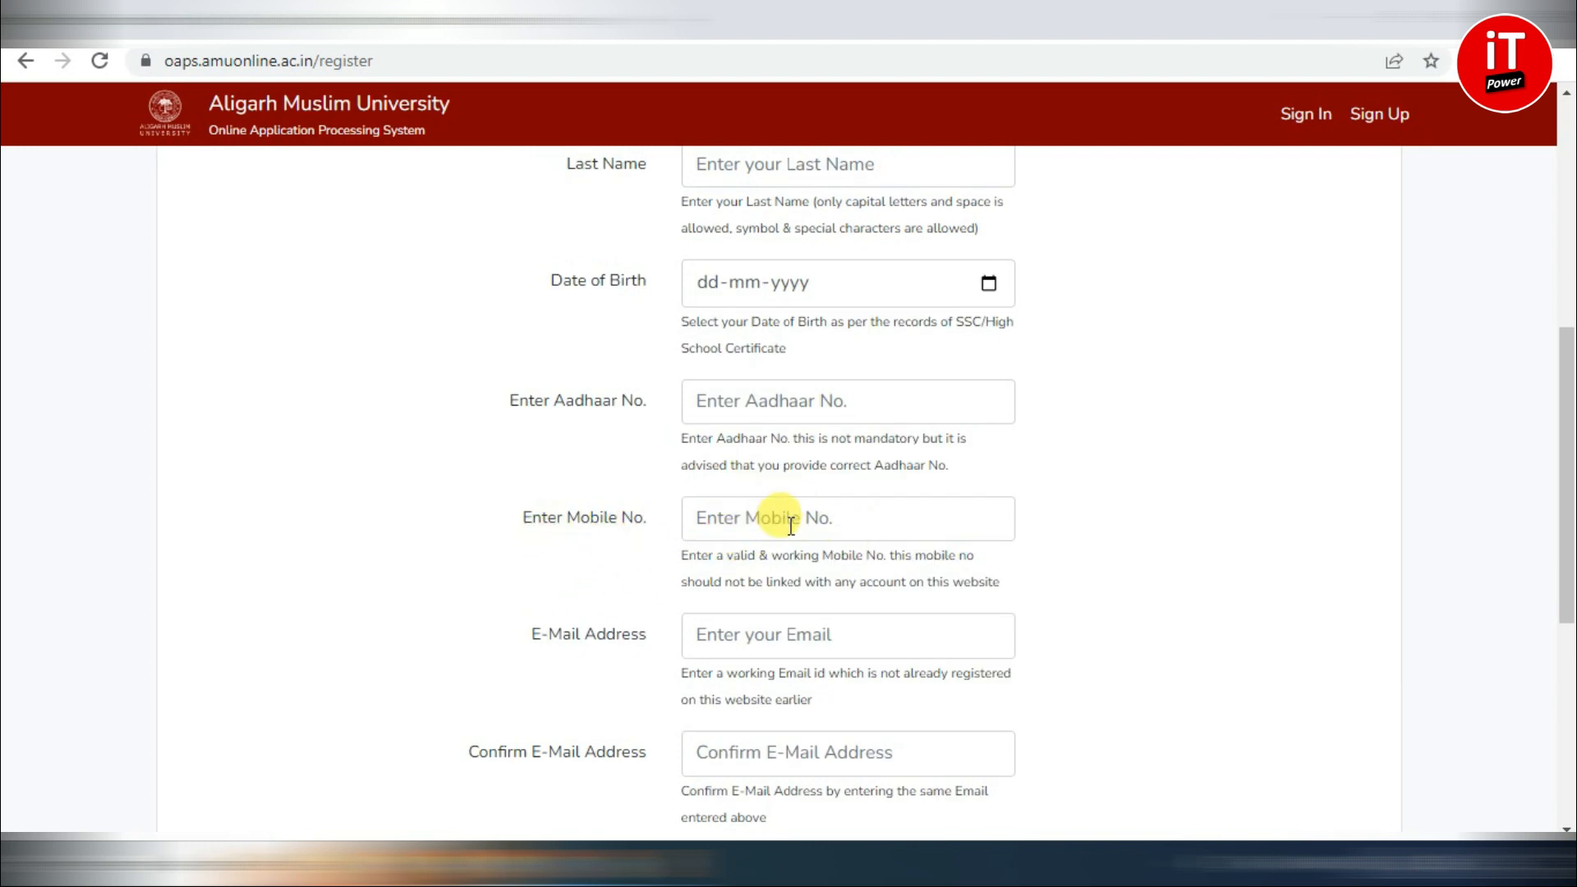
{"action": "scroll", "coordinate": [533, 557], "scroll_direction": "down", "scroll_amount": 1}
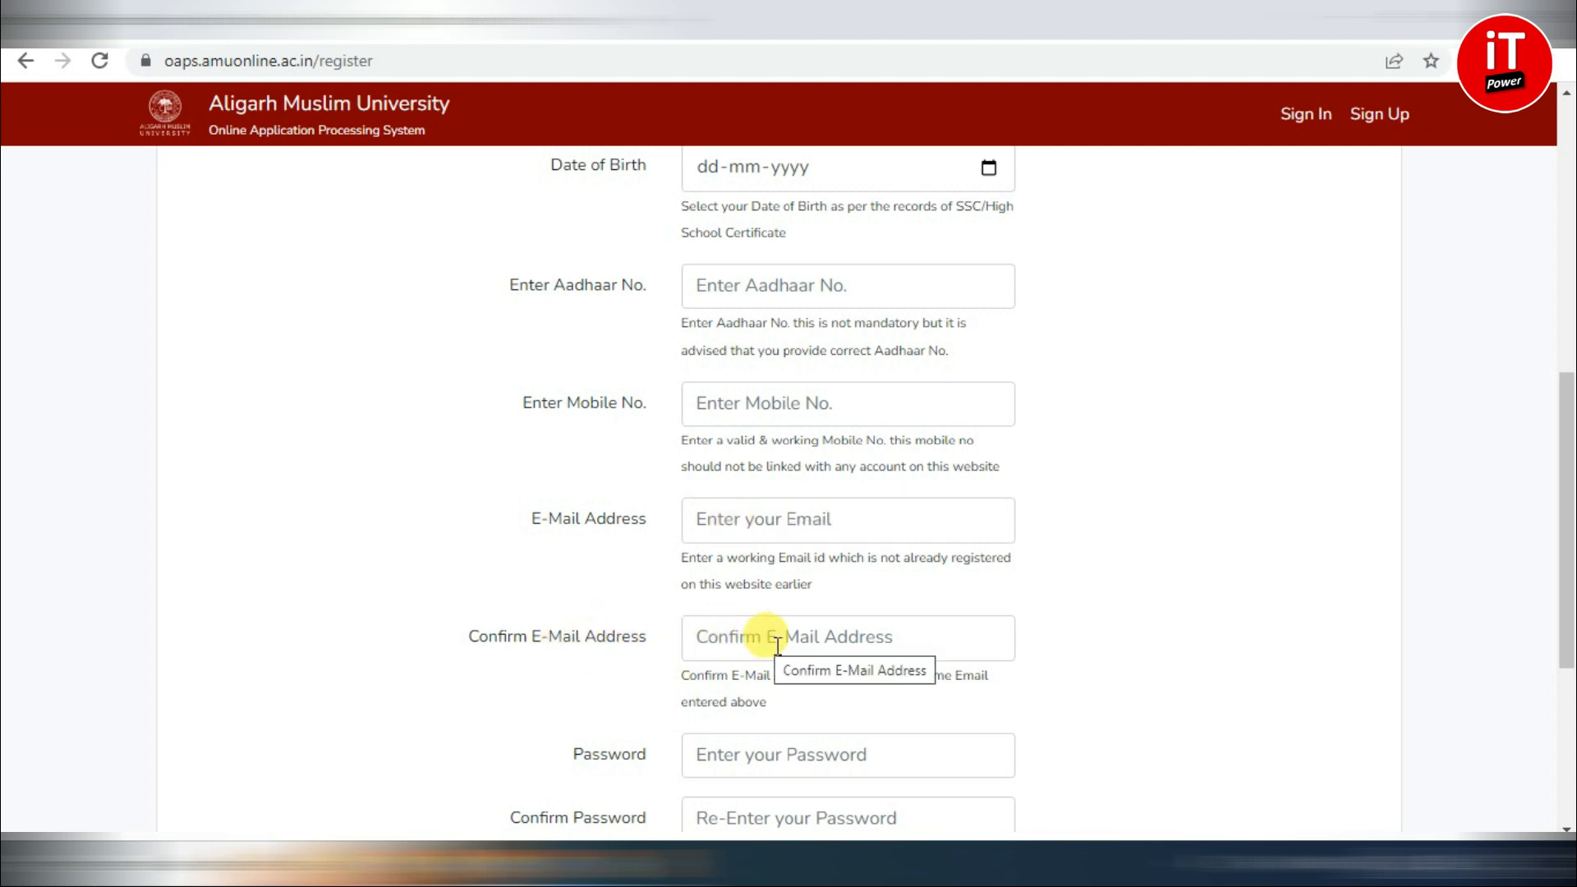
{"action": "scroll", "coordinate": [764, 637], "scroll_direction": "down", "scroll_amount": 1}
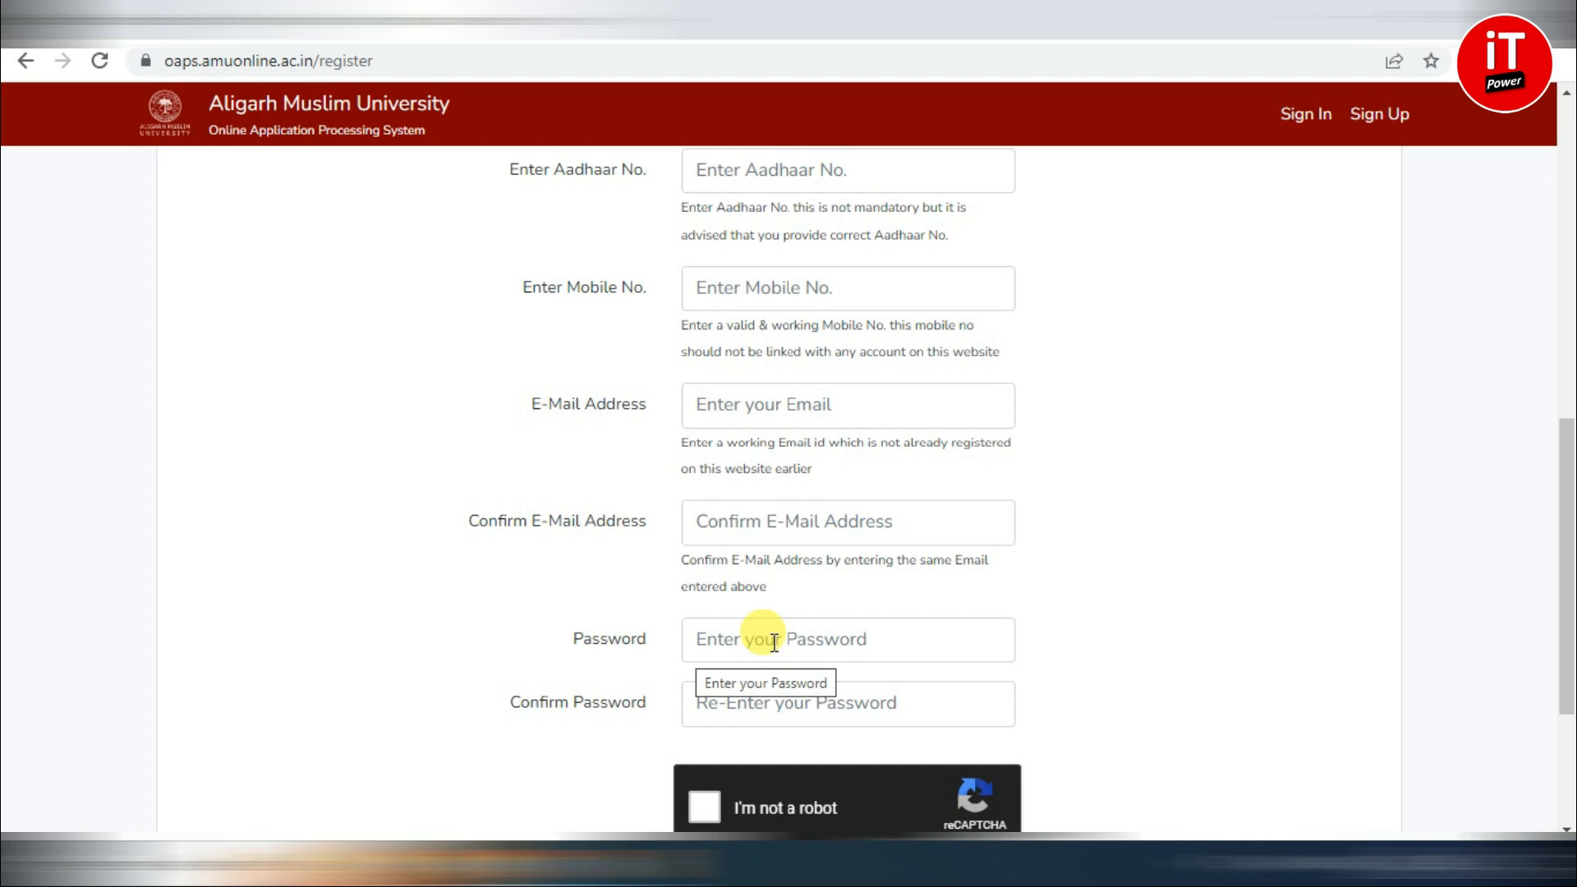
{"action": "scroll", "coordinate": [750, 637], "scroll_direction": "down", "scroll_amount": 1}
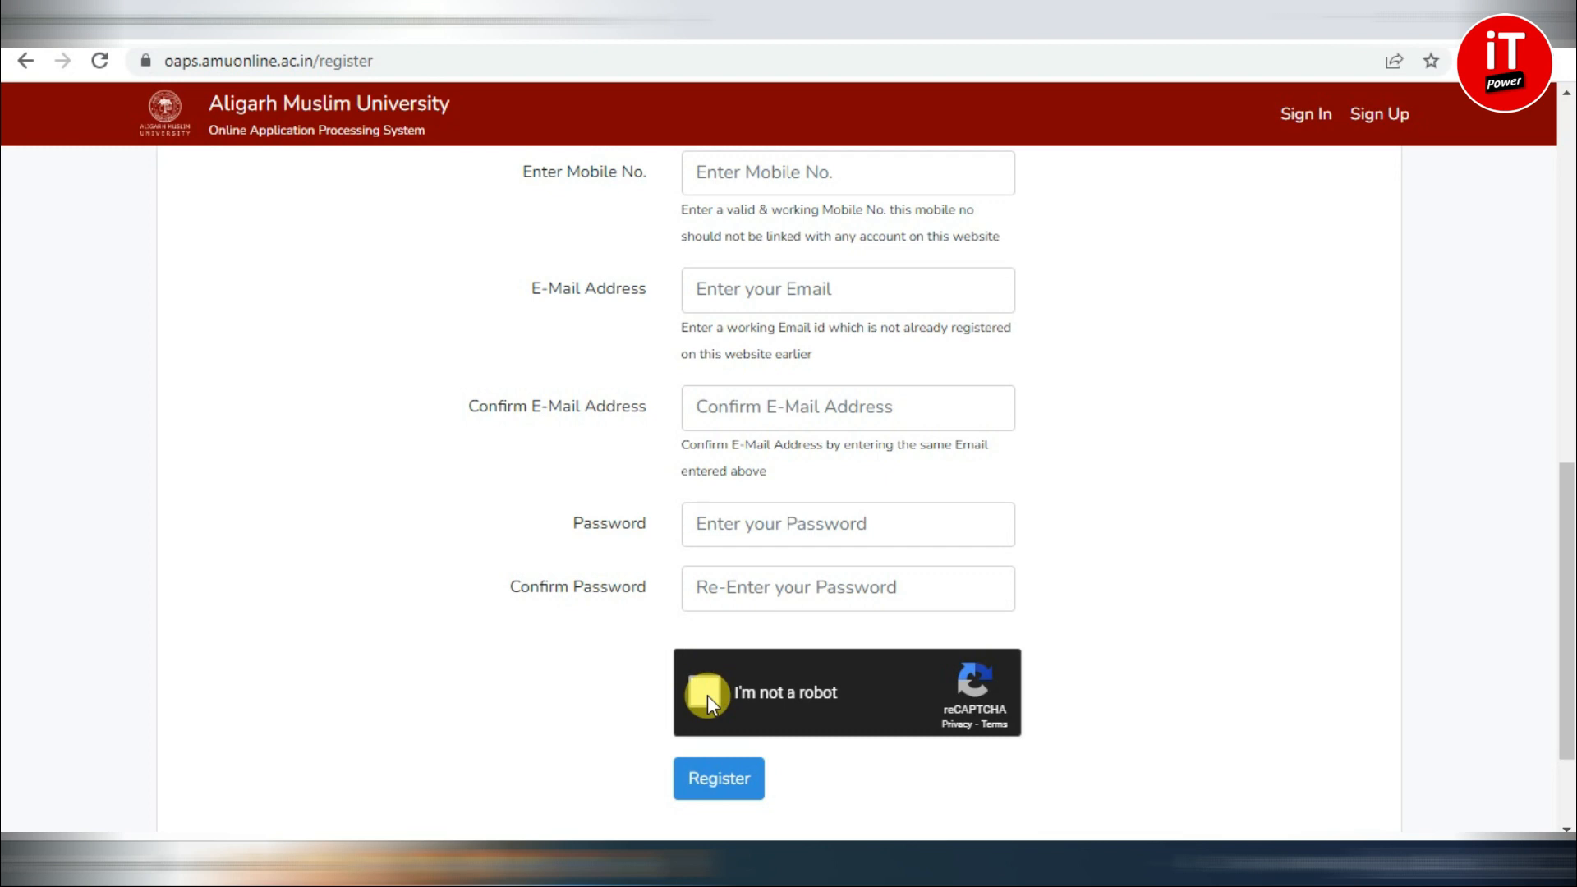
{"action": "left_click", "coordinate": [719, 791]}
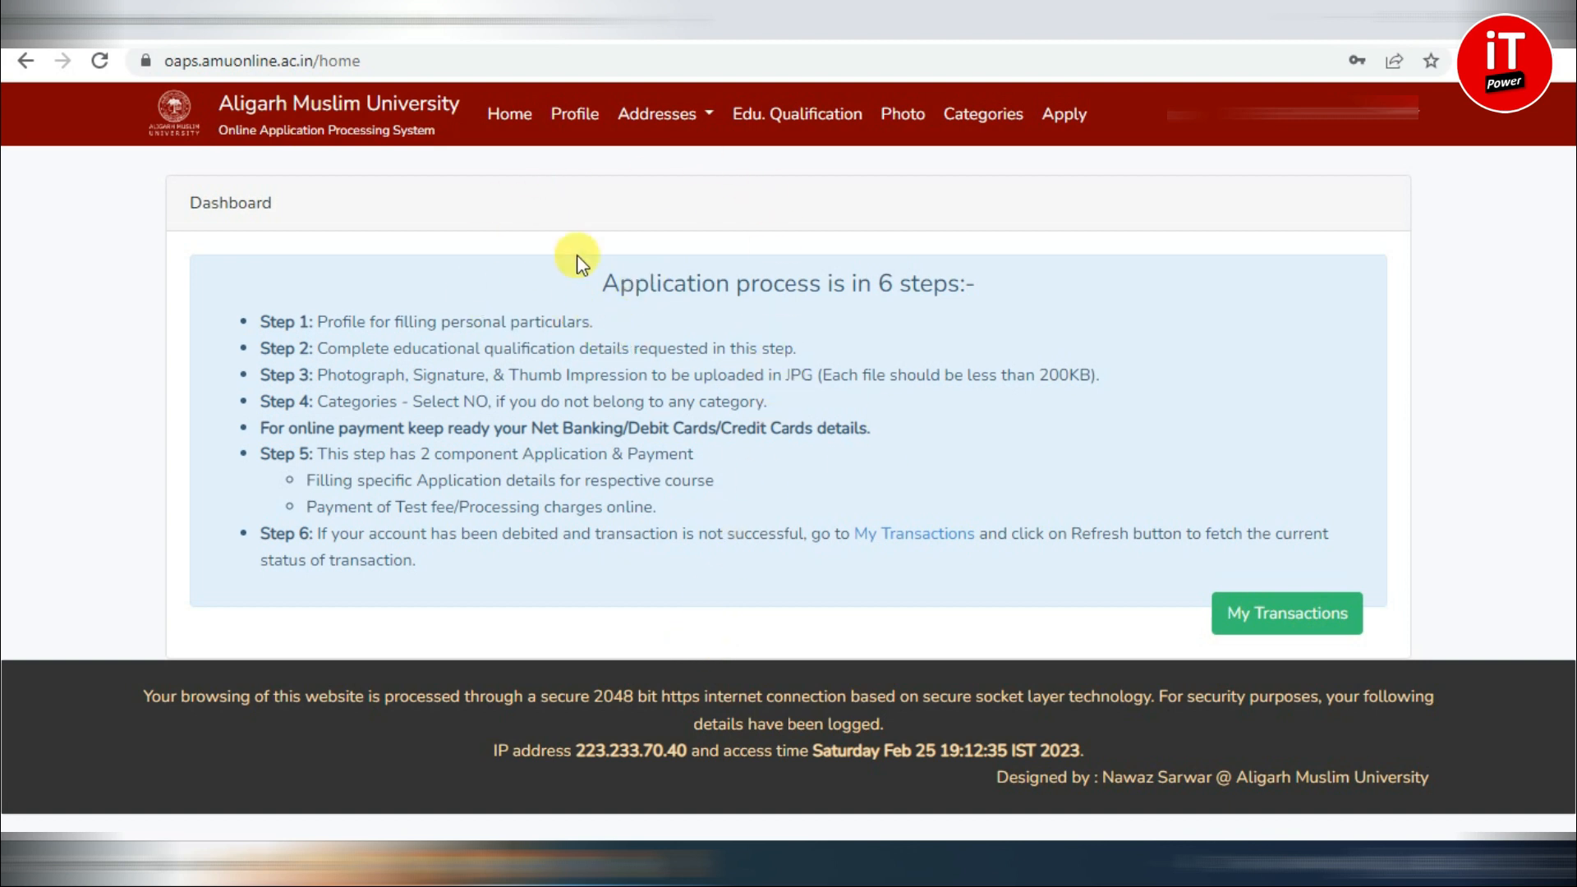
- Request another verification link for the account's e-mail and verify the address from the Verify Email Address message in Gmail
{"action": "left_click", "coordinate": [573, 123]}
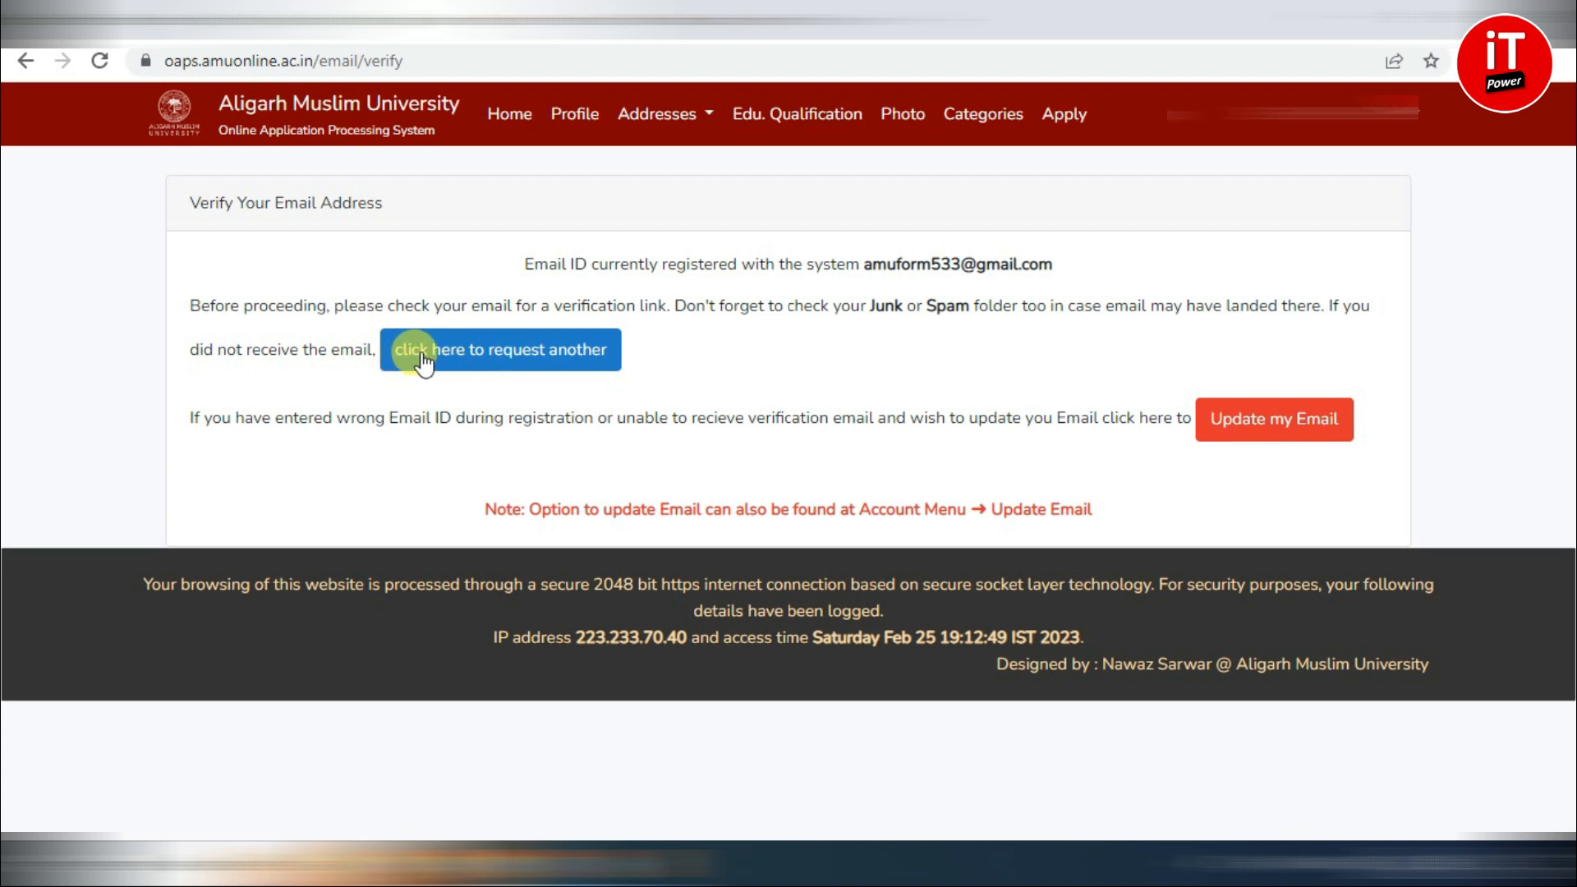
{"action": "left_click", "coordinate": [479, 361]}
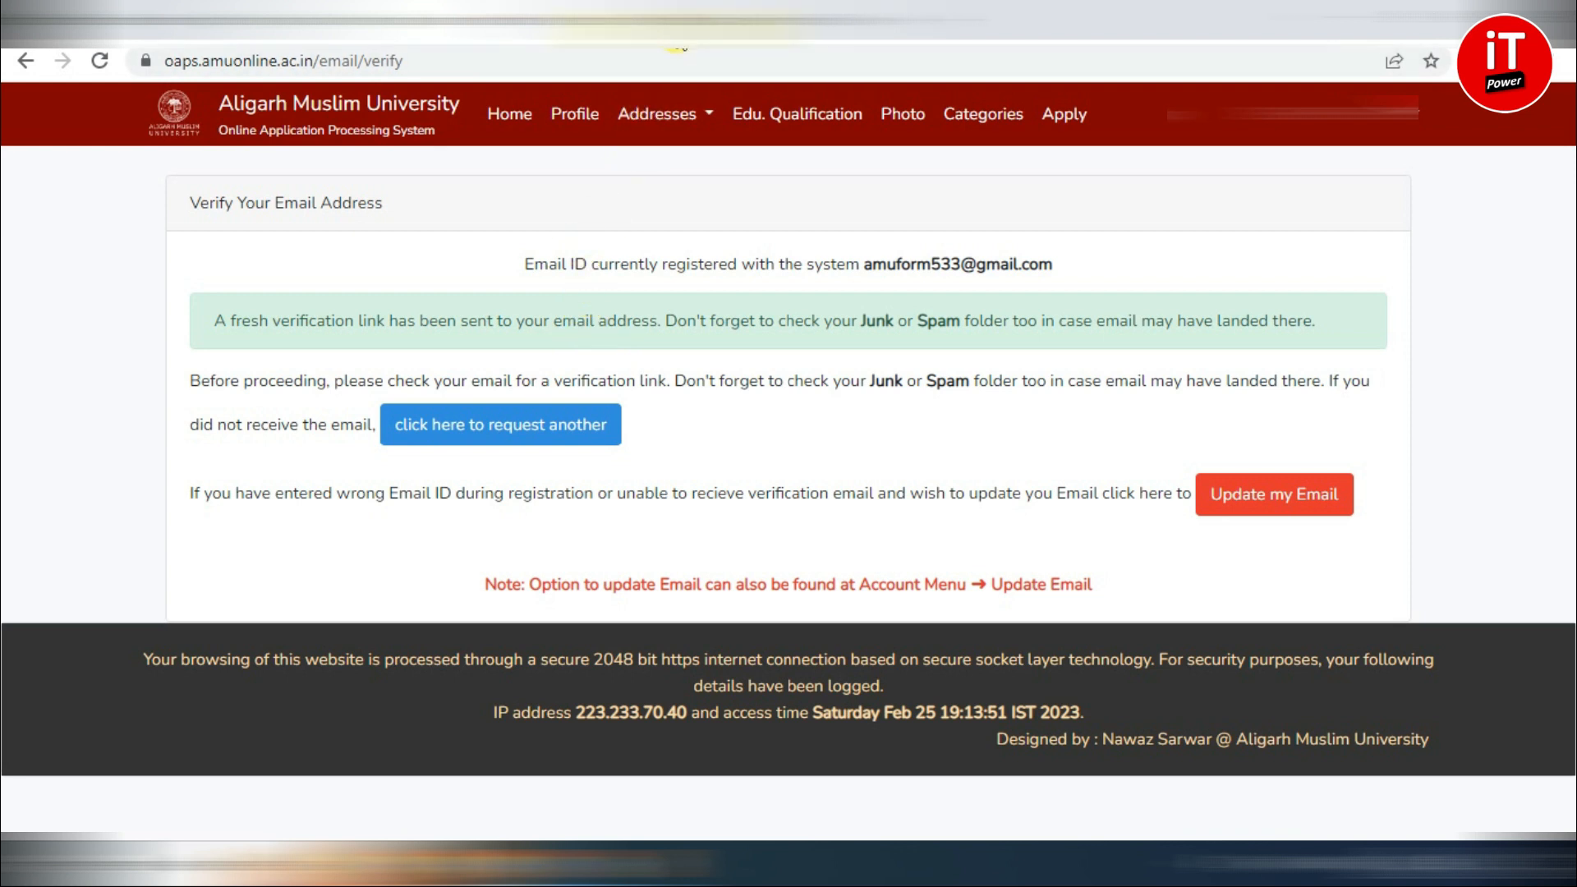
{"action": "left_click", "coordinate": [712, 10]}
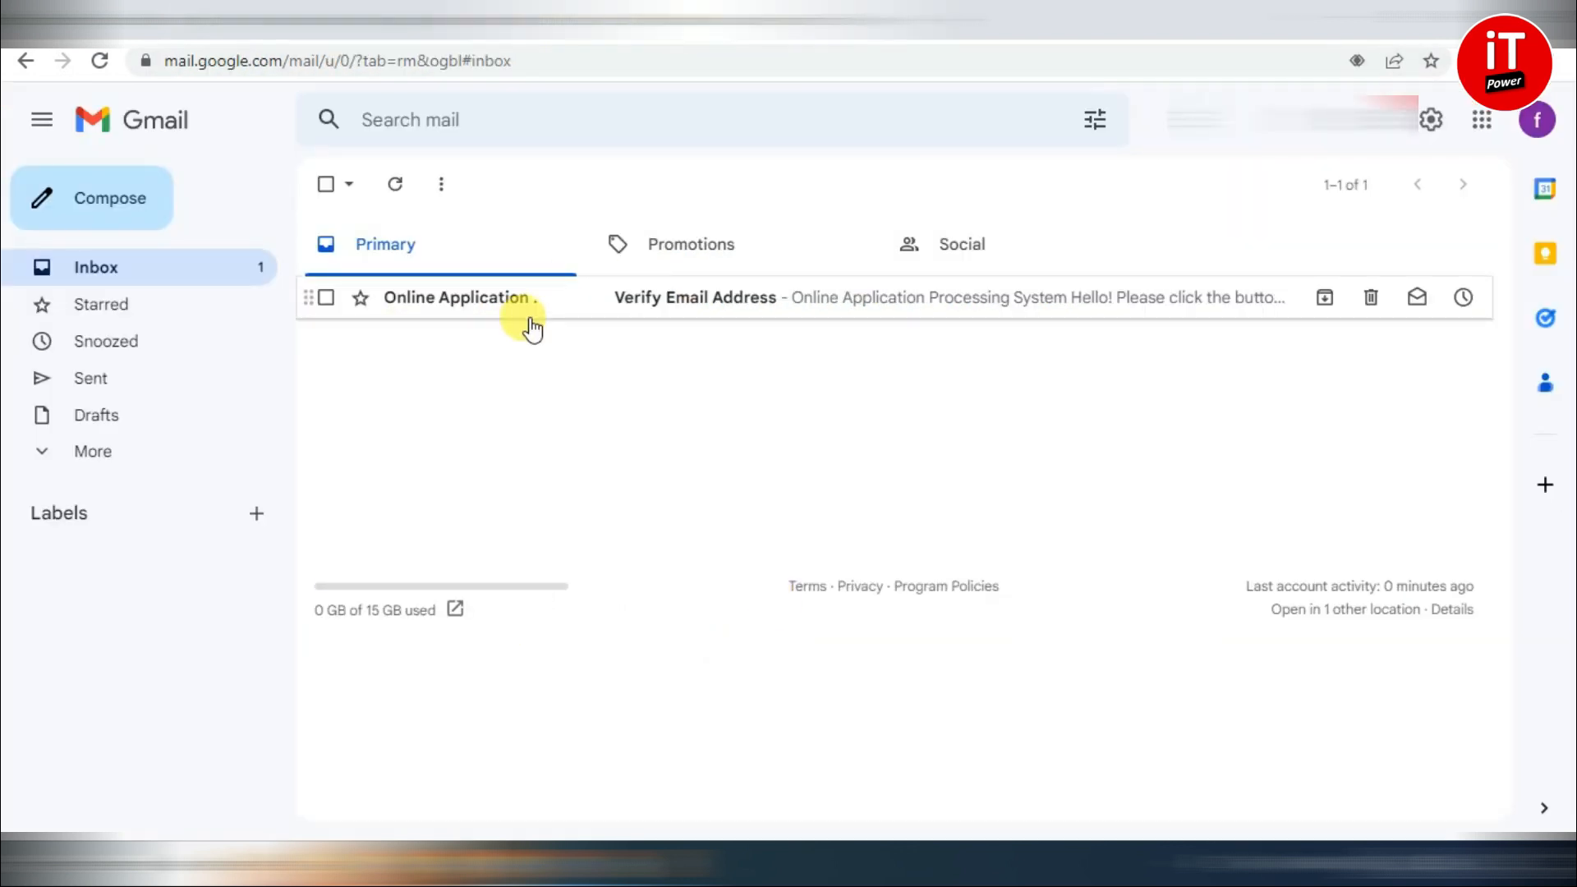
{"action": "left_click", "coordinate": [702, 316]}
{"action": "scroll", "coordinate": [1028, 387], "scroll_direction": "down", "scroll_amount": 3}
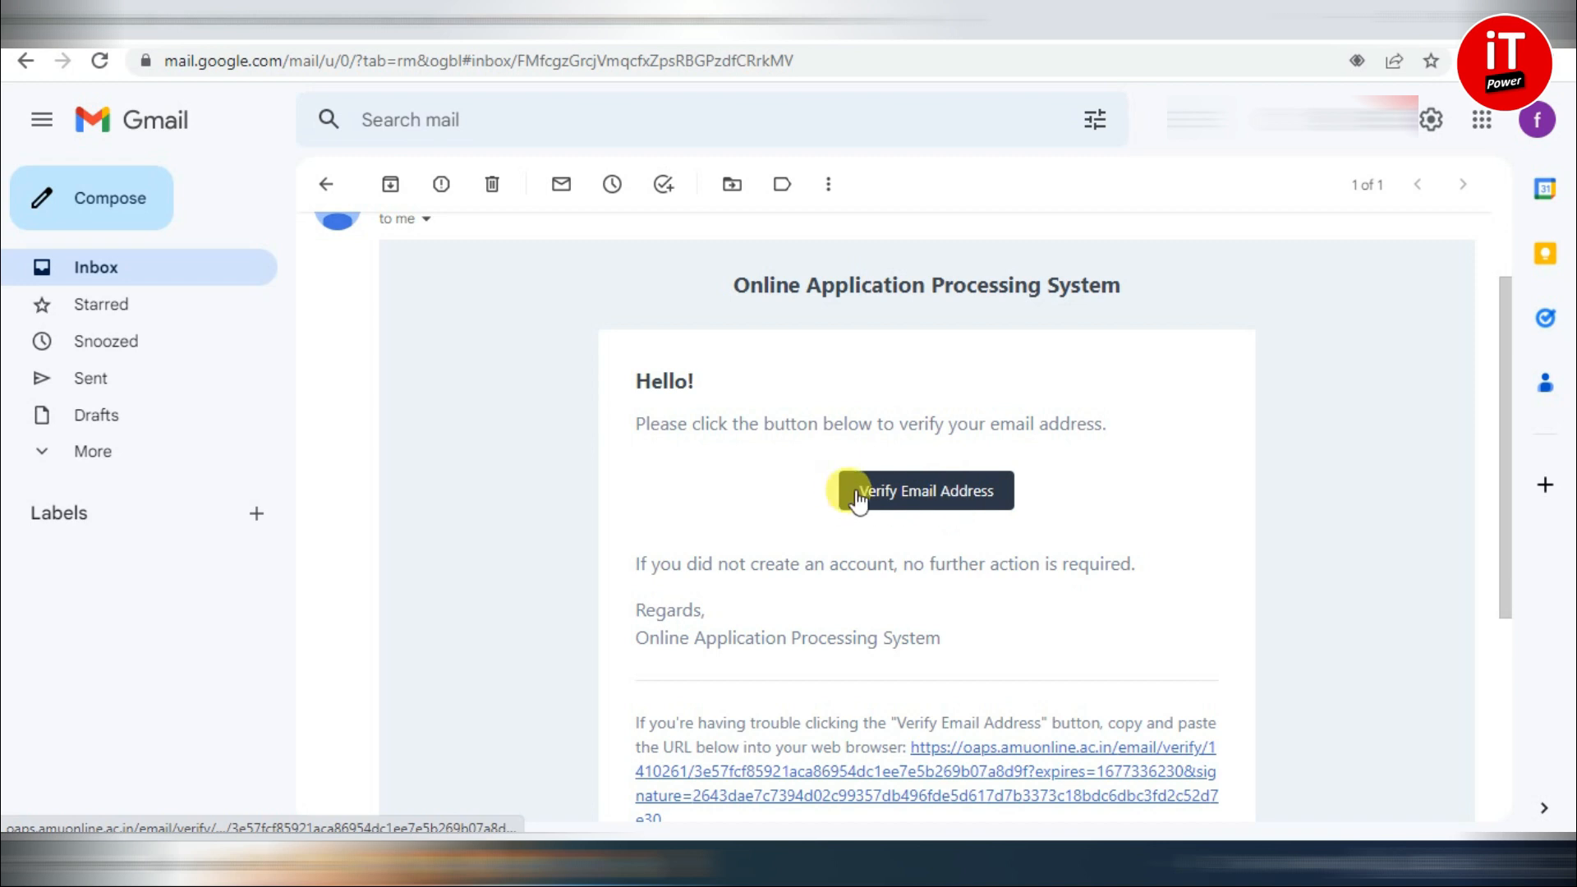
{"action": "left_click", "coordinate": [911, 499]}
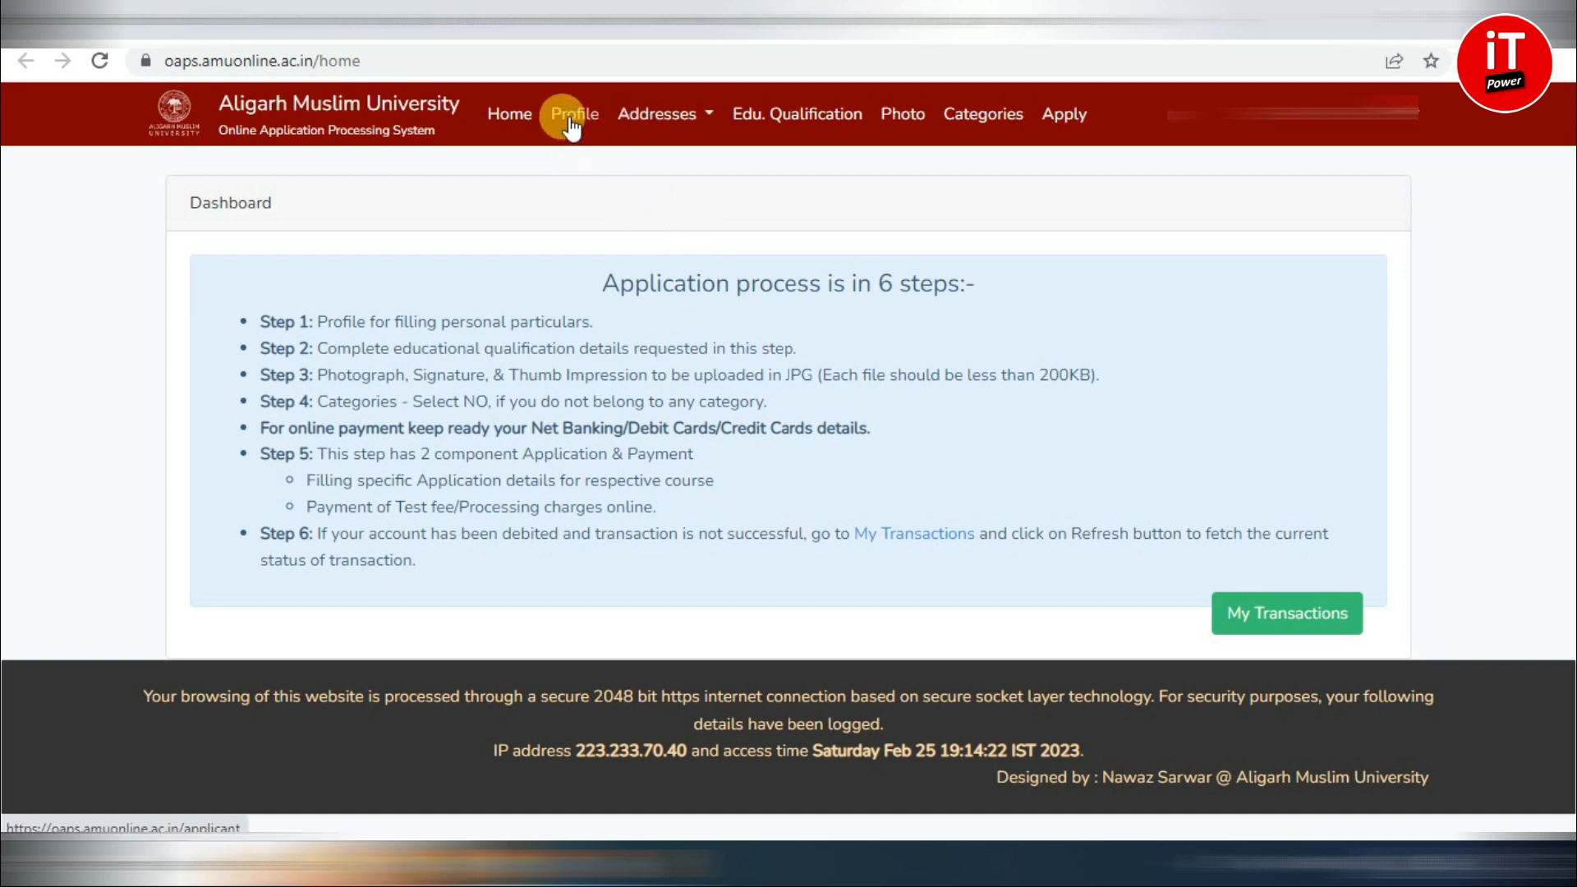
- Open the applicant's profile for editing
{"action": "left_click", "coordinate": [571, 123]}
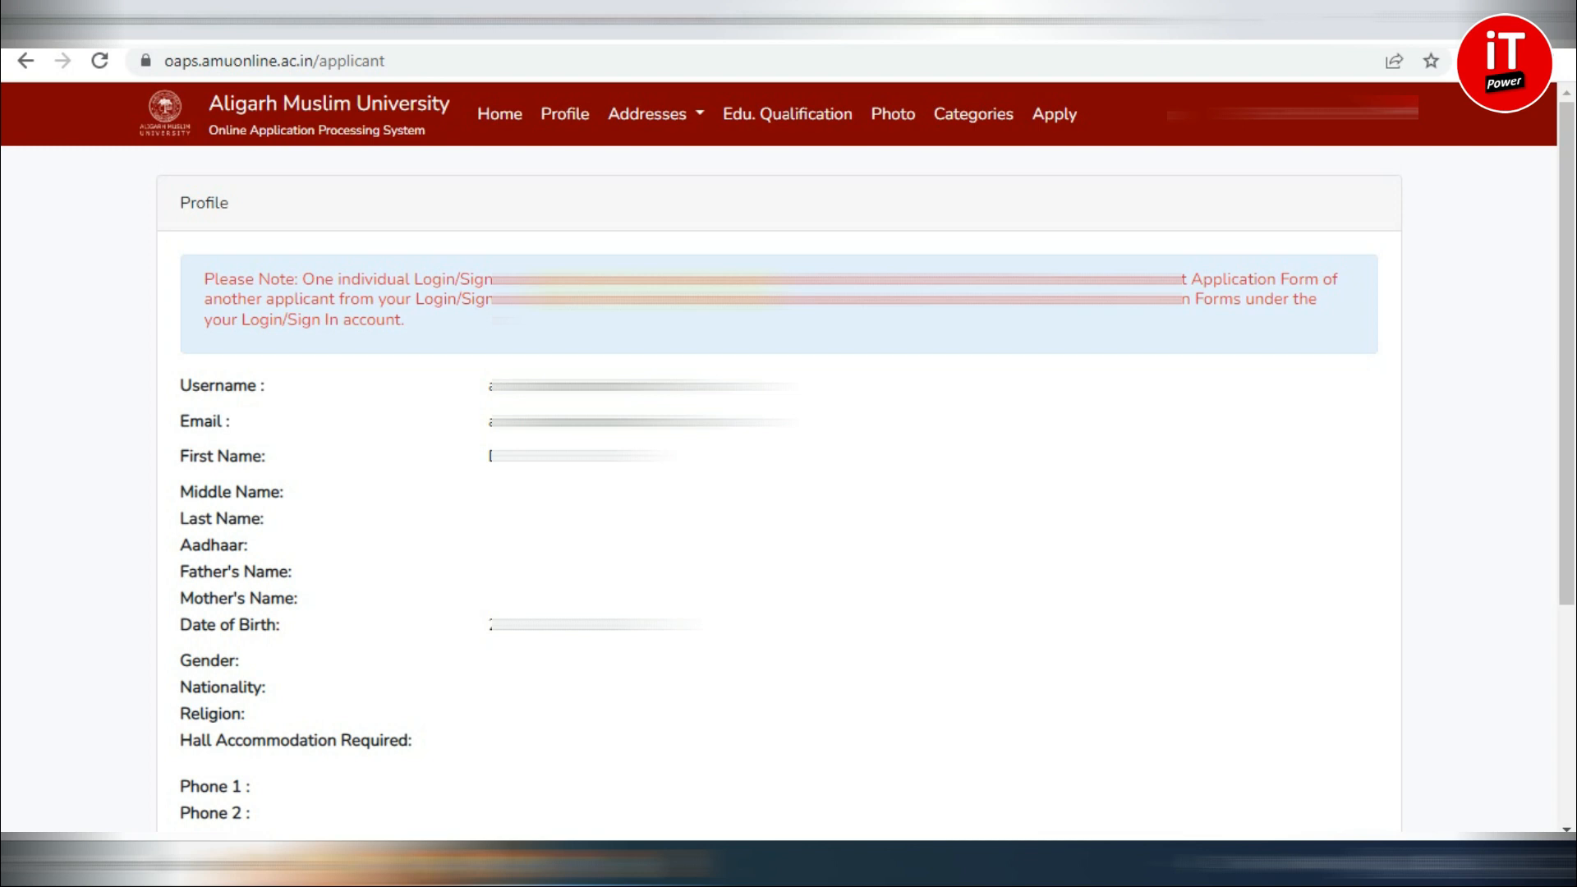
{"action": "scroll", "coordinate": [787, 493], "scroll_direction": "down", "scroll_amount": 2}
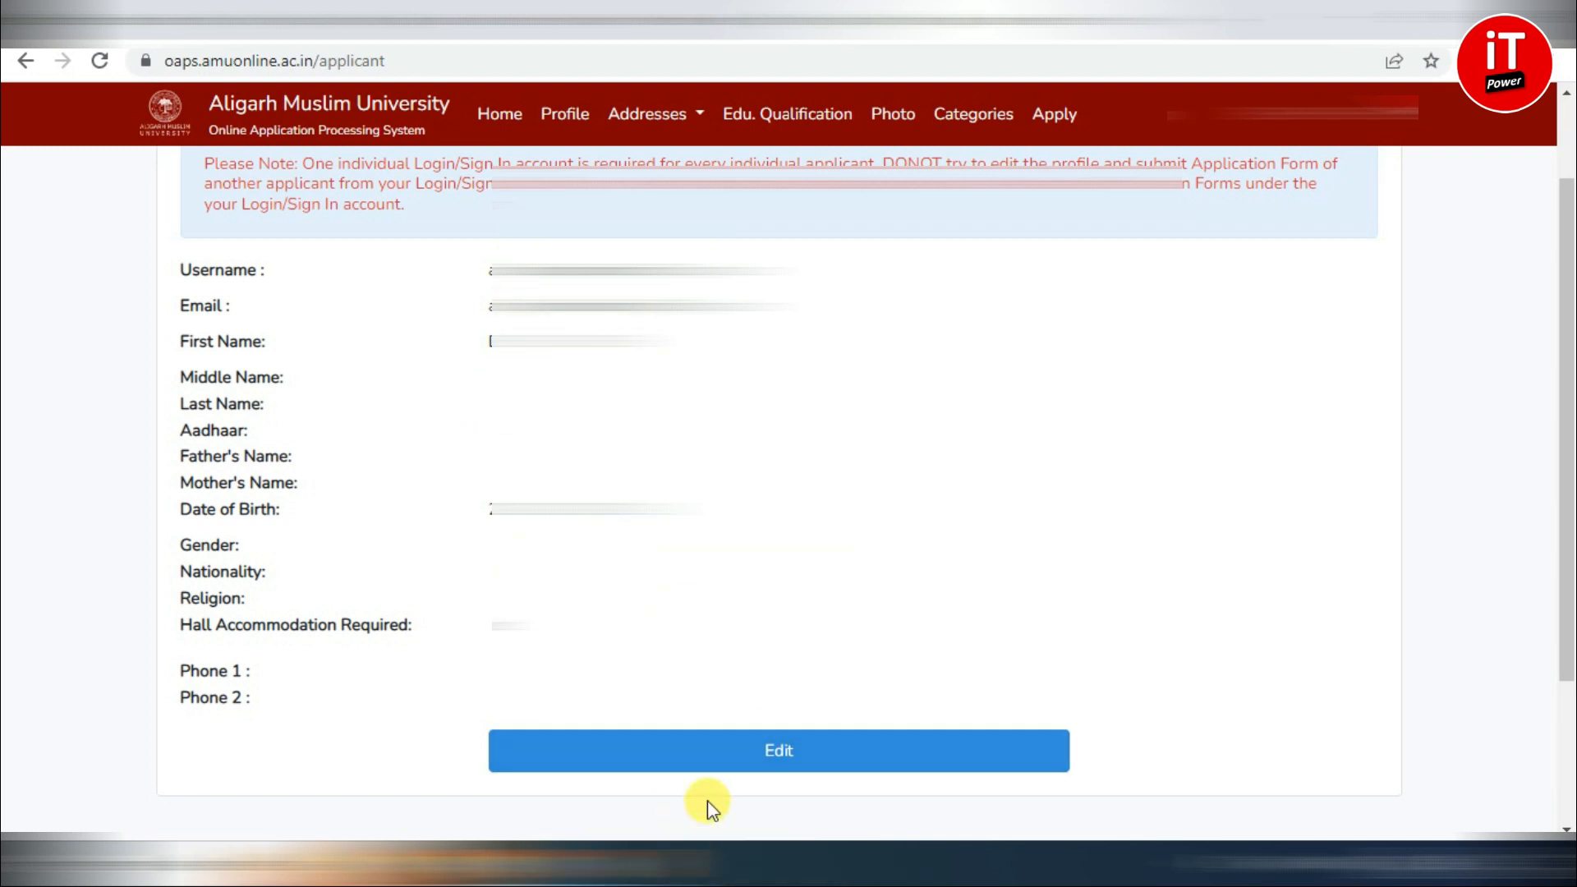
{"action": "left_click", "coordinate": [786, 758]}
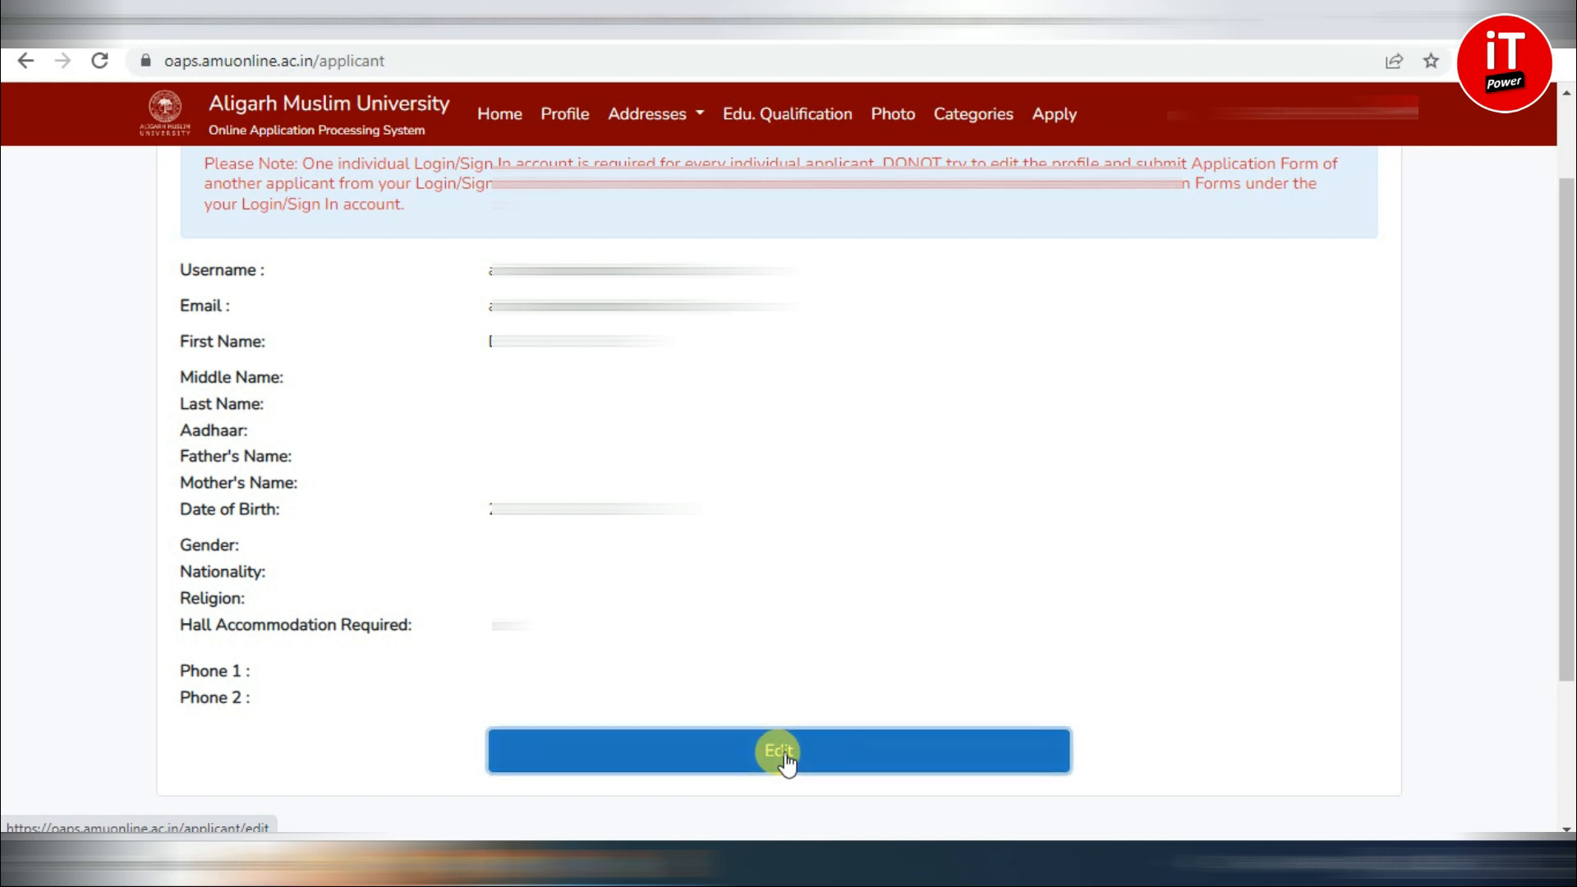
- Set Hostel Accommodation required to YES in the profile form and proceed to review
{"action": "scroll", "coordinate": [1003, 401], "scroll_direction": "down", "scroll_amount": 2}
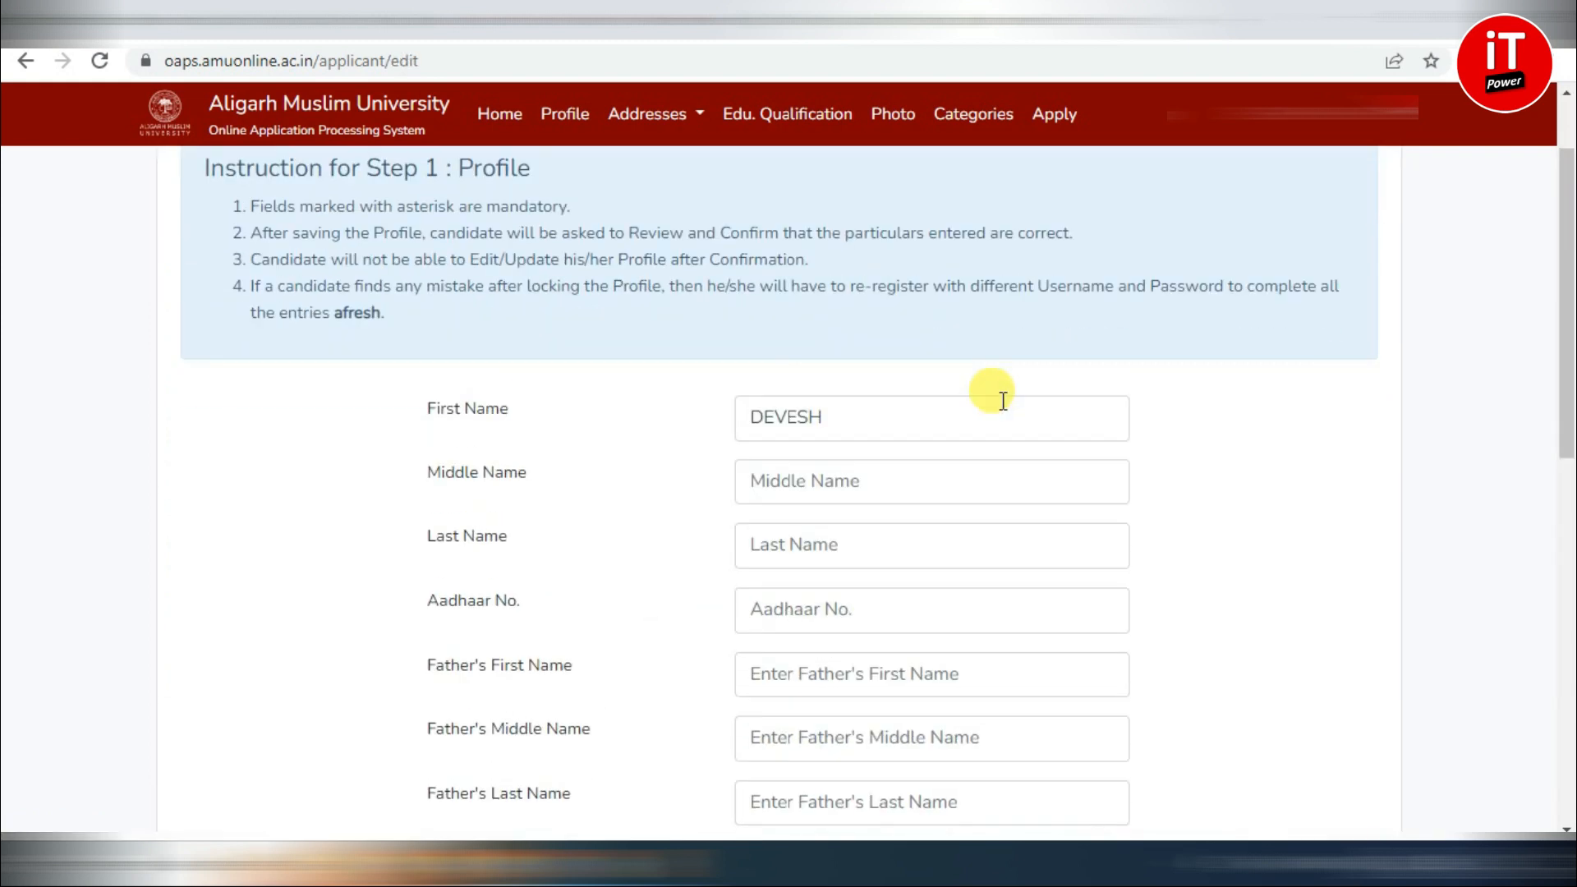
{"action": "scroll", "coordinate": [1002, 400], "scroll_direction": "down", "scroll_amount": 8}
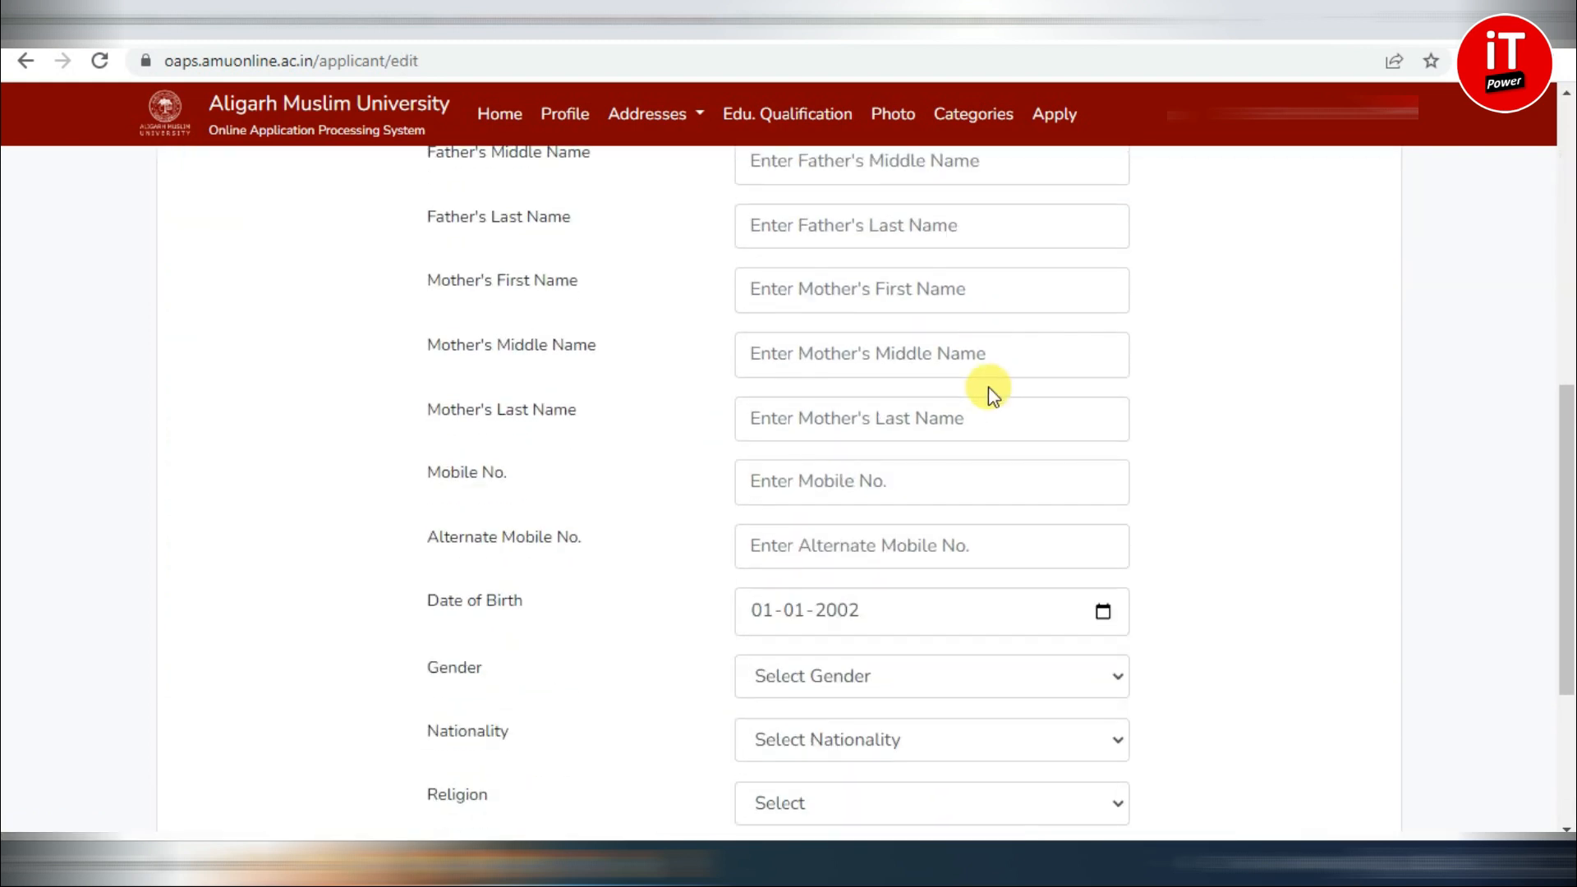
{"action": "scroll", "coordinate": [988, 386], "scroll_direction": "down", "scroll_amount": 3}
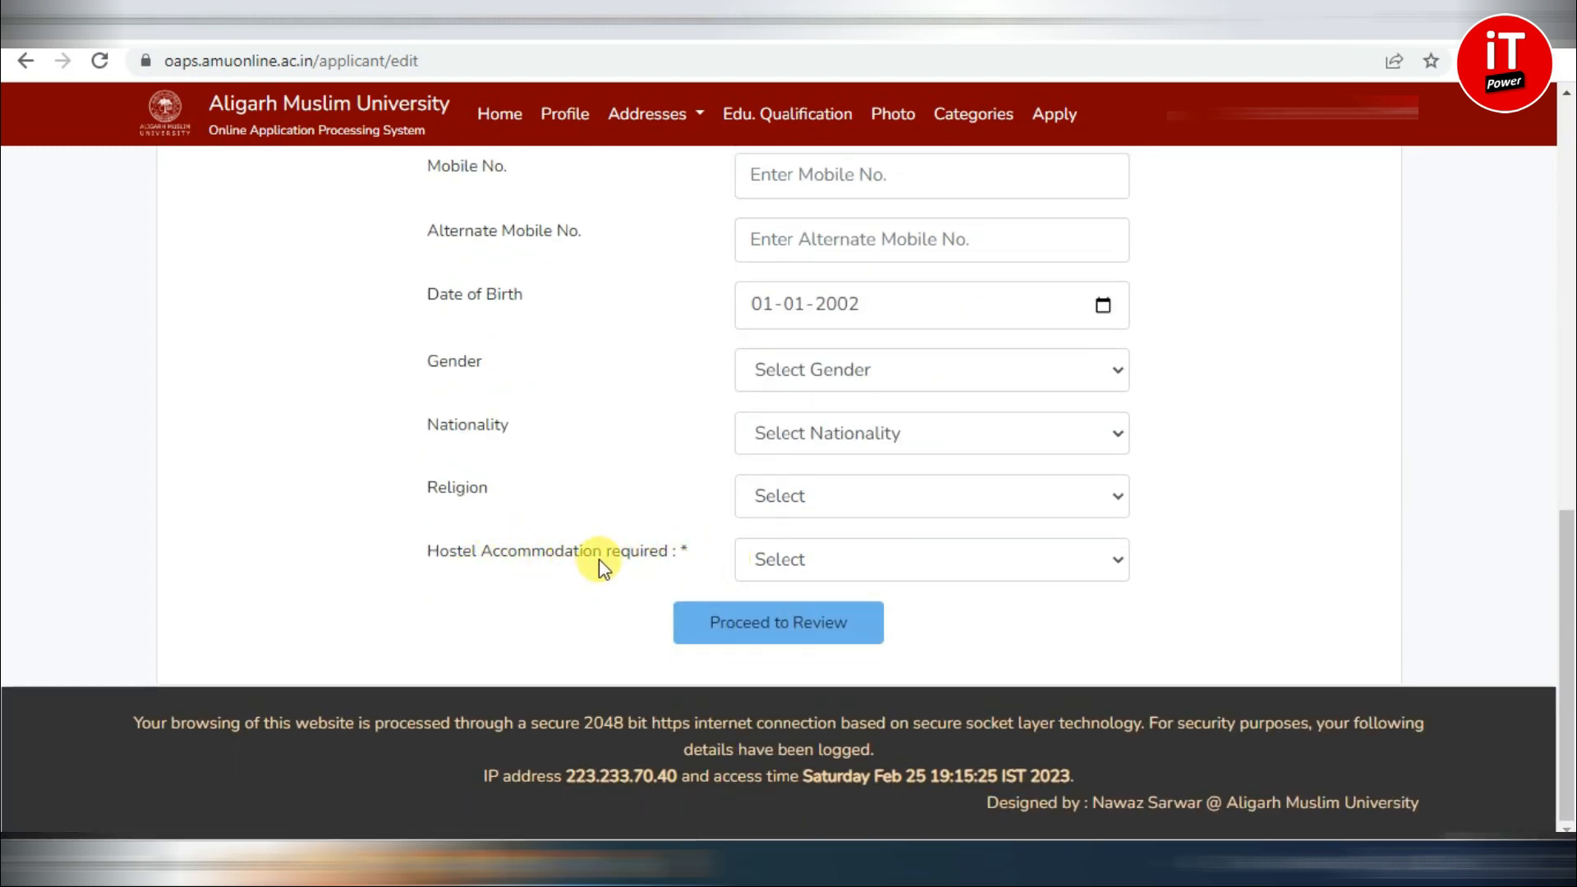
{"action": "left_click", "coordinate": [829, 568]}
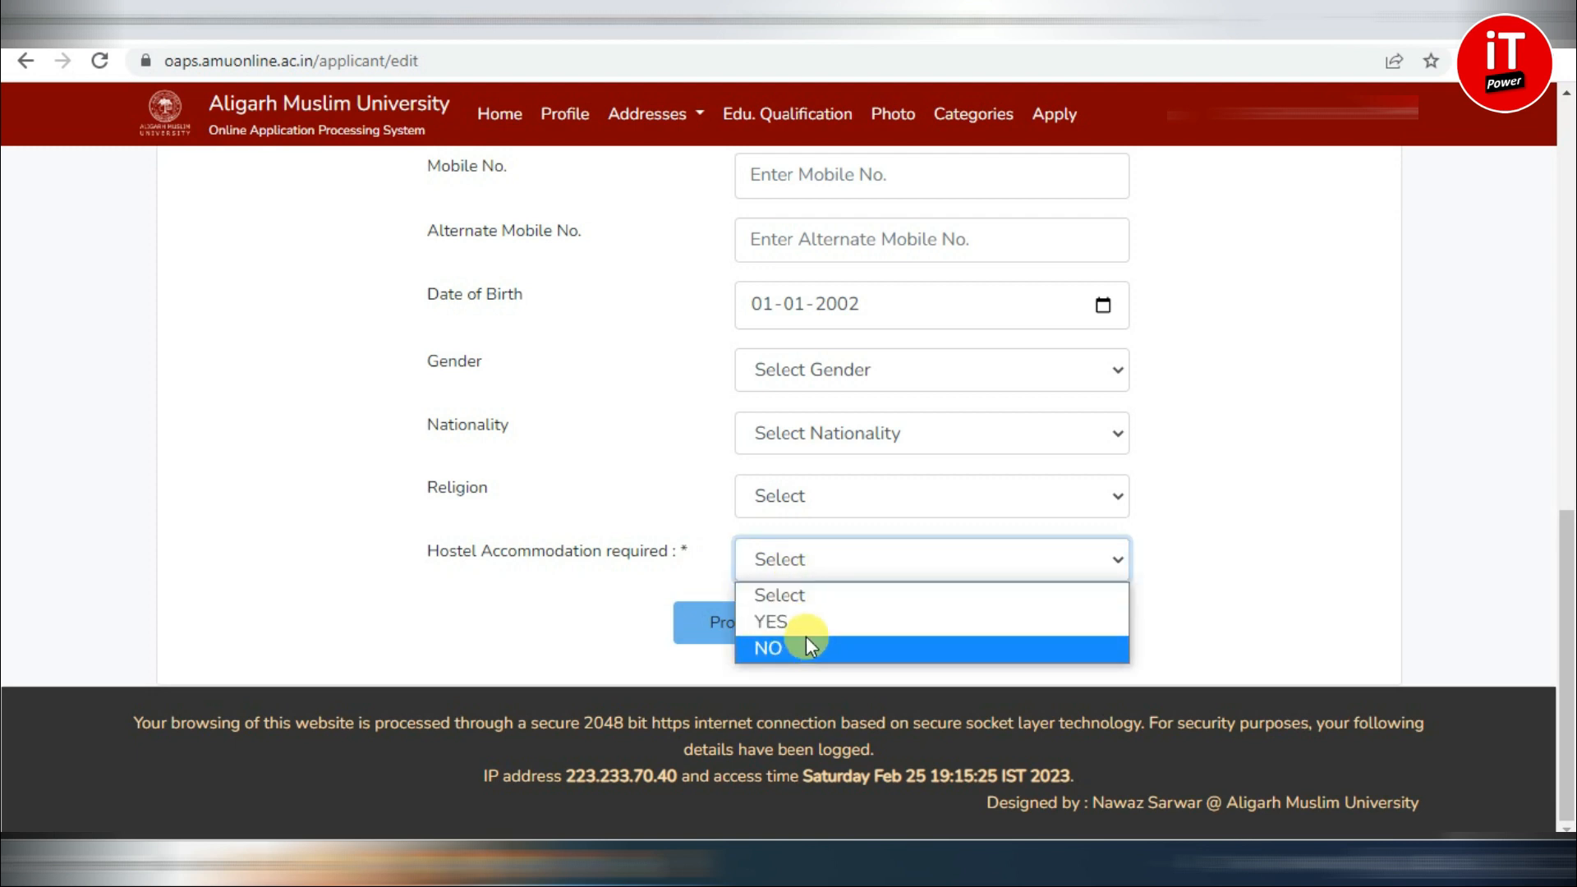
{"action": "left_click", "coordinate": [814, 622]}
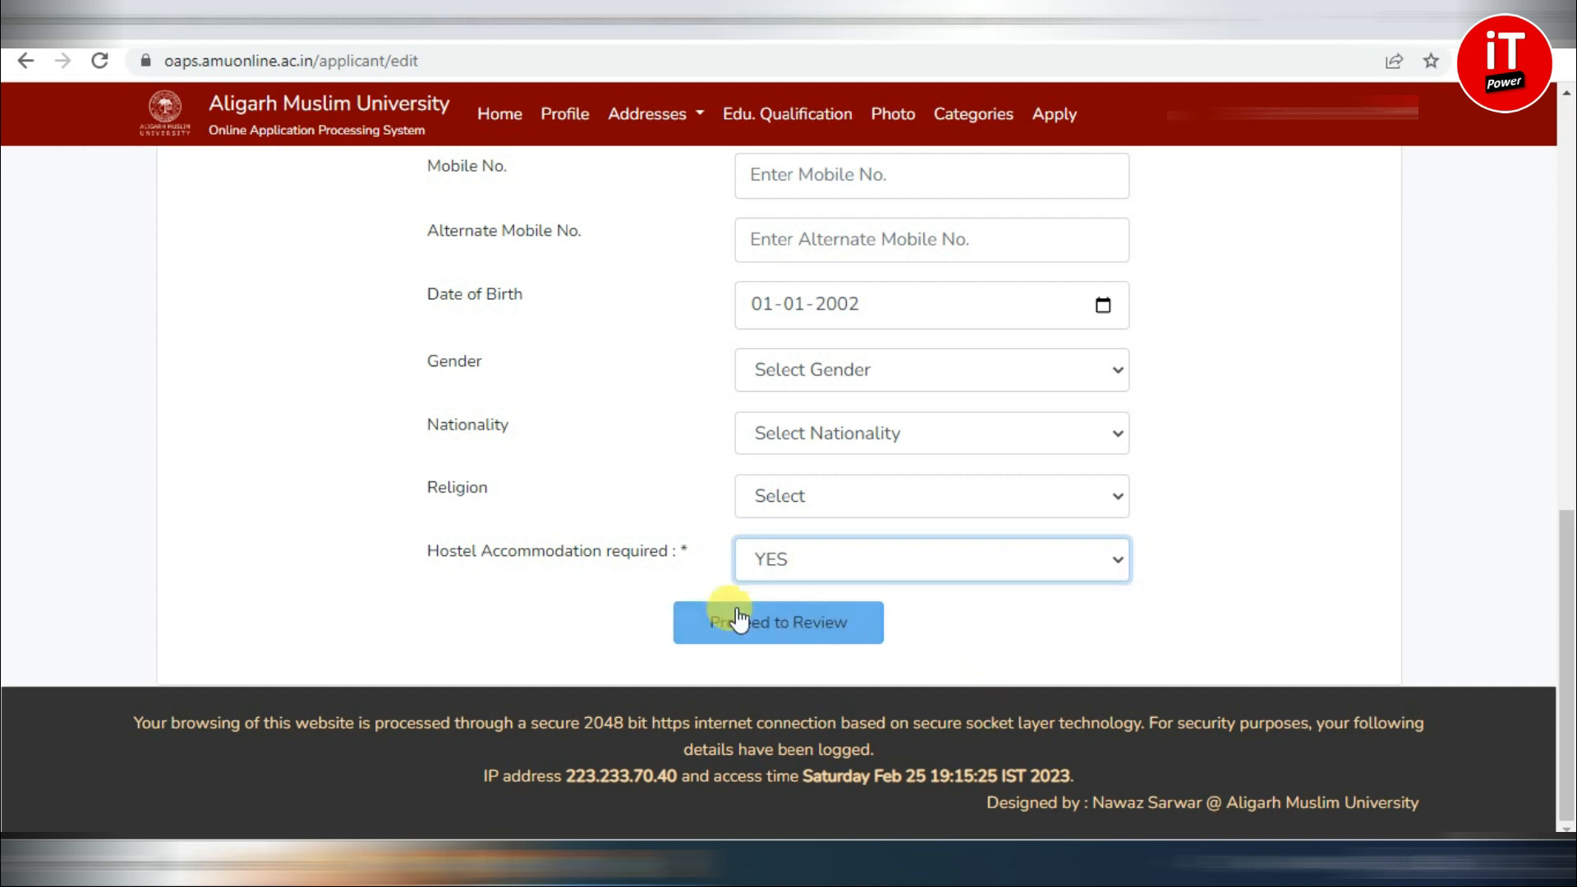
{"action": "left_click", "coordinate": [793, 628]}
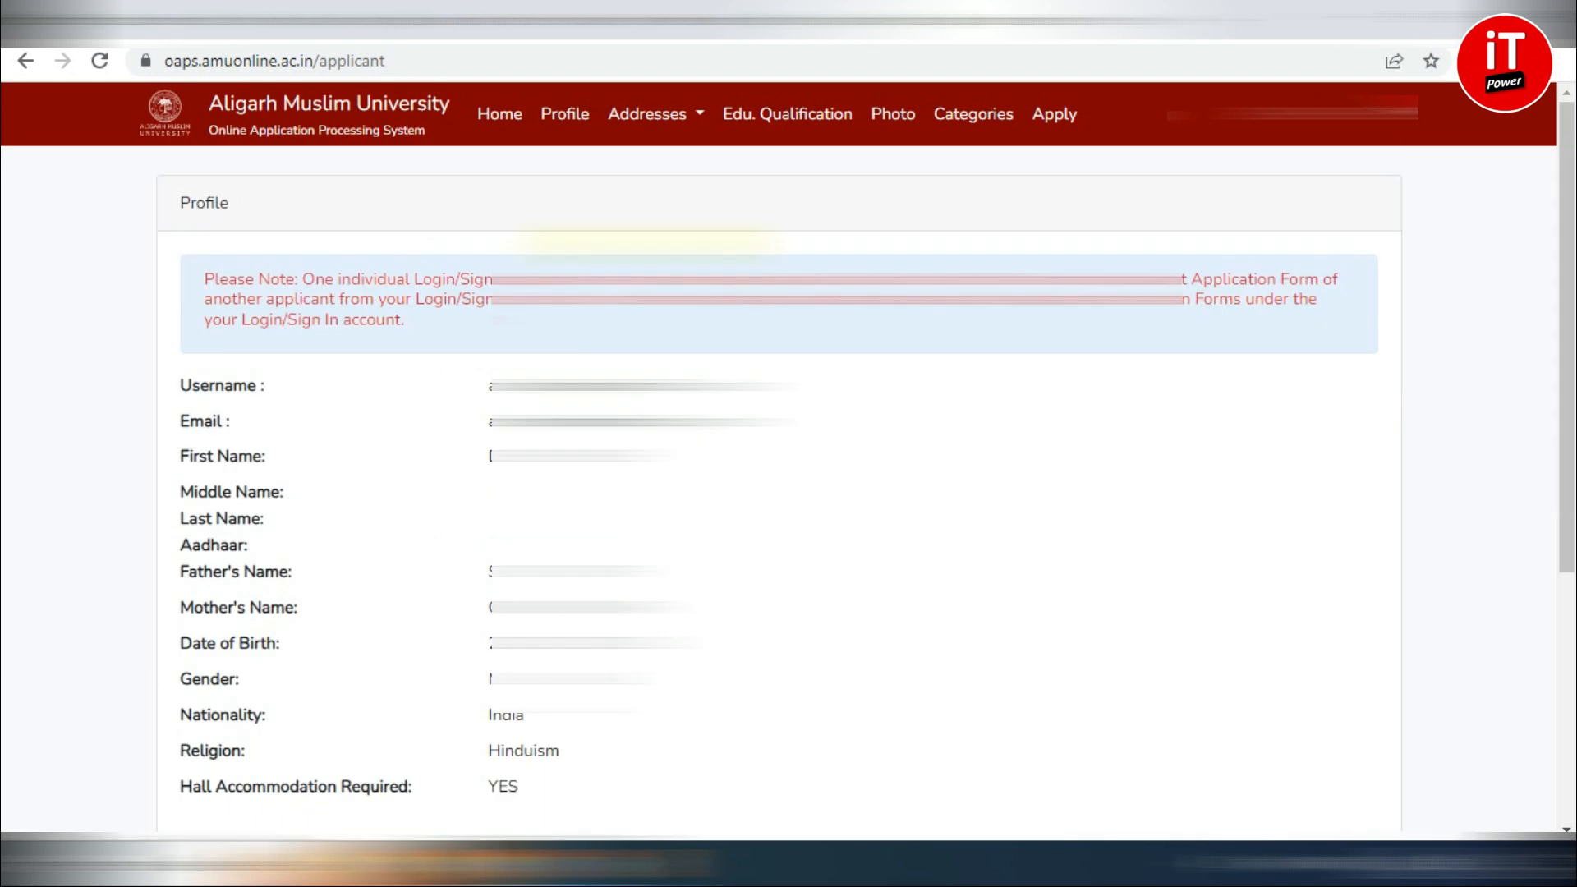
- Review the saved profile details and proceed to the addresses section
{"action": "scroll", "coordinate": [778, 492], "scroll_direction": "down", "scroll_amount": 4}
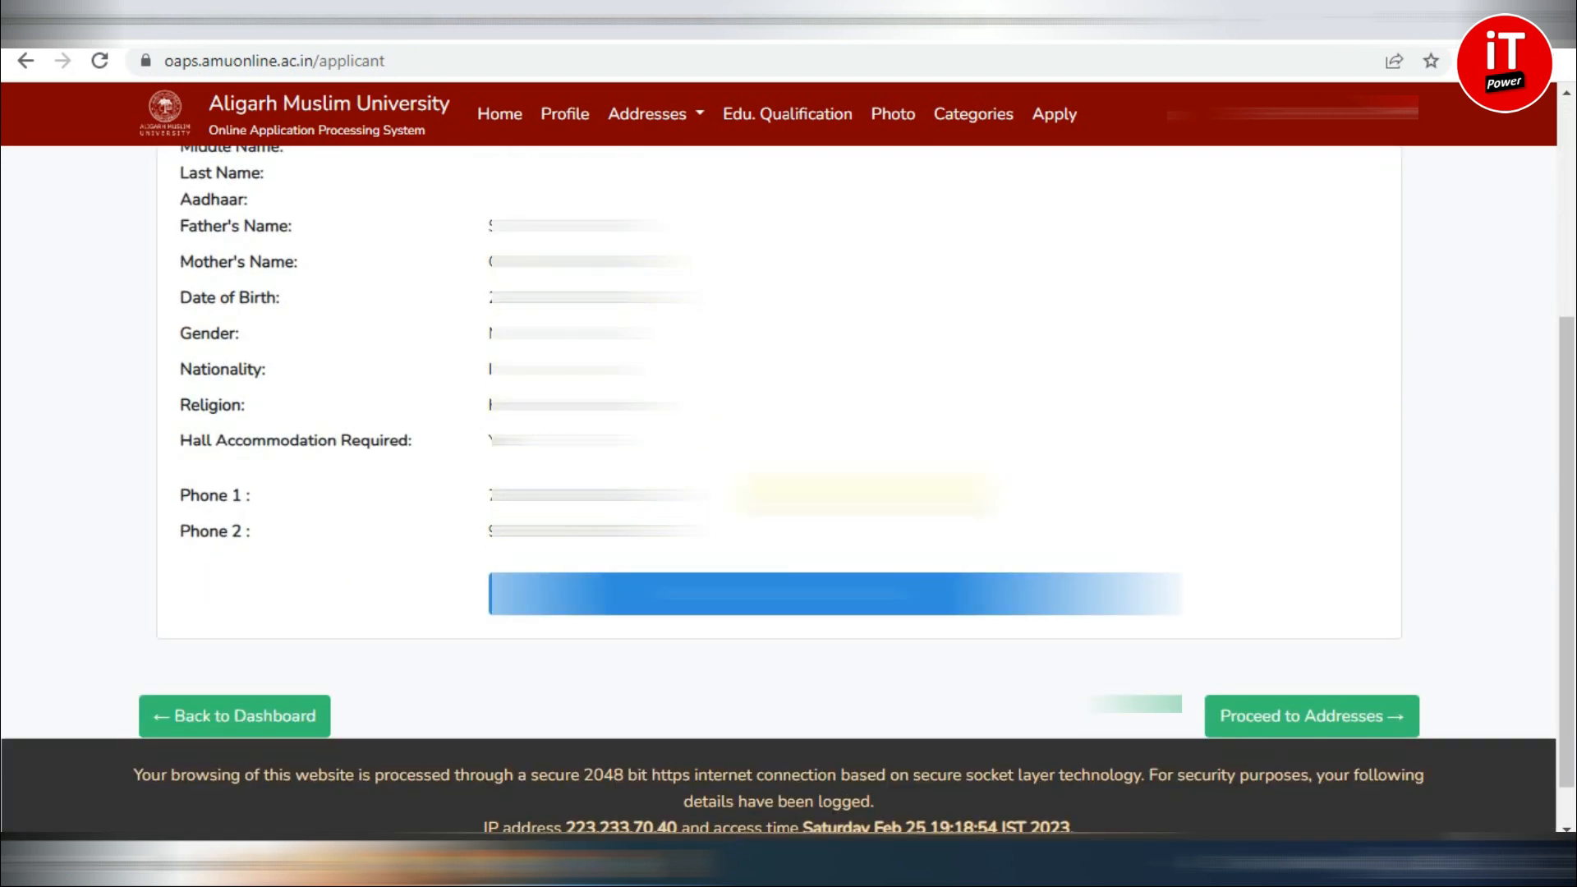
{"action": "left_click", "coordinate": [761, 610]}
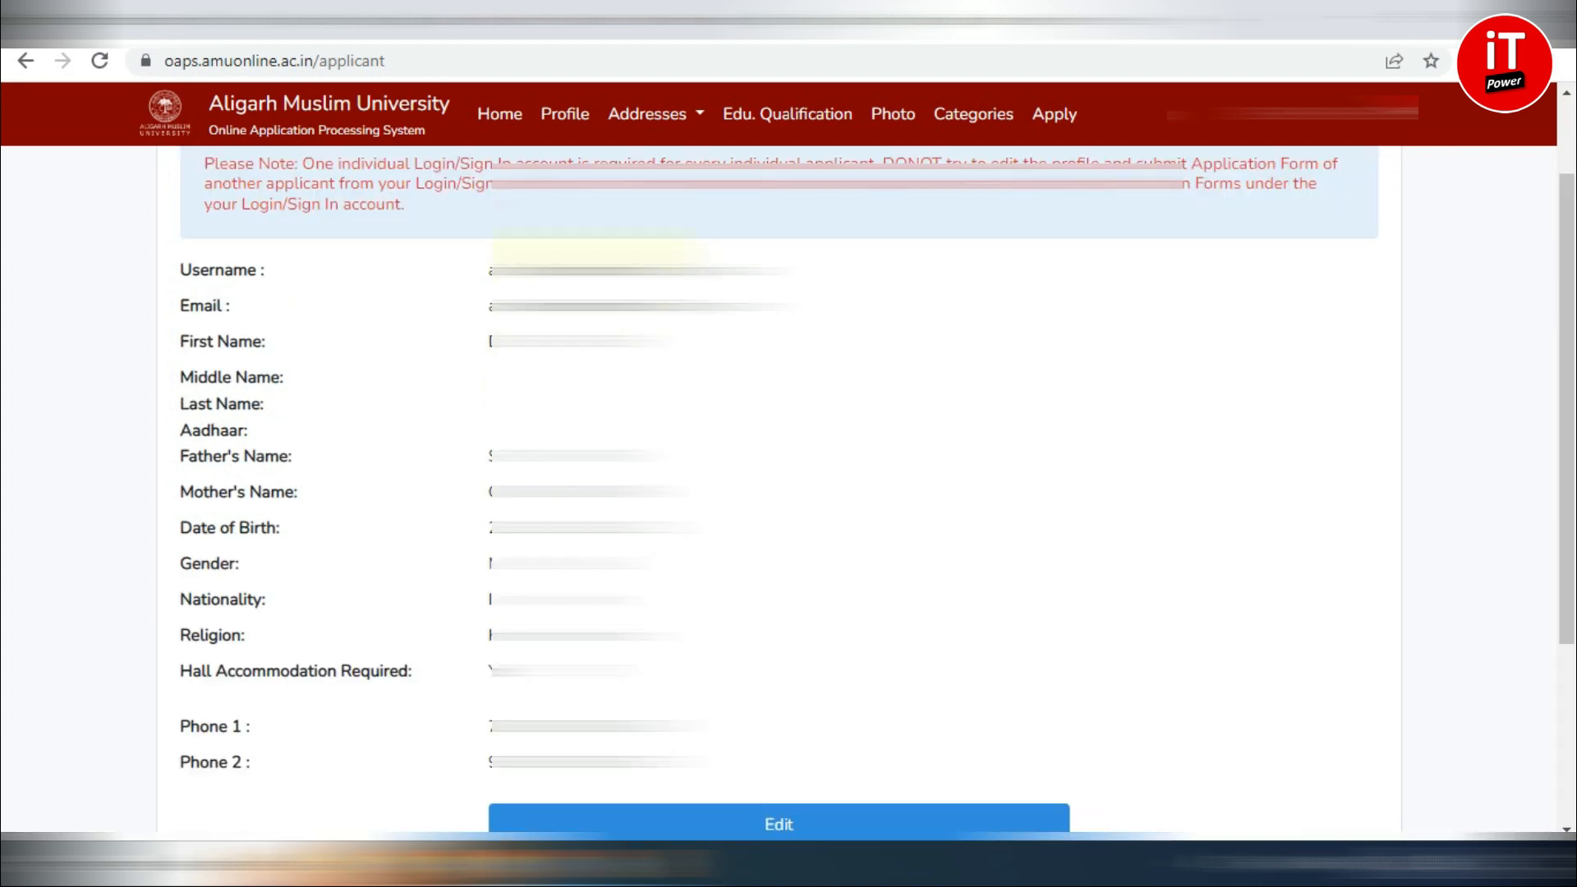
{"action": "scroll", "coordinate": [1306, 813], "scroll_direction": "down", "scroll_amount": 3}
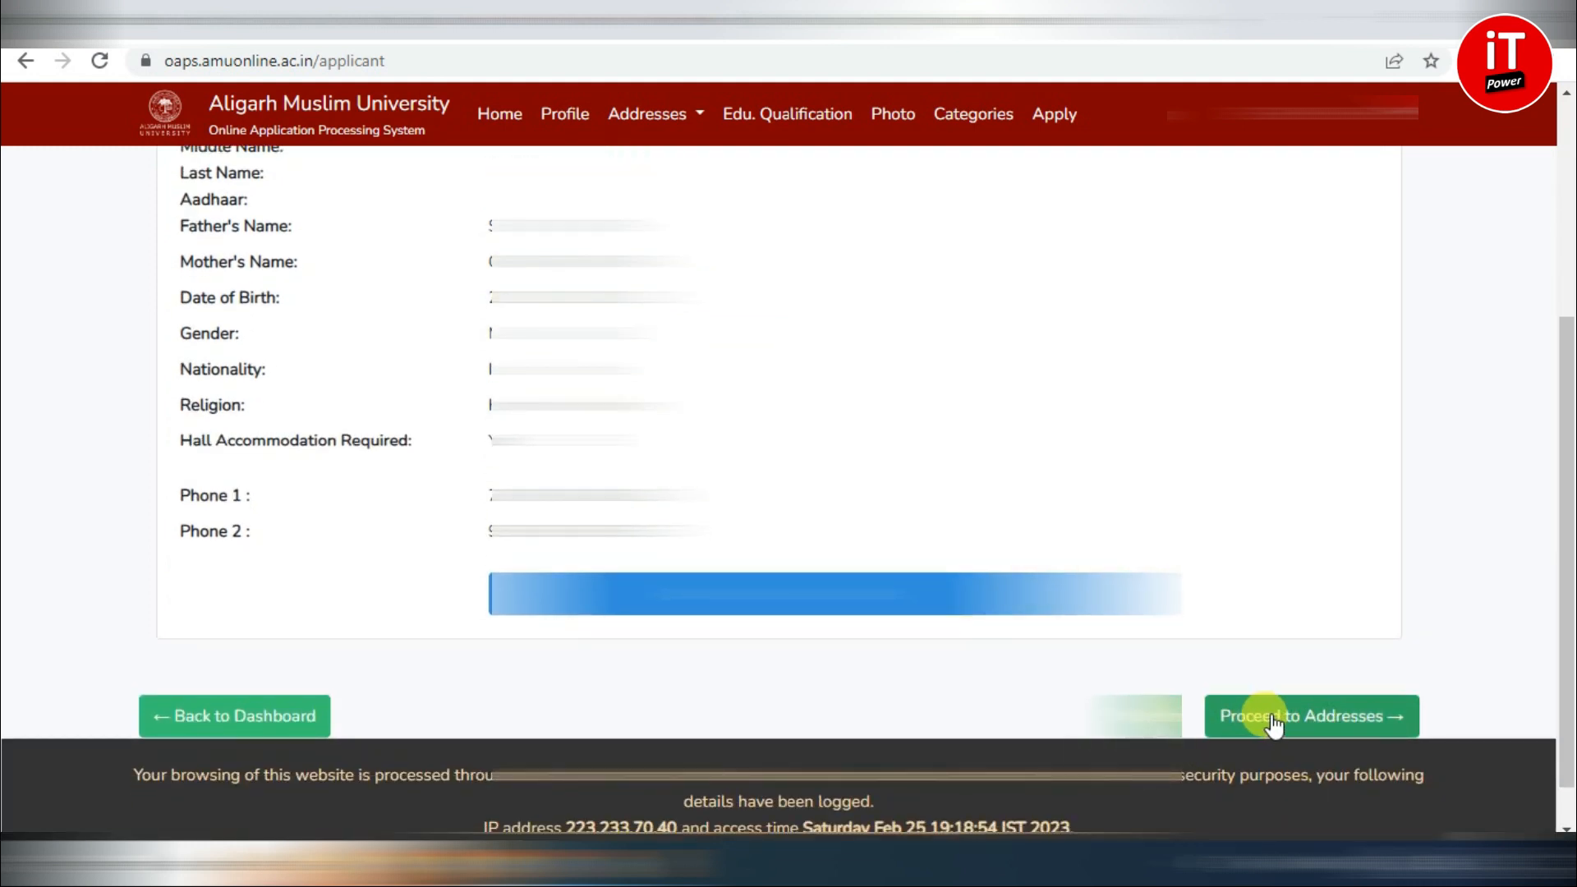
{"action": "left_click", "coordinate": [1320, 738]}
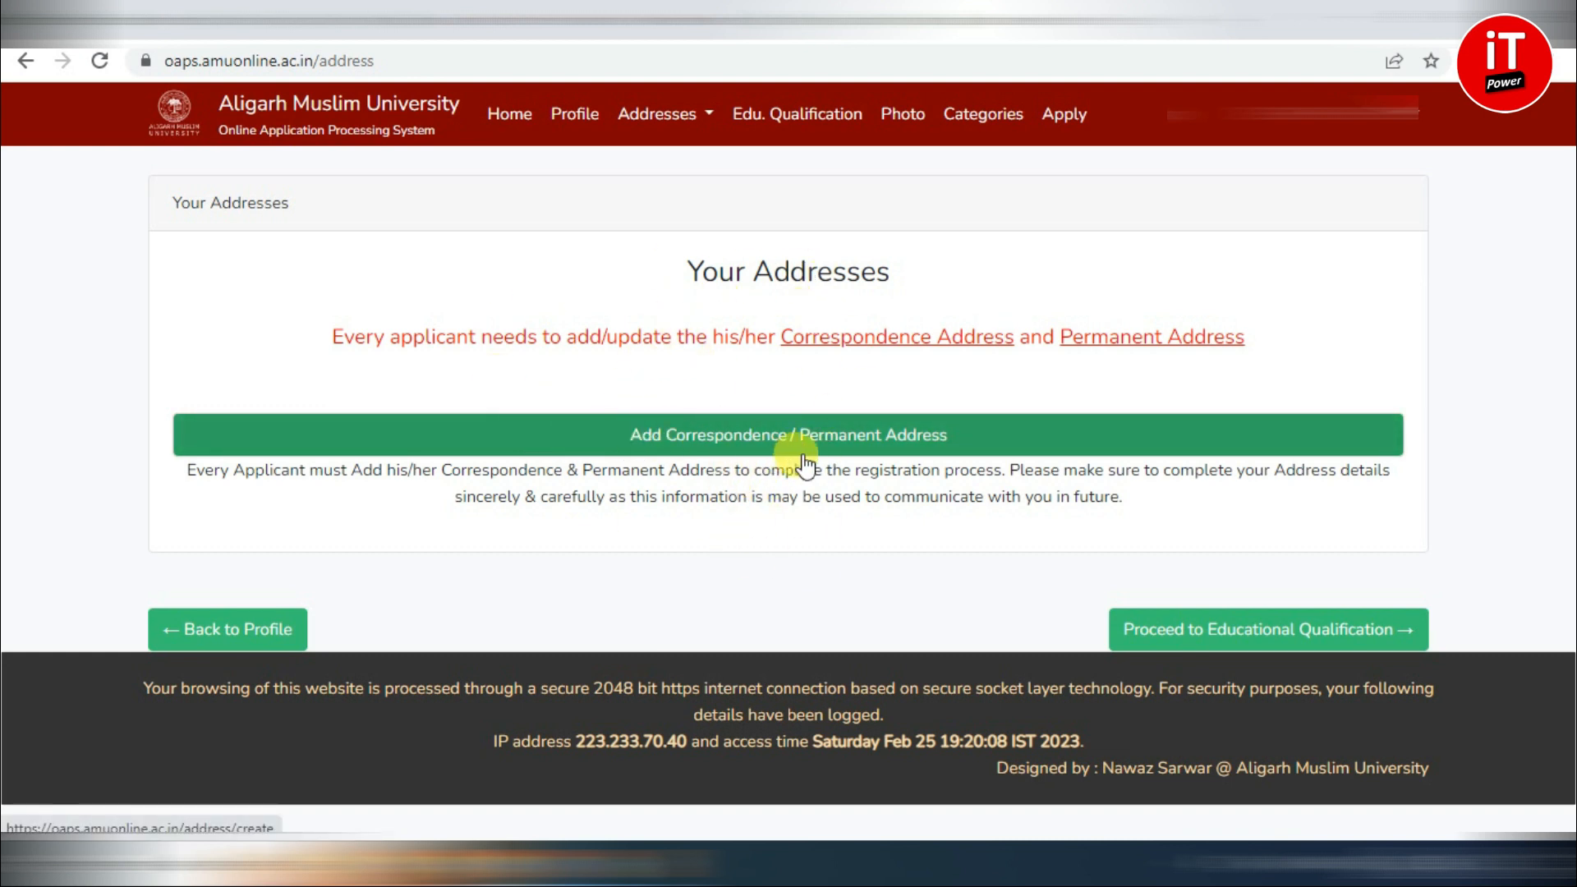
- Add an address of type Correspondence Address with the applicant's address details and save it
{"action": "left_click", "coordinate": [856, 443]}
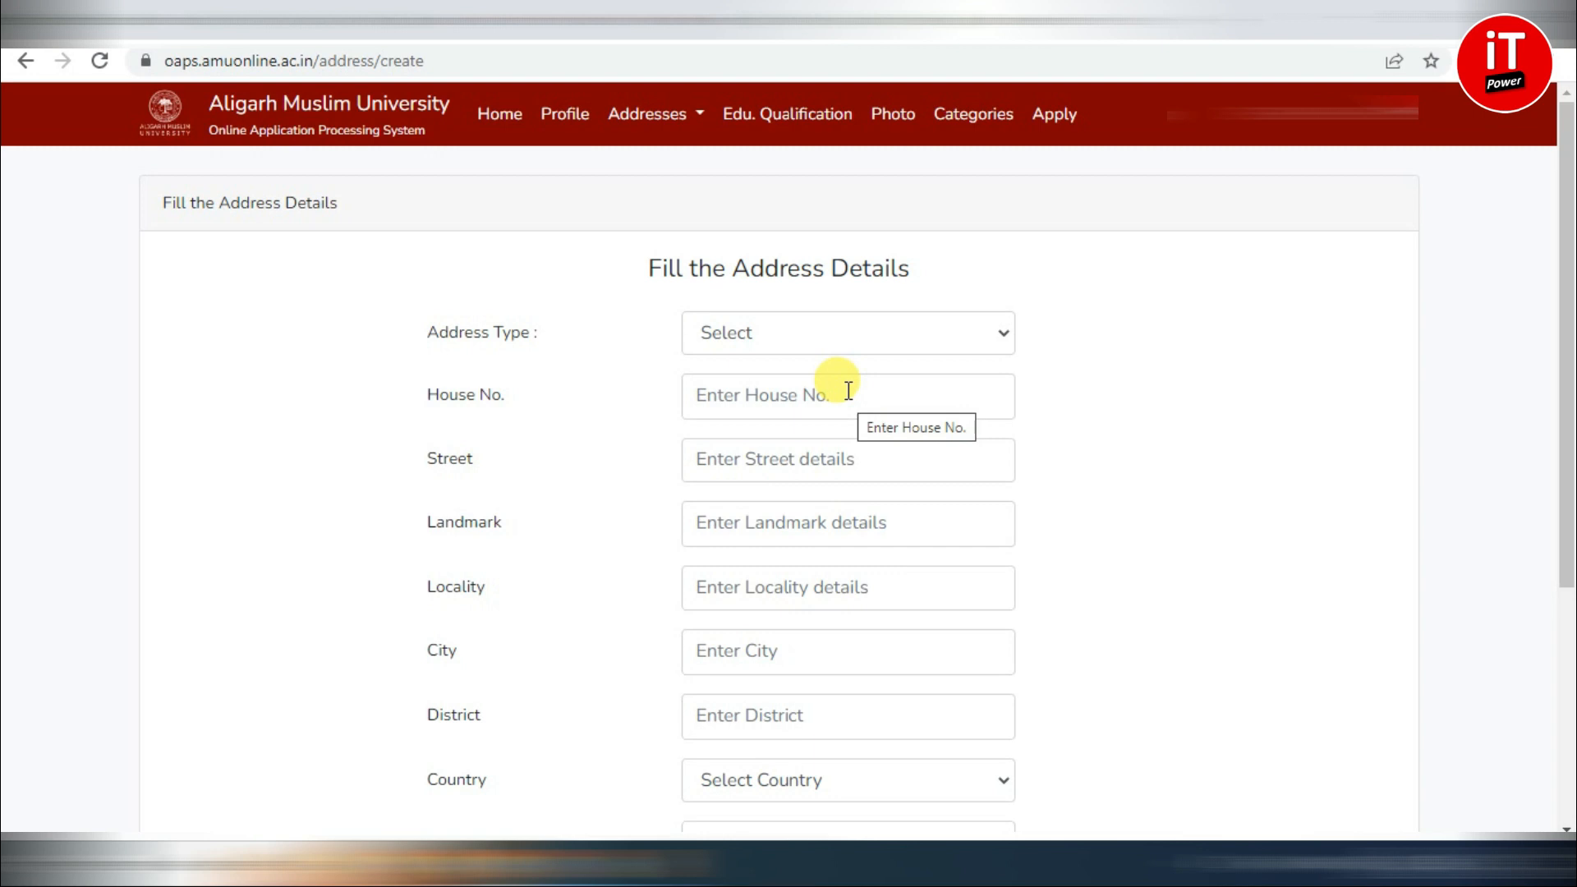
{"action": "left_click", "coordinate": [827, 342]}
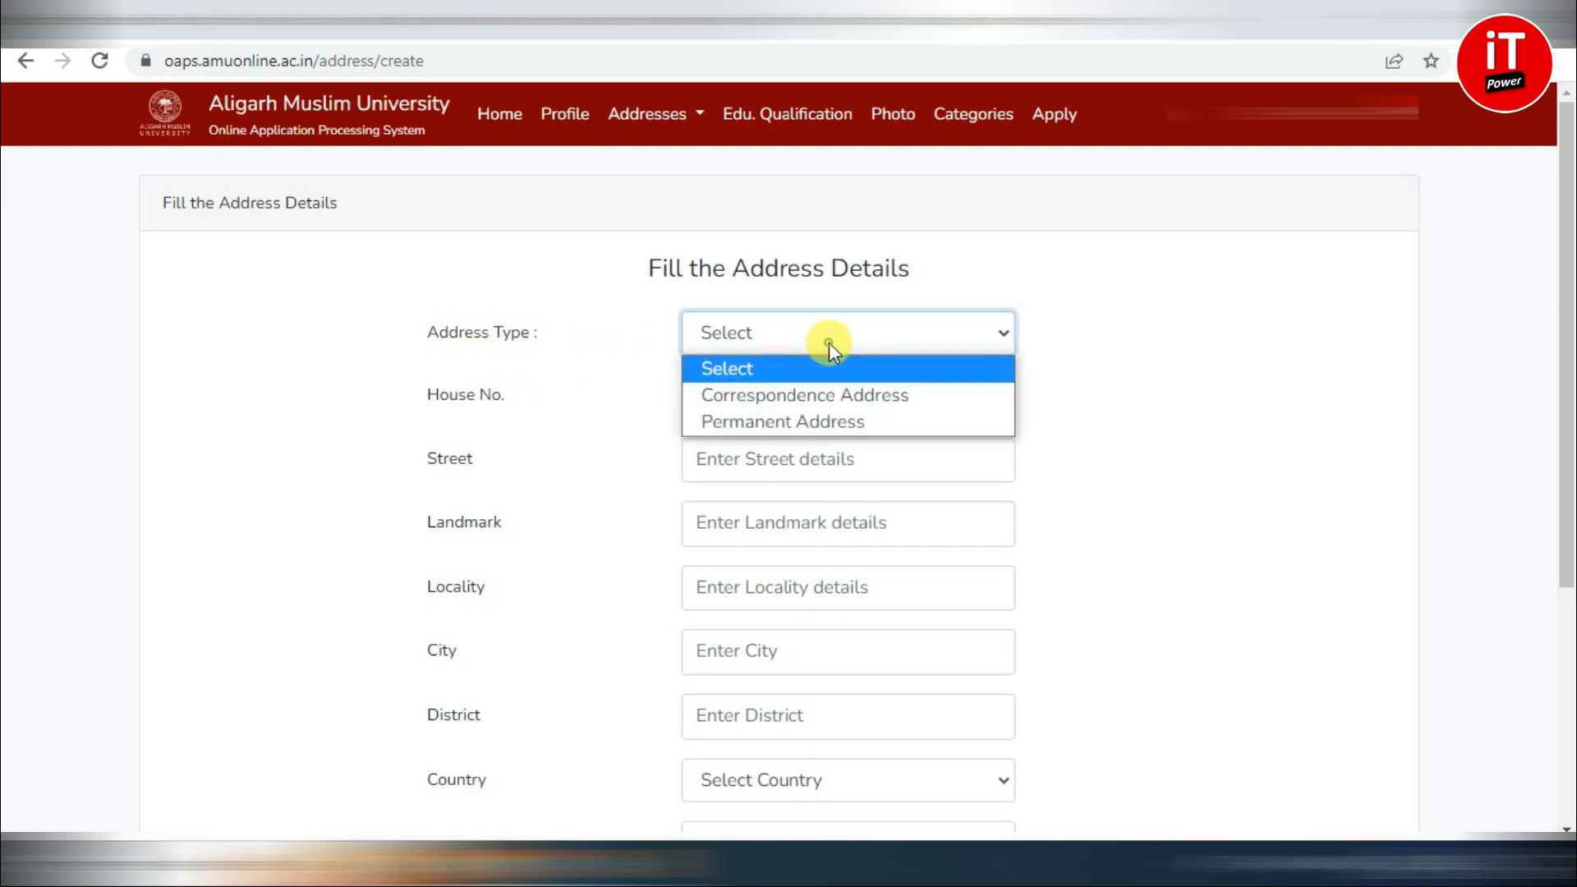
{"action": "left_click", "coordinate": [851, 398]}
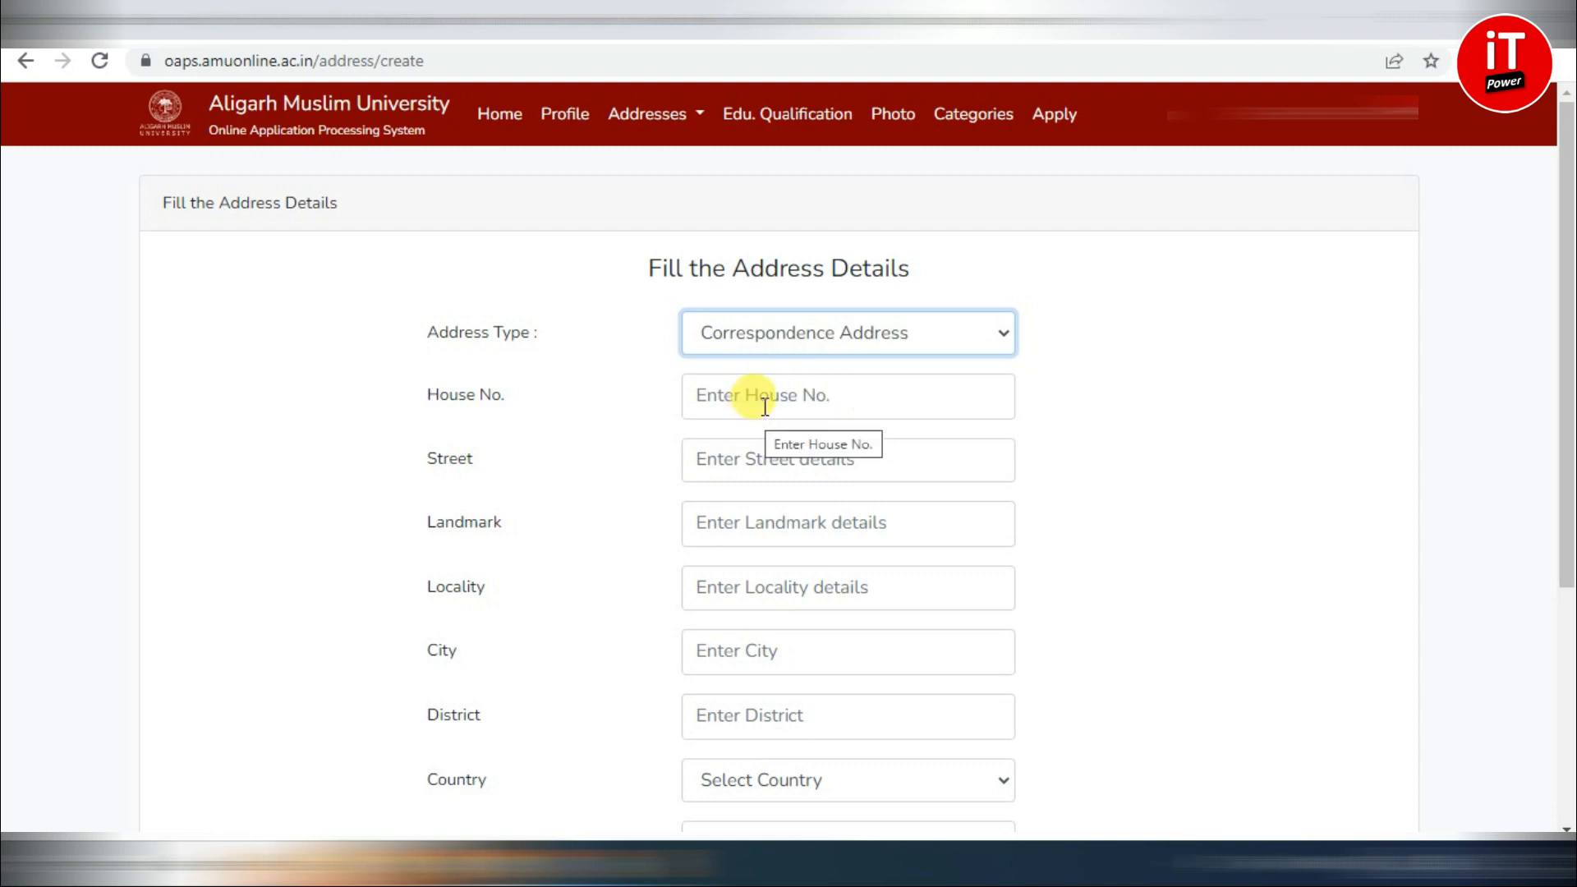
{"action": "scroll", "coordinate": [749, 397], "scroll_direction": "down", "scroll_amount": 4}
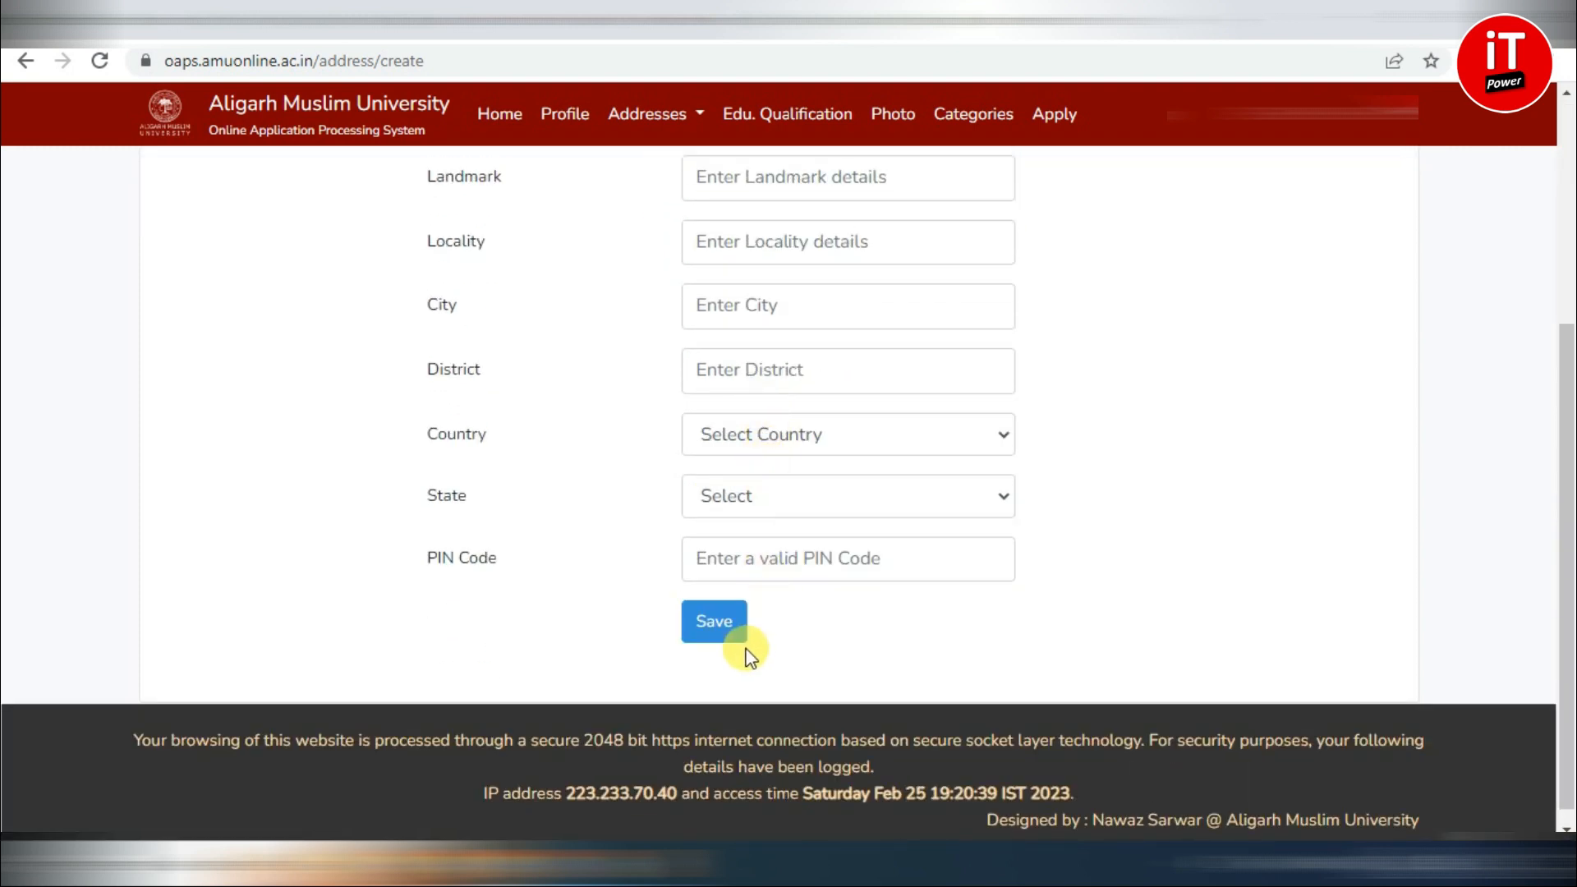
{"action": "left_click", "coordinate": [713, 624]}
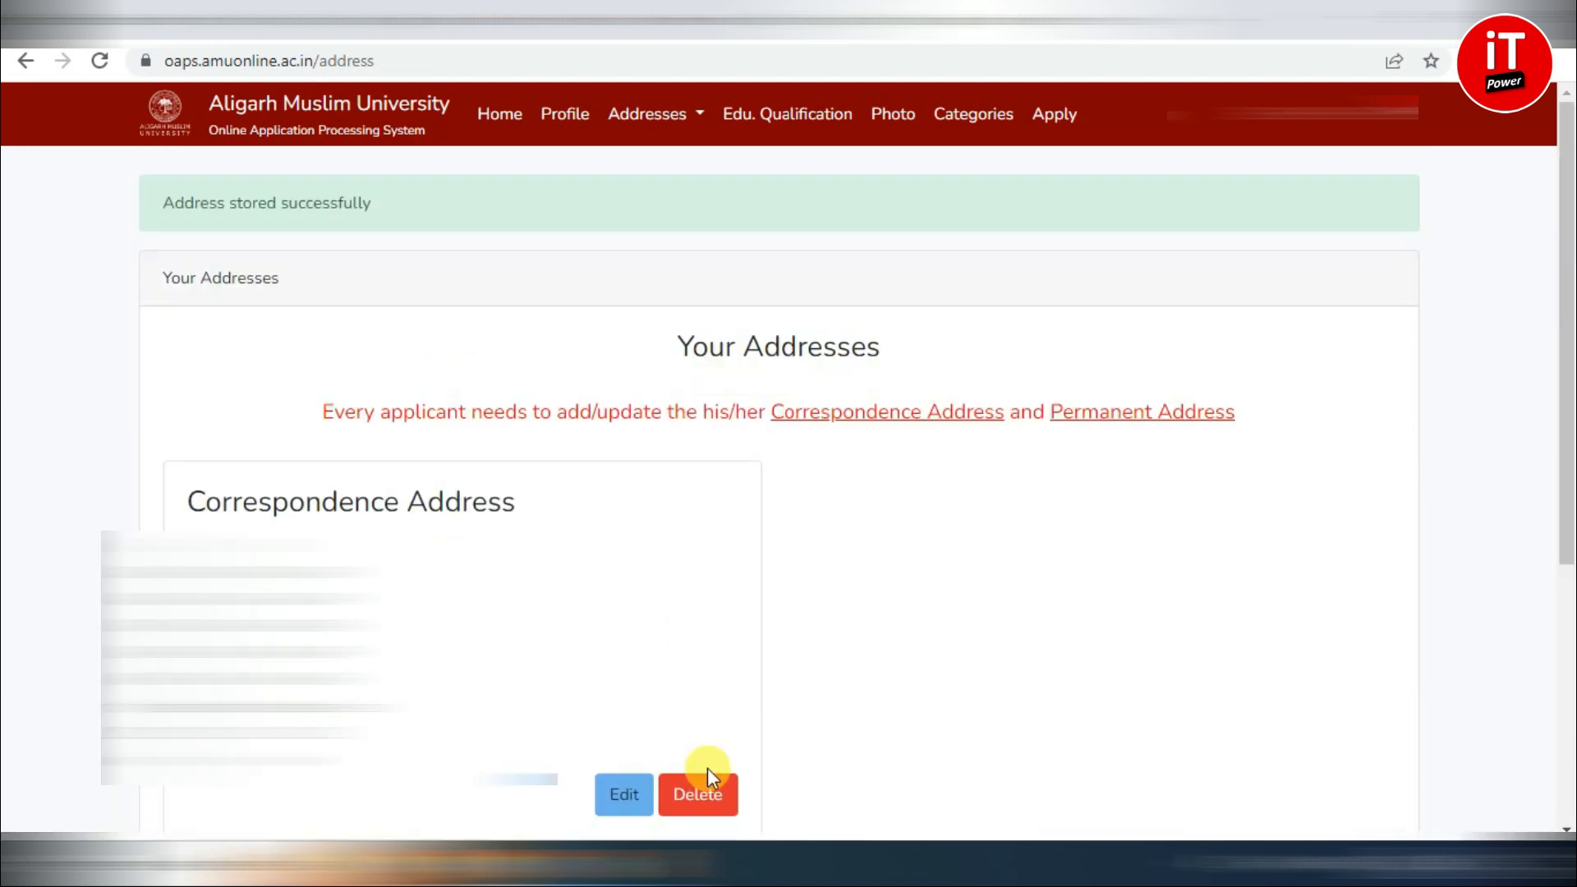
- Add an address of type Permanent Address with the applicant's address details and save it
{"action": "scroll", "coordinate": [464, 468], "scroll_direction": "down", "scroll_amount": 3}
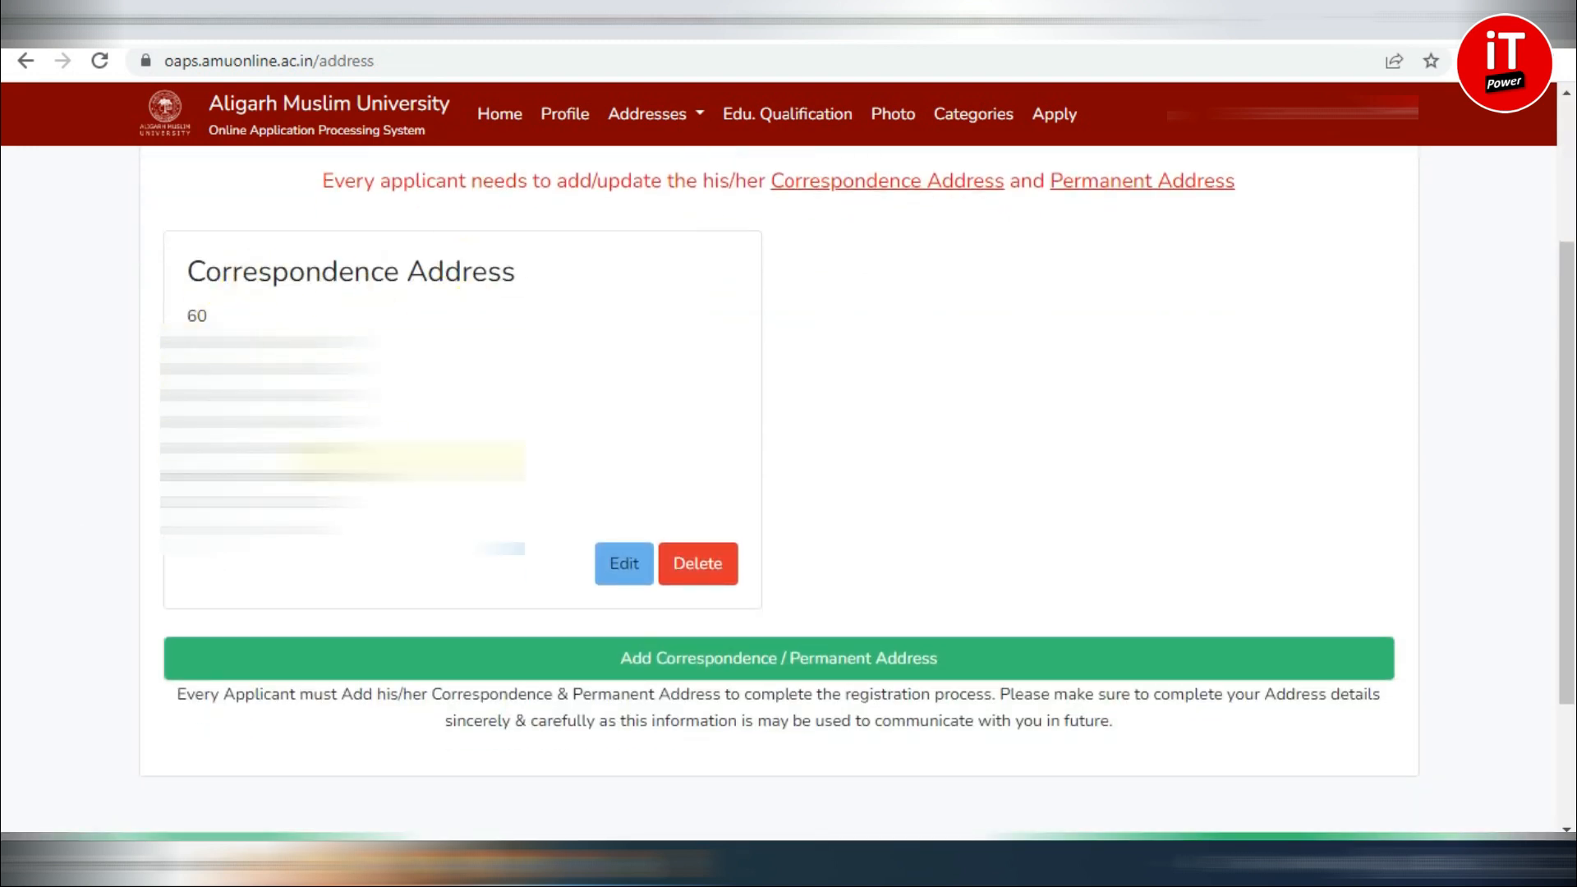
{"action": "left_click", "coordinate": [789, 658]}
{"action": "left_click", "coordinate": [800, 332]}
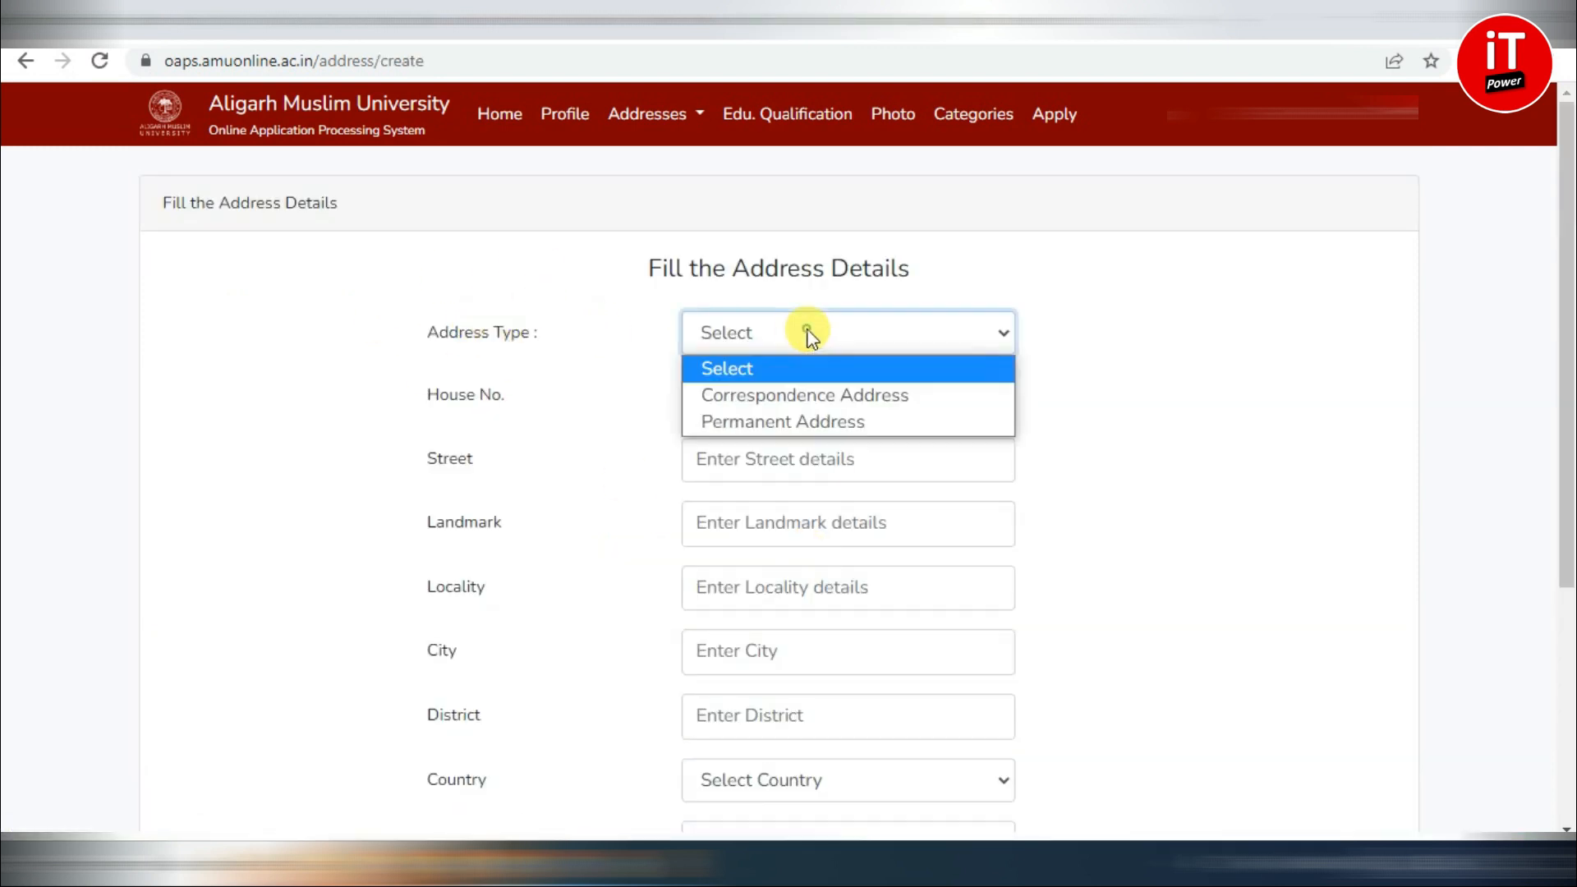
{"action": "left_click", "coordinate": [797, 417]}
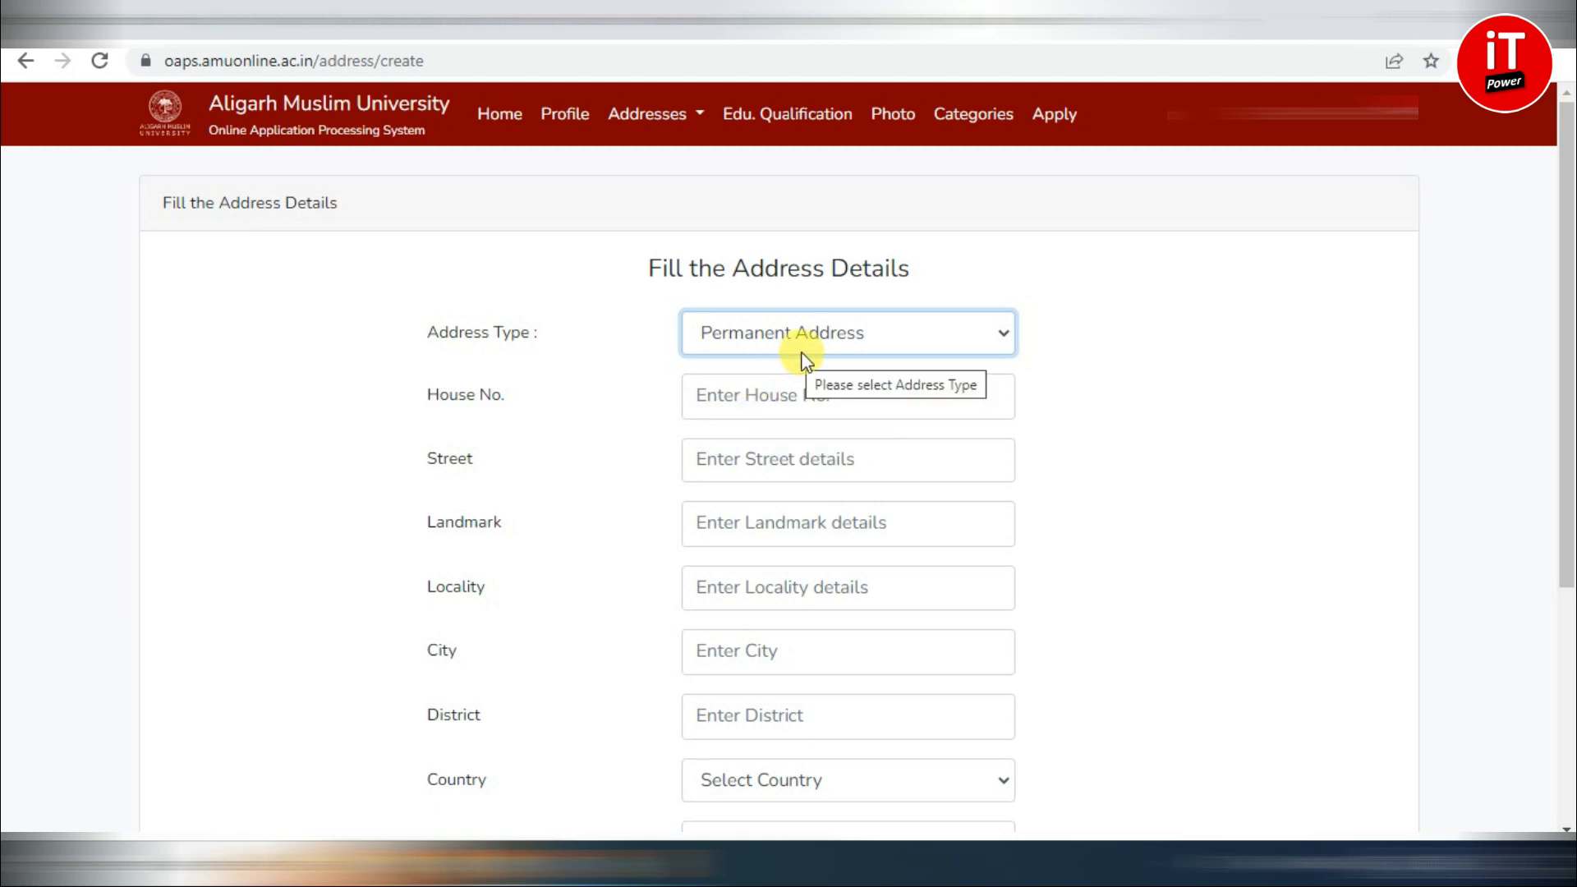
{"action": "scroll", "coordinate": [825, 488], "scroll_direction": "down", "scroll_amount": 1}
{"action": "scroll", "coordinate": [825, 488], "scroll_direction": "down", "scroll_amount": 3}
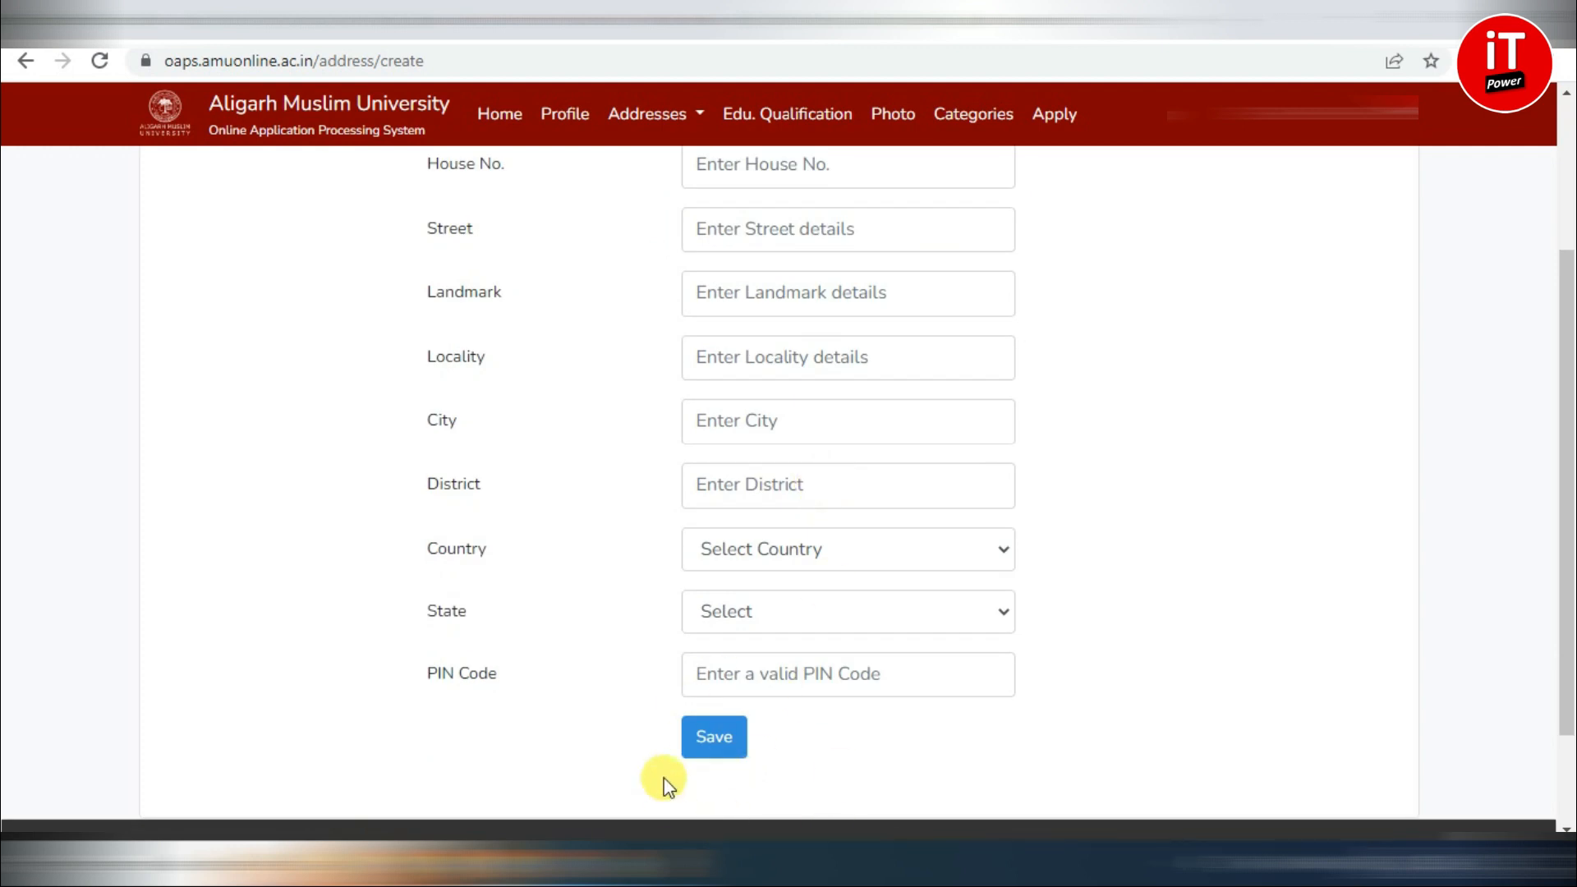
{"action": "left_click", "coordinate": [714, 748]}
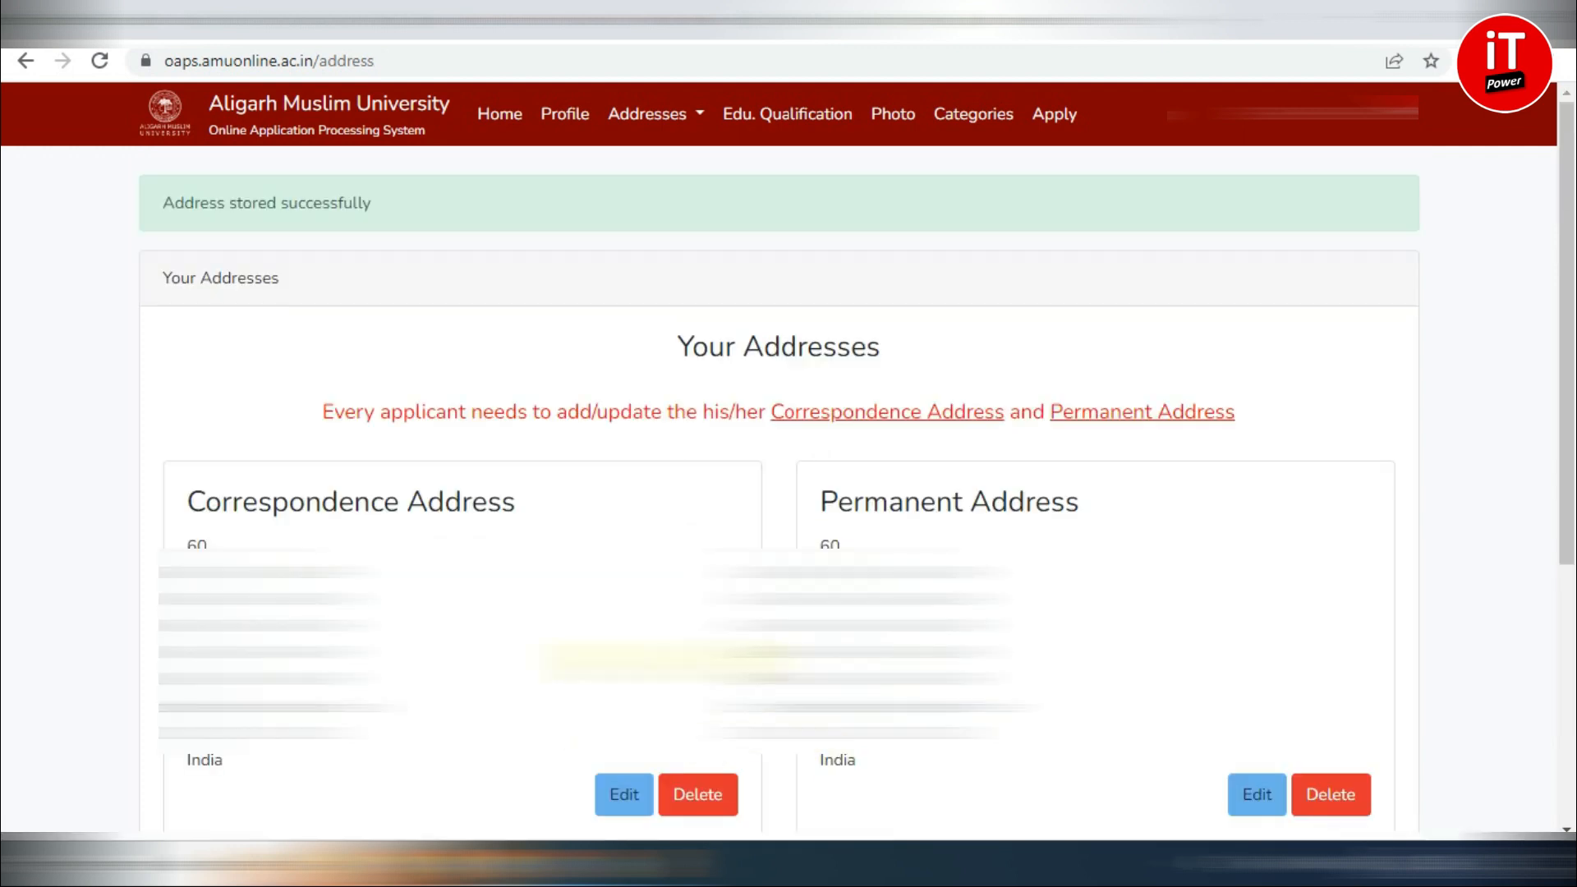
- Review the saved correspondence and permanent addresses and proceed to the educational qualification section
{"action": "scroll", "coordinate": [554, 402], "scroll_direction": "down", "scroll_amount": 1}
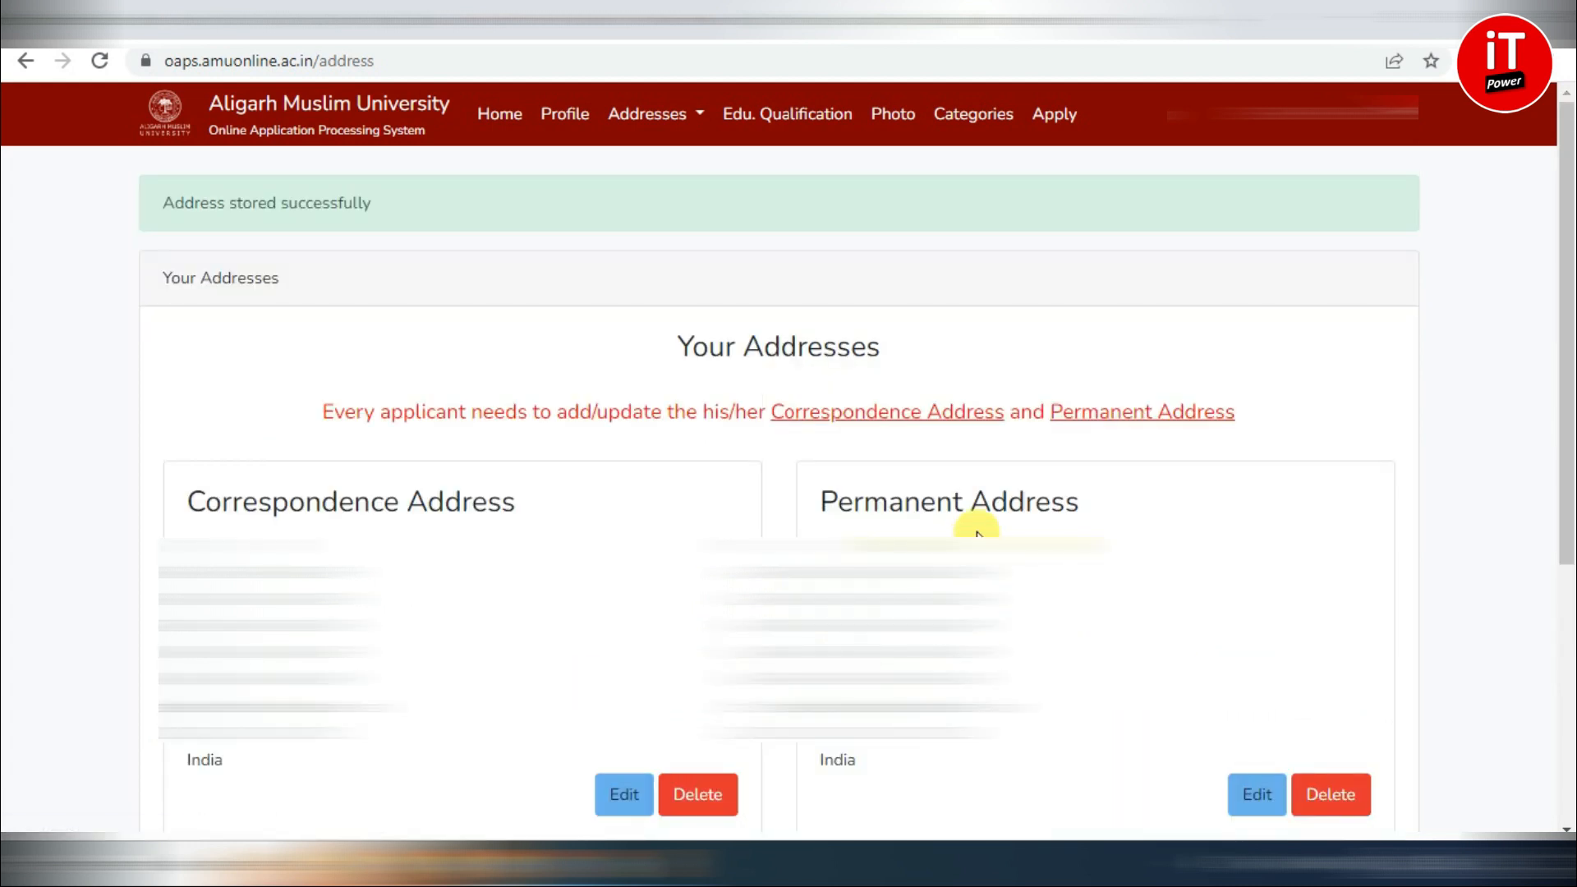
{"action": "scroll", "coordinate": [978, 531], "scroll_direction": "down", "scroll_amount": 5}
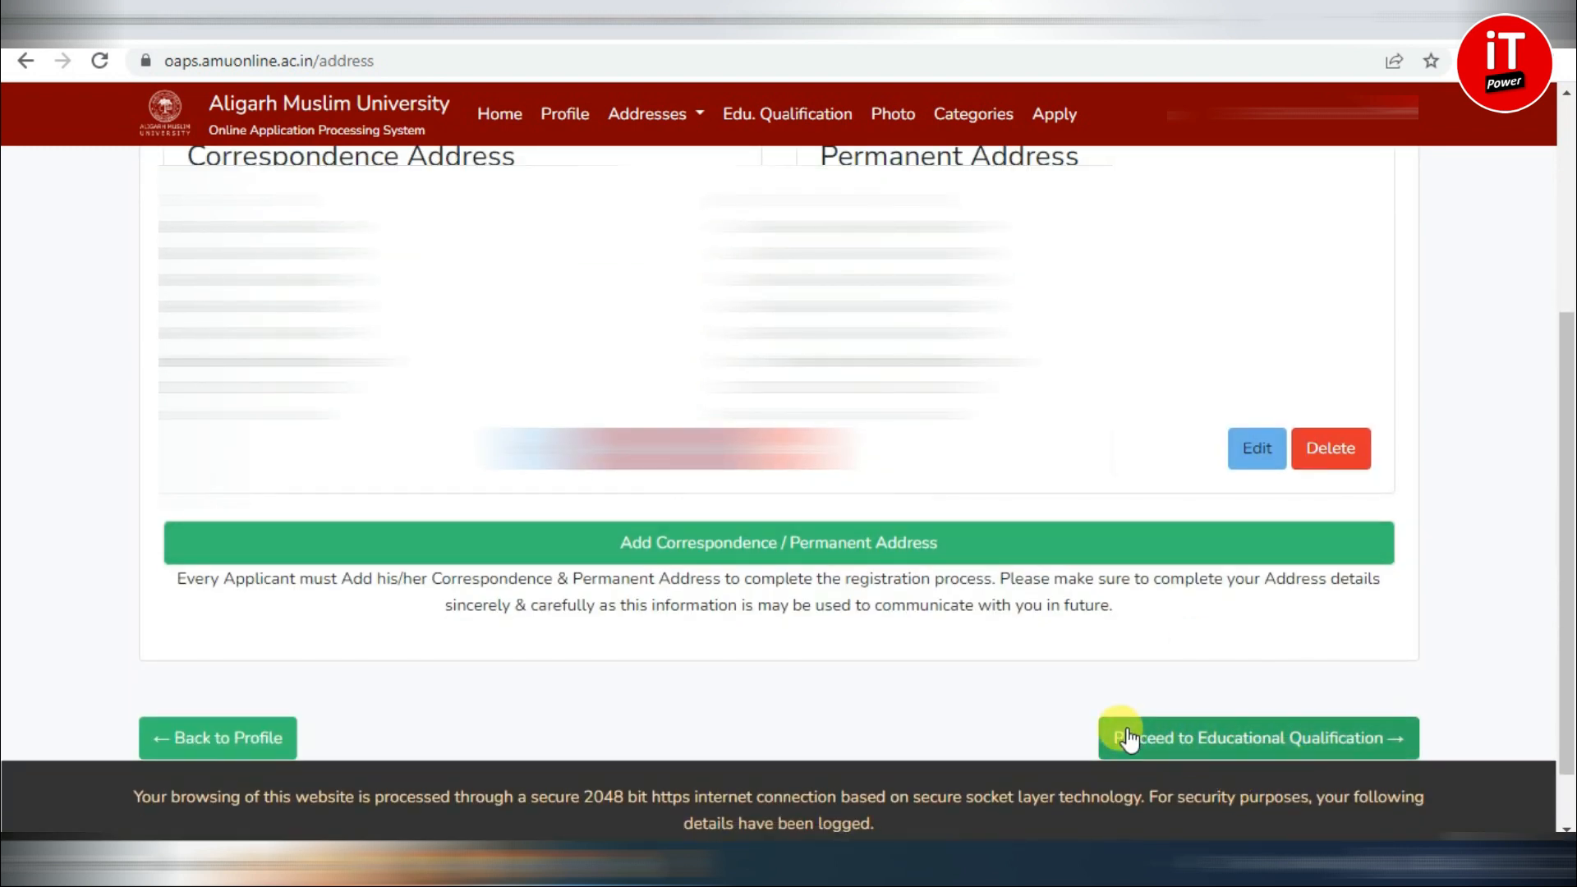
{"action": "left_click", "coordinate": [1188, 743]}
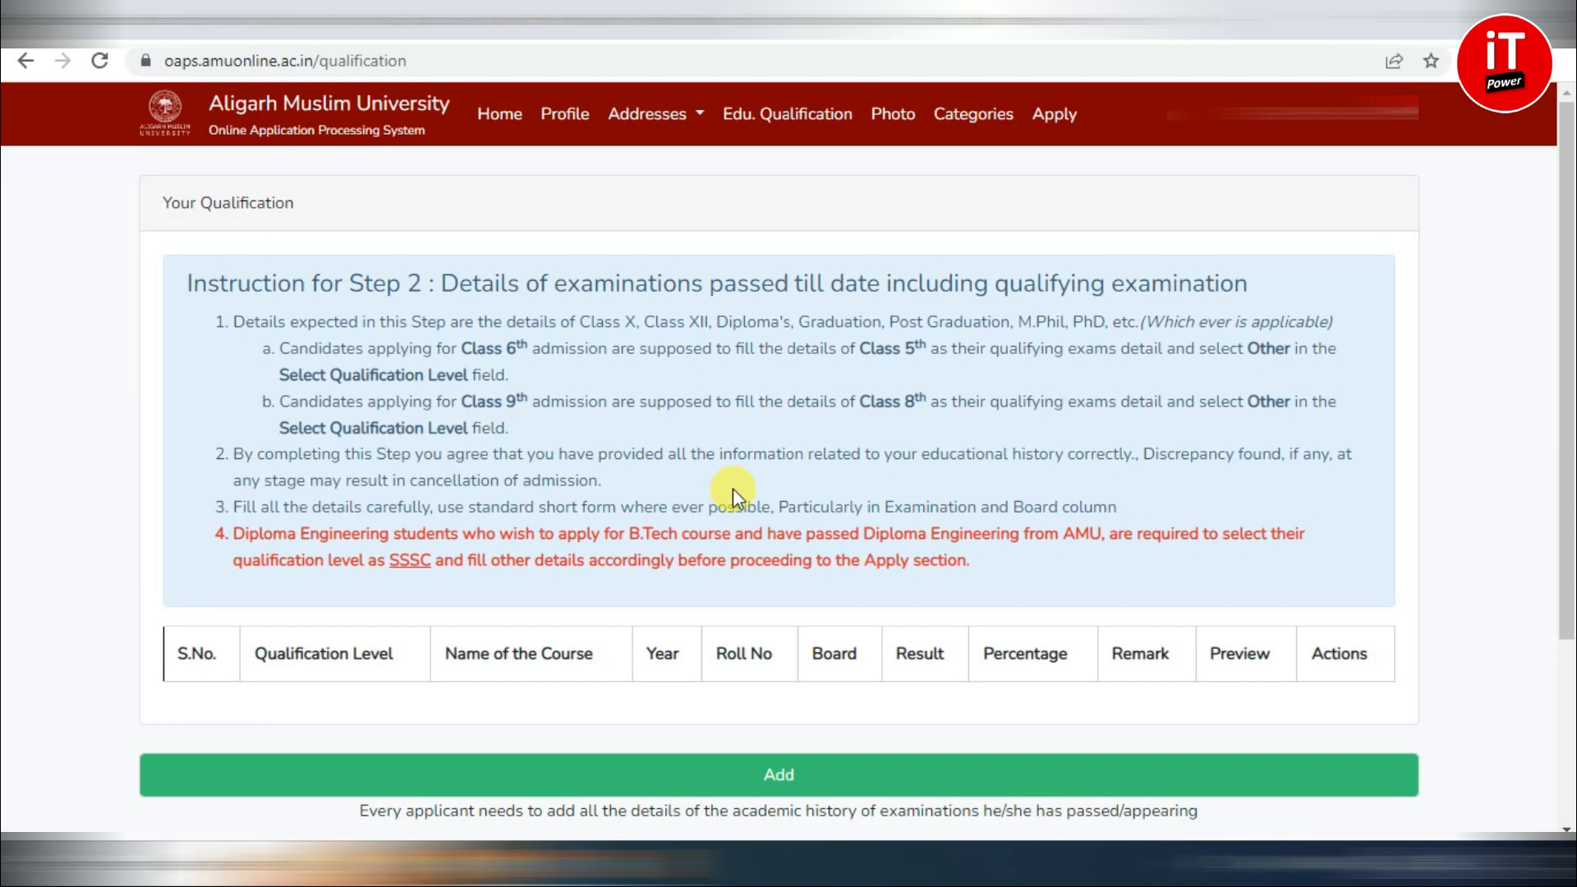
- Start a new qualification entry with level SSC and course name CLASS 10
{"action": "left_click", "coordinate": [785, 782]}
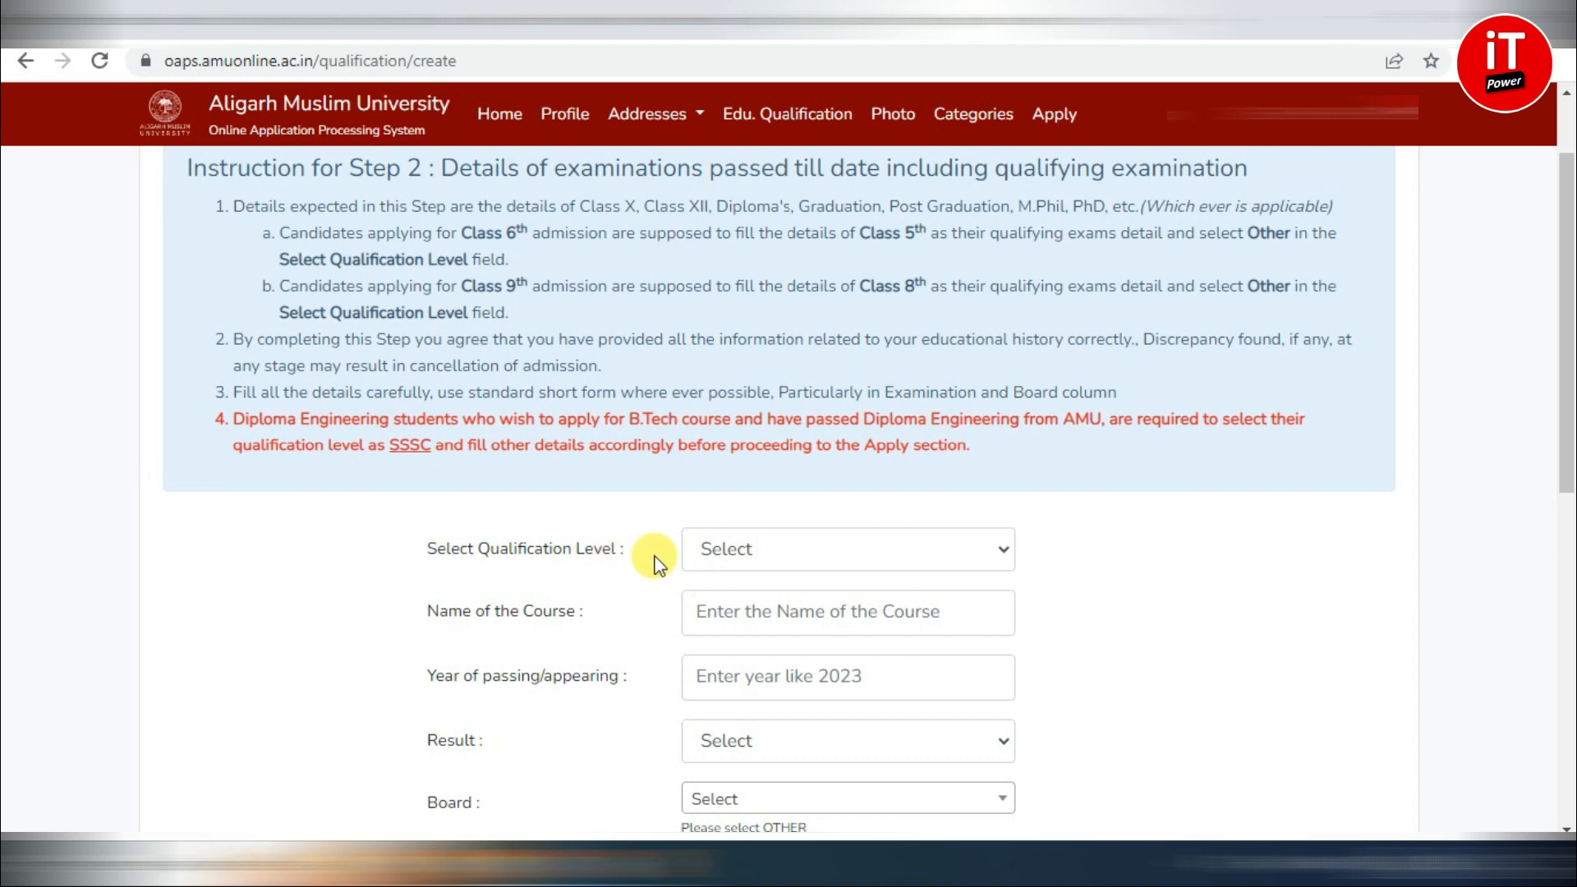
{"action": "left_click", "coordinate": [739, 556]}
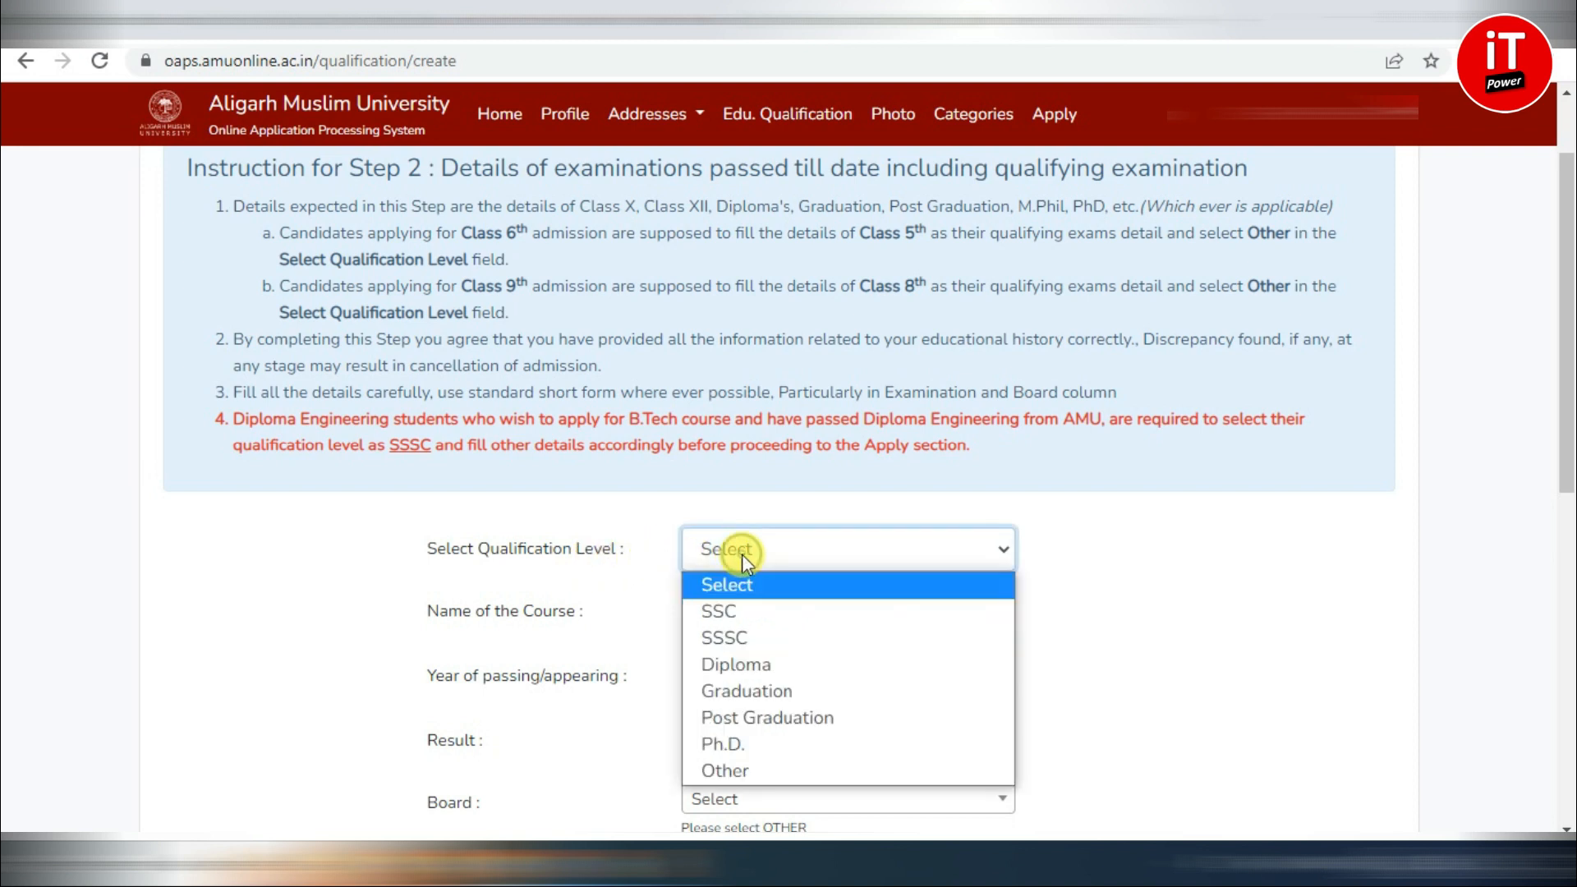
{"action": "left_click", "coordinate": [740, 610]}
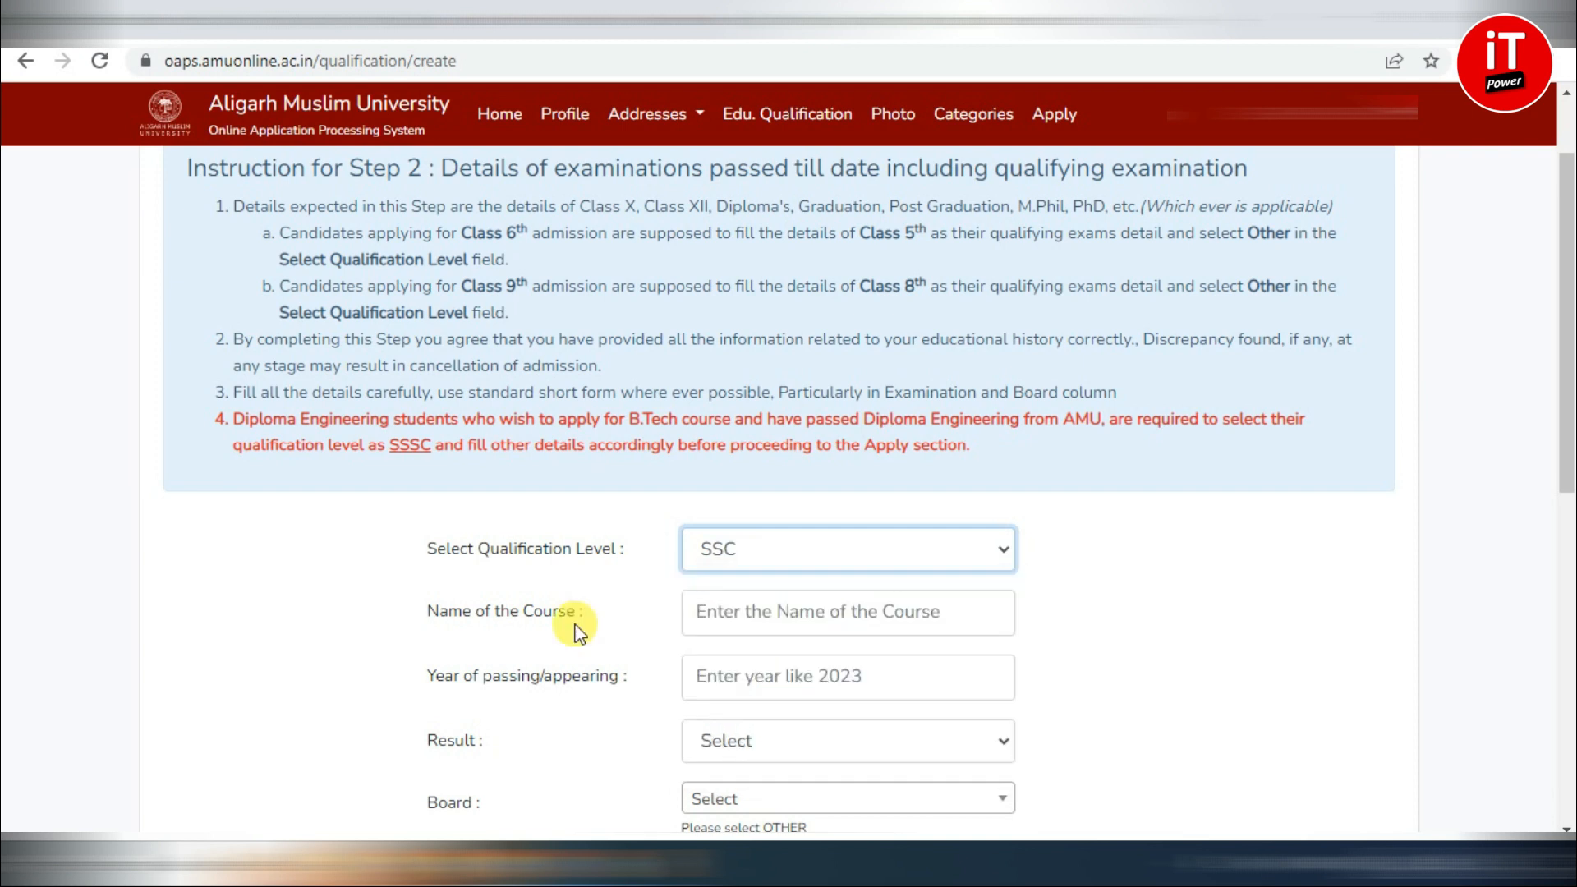
{"action": "left_click", "coordinate": [726, 610]}
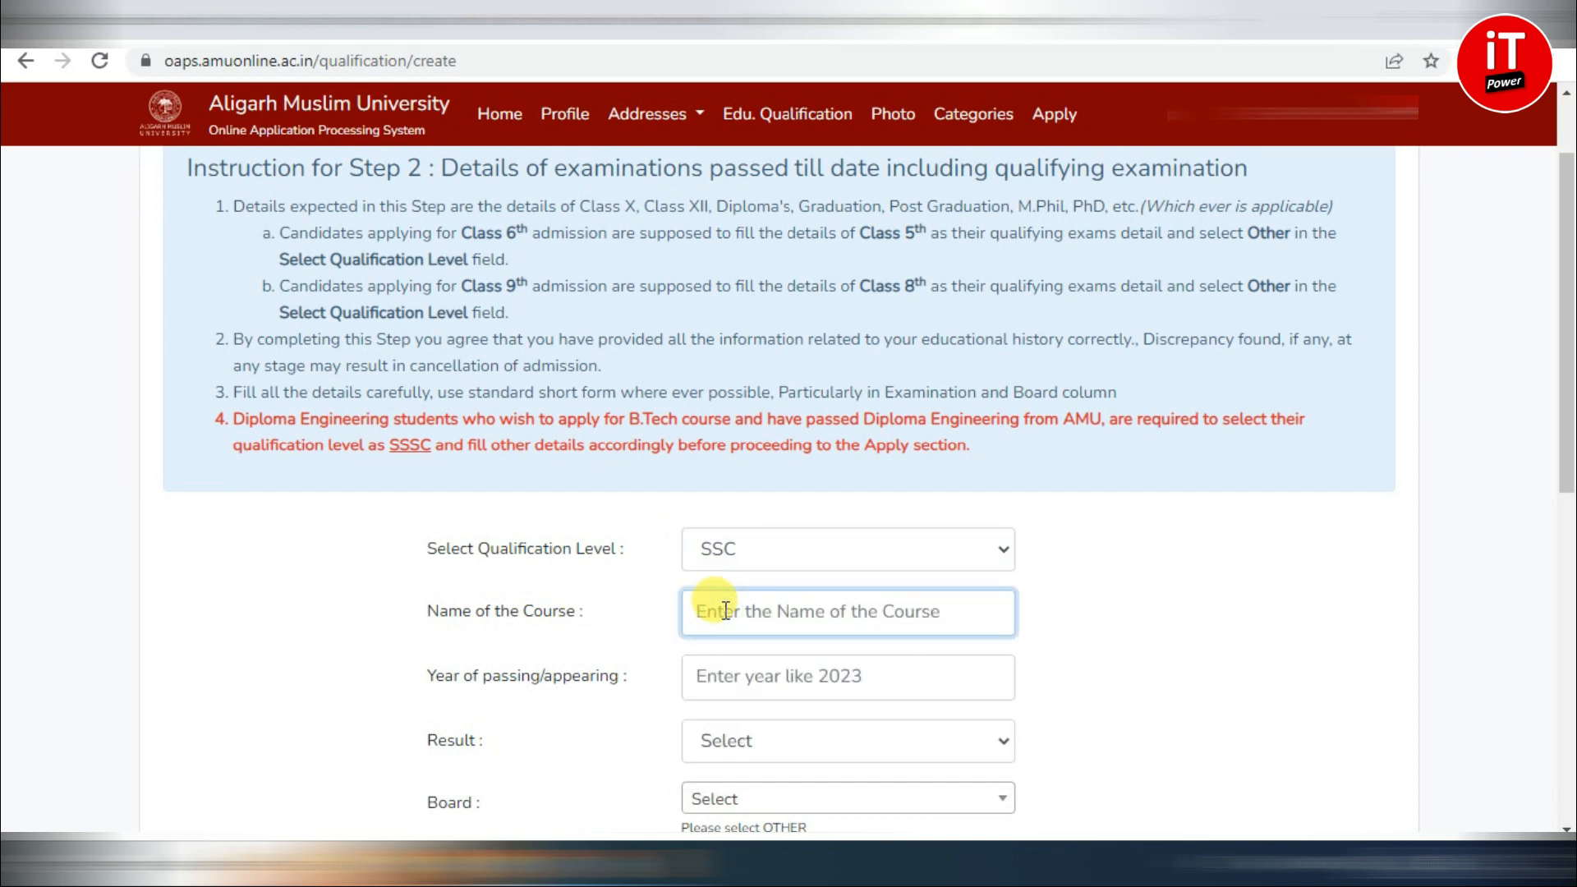
{"action": "type", "text": "CLASS 10"}
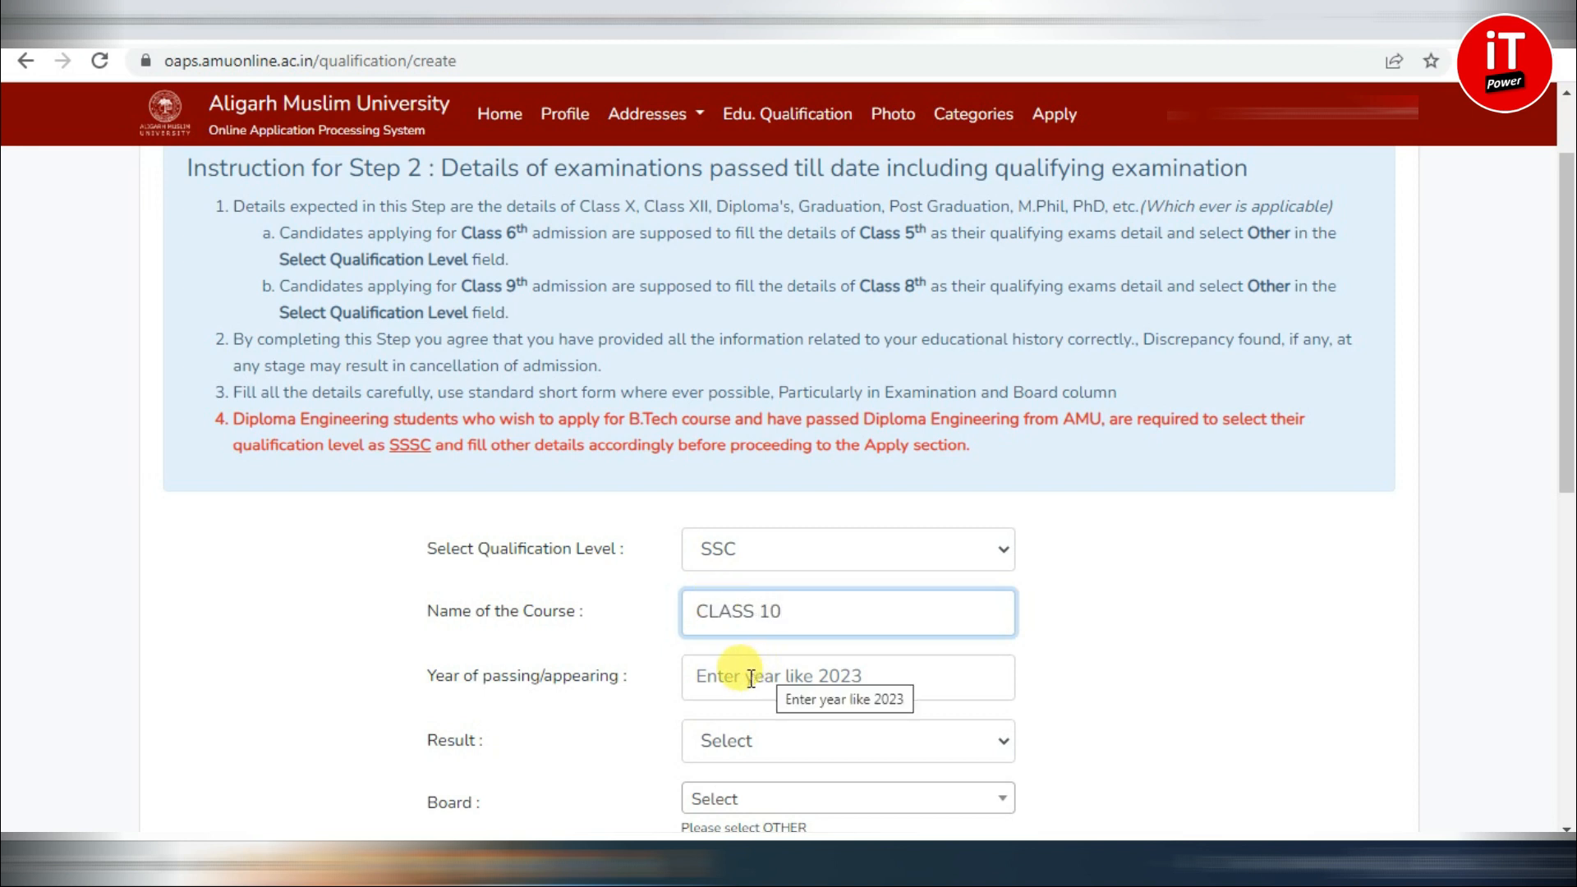
- Fill in the CLASS 10 entry with year 2022, result Passed, board Central Board of Secondary Education and the exam roll number
{"action": "left_click", "coordinate": [751, 678]}
{"action": "left_click", "coordinate": [765, 740]}
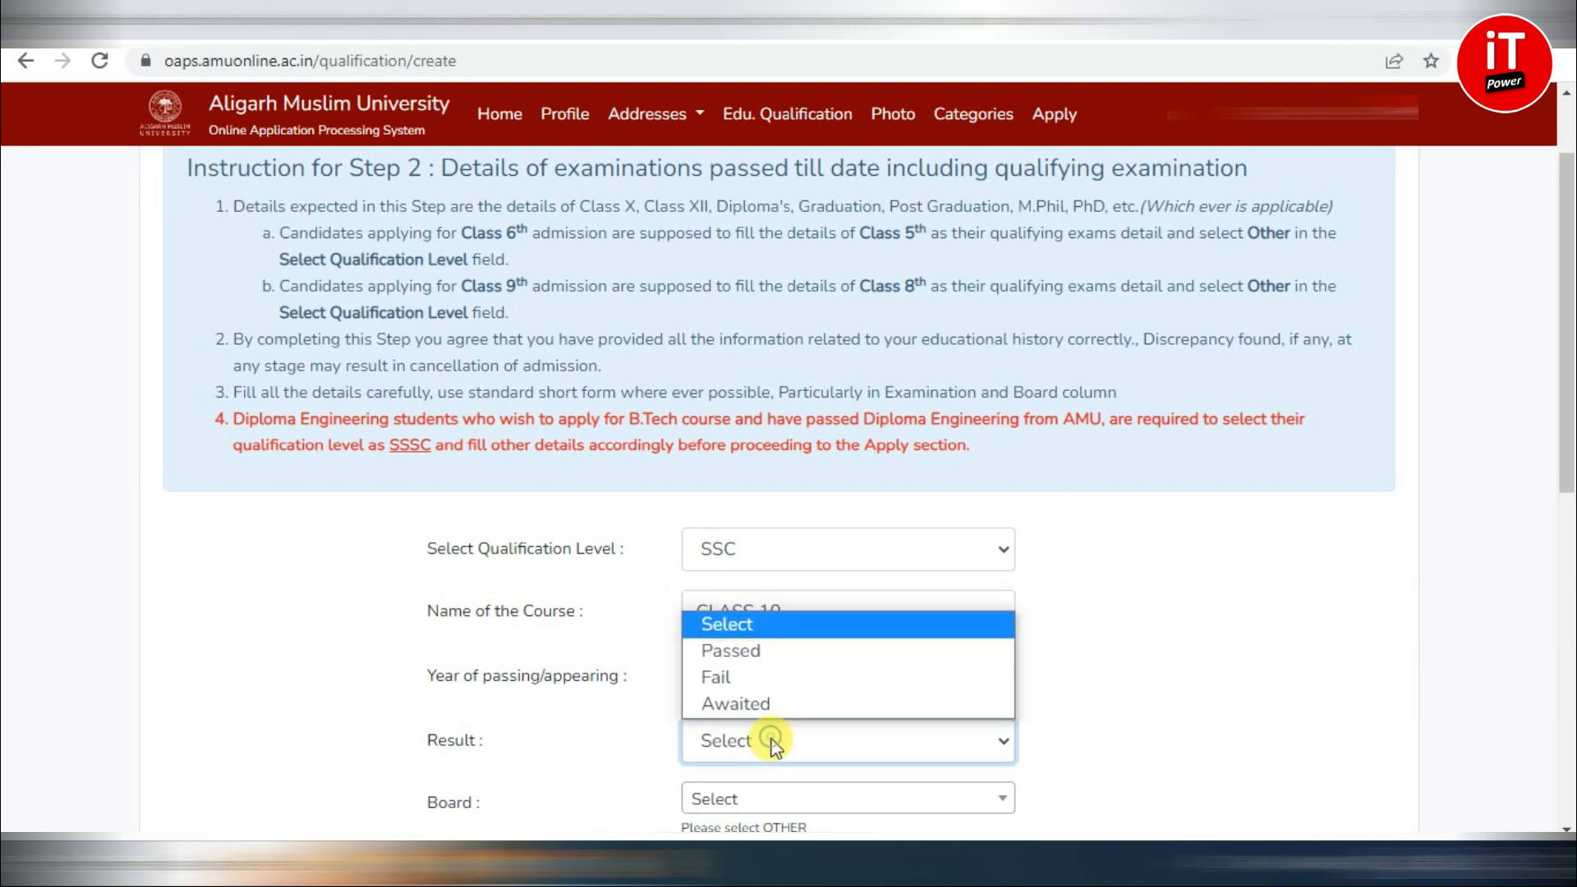
{"action": "left_click", "coordinate": [741, 652]}
{"action": "scroll", "coordinate": [764, 694], "scroll_direction": "down", "scroll_amount": 1}
{"action": "left_click", "coordinate": [764, 685]}
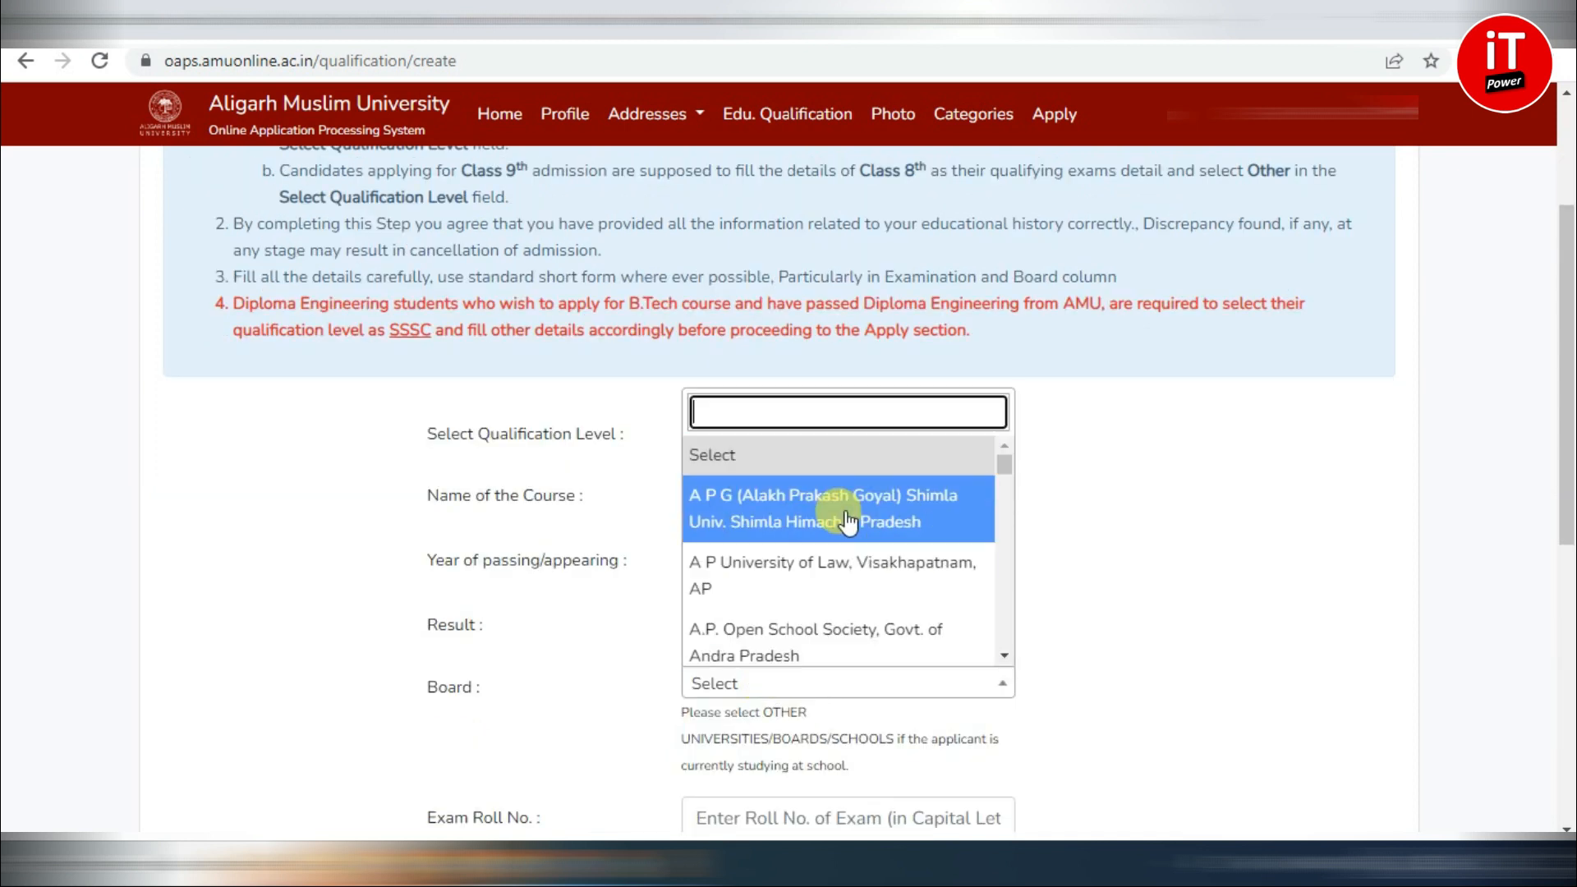
{"action": "left_click_drag", "start_coordinate": [1003, 464], "coordinate": [996, 655]}
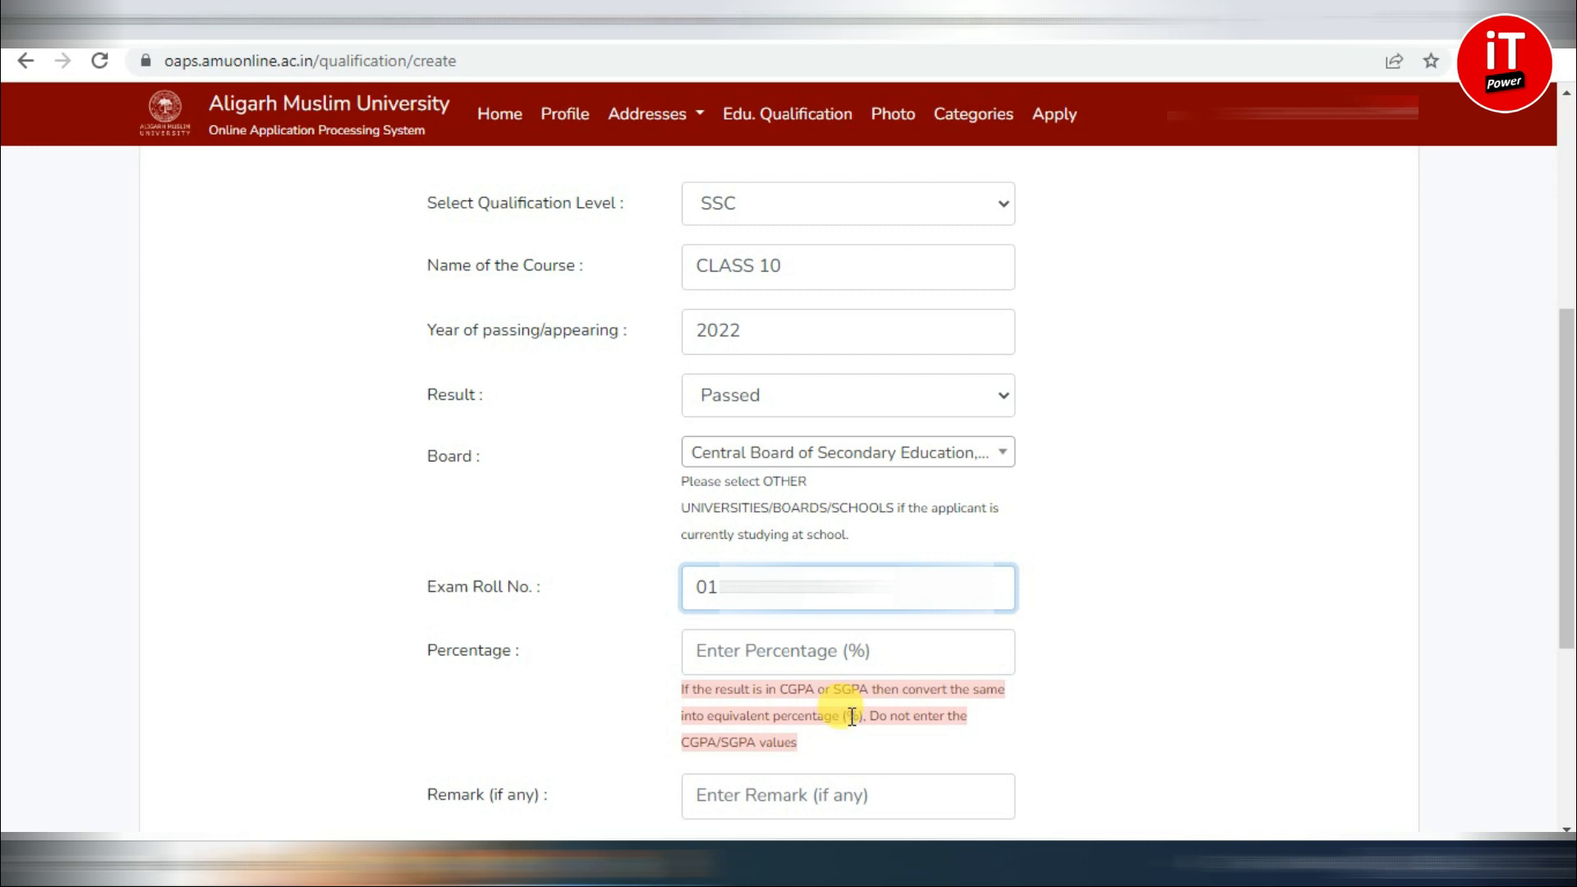
- Enter 80 as the CLASS 10 percentage, attach the scanned certificate JPG and save the qualification
{"action": "left_click", "coordinate": [772, 647]}
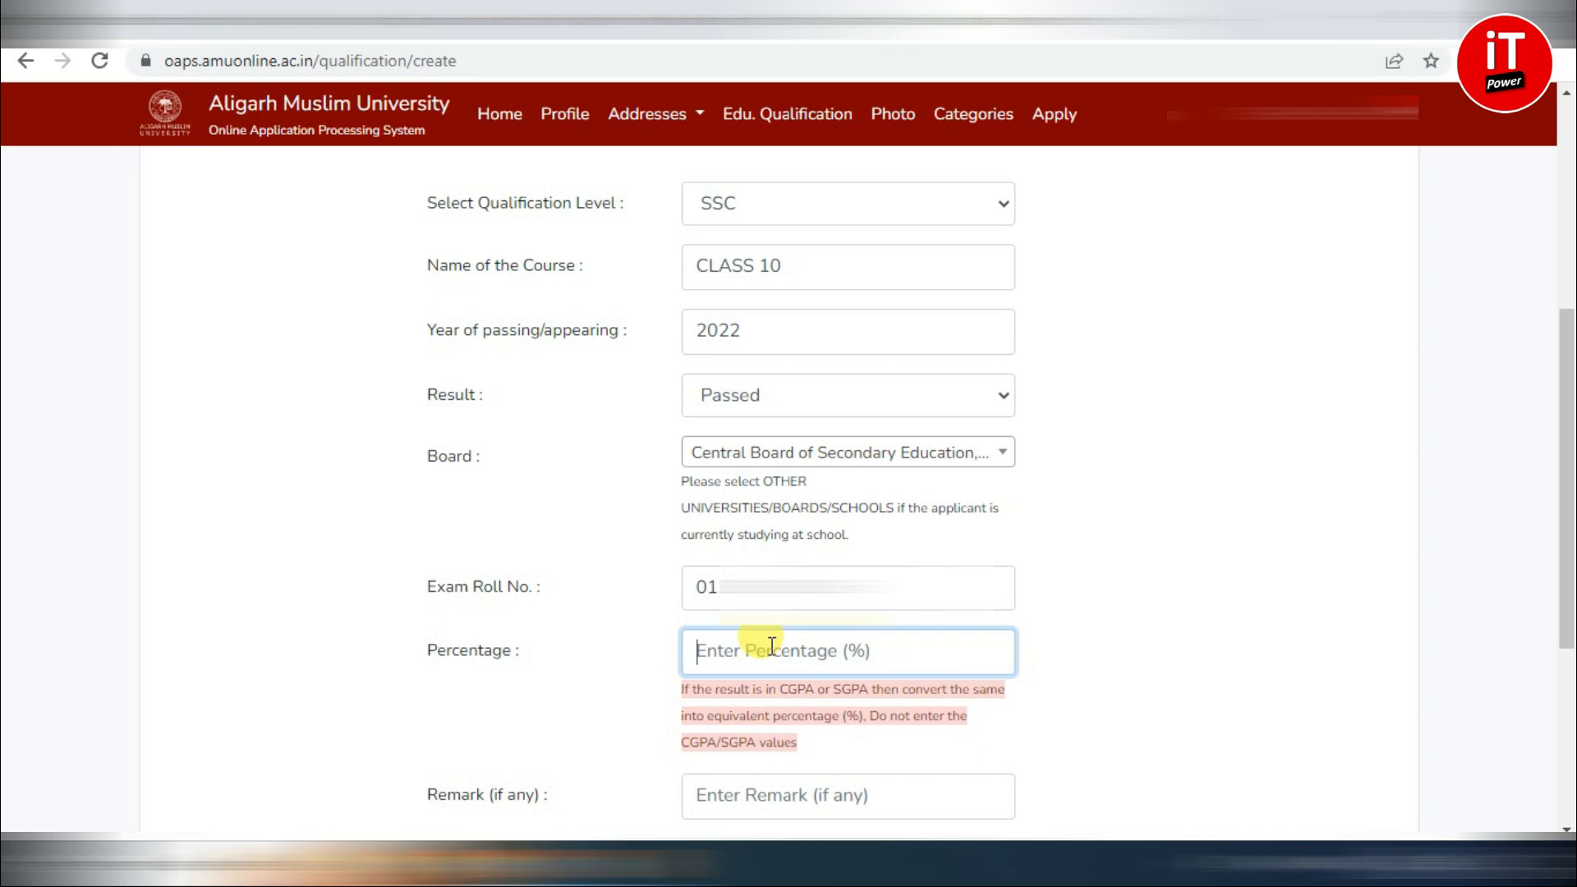
{"action": "type", "text": "80"}
{"action": "scroll", "coordinate": [466, 573], "scroll_direction": "down", "scroll_amount": 3}
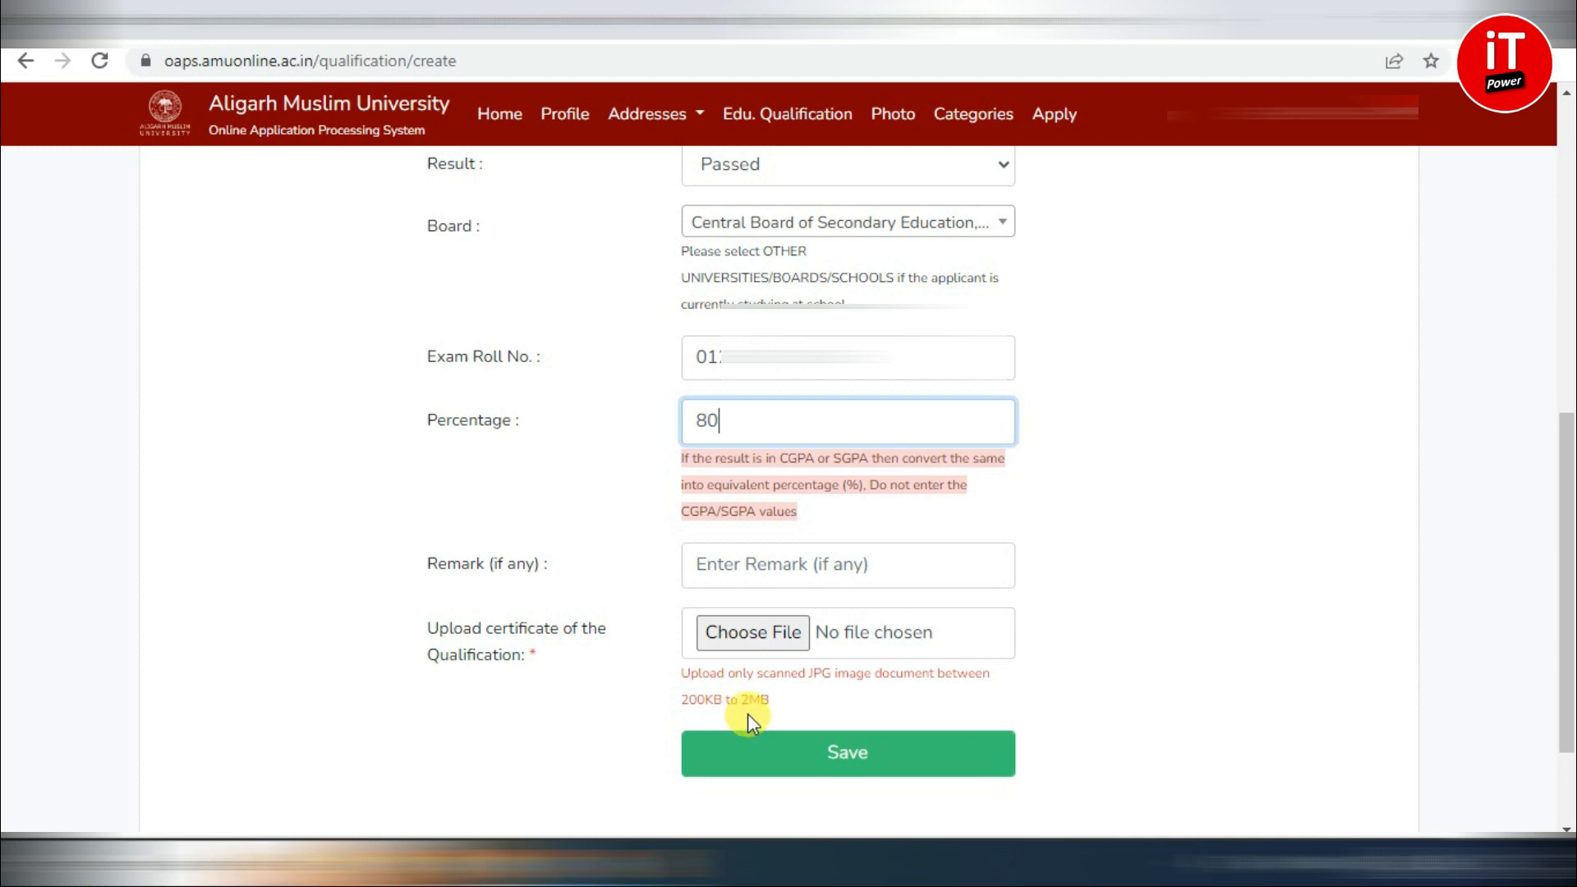
{"action": "scroll", "coordinate": [746, 712], "scroll_direction": "down", "scroll_amount": 1}
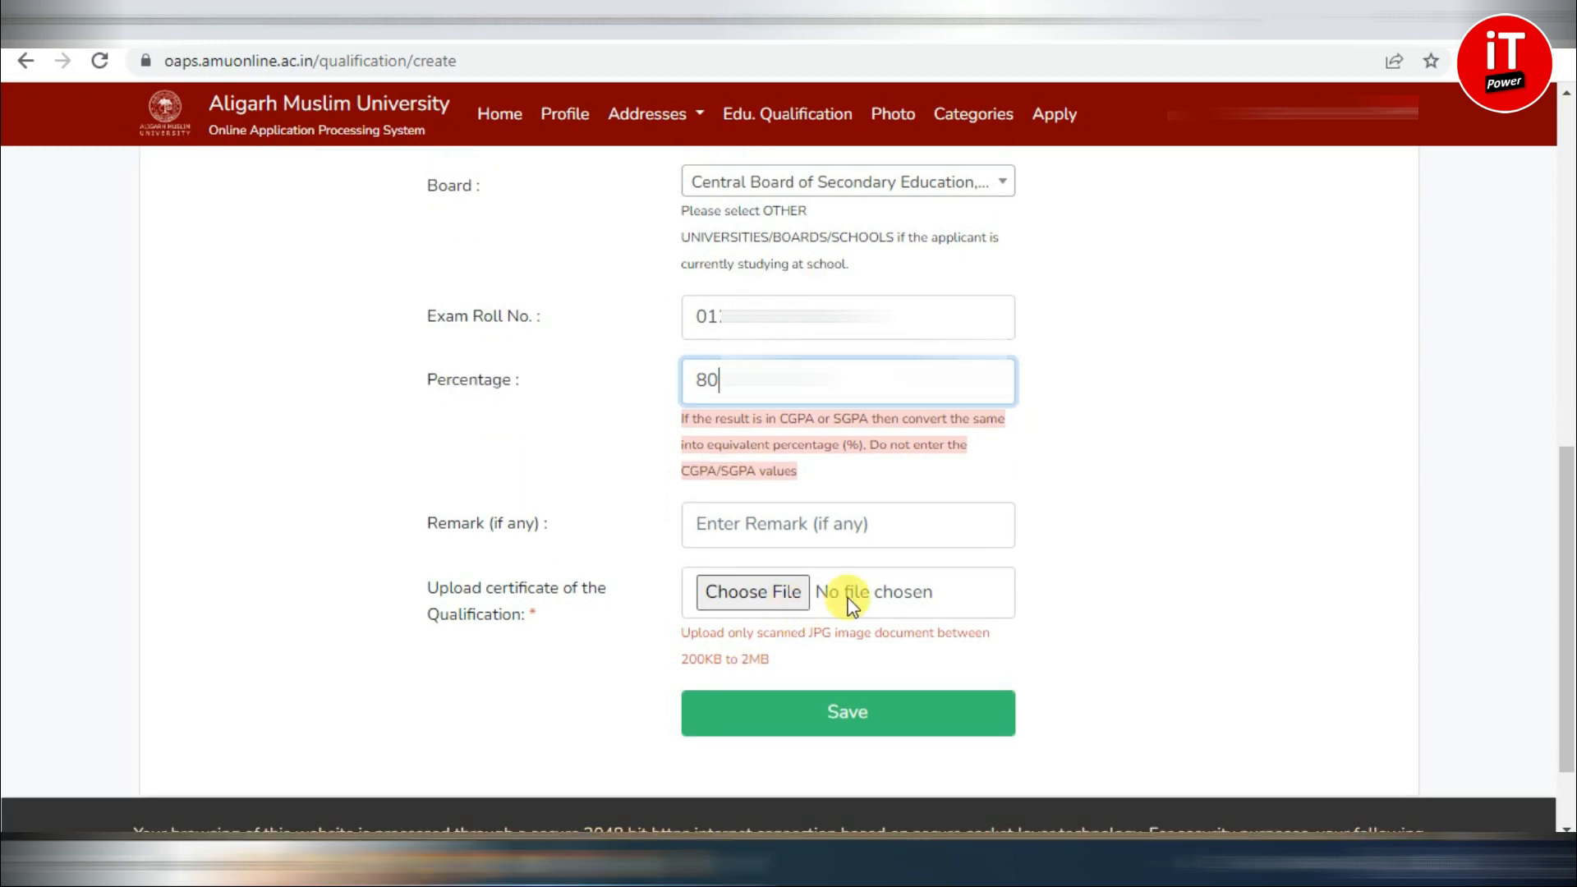
{"action": "left_click", "coordinate": [770, 599]}
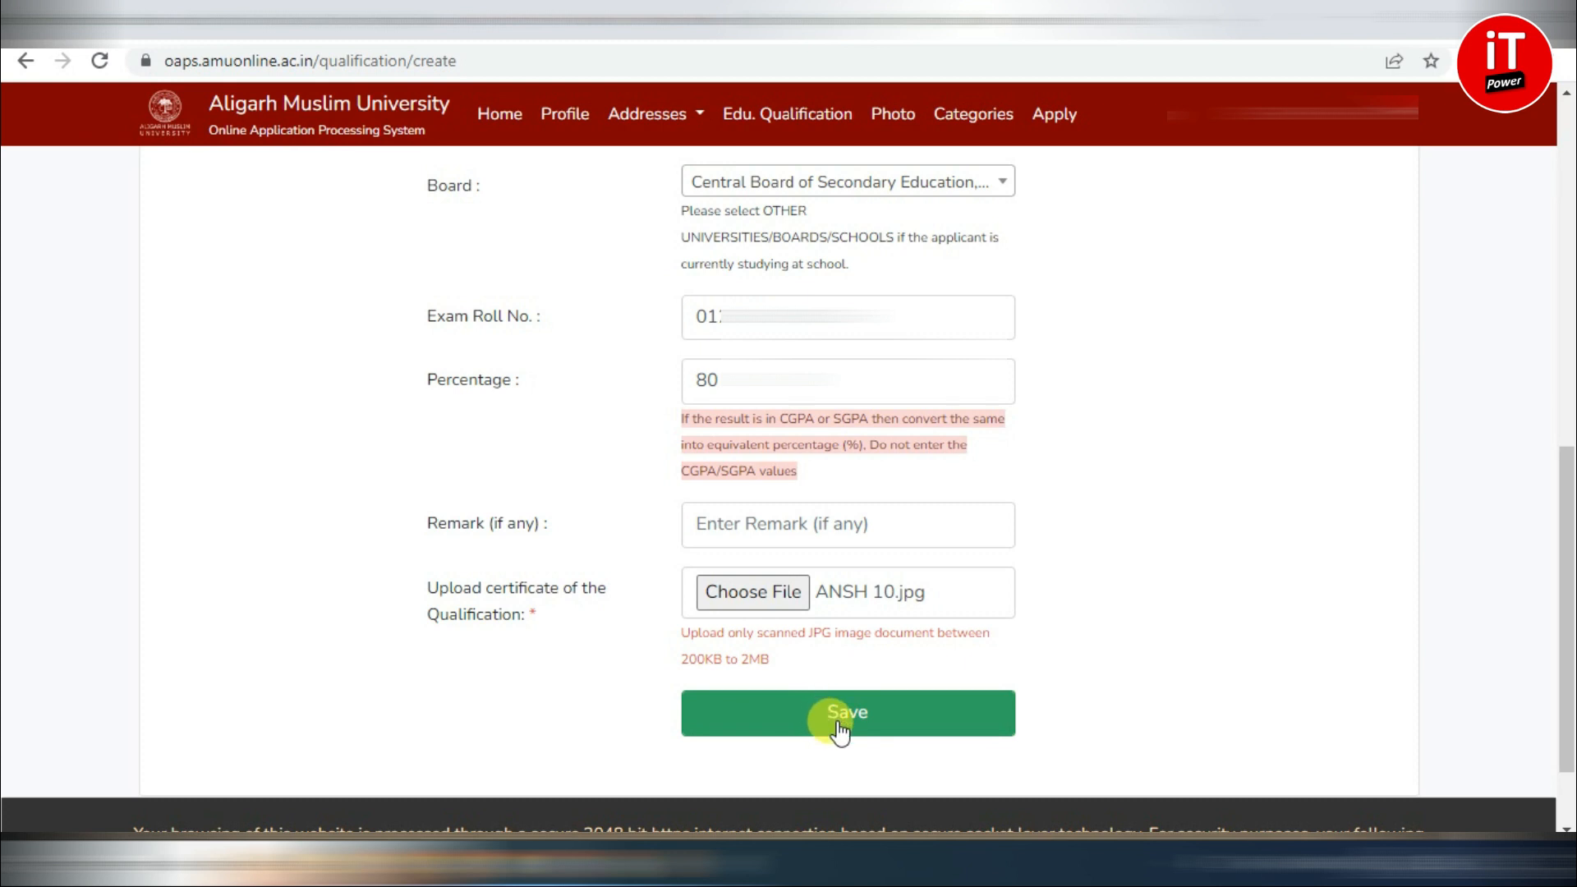
{"action": "left_click", "coordinate": [841, 723]}
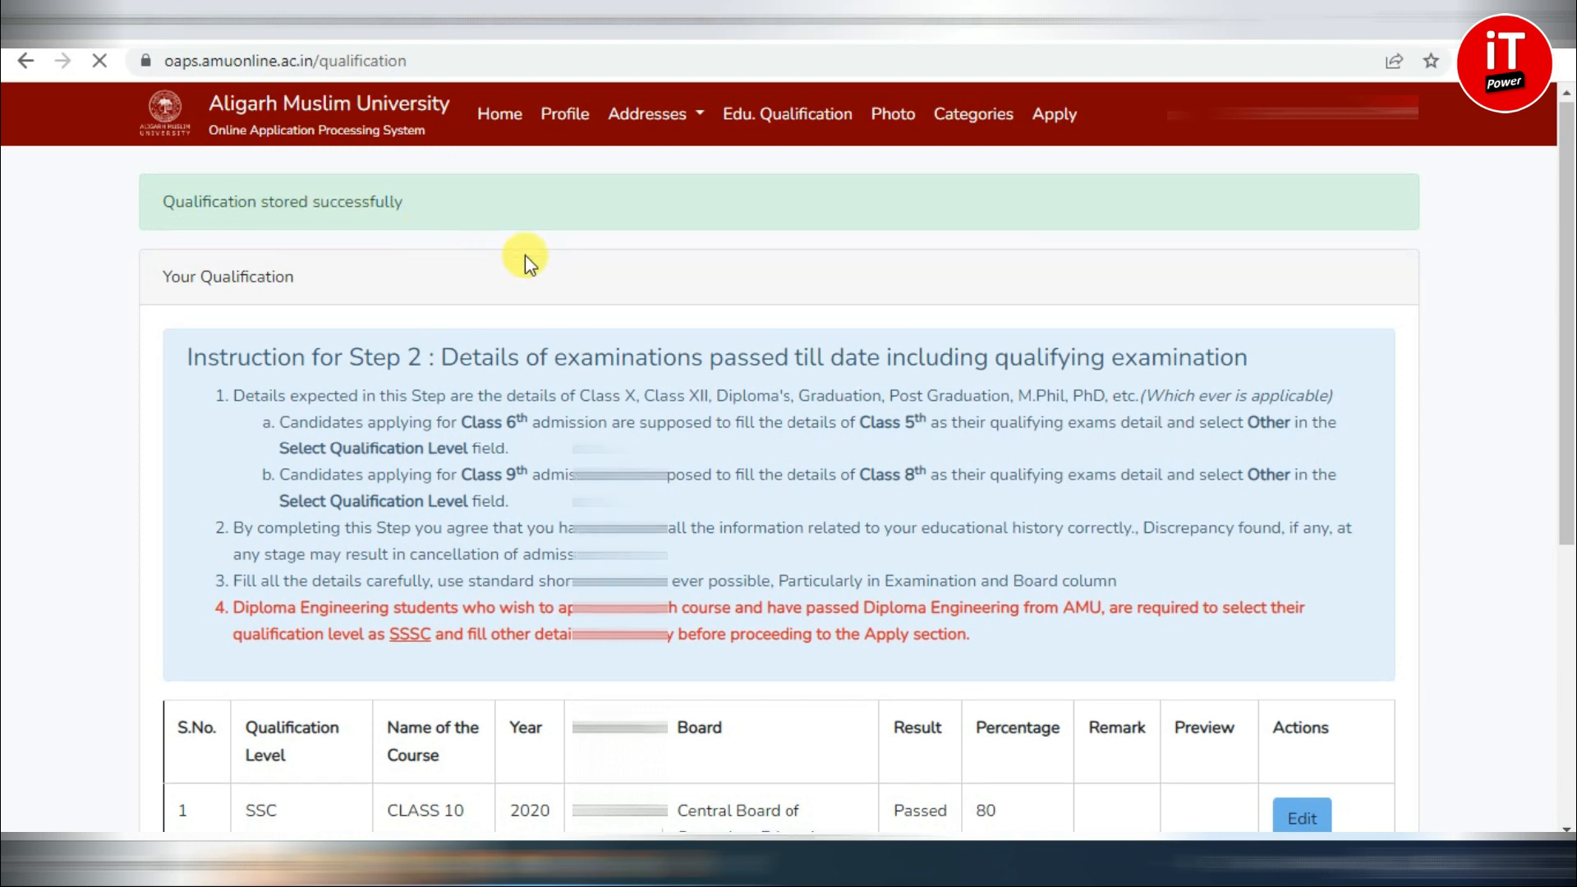
- Start a second qualification entry with level SSSC and course name CLASS 12
{"action": "scroll", "coordinate": [525, 255], "scroll_direction": "down", "scroll_amount": 3}
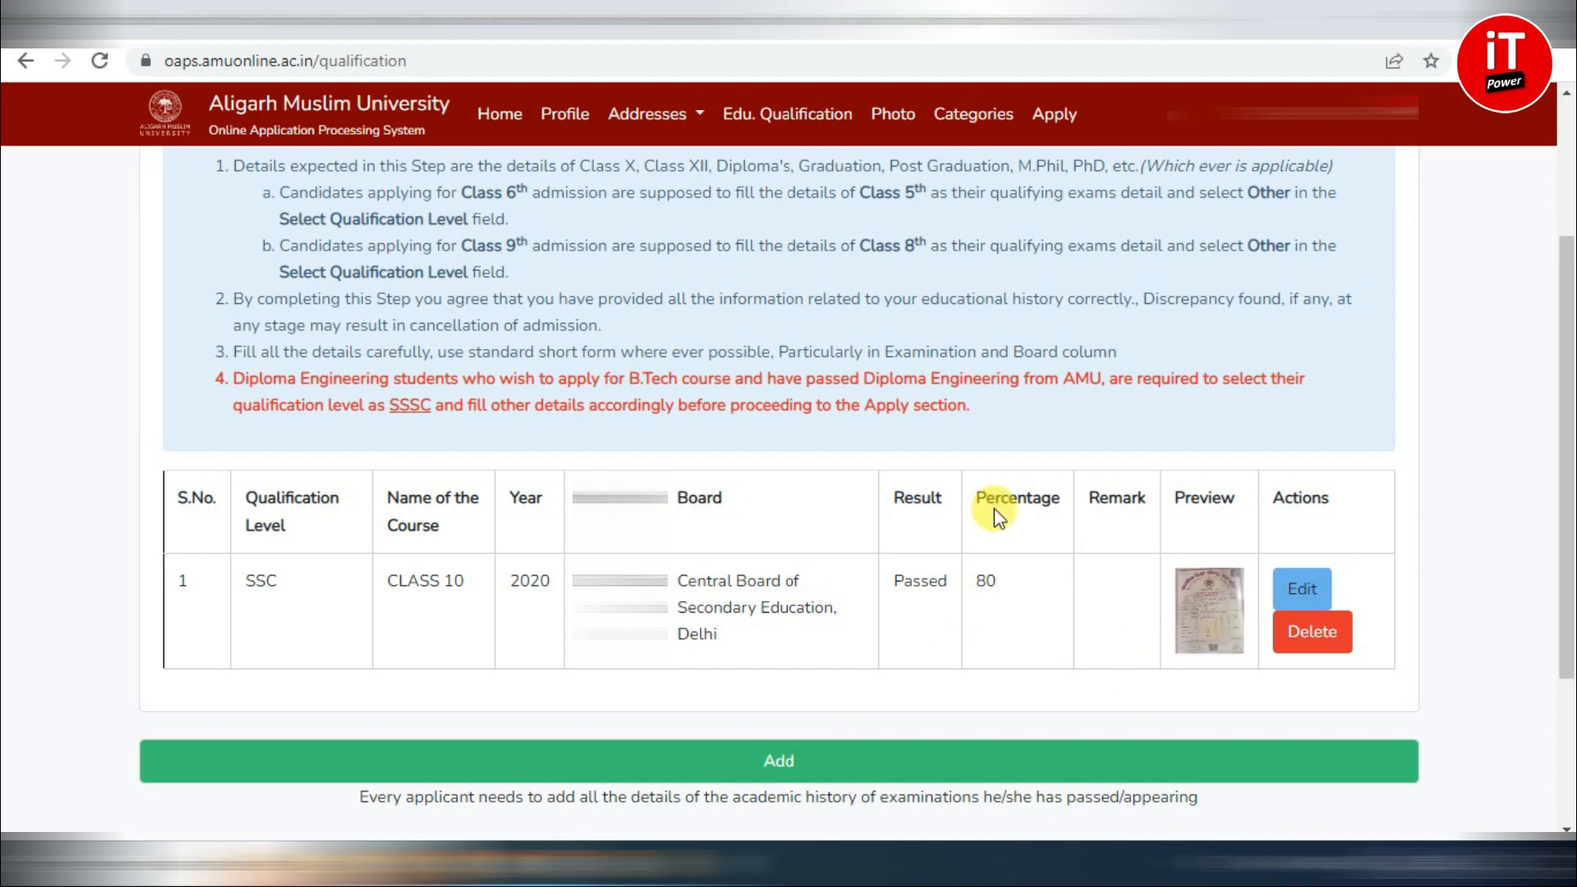
{"action": "left_click", "coordinate": [776, 764]}
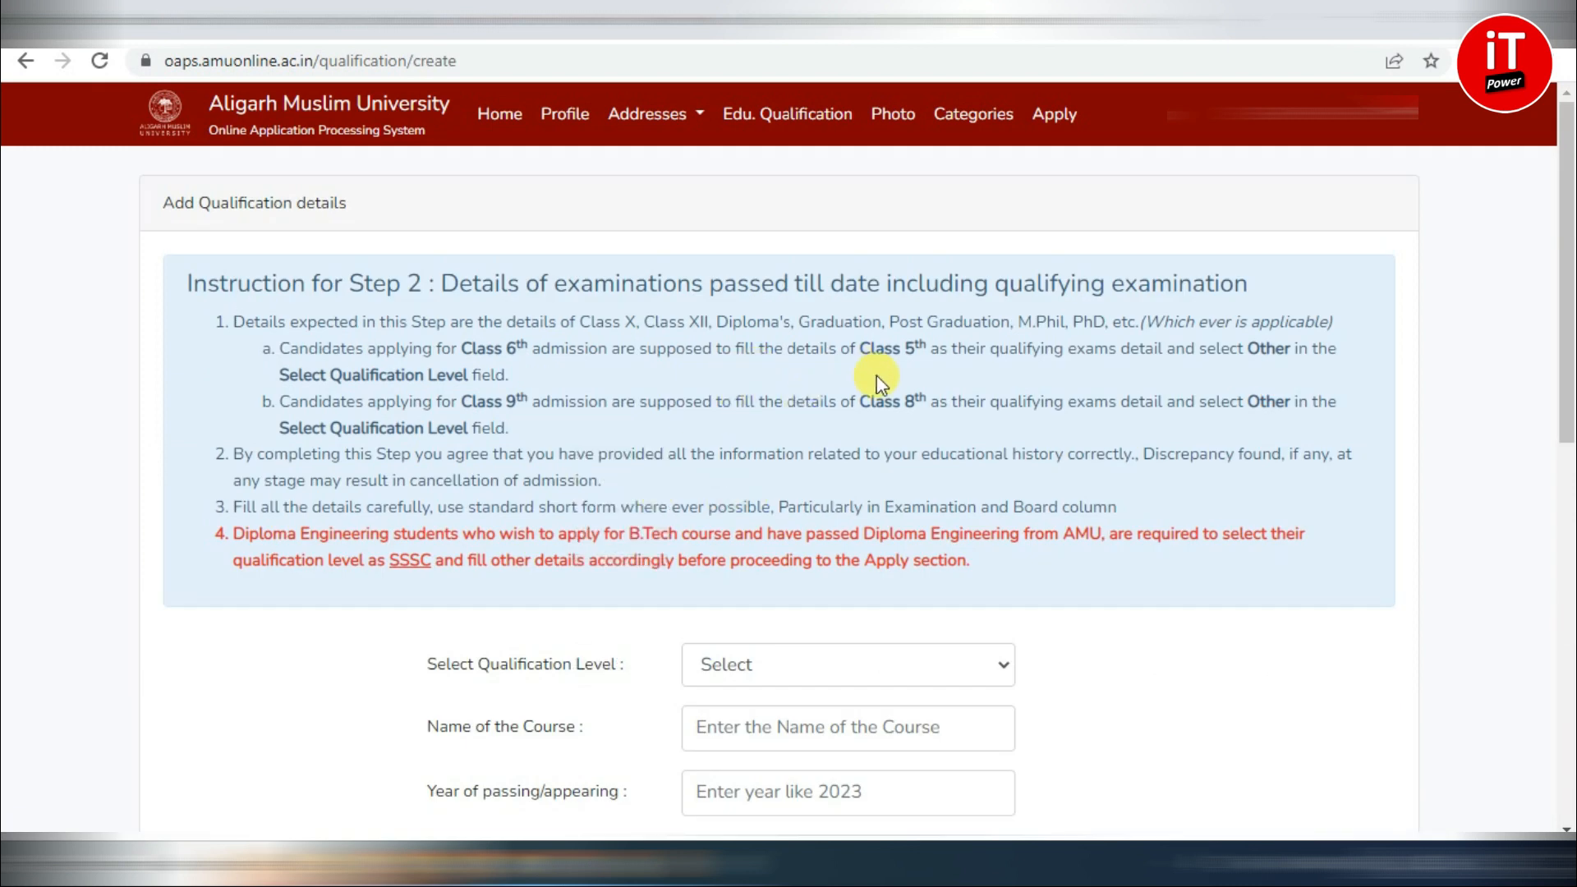
{"action": "scroll", "coordinate": [875, 377], "scroll_direction": "down", "scroll_amount": 2}
{"action": "scroll", "coordinate": [800, 445], "scroll_direction": "down", "scroll_amount": 2}
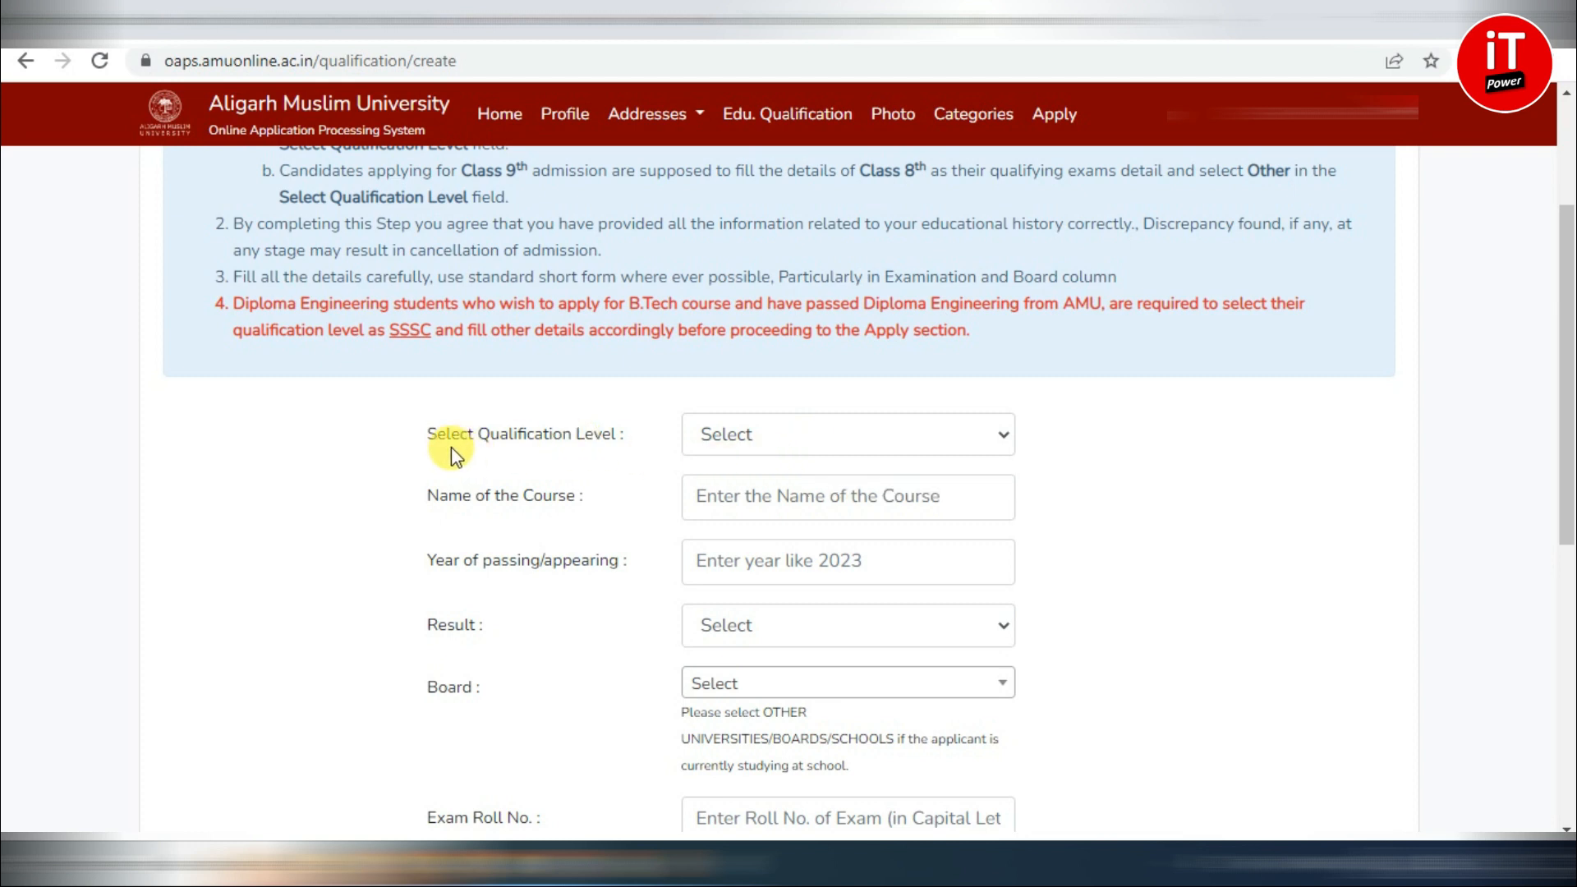
{"action": "left_click", "coordinate": [797, 427]}
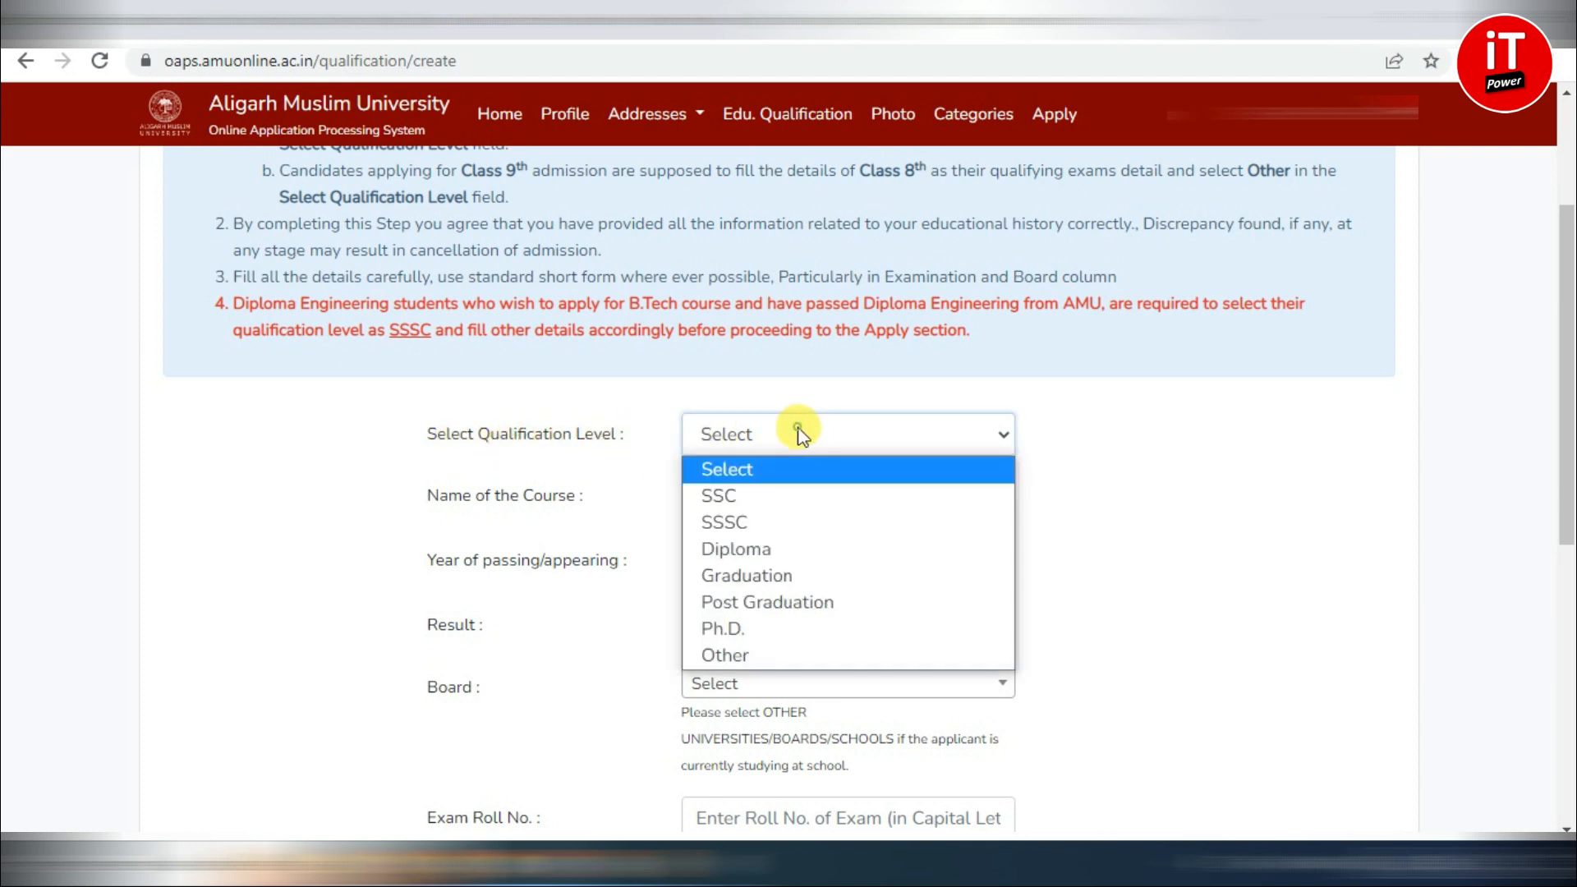
{"action": "left_click", "coordinate": [761, 530]}
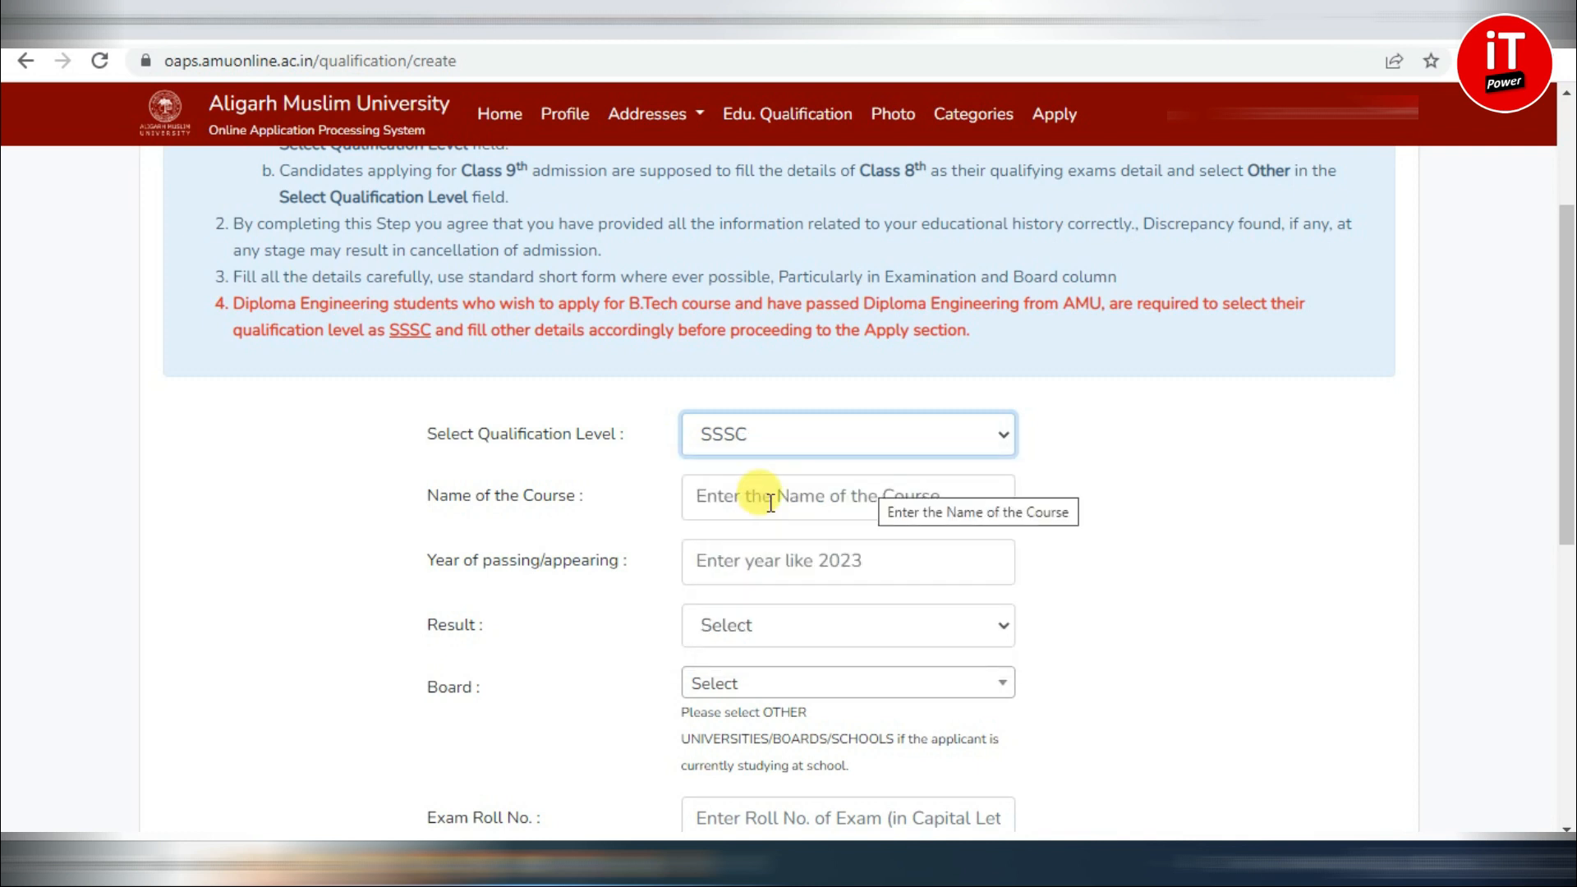
{"action": "left_click", "coordinate": [768, 501]}
{"action": "type", "text": "CLASS 12"}
{"action": "key", "text": "Tab"}
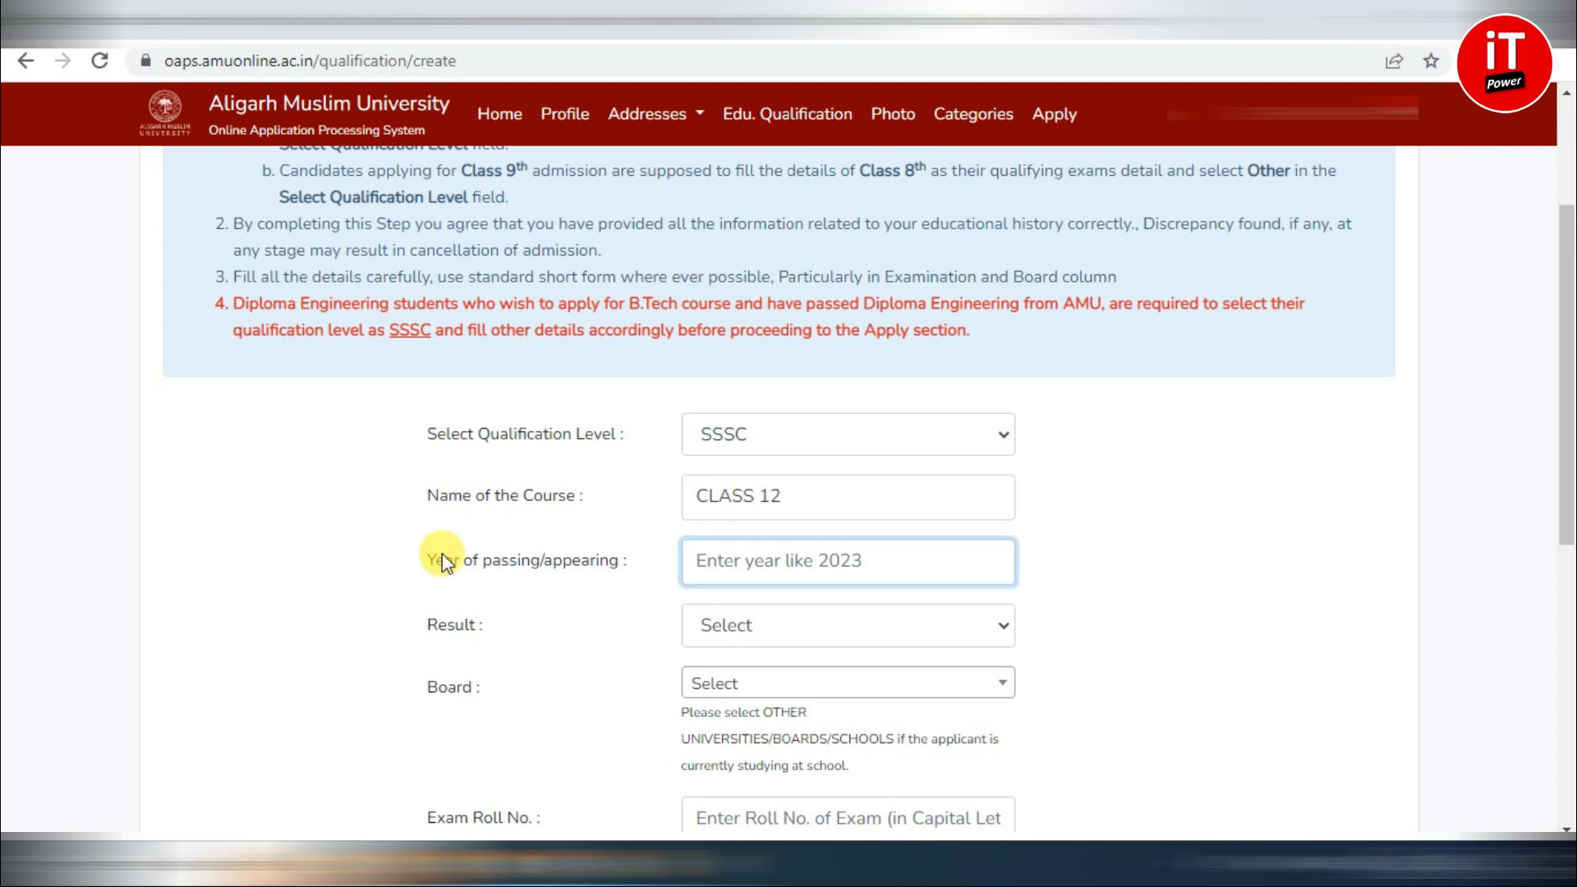
- Set the CLASS 12 year of passing/appearing to 2023 and the result to Awaited
{"action": "left_click", "coordinate": [808, 561]}
{"action": "type", "text": "2023"}
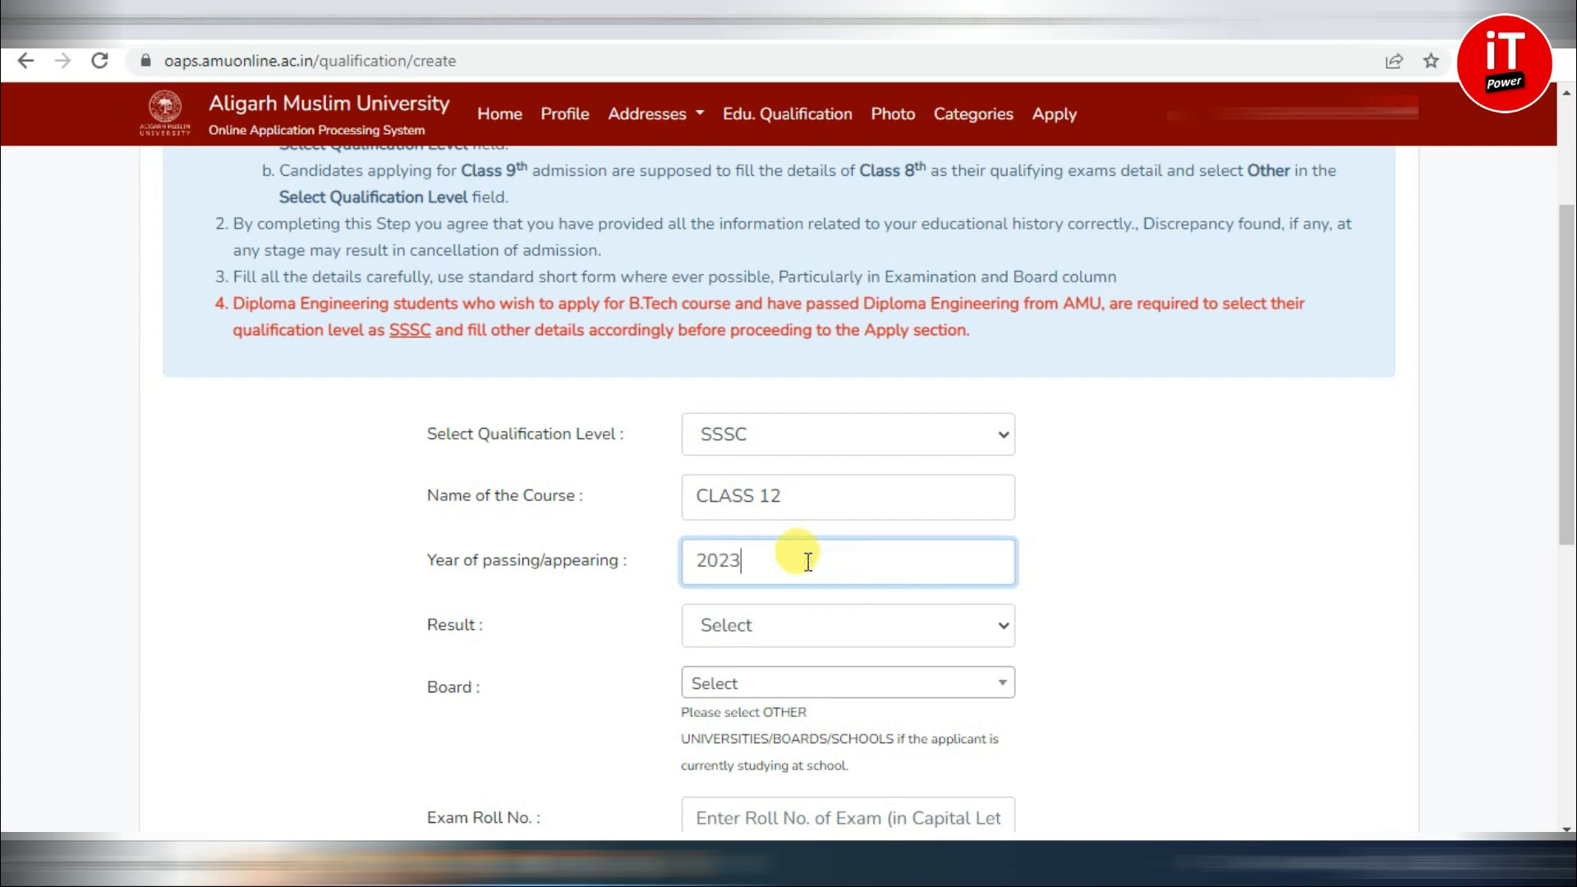
{"action": "left_click", "coordinate": [800, 624]}
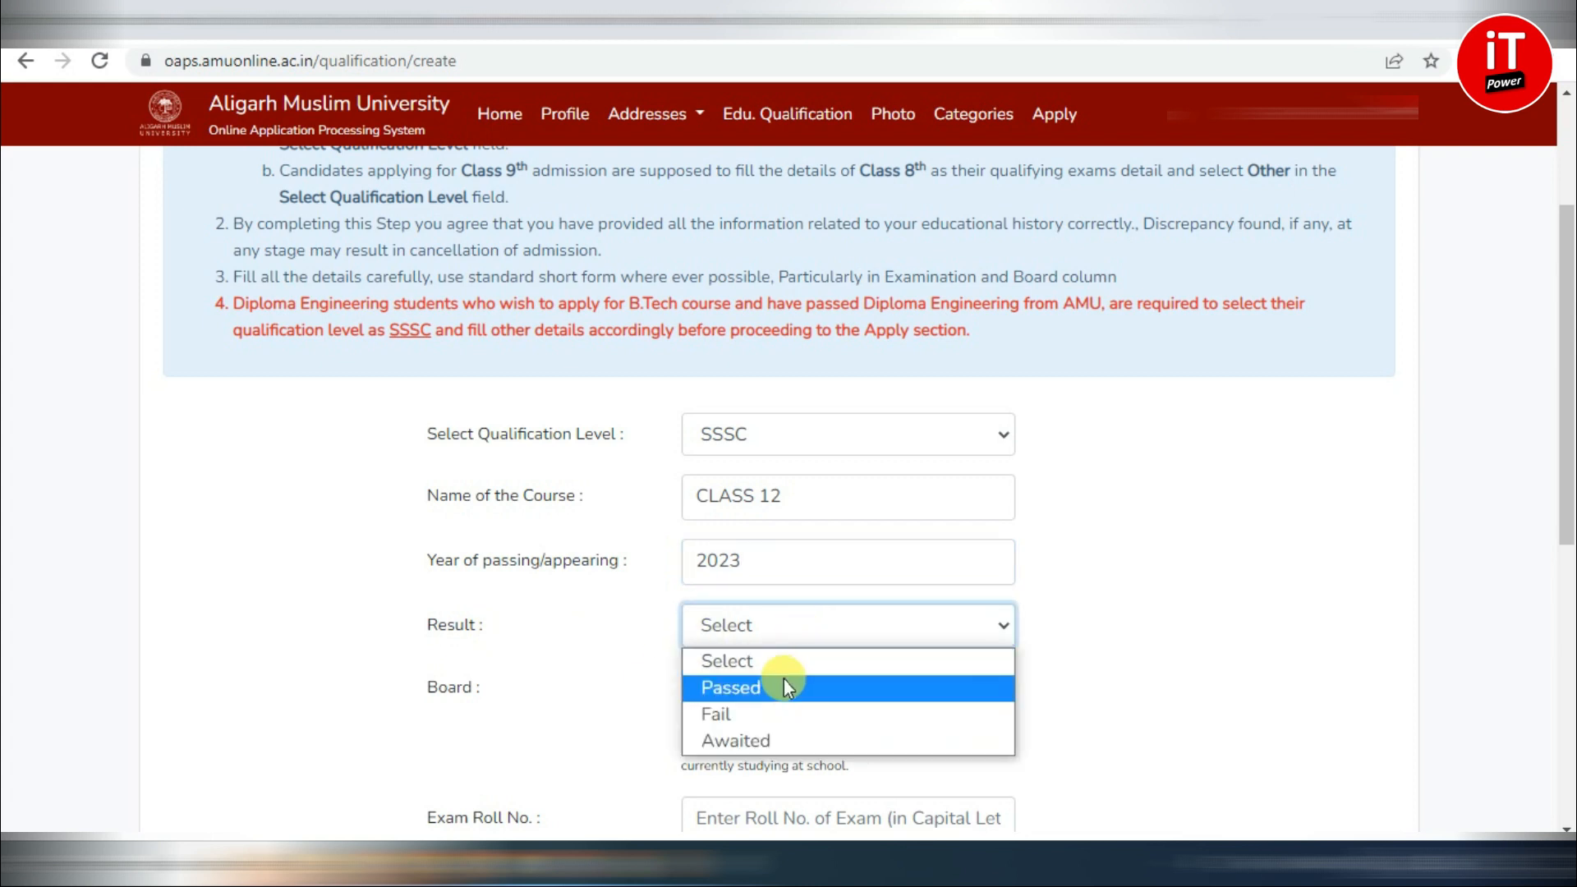
{"action": "left_click", "coordinate": [781, 744]}
- Set the CLASS 12 board to Central Board of Secondary Education, save the qualification and review the qualification list
{"action": "scroll", "coordinate": [764, 460], "scroll_direction": "down", "scroll_amount": 3}
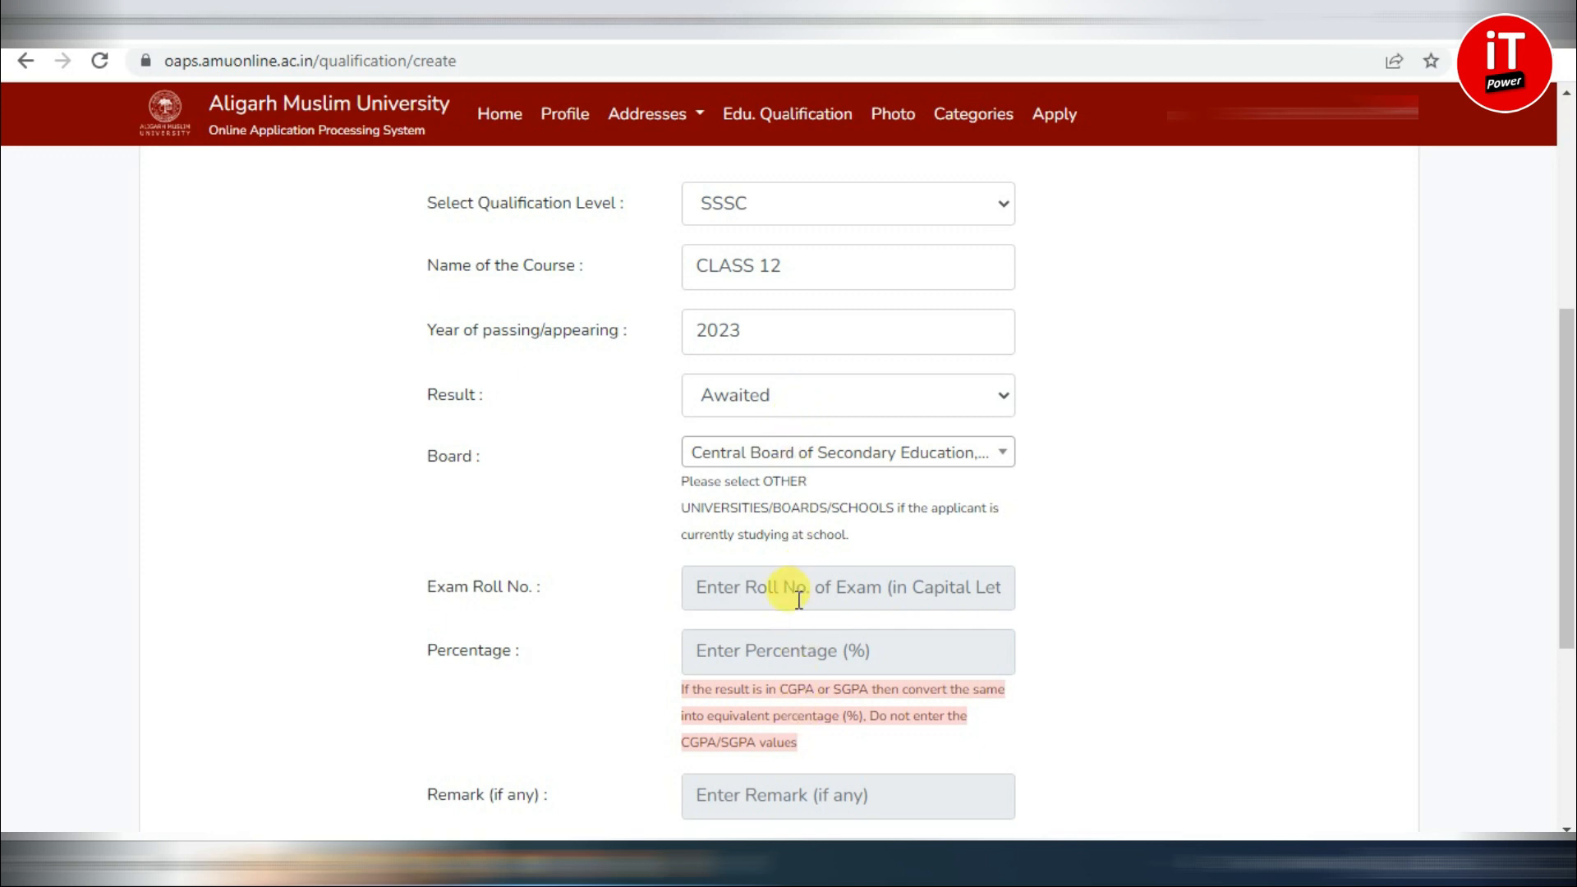
{"action": "scroll", "coordinate": [797, 593], "scroll_direction": "down", "scroll_amount": 1}
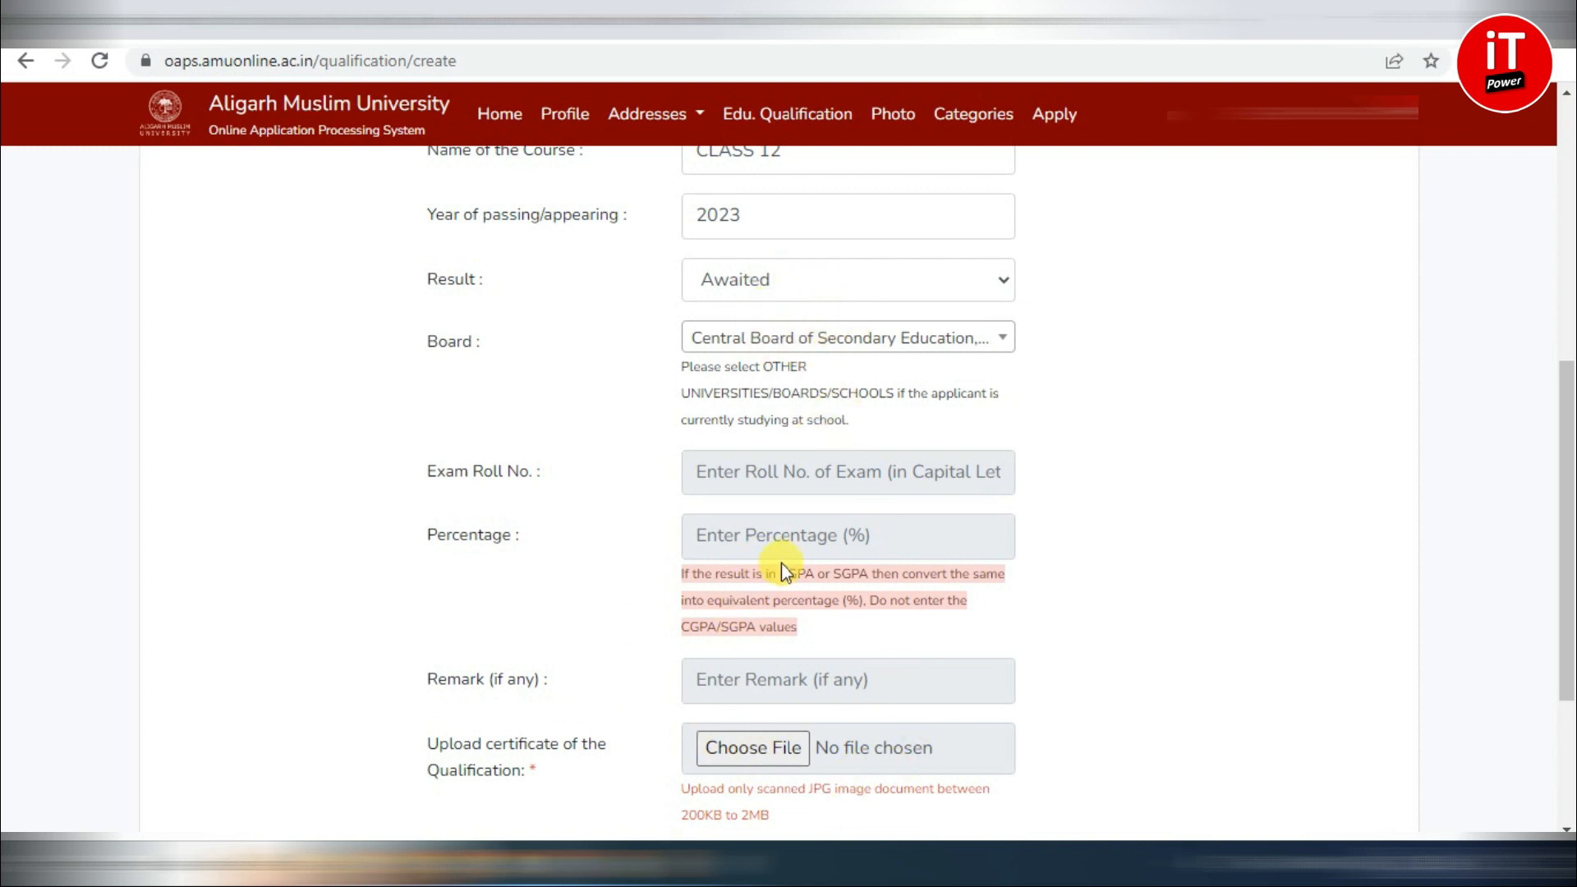
{"action": "scroll", "coordinate": [781, 563], "scroll_direction": "down", "scroll_amount": 1}
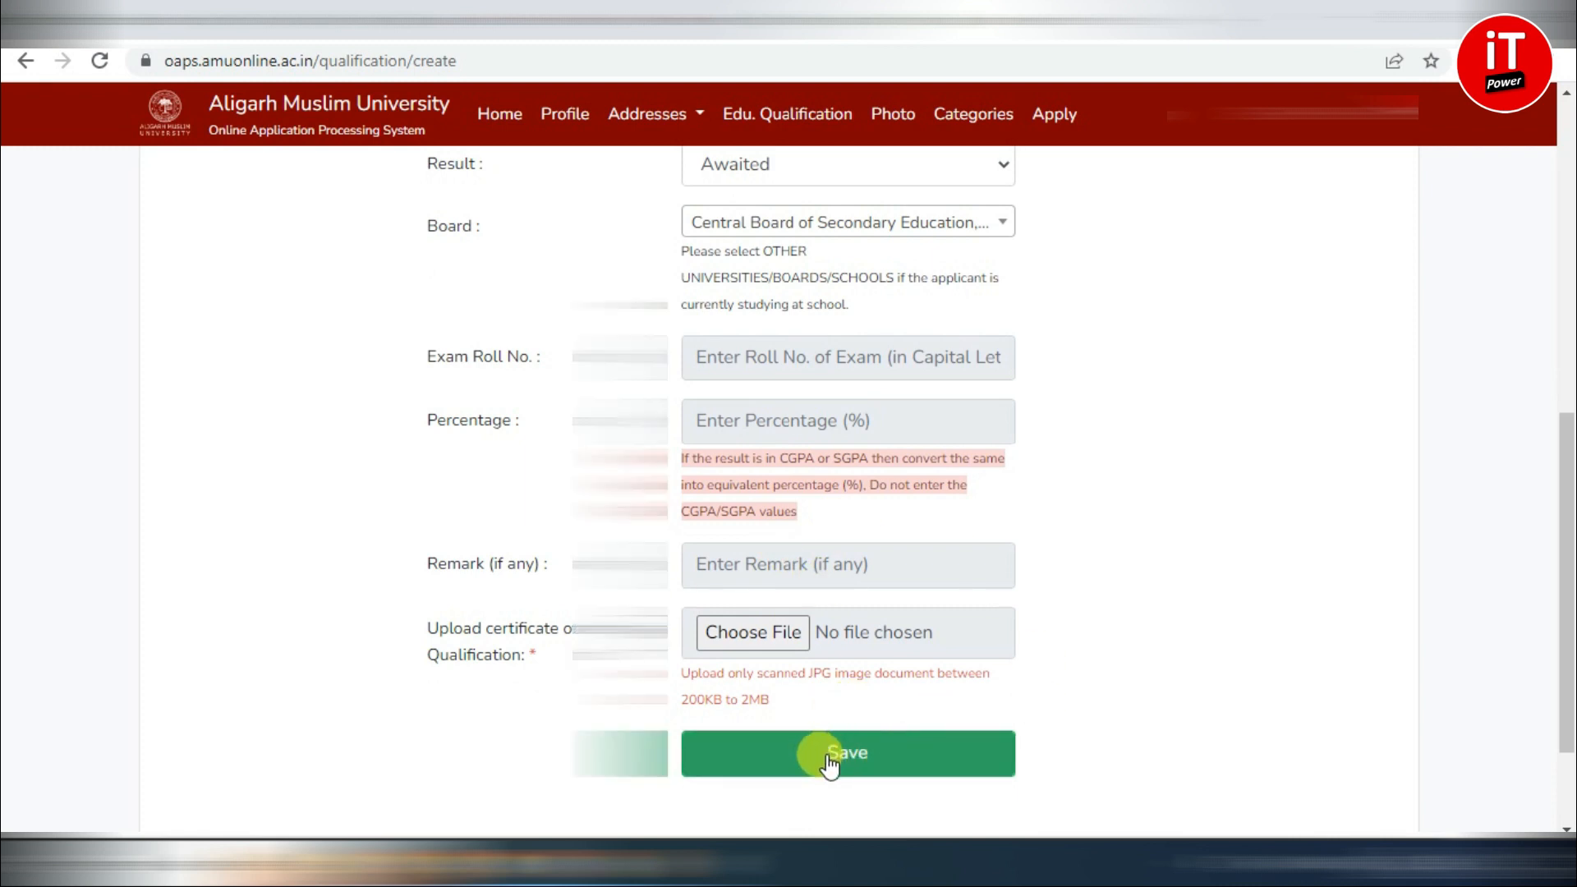
{"action": "left_click", "coordinate": [829, 760]}
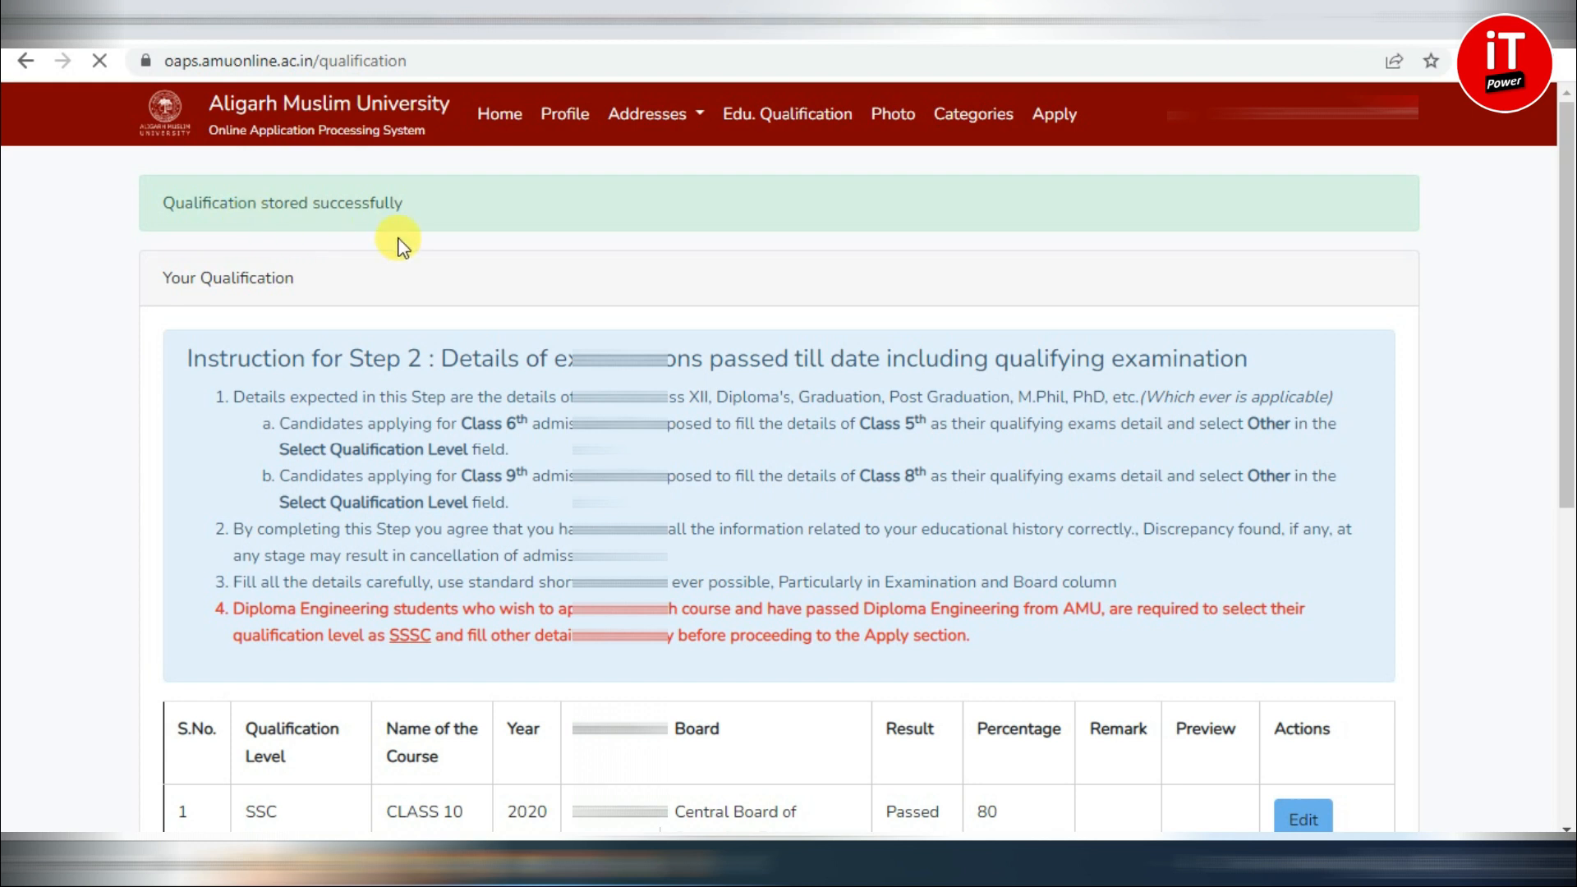
{"action": "scroll", "coordinate": [398, 239], "scroll_direction": "down", "scroll_amount": 3}
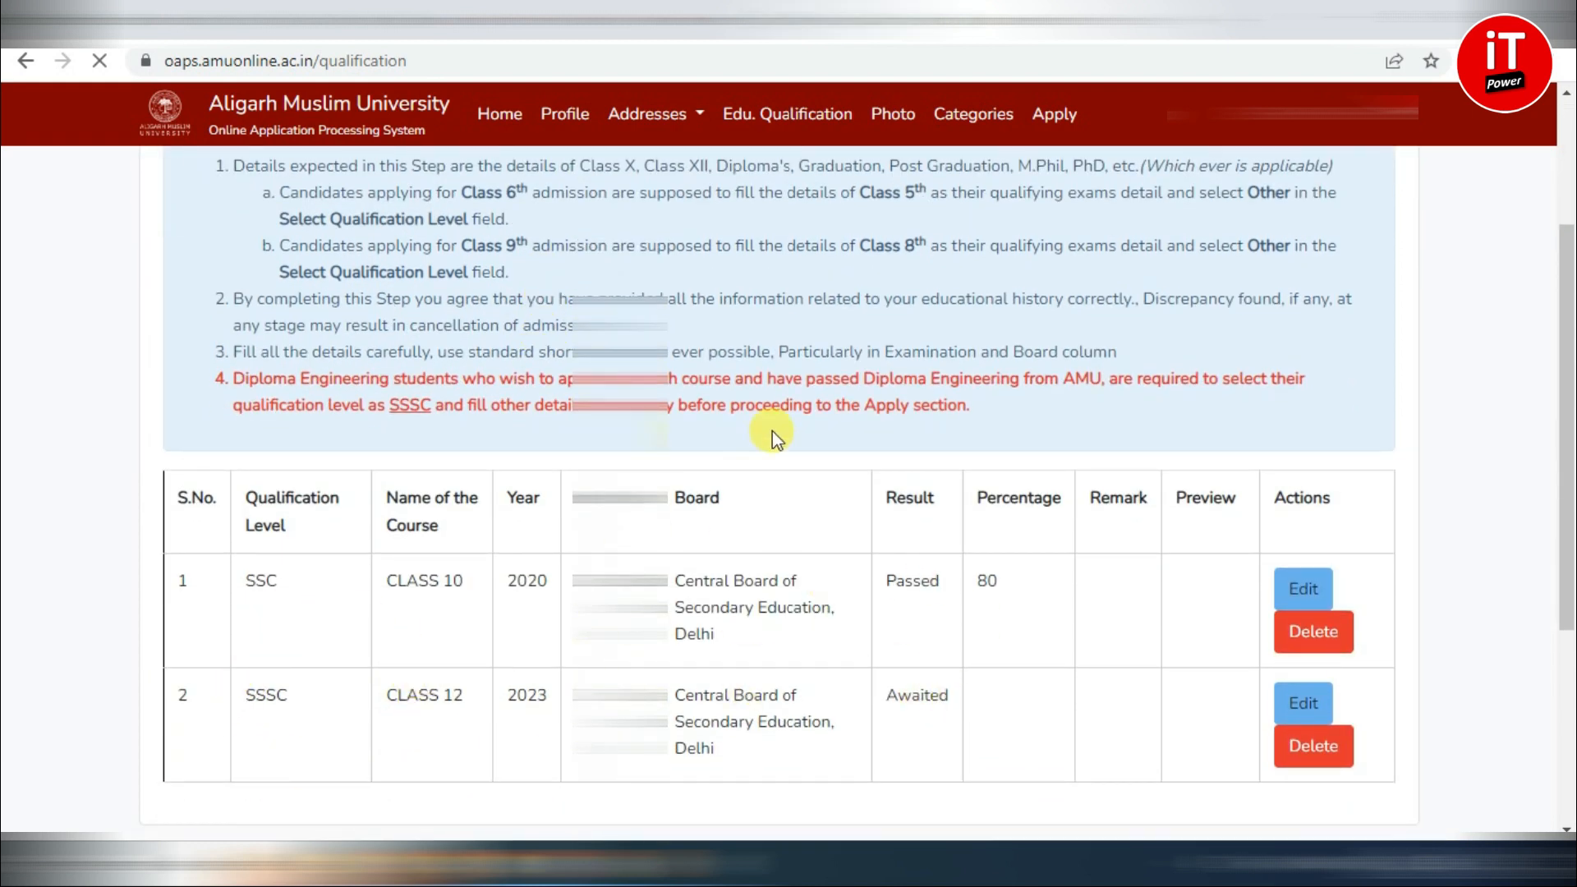
{"action": "scroll", "coordinate": [821, 694], "scroll_direction": "down", "scroll_amount": 2}
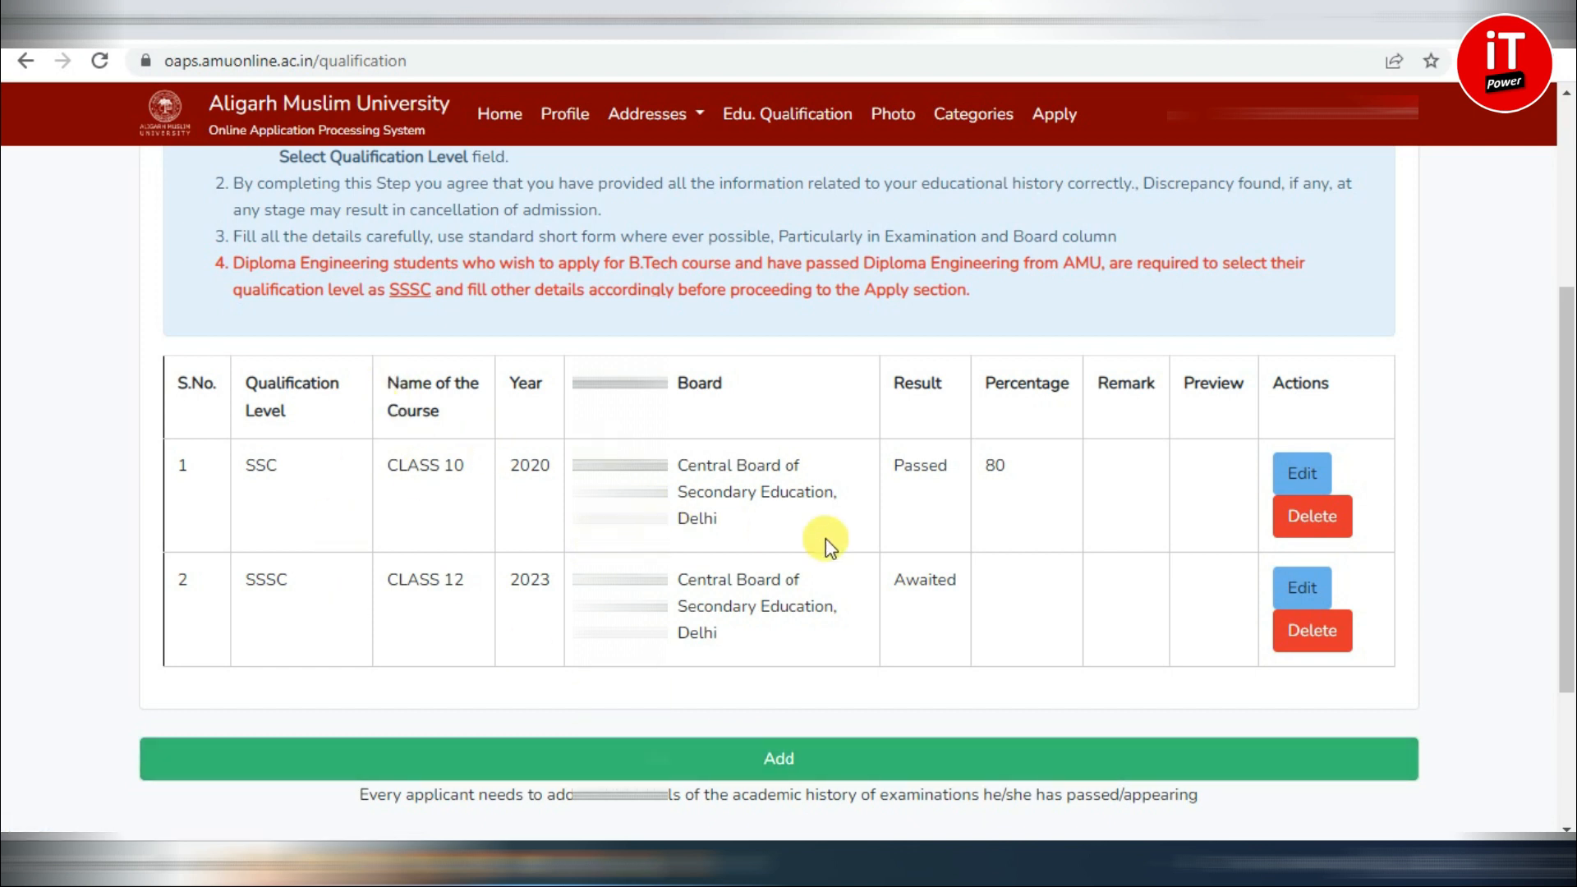
- Proceed from the qualifications page to the uploads section and open the photo upload form
{"action": "scroll", "coordinate": [952, 362], "scroll_direction": "down", "scroll_amount": 2}
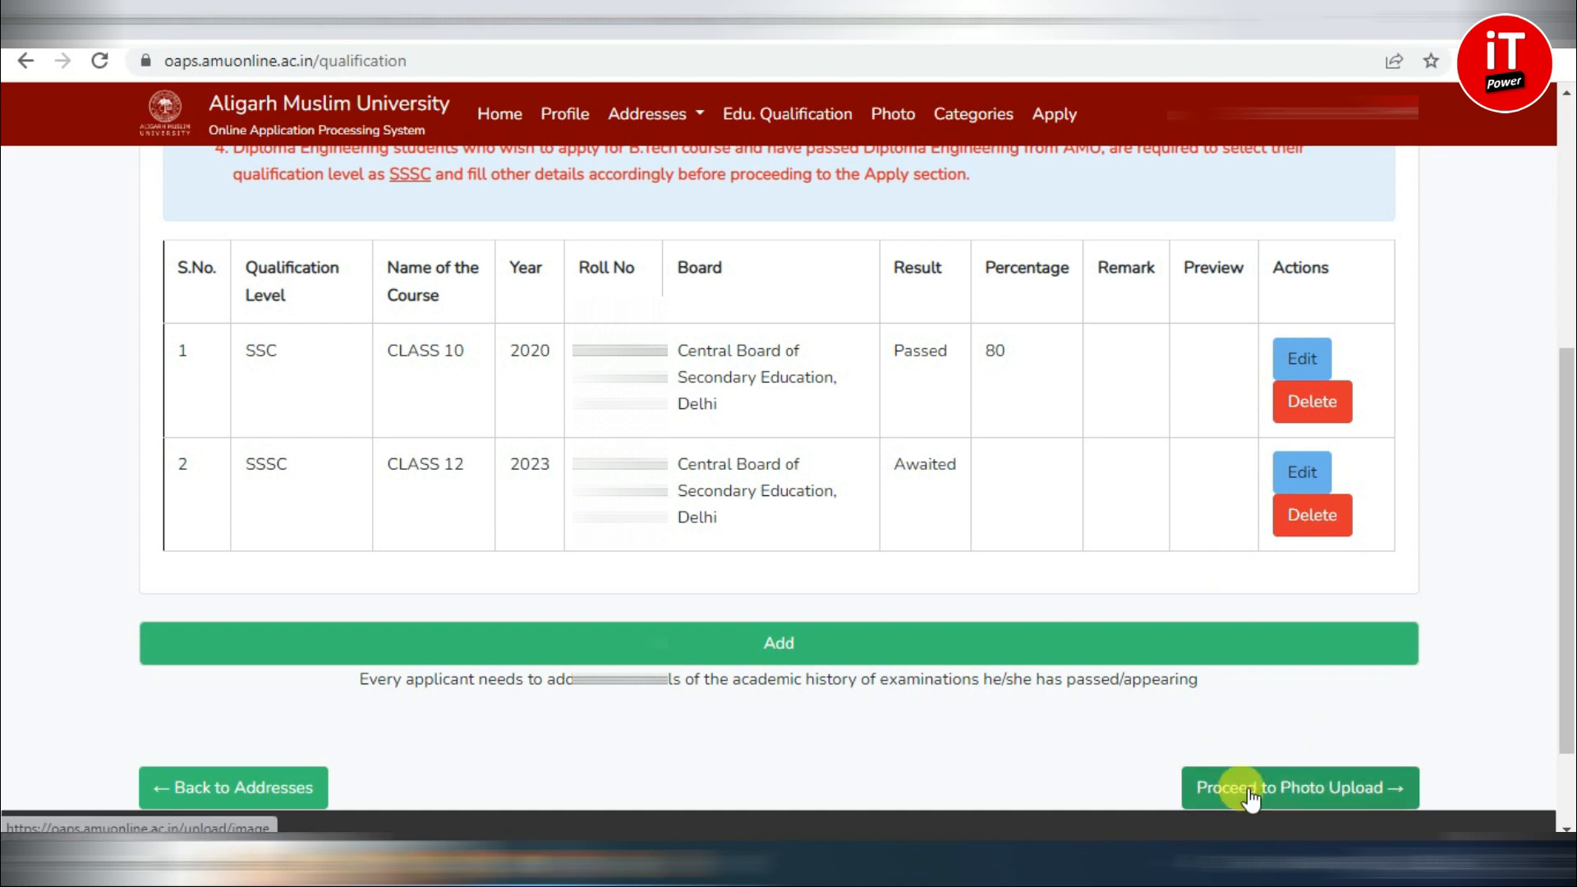
{"action": "left_click", "coordinate": [1283, 791]}
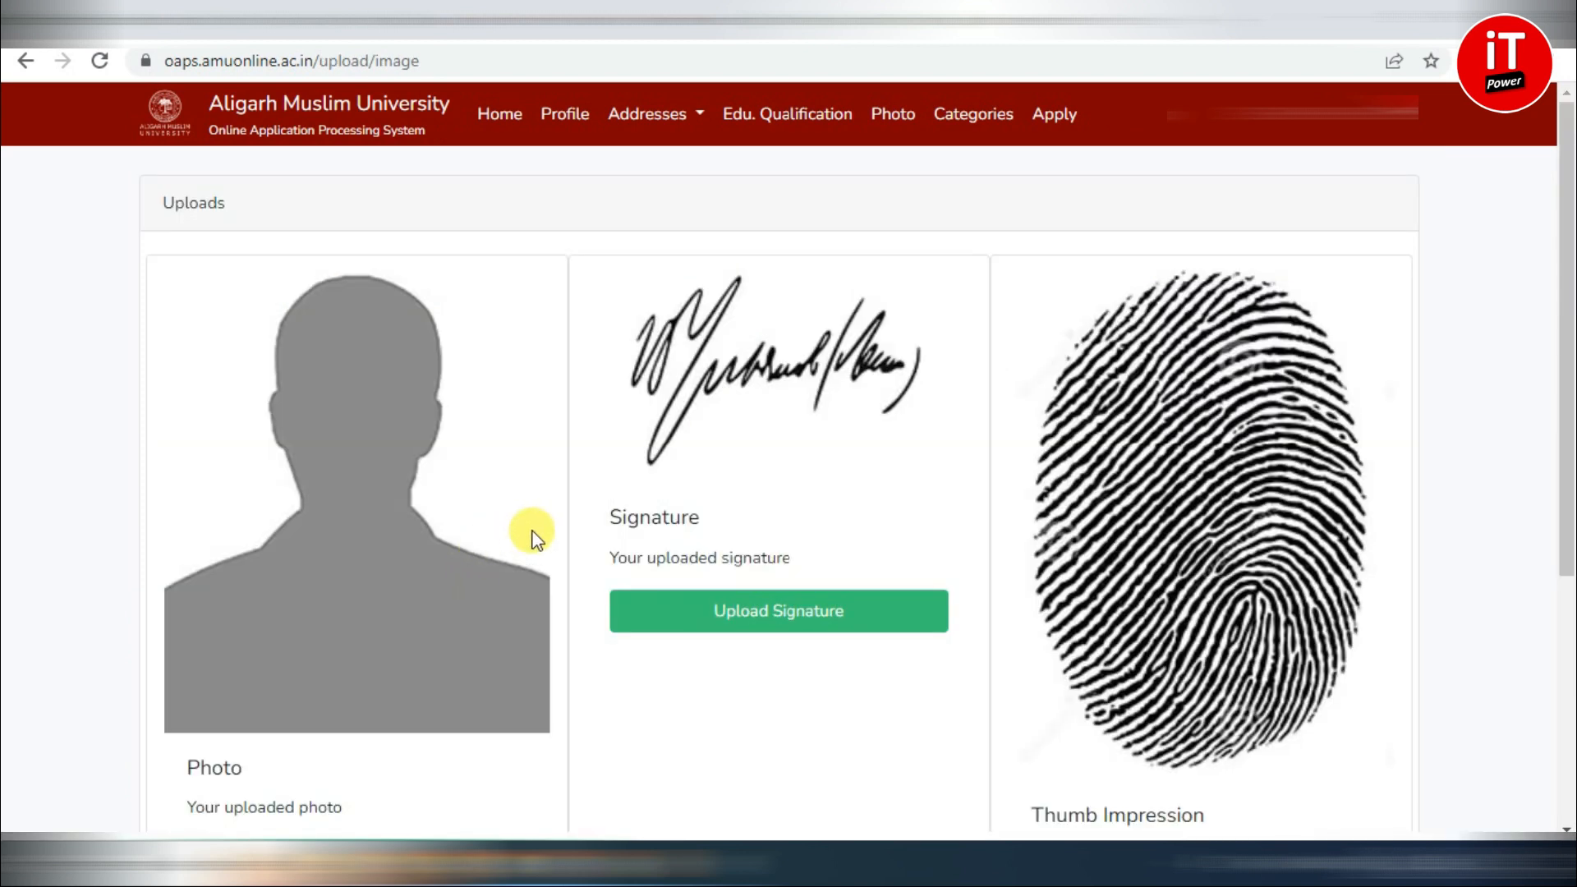
{"action": "scroll", "coordinate": [566, 517], "scroll_direction": "down", "scroll_amount": 3}
{"action": "scroll", "coordinate": [657, 525], "scroll_direction": "up", "scroll_amount": 1}
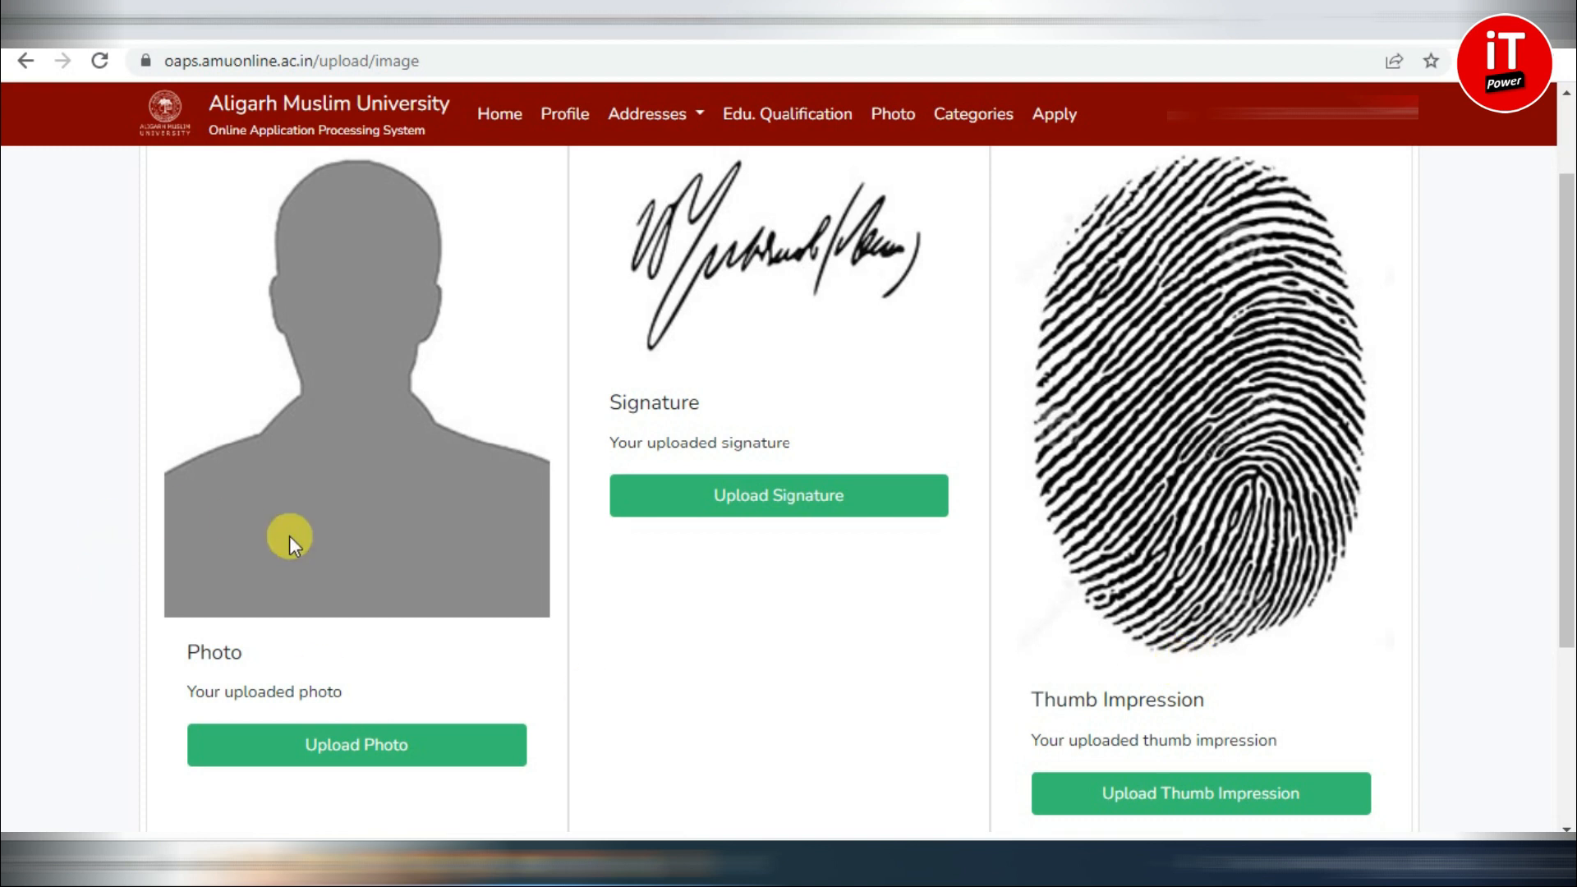
{"action": "left_click", "coordinate": [334, 760]}
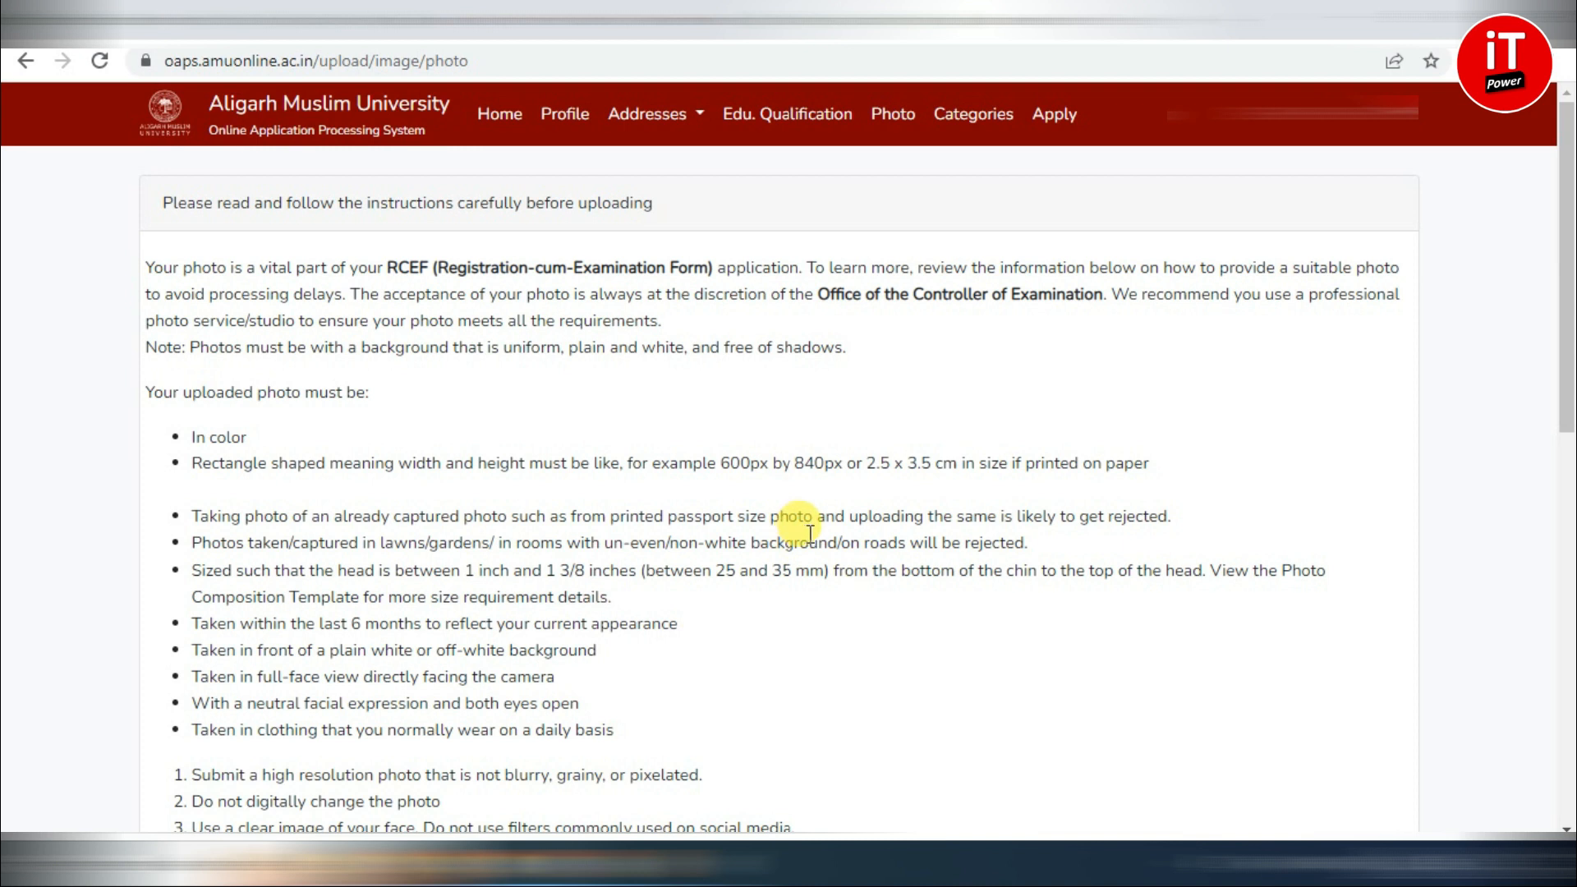
- Agree to the photo requirements, choose photo.jpg as the applicant photo and submit it
{"action": "scroll", "coordinate": [817, 493], "scroll_direction": "down", "scroll_amount": 4}
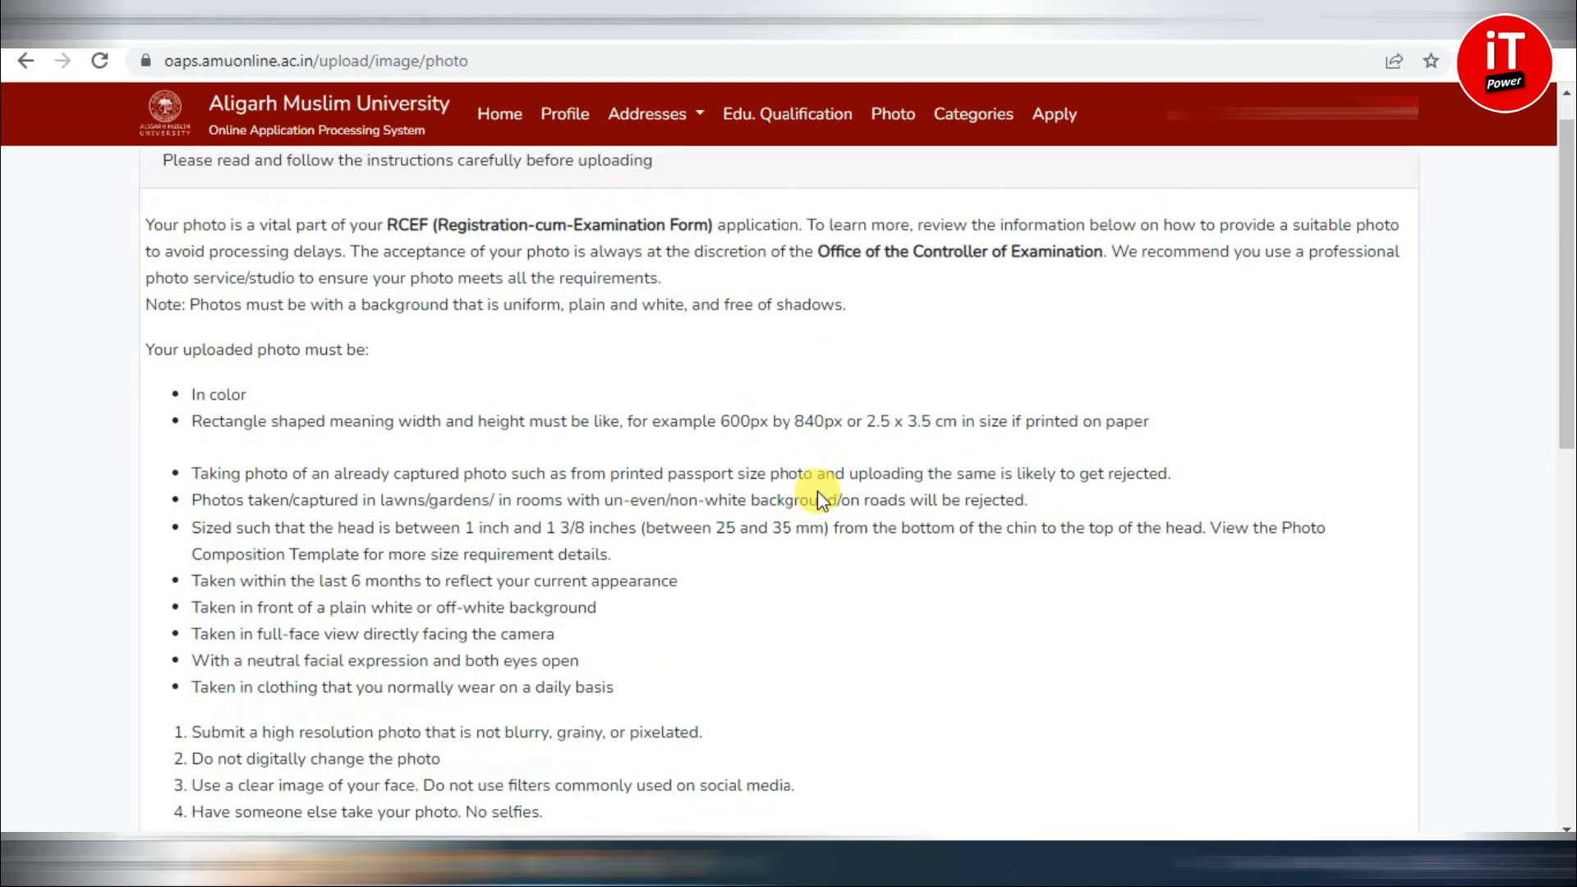
{"action": "scroll", "coordinate": [816, 496], "scroll_direction": "down", "scroll_amount": 4}
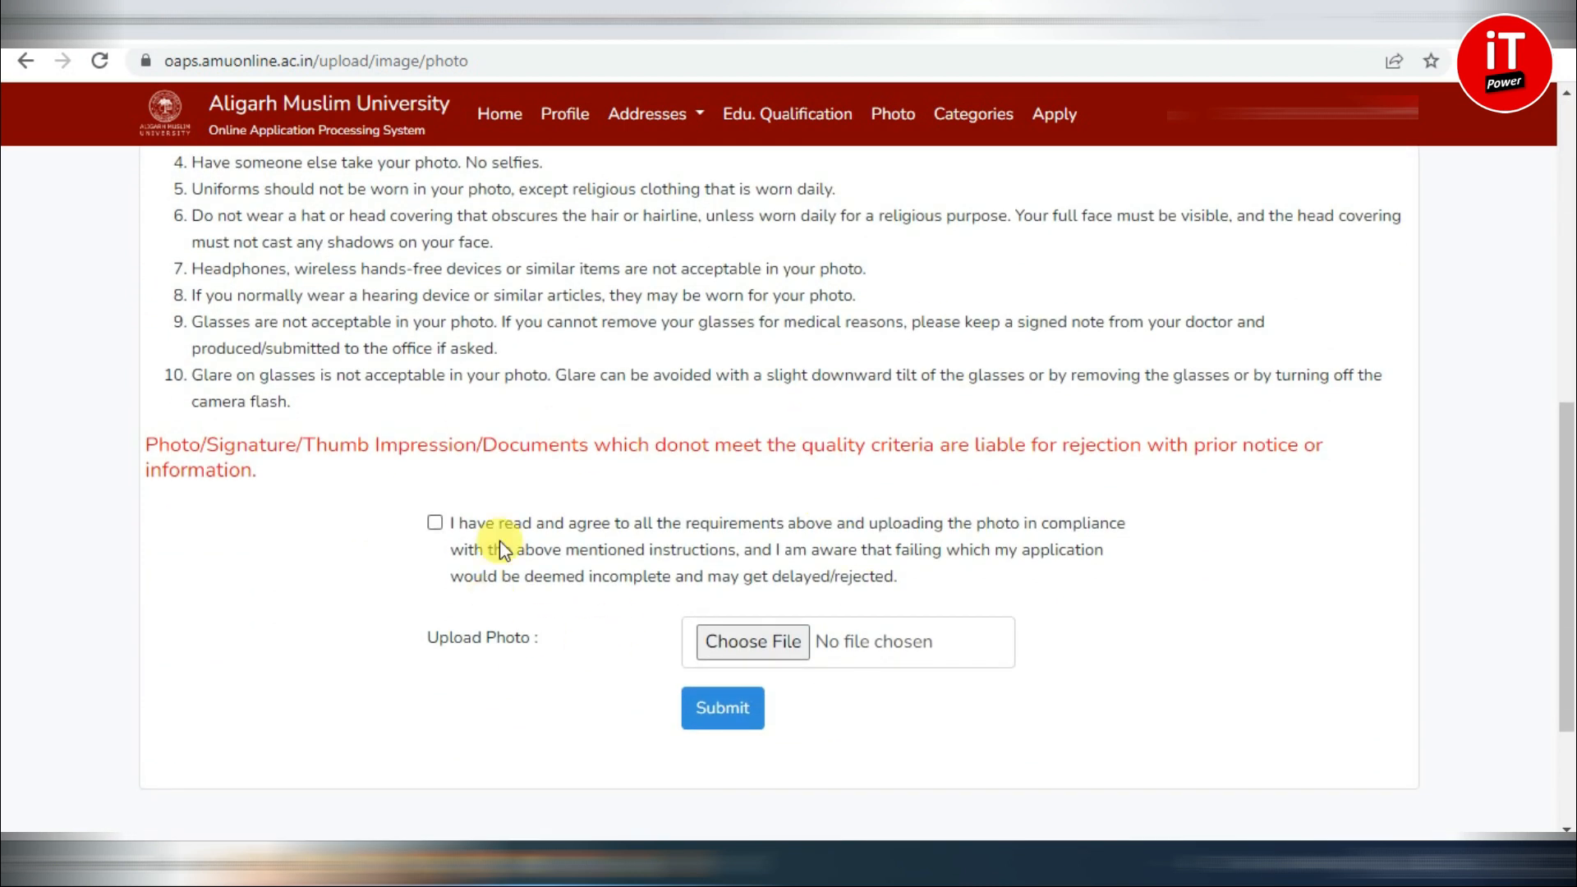
{"action": "left_click", "coordinate": [435, 523]}
{"action": "left_click", "coordinate": [751, 642]}
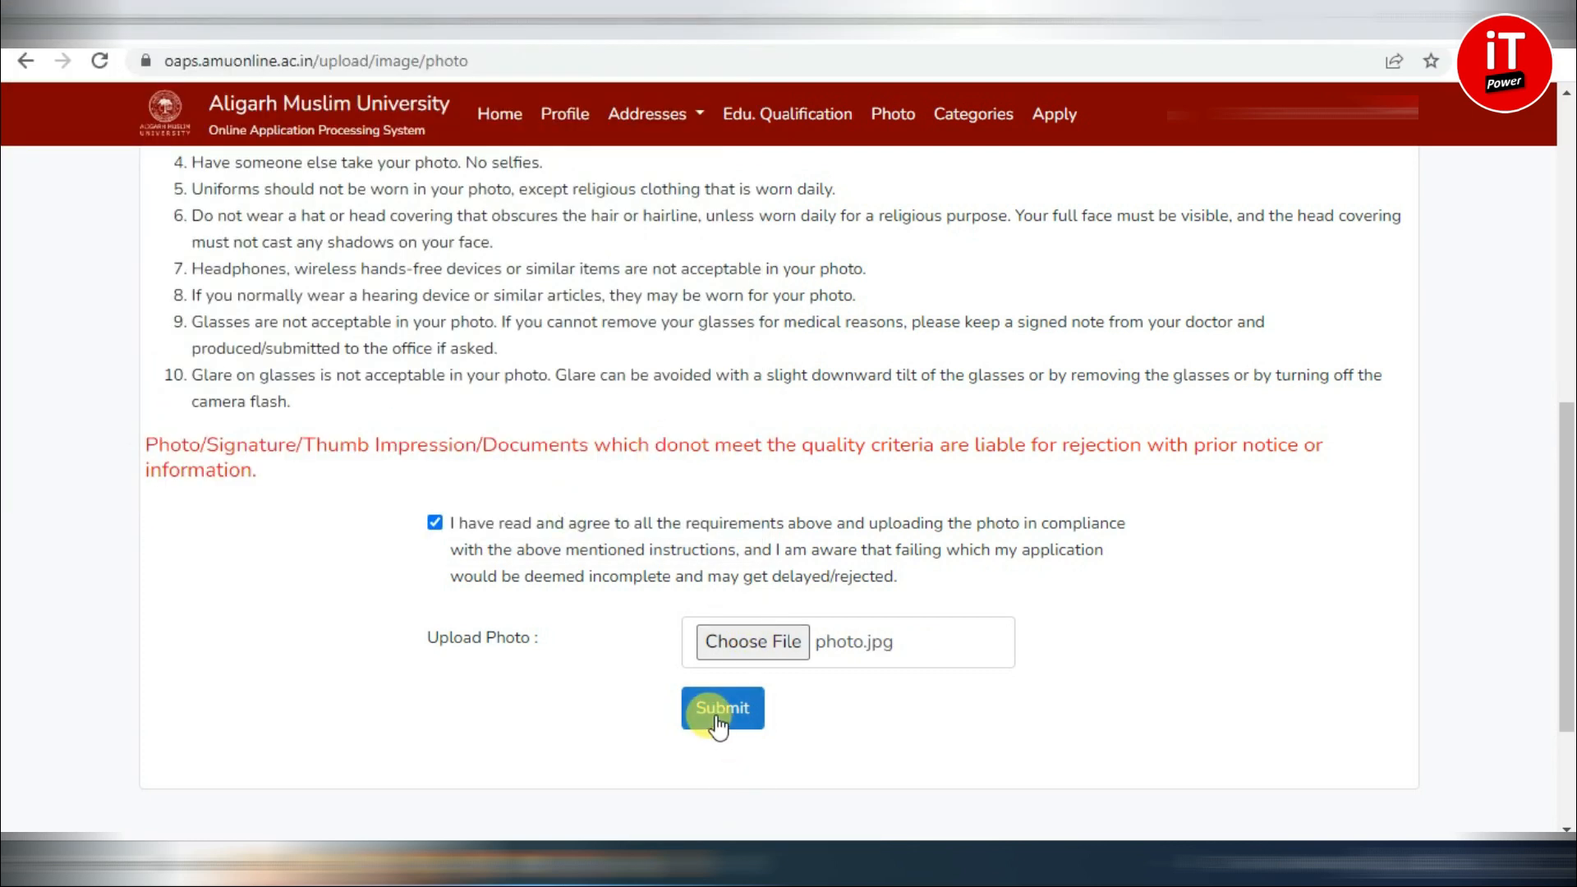
{"action": "left_click", "coordinate": [717, 708]}
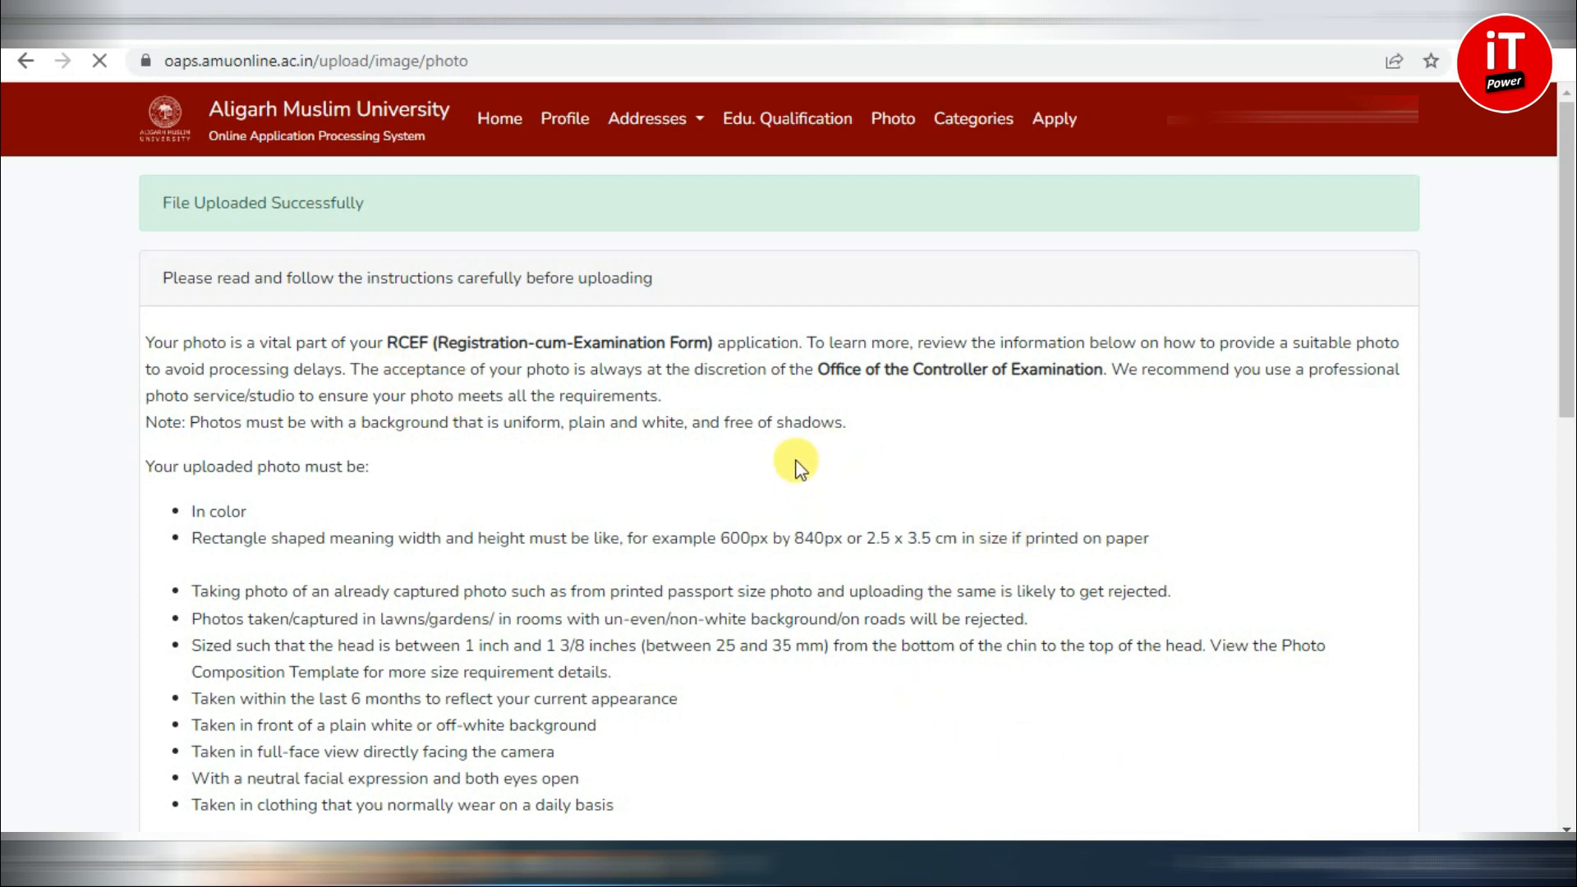
- Proceed to the signature upload, agree to its requirements and submit sign.jpg
{"action": "scroll", "coordinate": [933, 478], "scroll_direction": "down", "scroll_amount": 15}
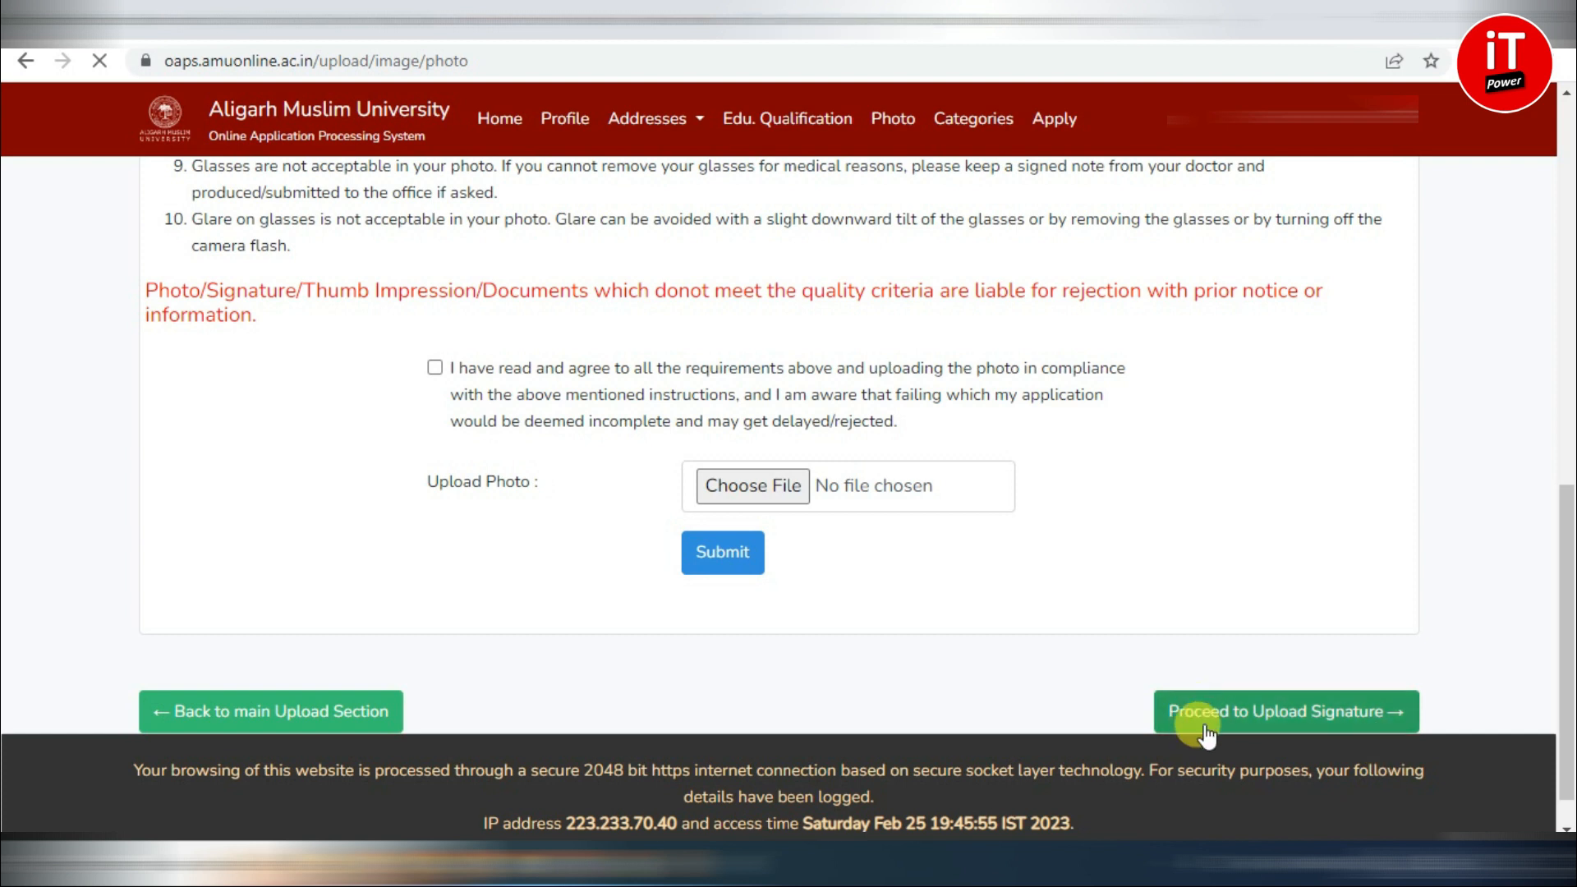
{"action": "left_click", "coordinate": [1252, 713]}
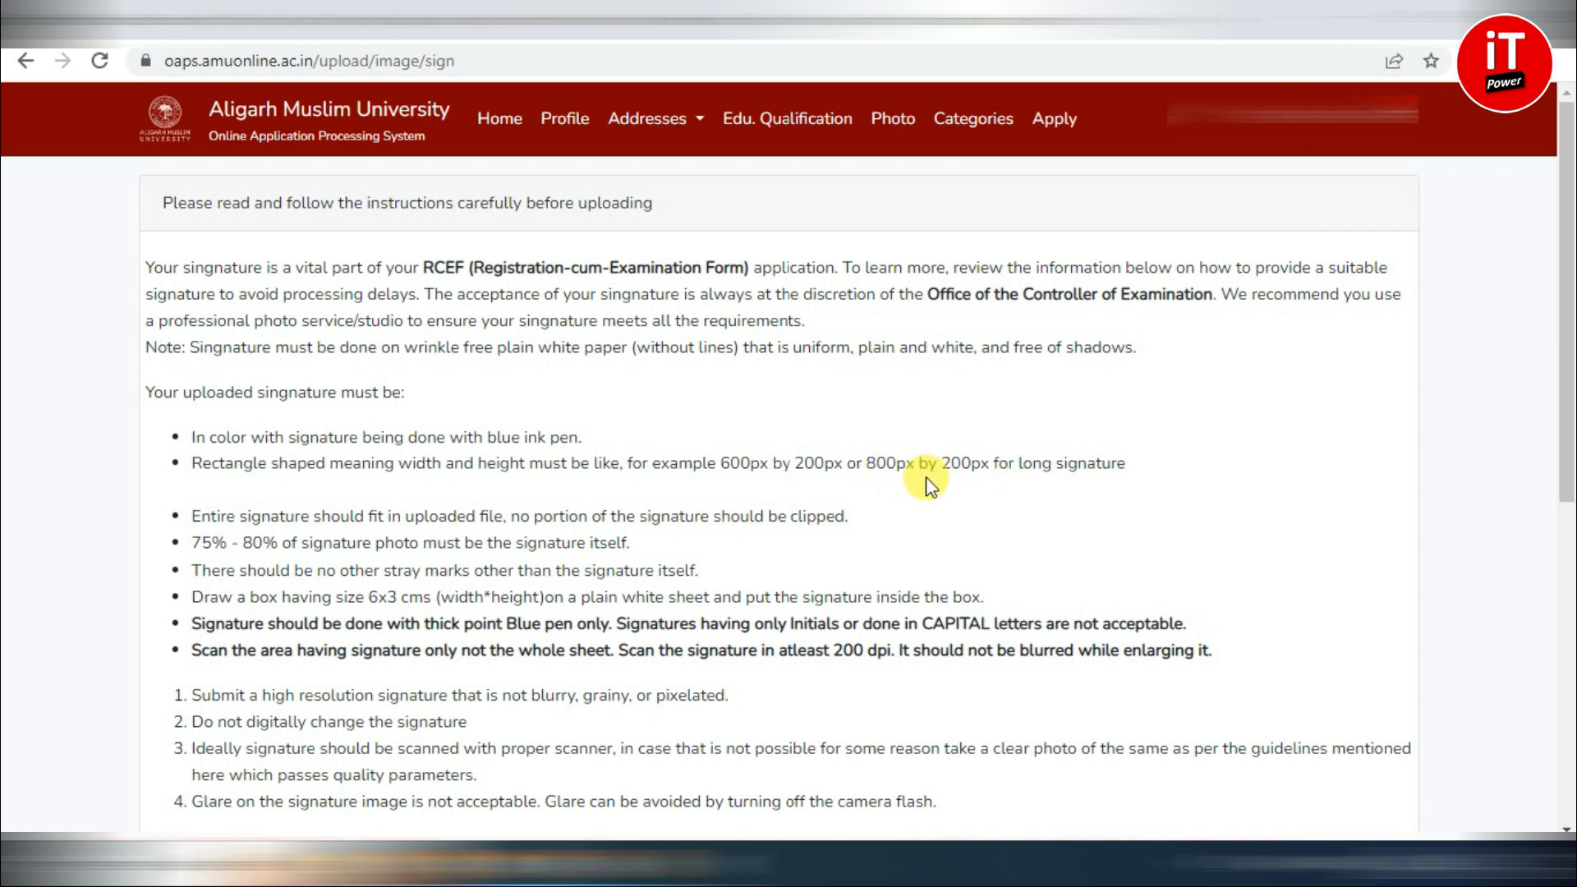
{"action": "scroll", "coordinate": [928, 485], "scroll_direction": "down", "scroll_amount": 5}
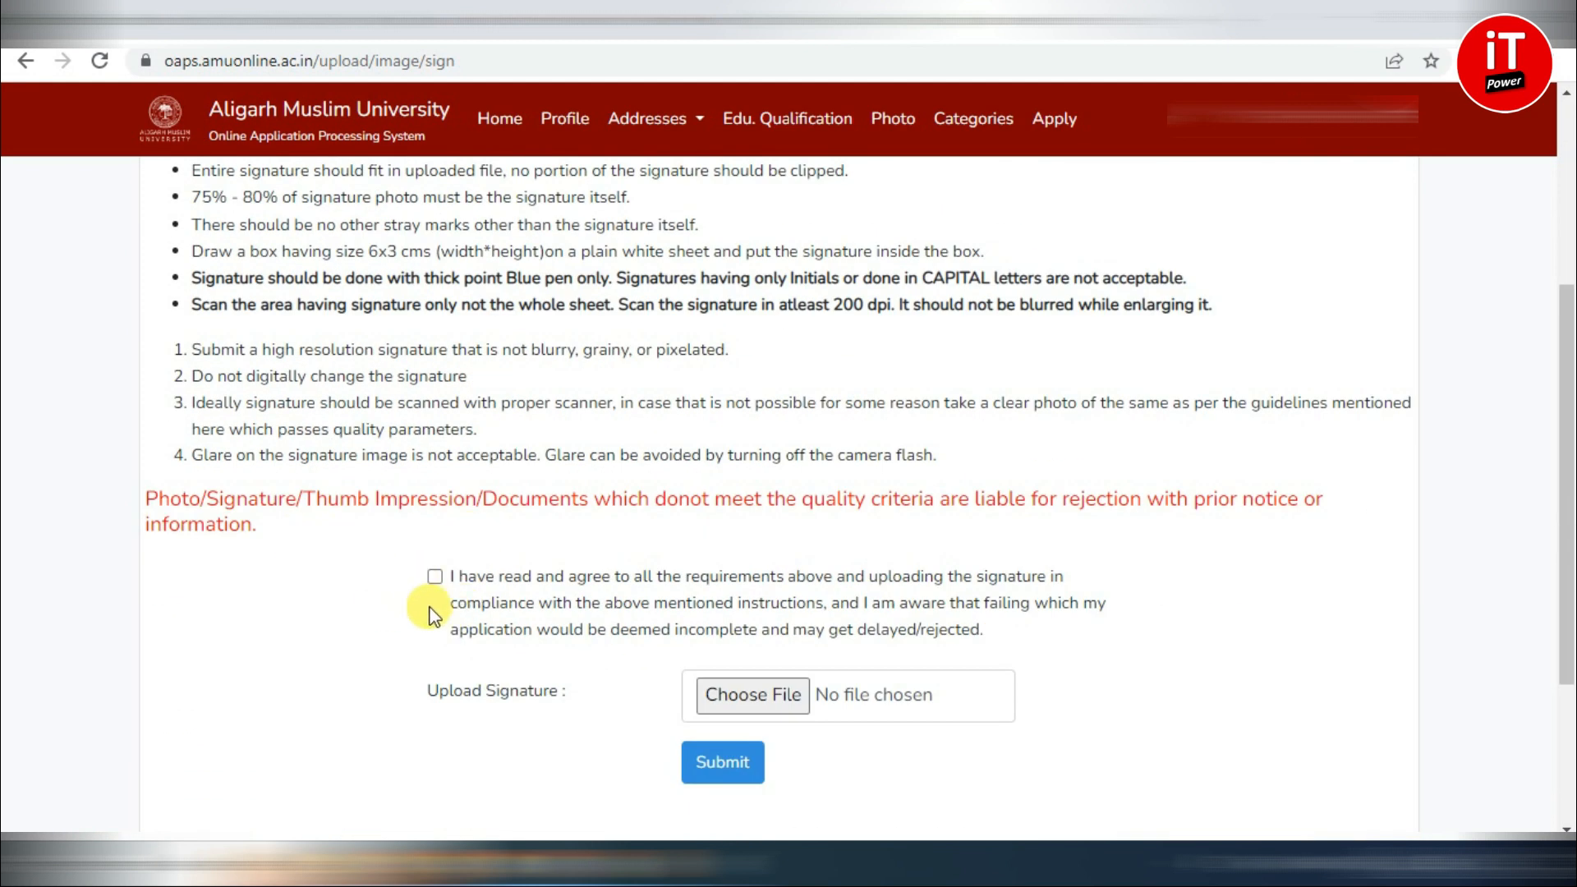
{"action": "left_click", "coordinate": [436, 577]}
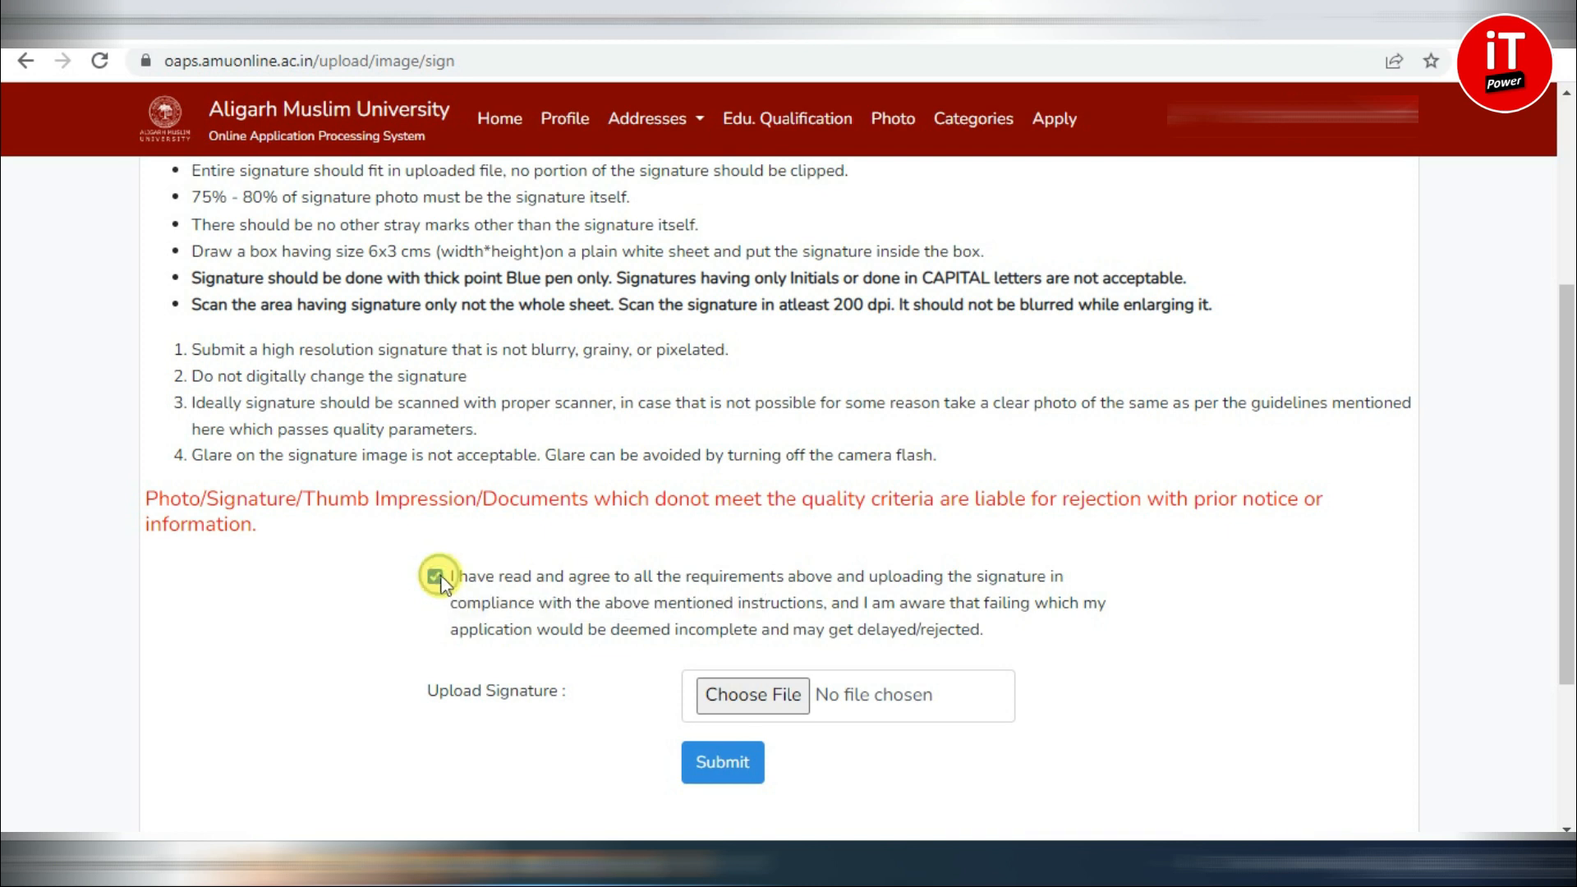
{"action": "left_click", "coordinate": [770, 698]}
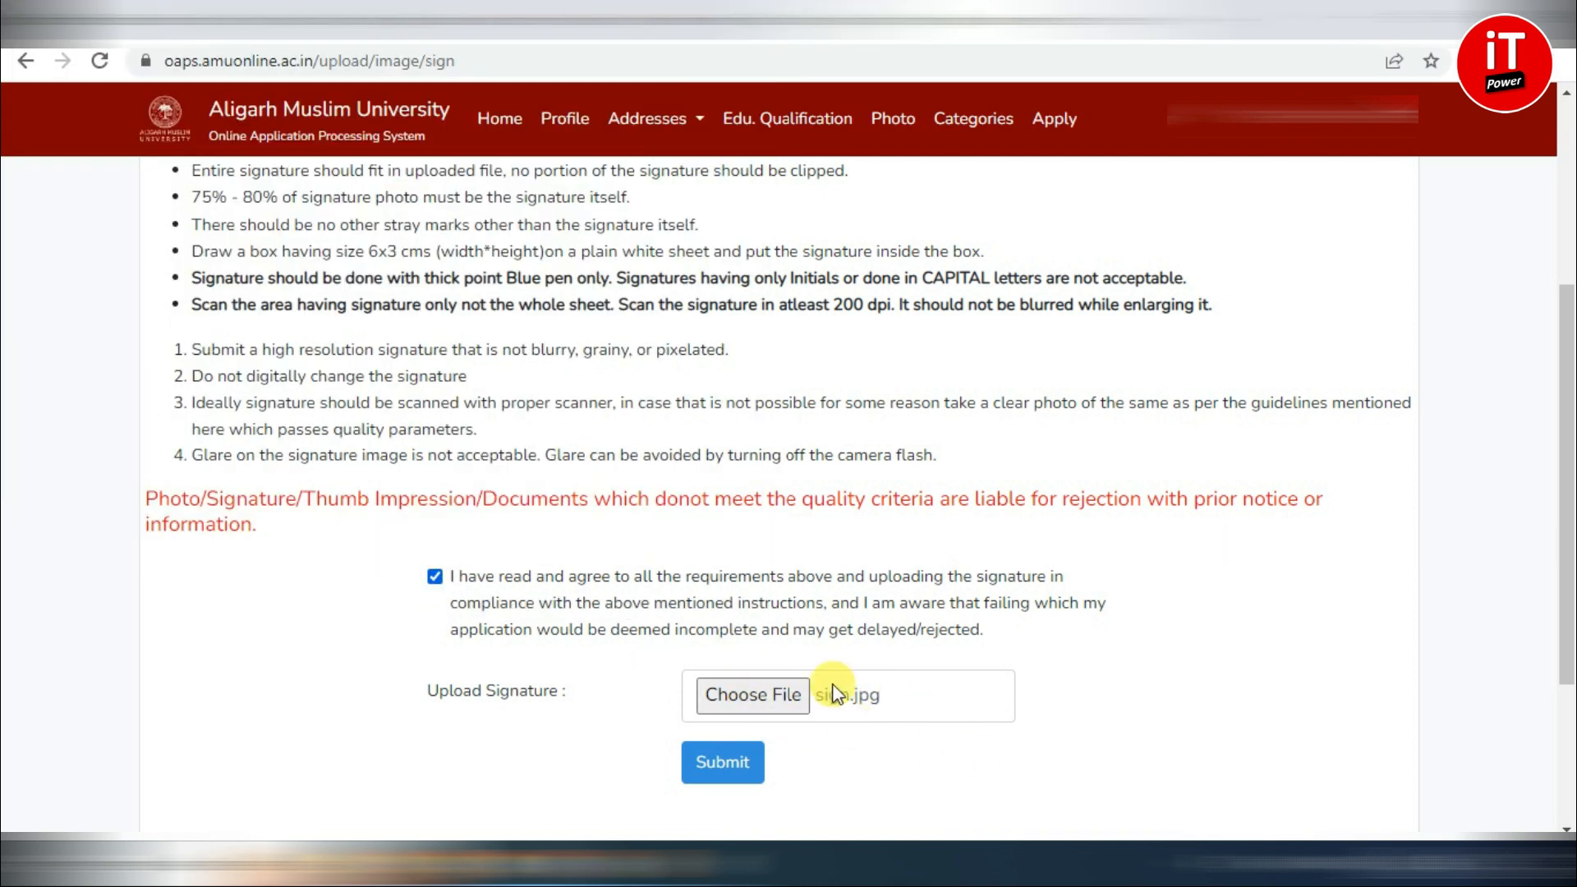
{"action": "left_click", "coordinate": [711, 770]}
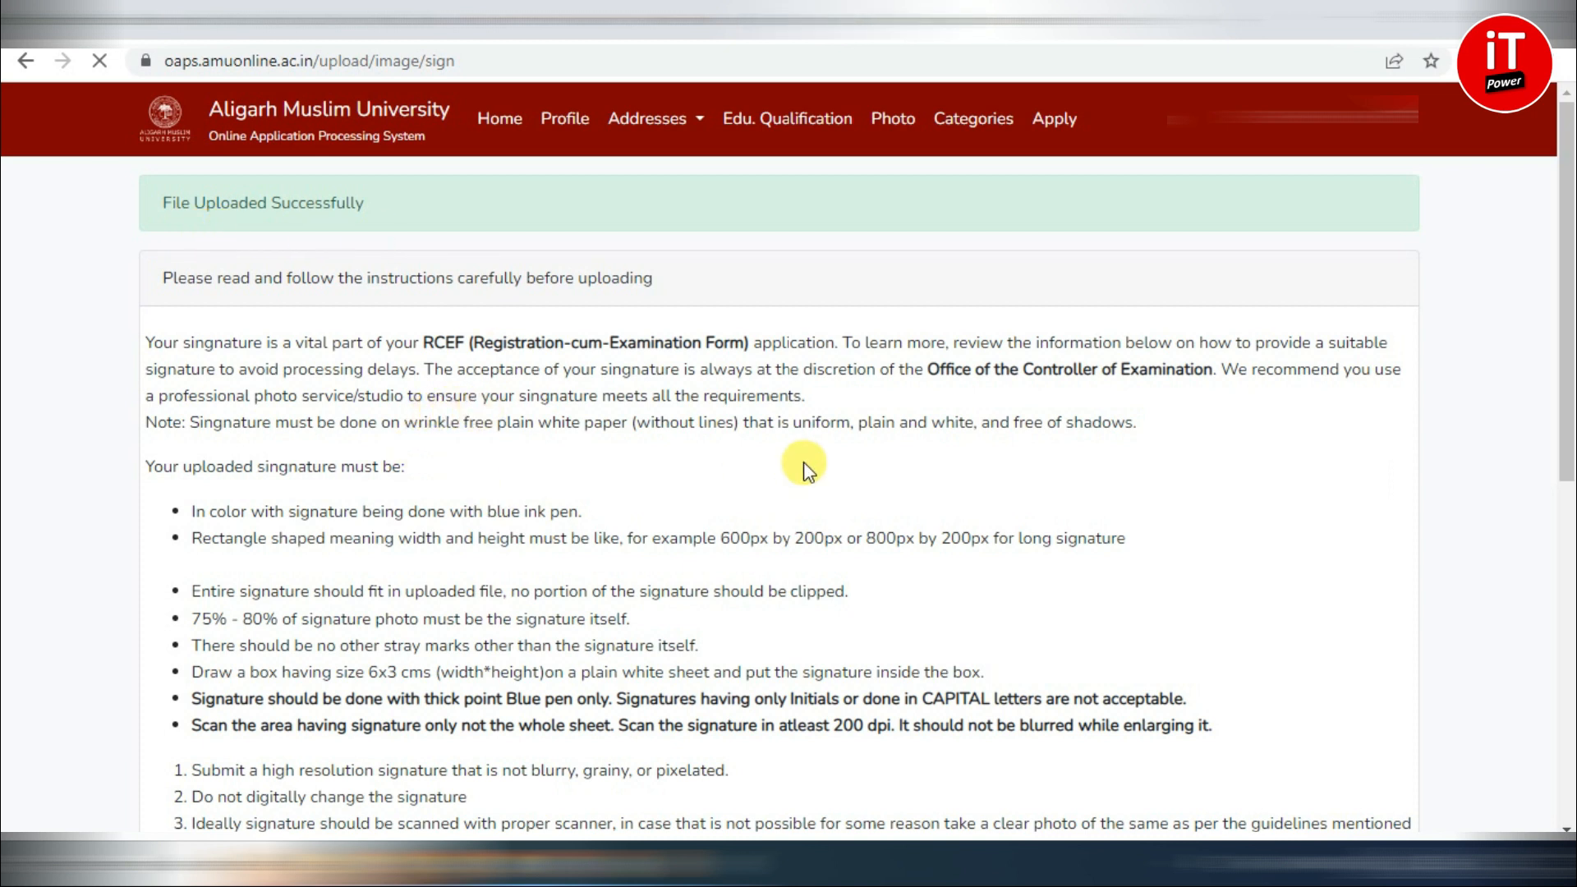
- Proceed to the thumb impression upload, agree to its requirements and submit thumb.jpg
{"action": "scroll", "coordinate": [986, 513], "scroll_direction": "down", "scroll_amount": 7}
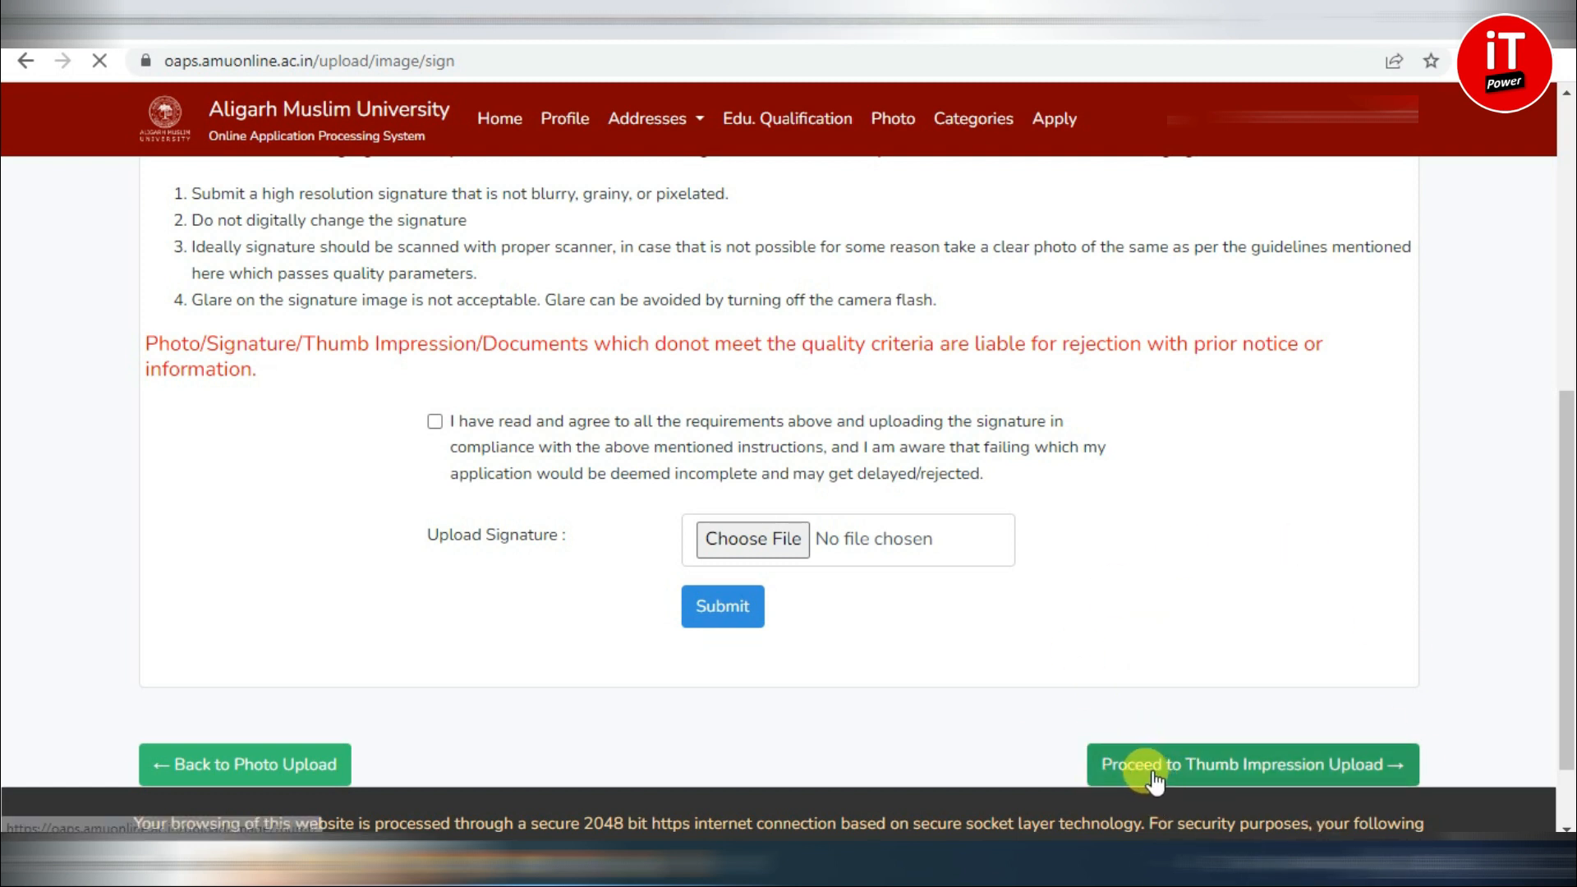
{"action": "left_click", "coordinate": [1307, 768]}
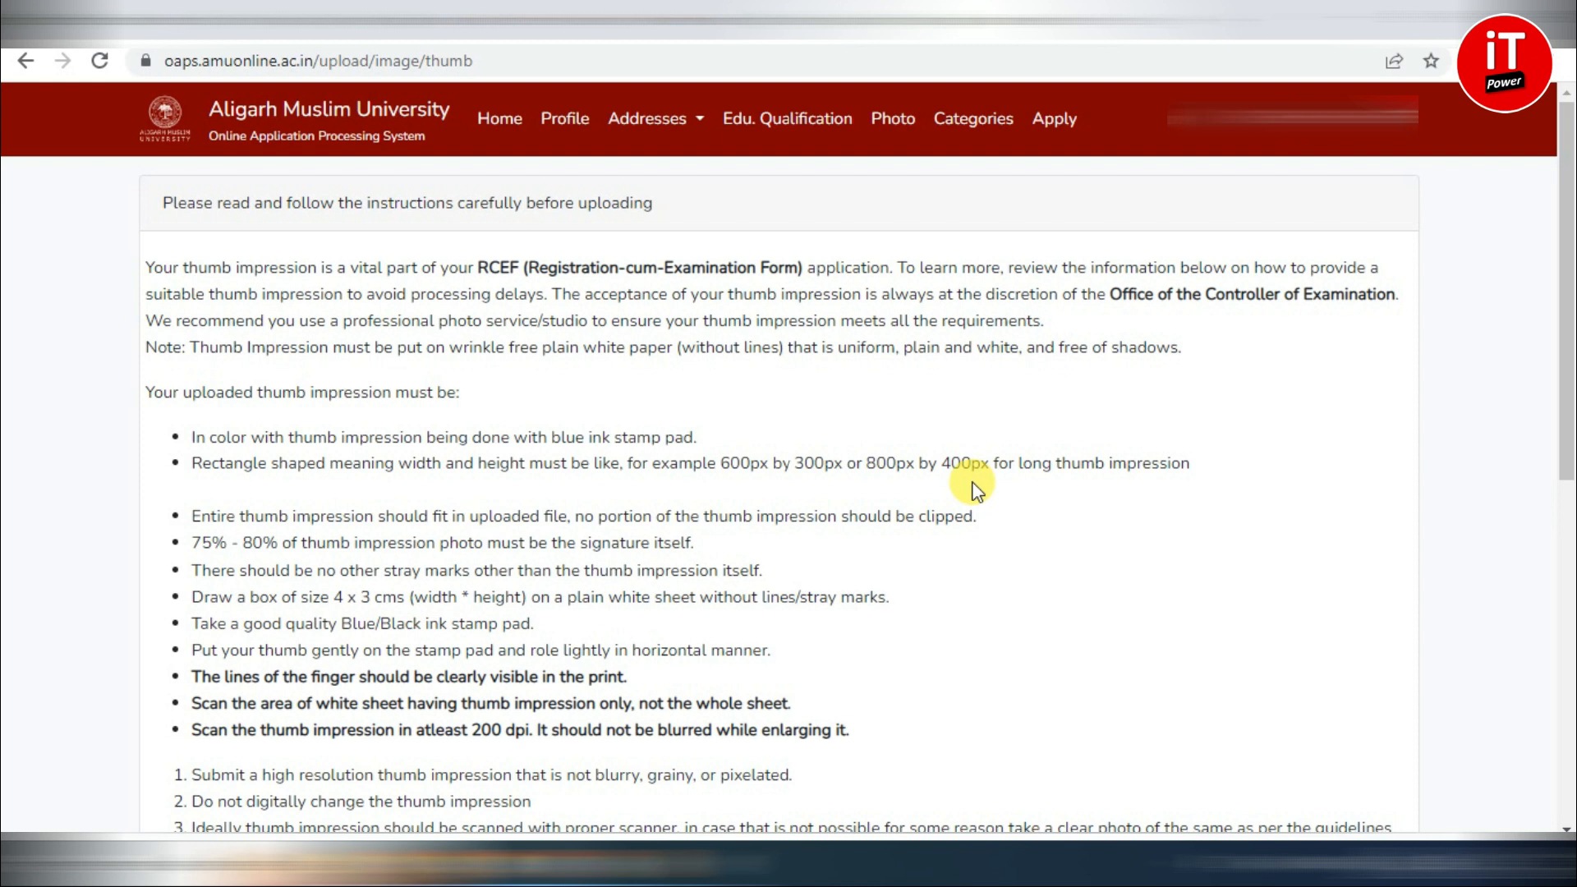
{"action": "scroll", "coordinate": [975, 490], "scroll_direction": "down", "scroll_amount": 5}
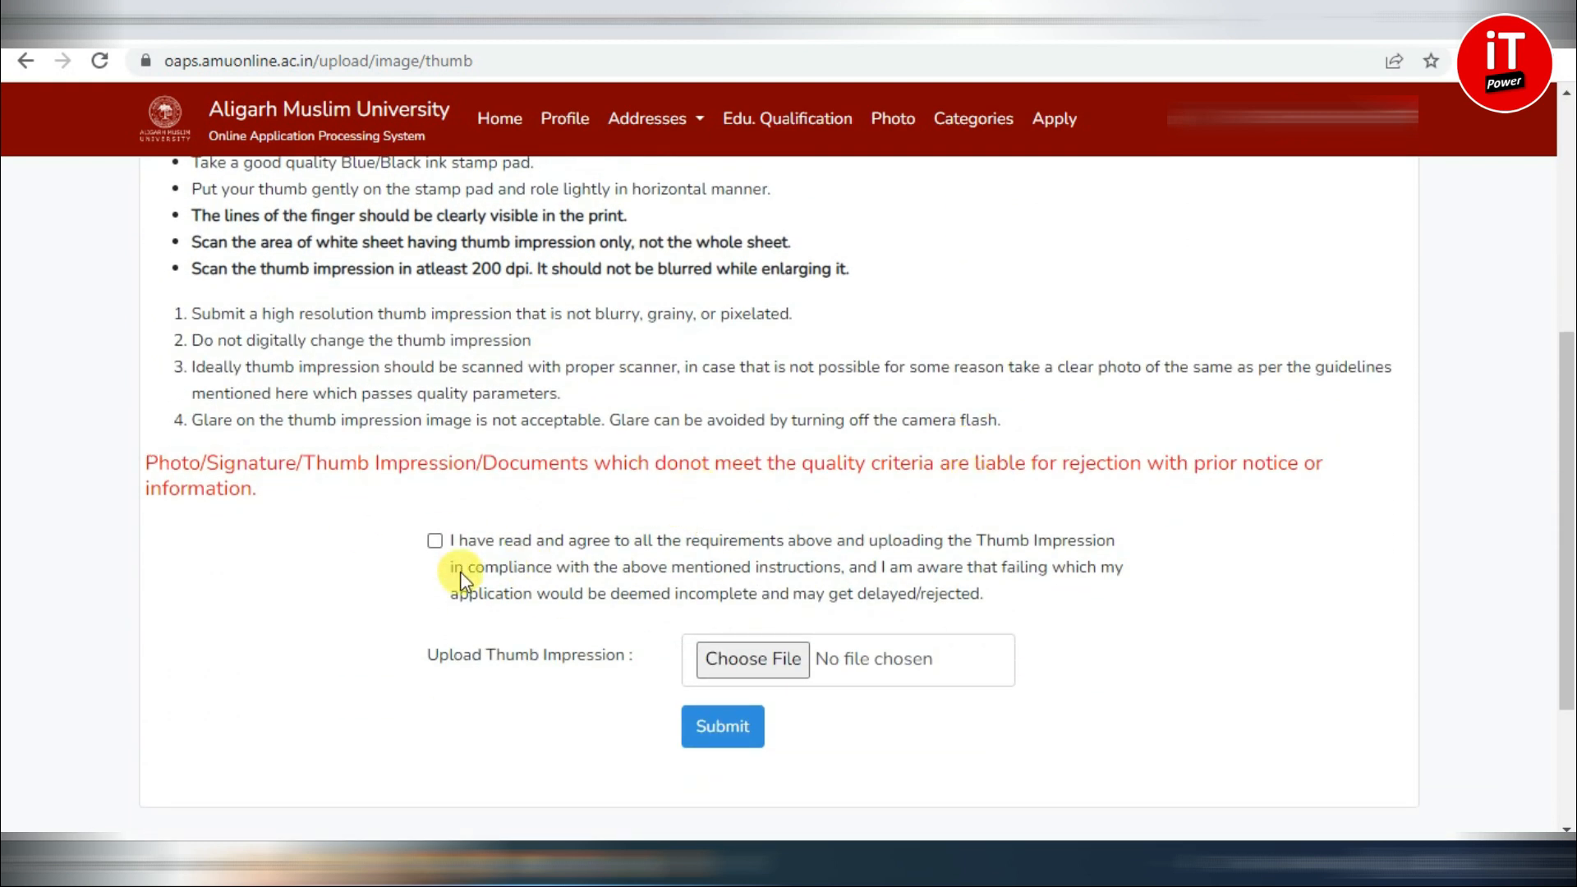
{"action": "left_click", "coordinate": [434, 540]}
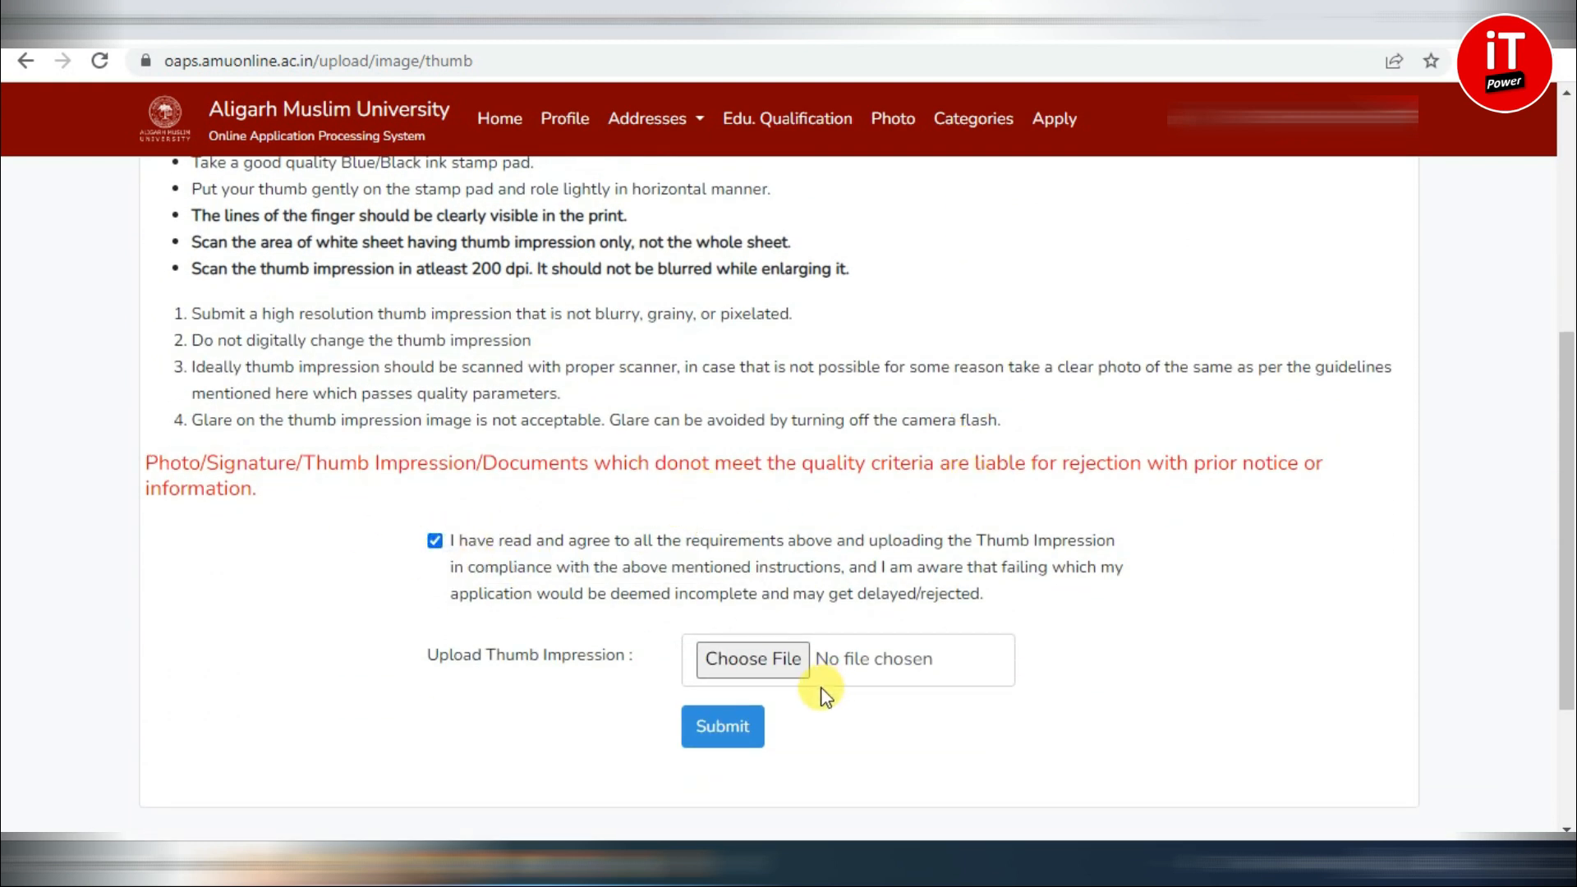
{"action": "left_click", "coordinate": [747, 663]}
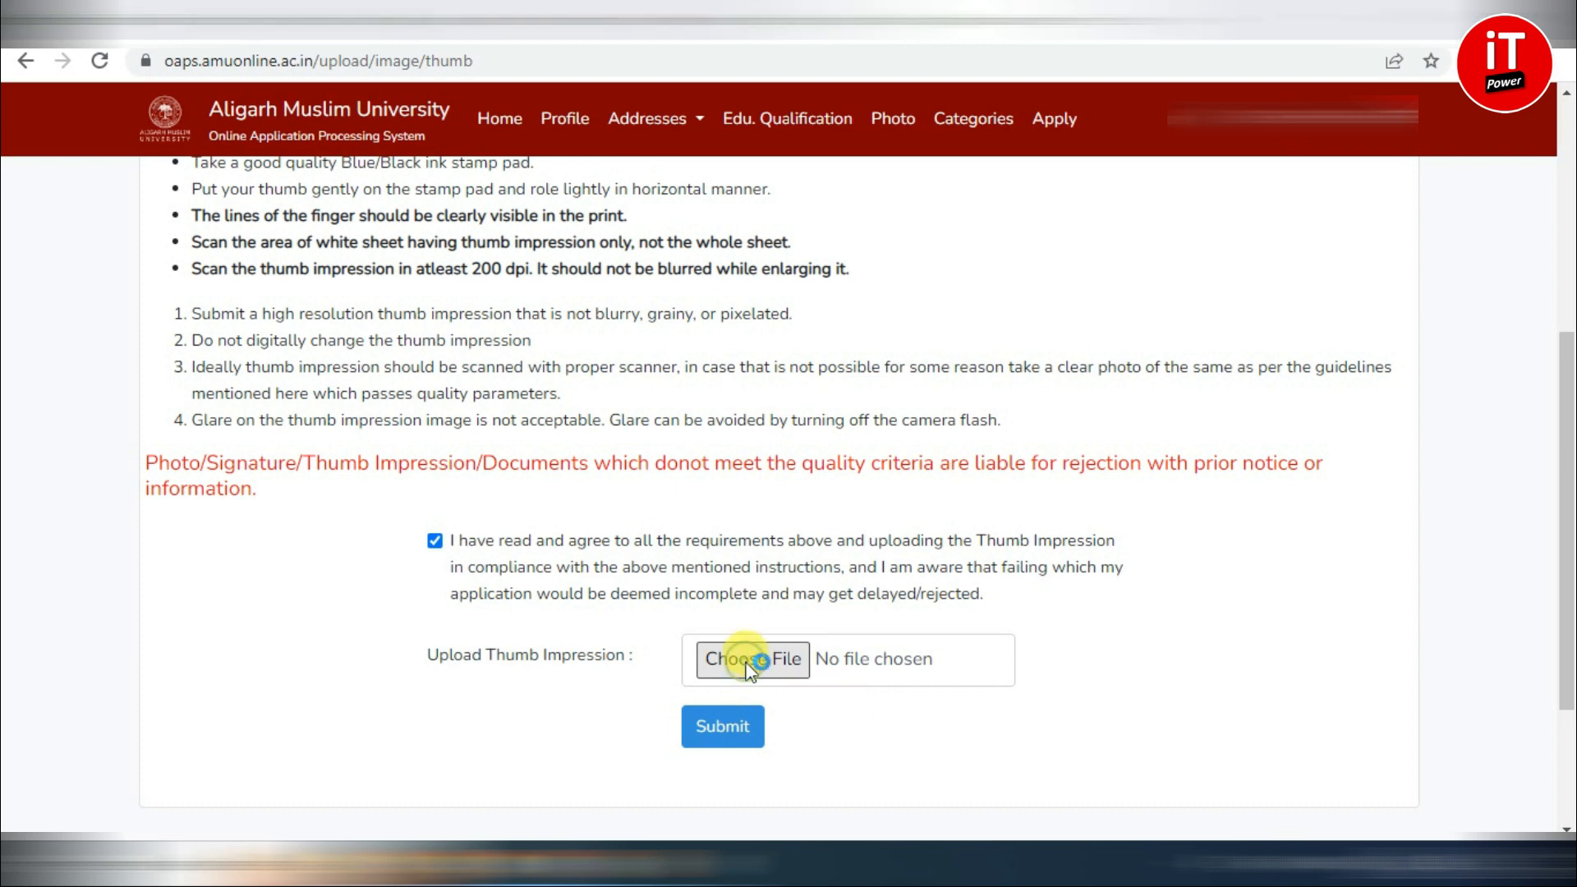
{"action": "double_click", "coordinate": [398, 363]}
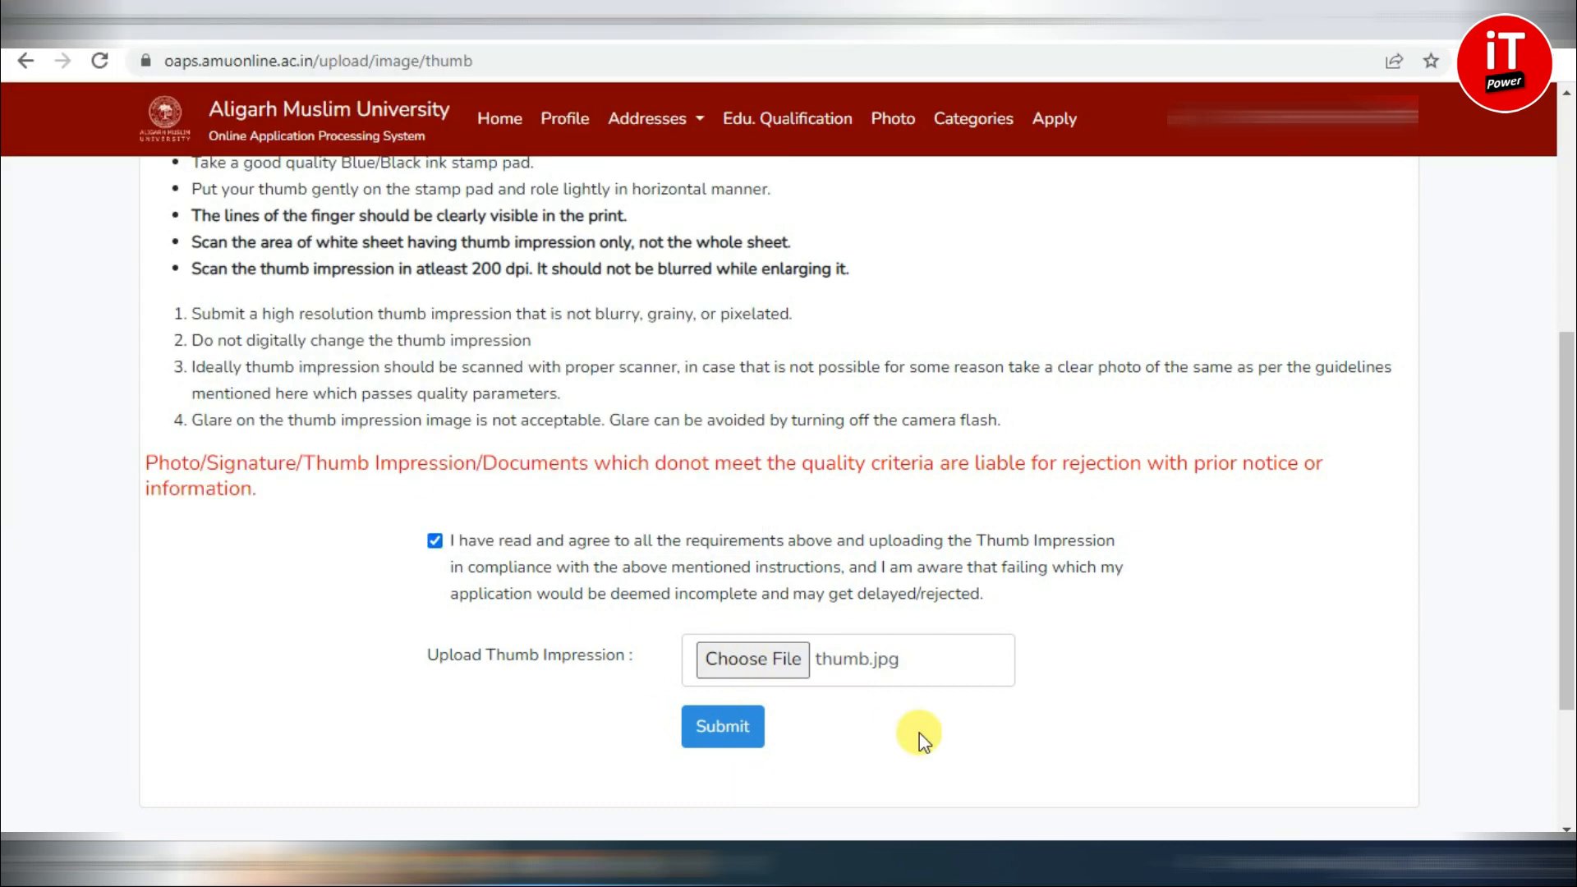
{"action": "left_click", "coordinate": [731, 730]}
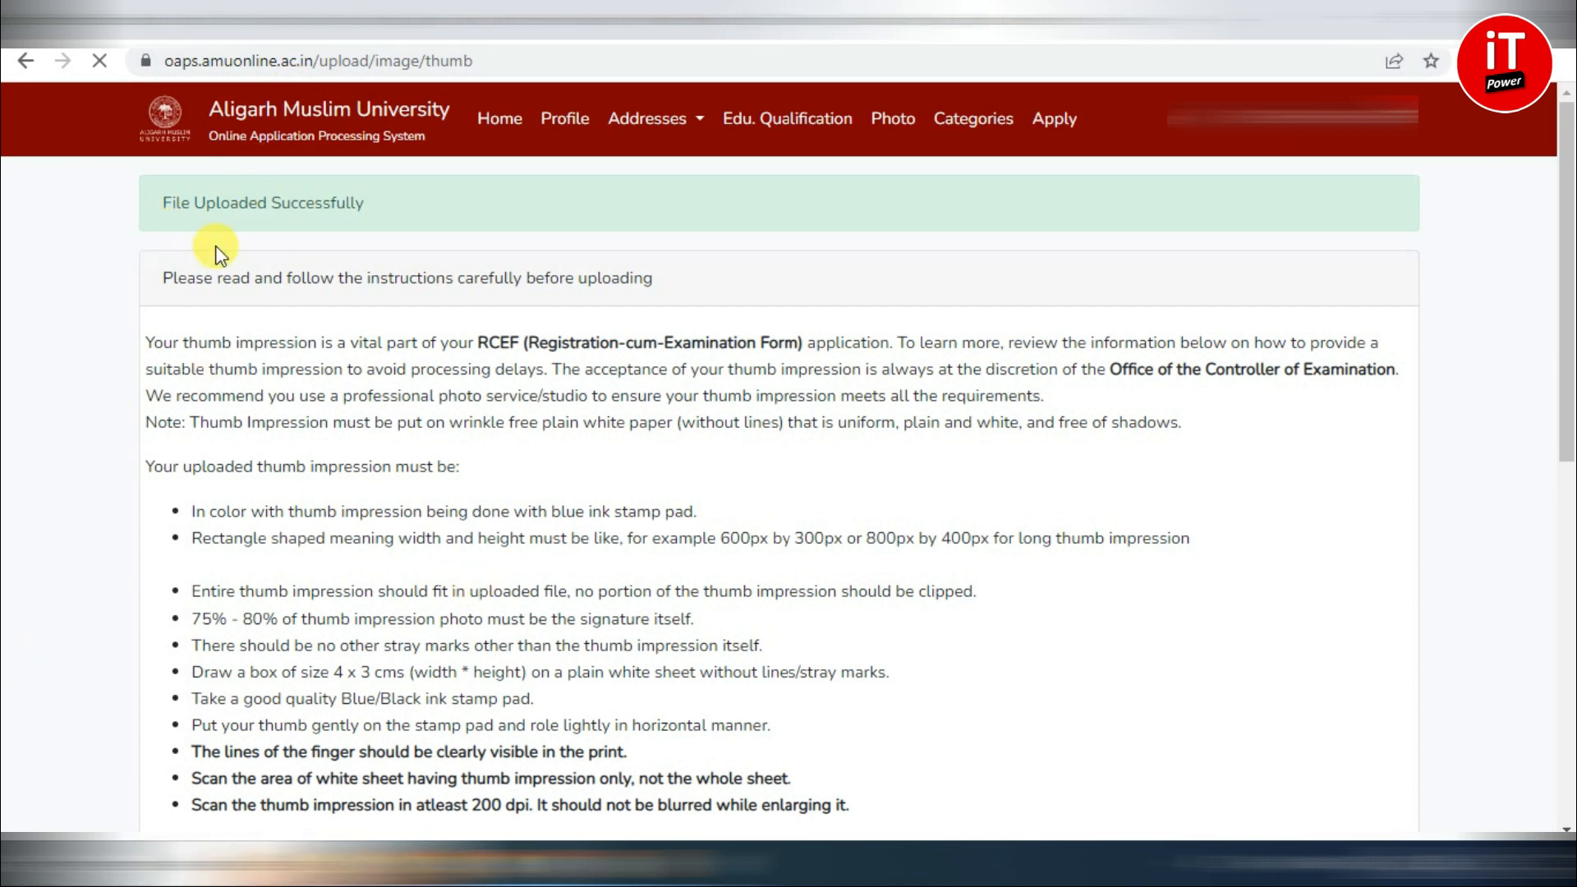
- Return to the main uploads page and proceed to the special categories section
{"action": "scroll", "coordinate": [984, 507], "scroll_direction": "down", "scroll_amount": 15}
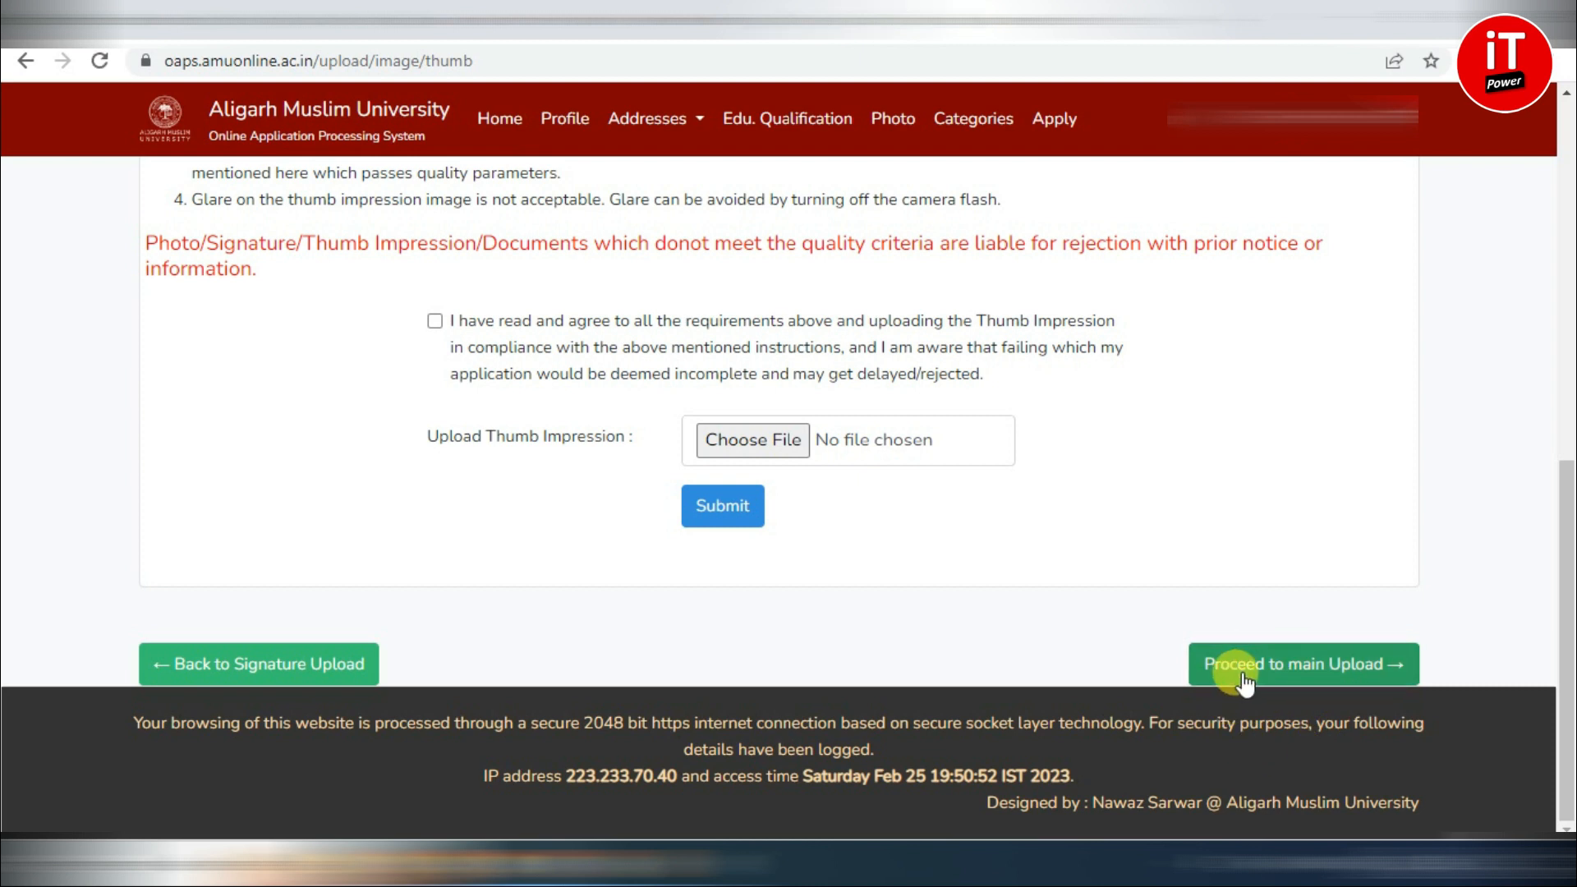
{"action": "left_click", "coordinate": [1294, 673]}
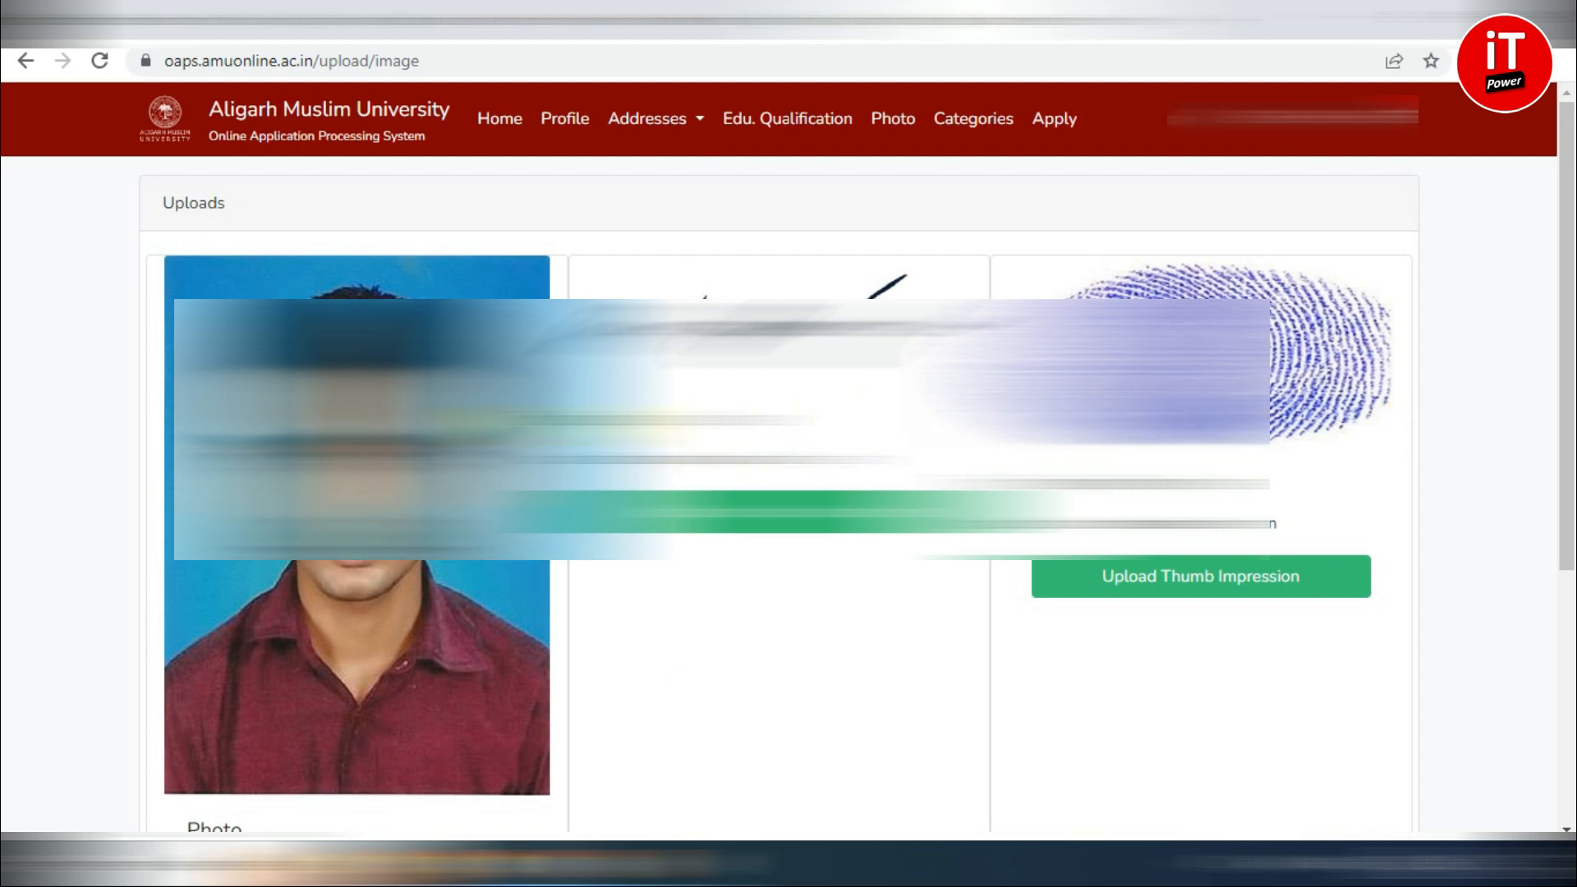
{"action": "scroll", "coordinate": [789, 493], "scroll_direction": "down", "scroll_amount": 5}
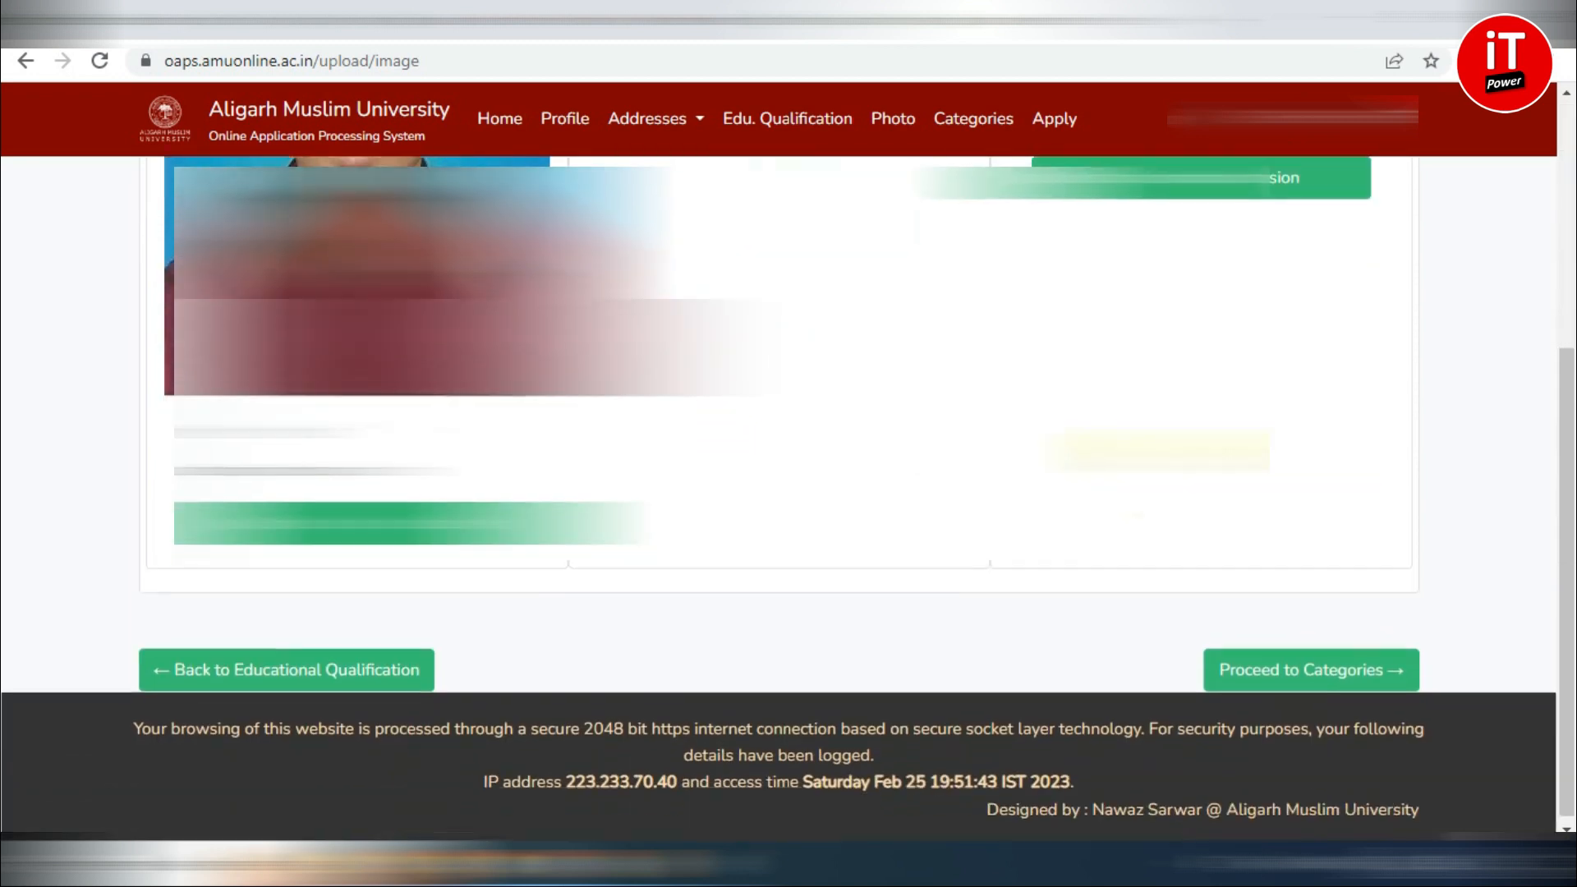
{"action": "left_click", "coordinate": [1312, 667]}
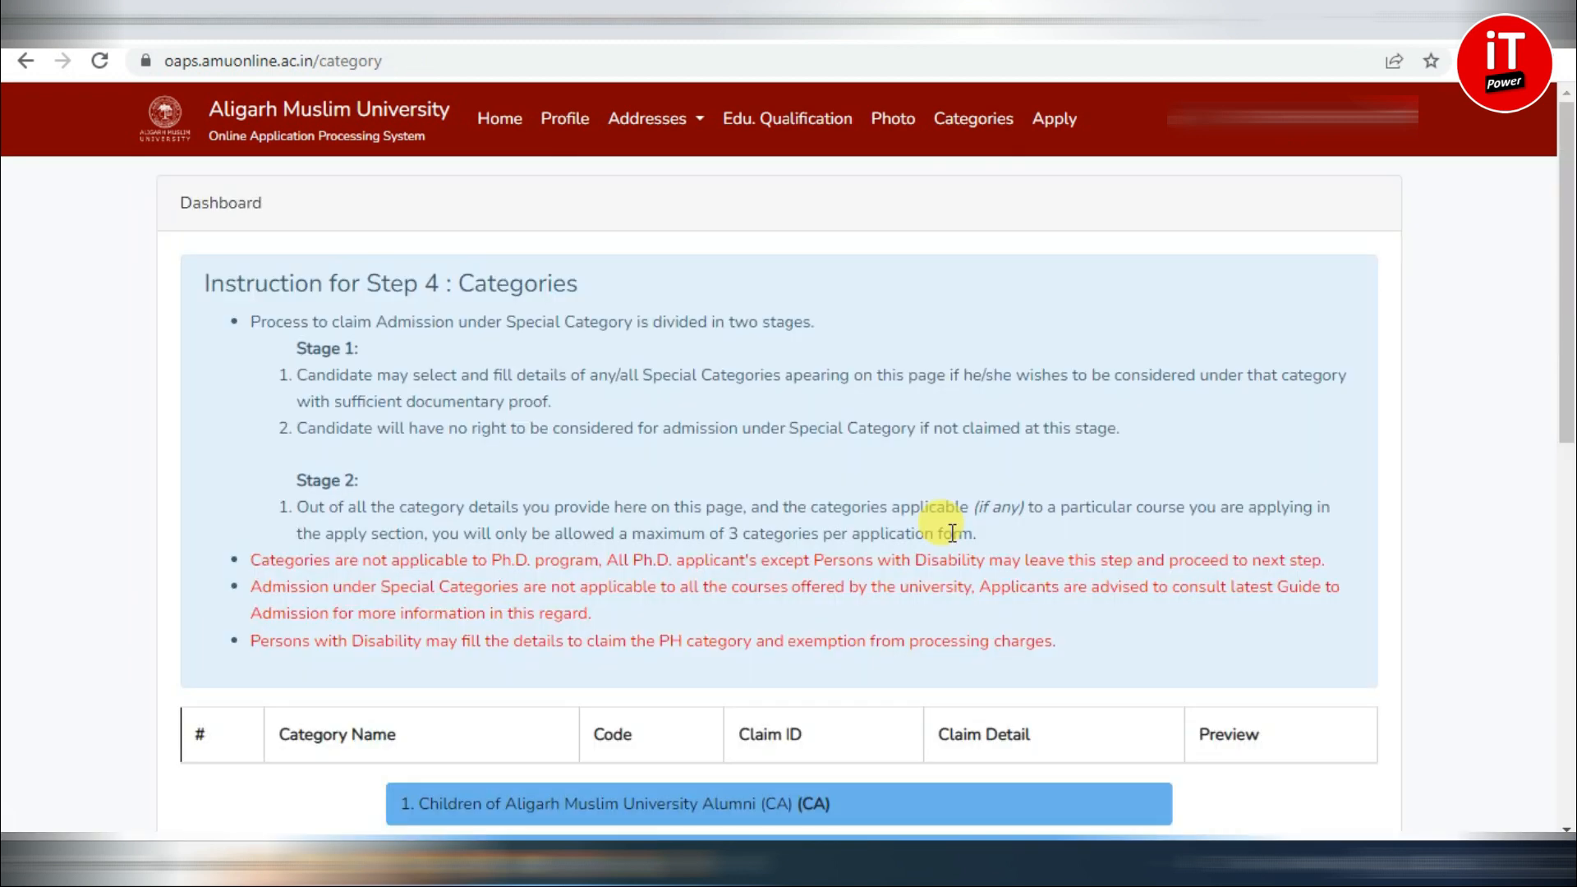
- Review the special category instructions and list, and open the Backward Class (BC) claim form
{"action": "scroll", "coordinate": [881, 416], "scroll_direction": "down", "scroll_amount": 6}
{"action": "scroll", "coordinate": [827, 398], "scroll_direction": "up", "scroll_amount": 6}
{"action": "scroll", "coordinate": [813, 682], "scroll_direction": "down", "scroll_amount": 5}
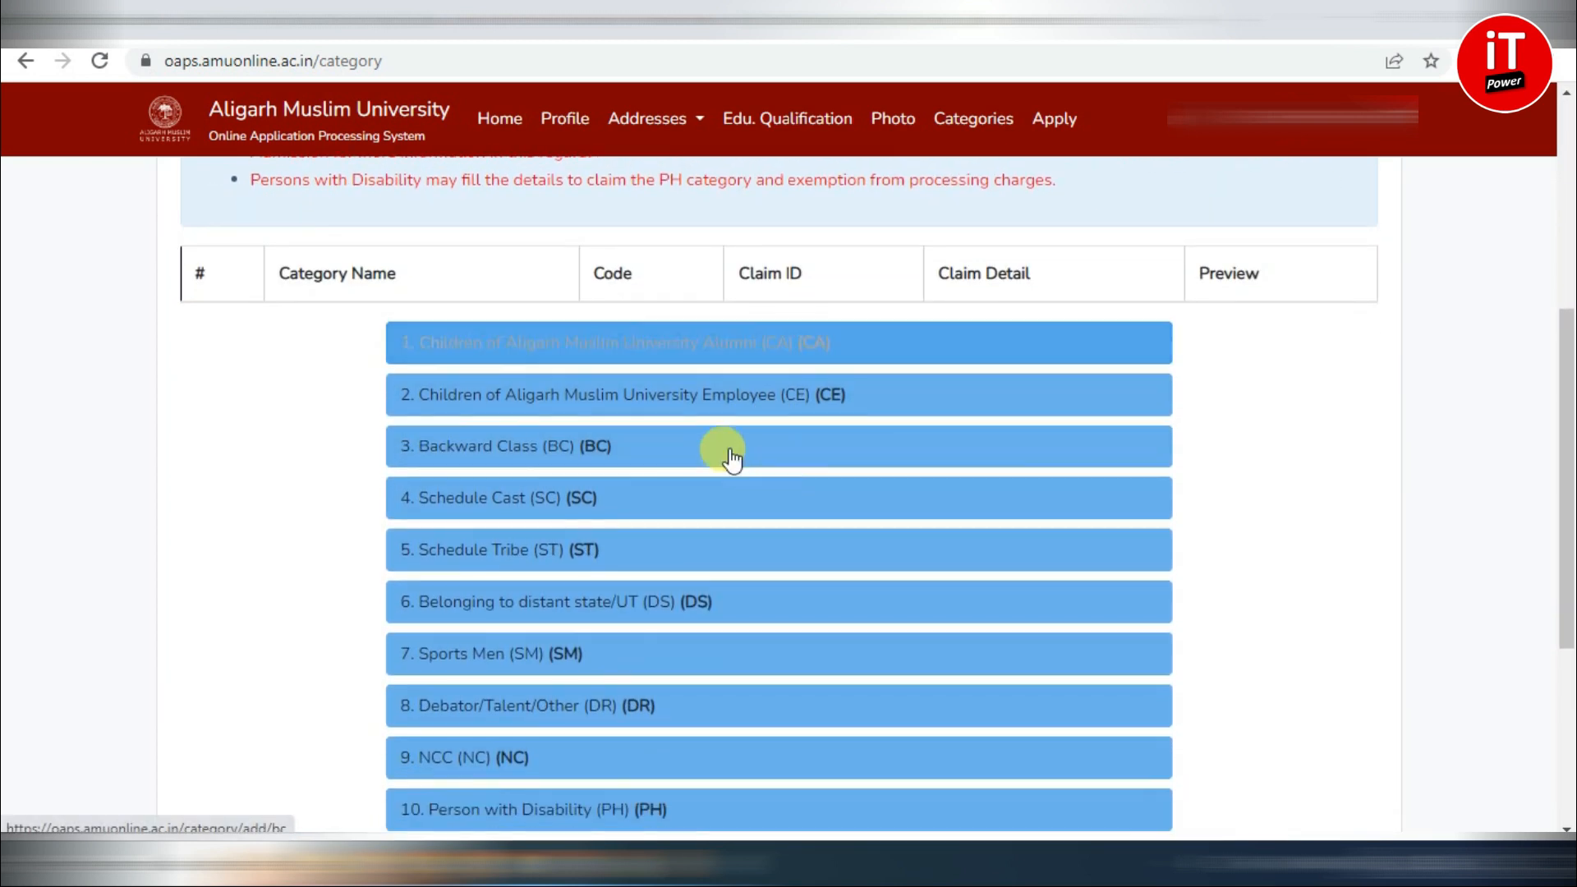
{"action": "scroll", "coordinate": [731, 492], "scroll_direction": "down", "scroll_amount": 3}
{"action": "scroll", "coordinate": [746, 461], "scroll_direction": "up", "scroll_amount": 3}
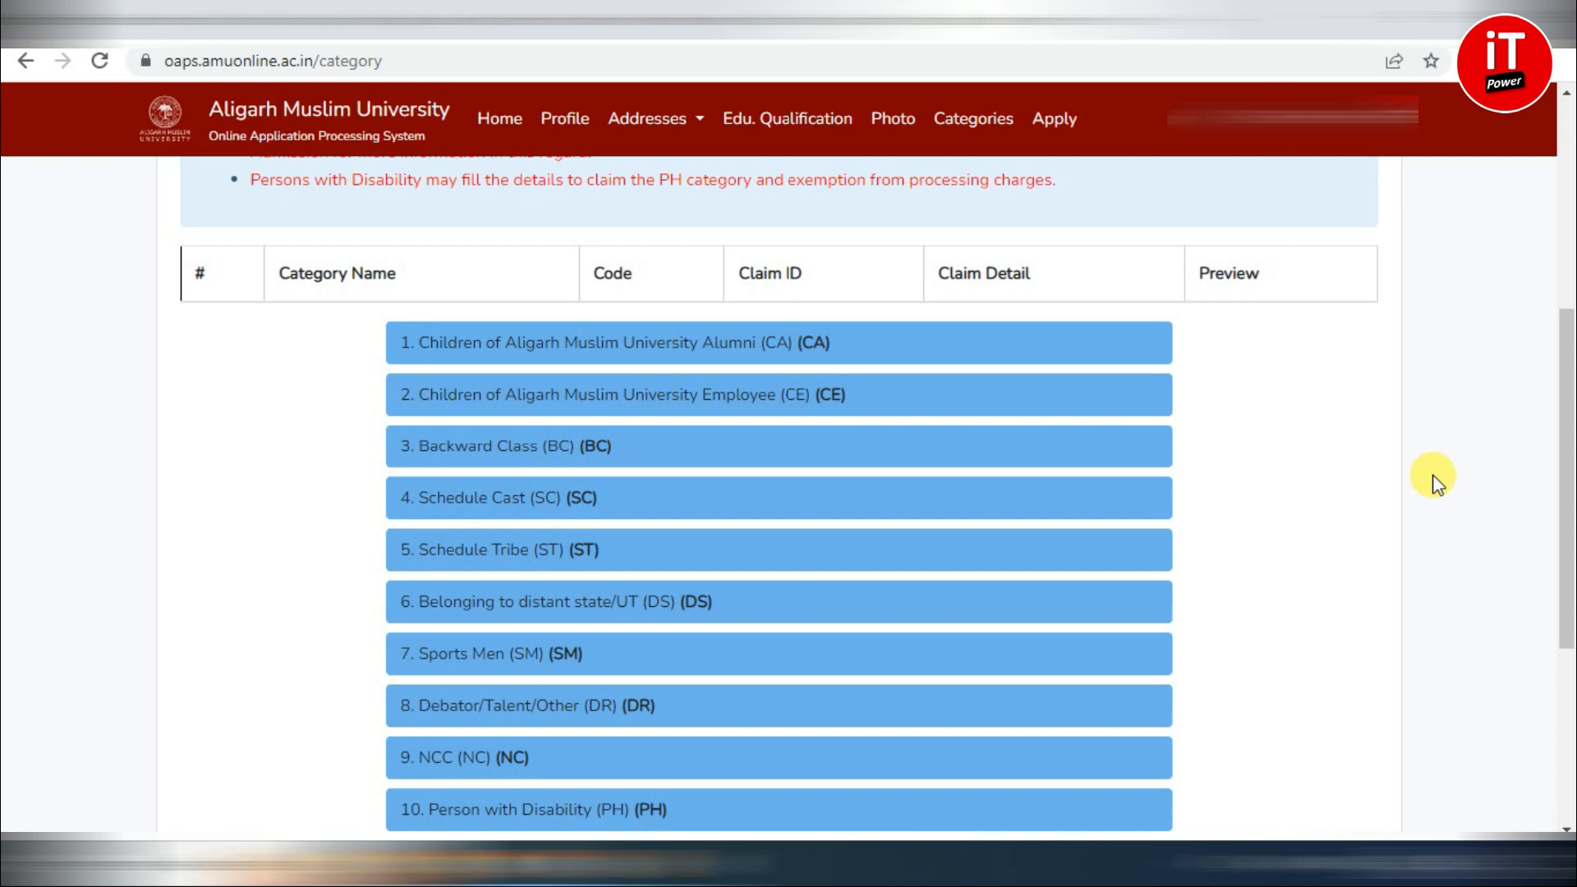
{"action": "left_click", "coordinate": [603, 468]}
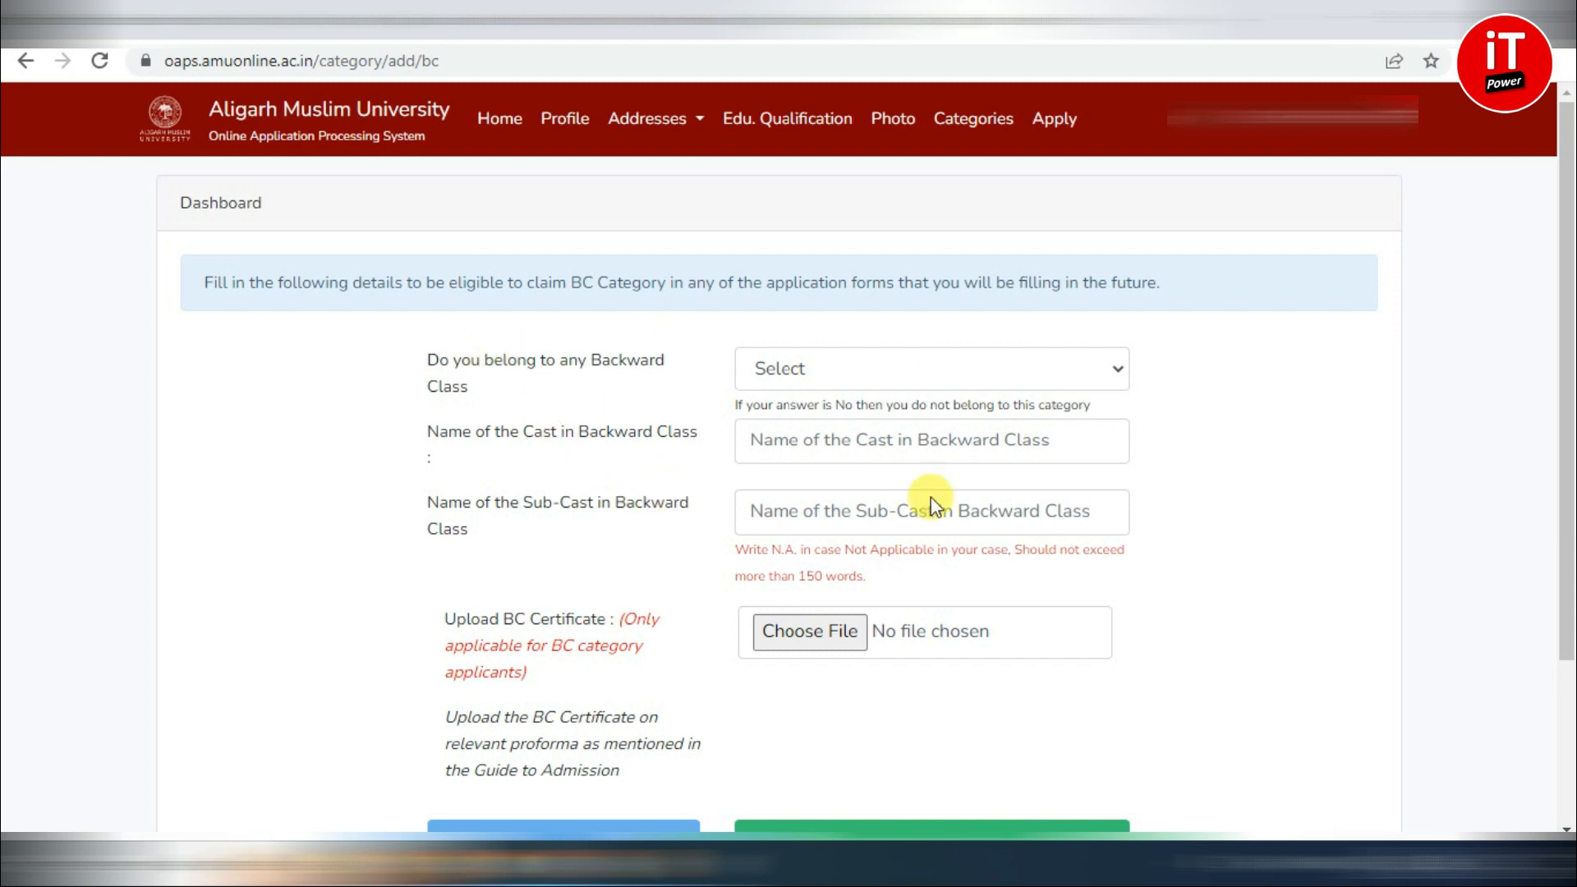
- Set Backward Class membership to Yes and enter the applicant's caste and sub-caste names
{"action": "left_click", "coordinate": [869, 390]}
{"action": "left_click", "coordinate": [772, 408]}
{"action": "left_click", "coordinate": [841, 368]}
{"action": "left_click", "coordinate": [802, 432]}
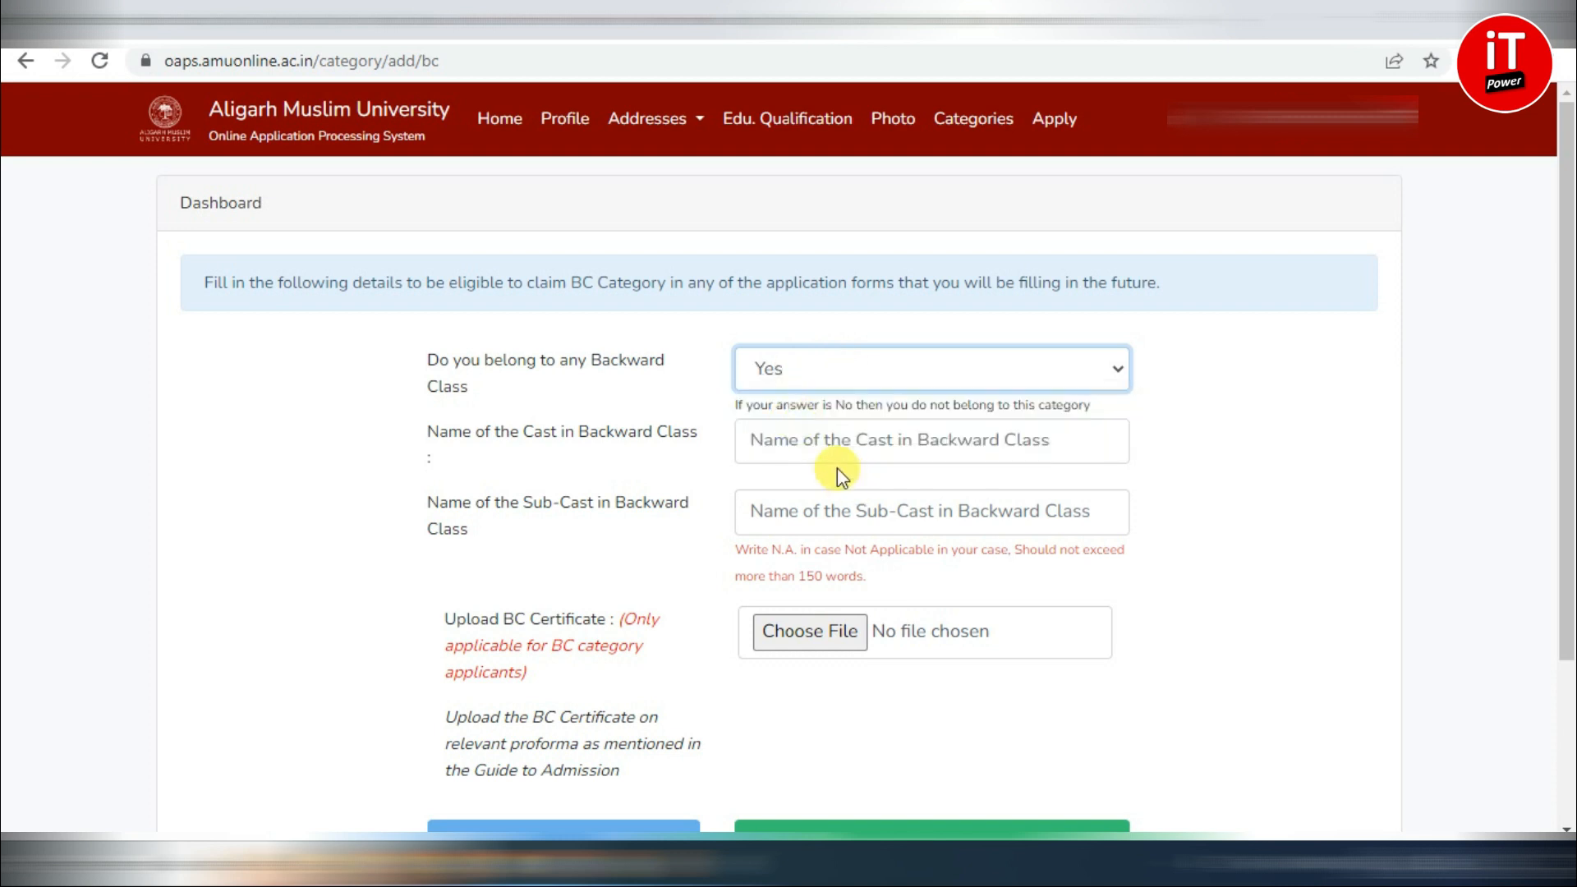
{"action": "left_click", "coordinate": [859, 442]}
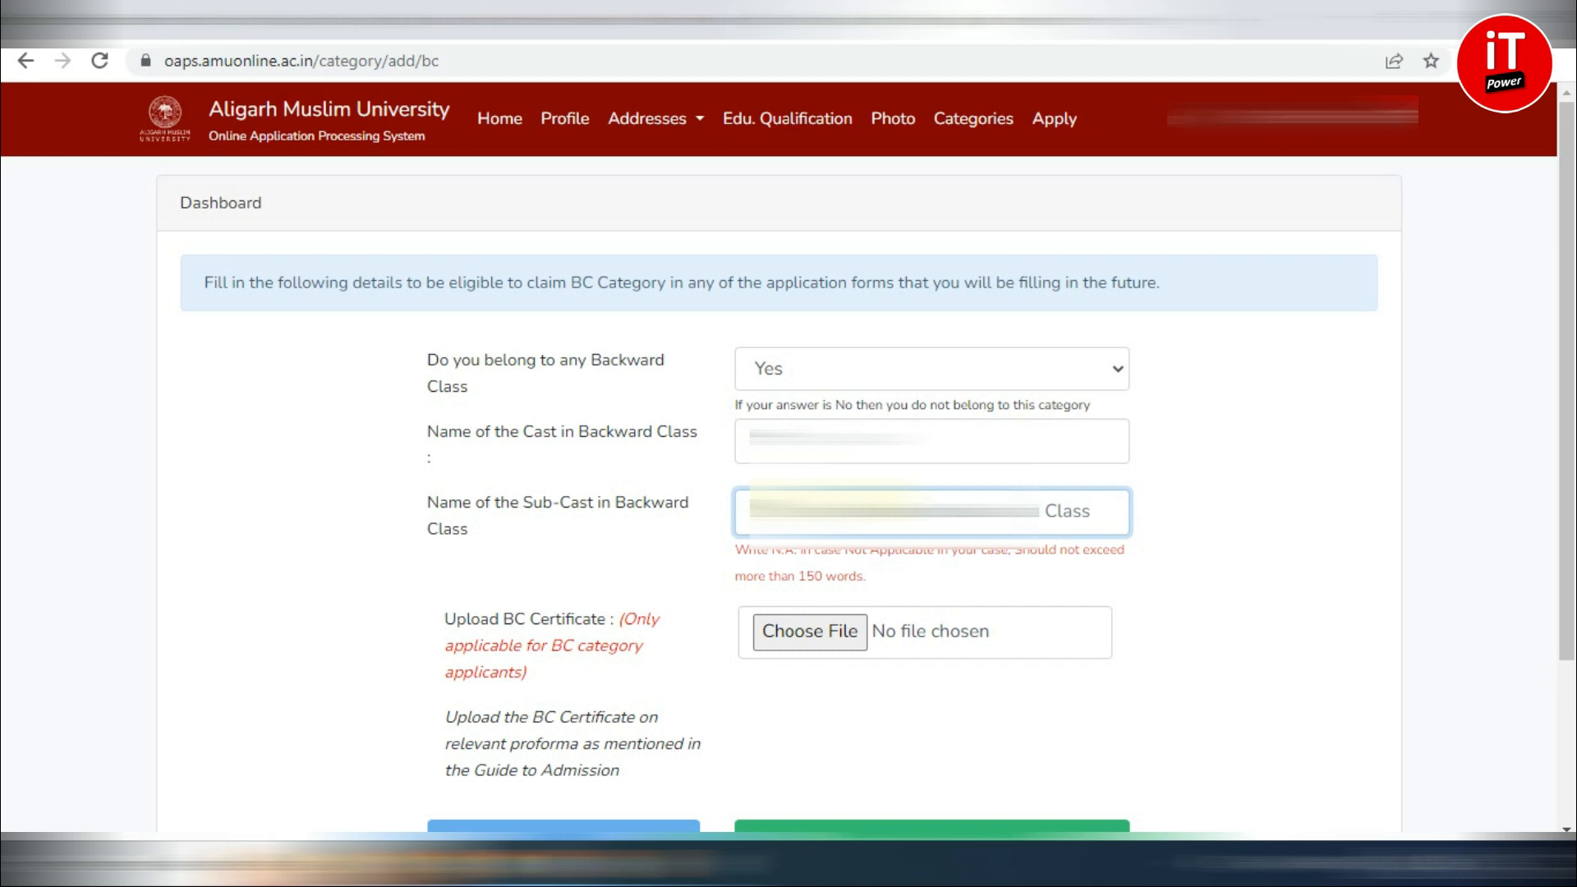
{"action": "type", "text": "N"}
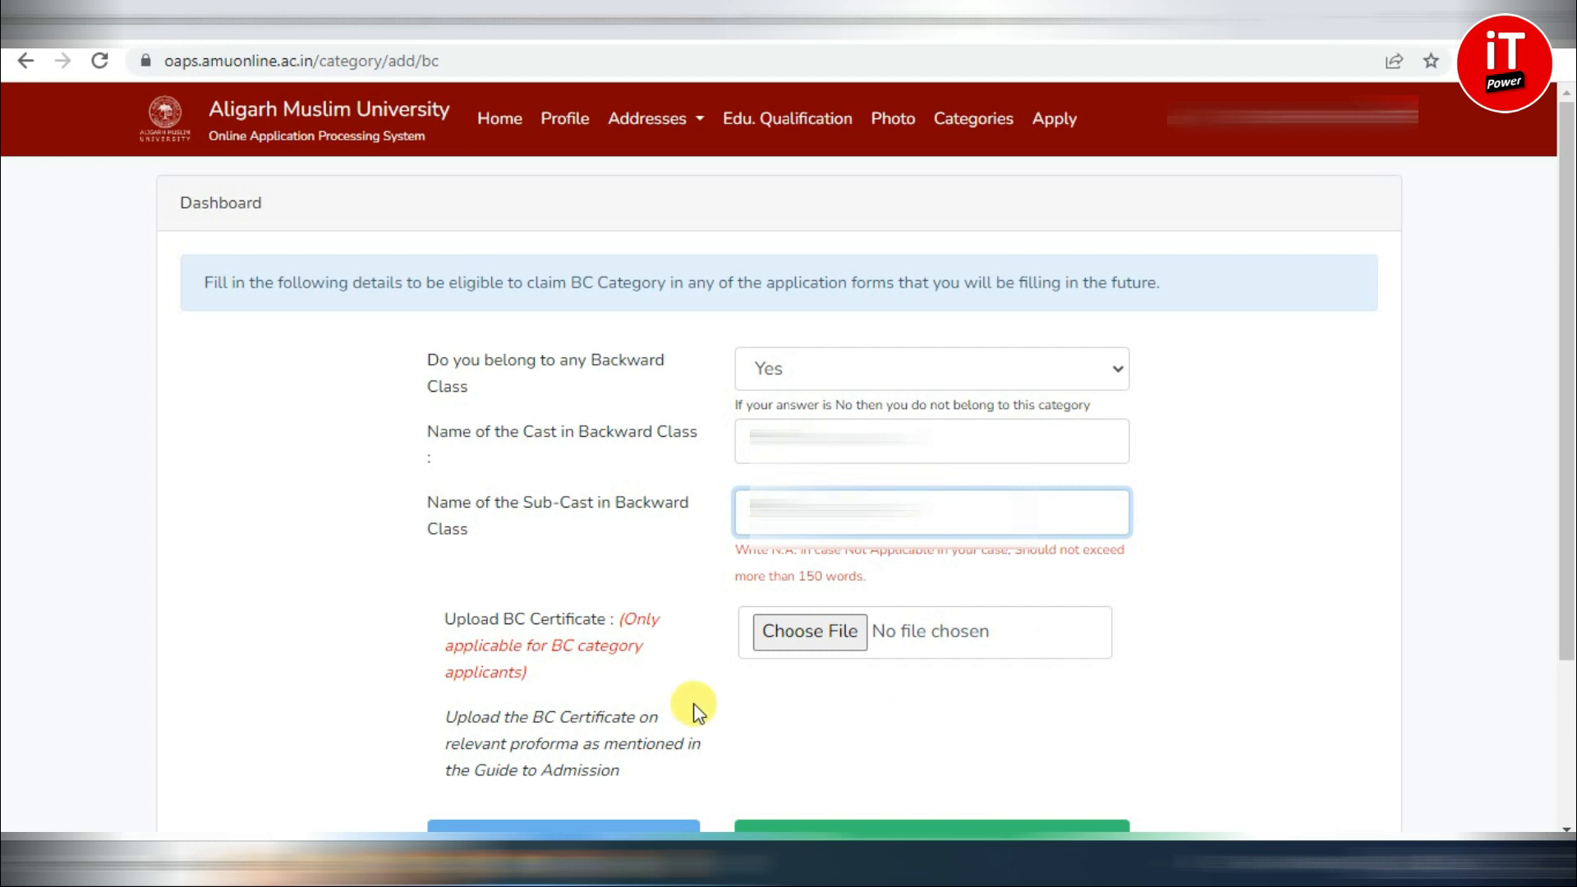
- Save the Backward Class category with the BC certificate JPG attached, and proceed to the Apply section
{"action": "left_click", "coordinate": [817, 634]}
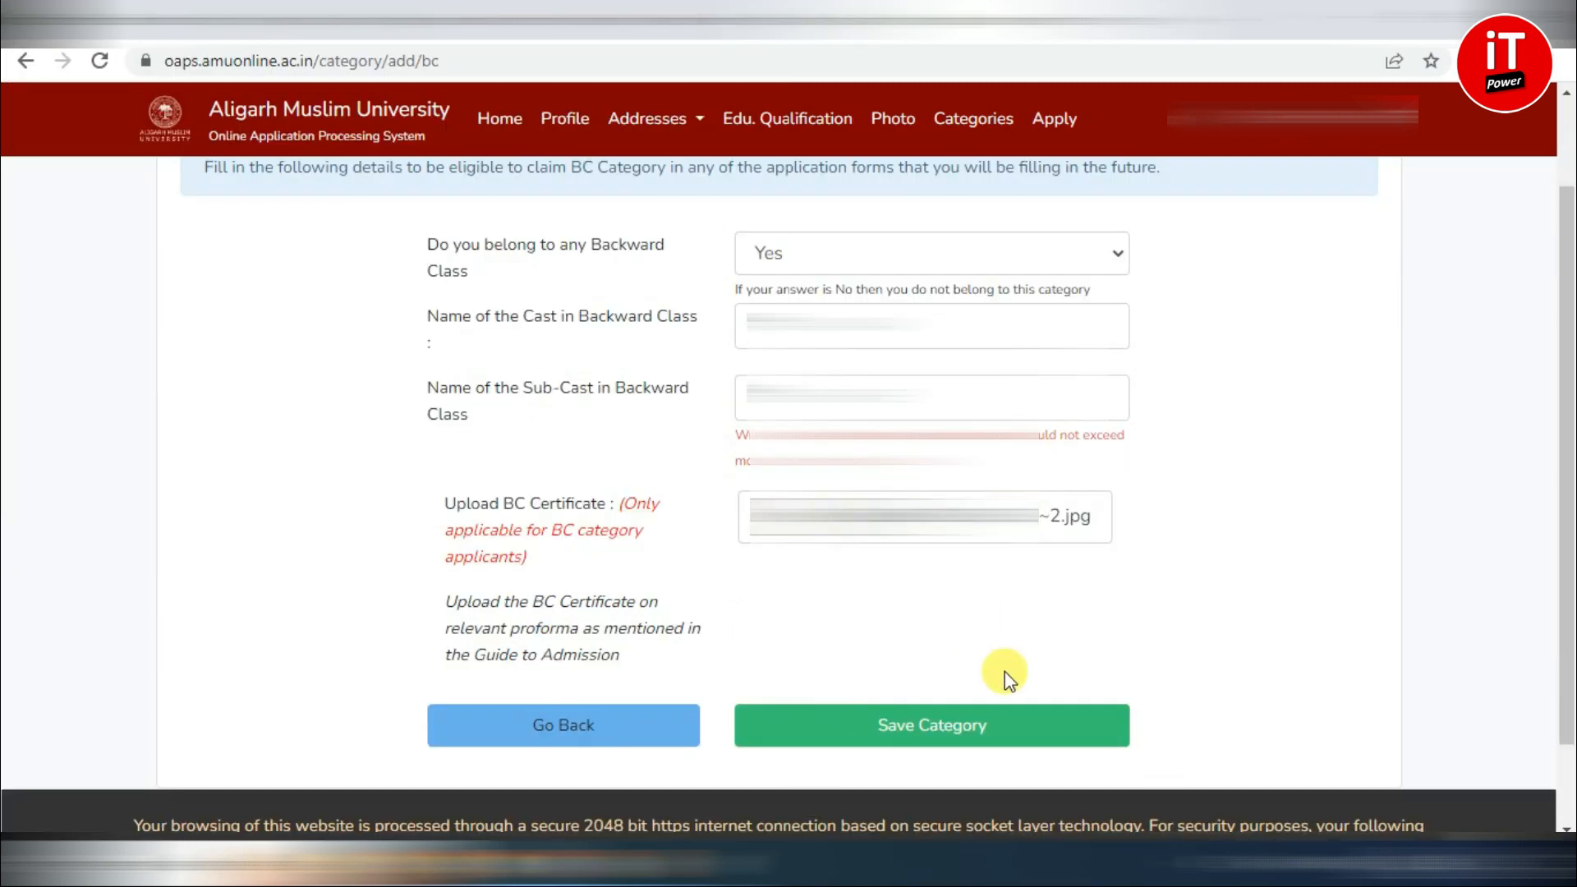
{"action": "left_click", "coordinate": [955, 738]}
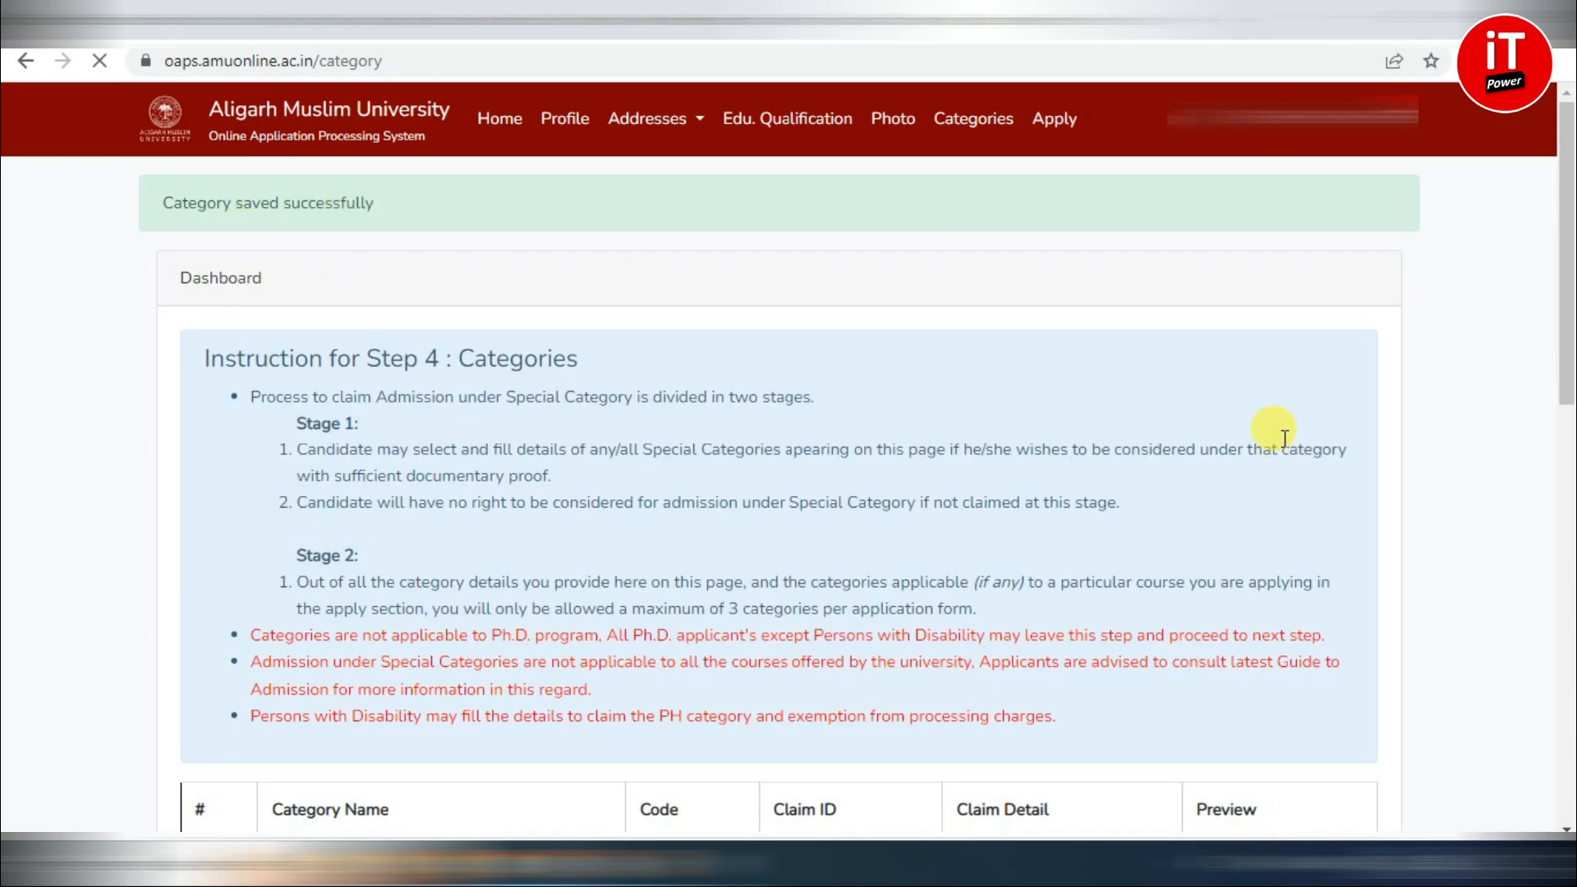
{"action": "scroll", "coordinate": [1278, 428], "scroll_direction": "down", "scroll_amount": 10}
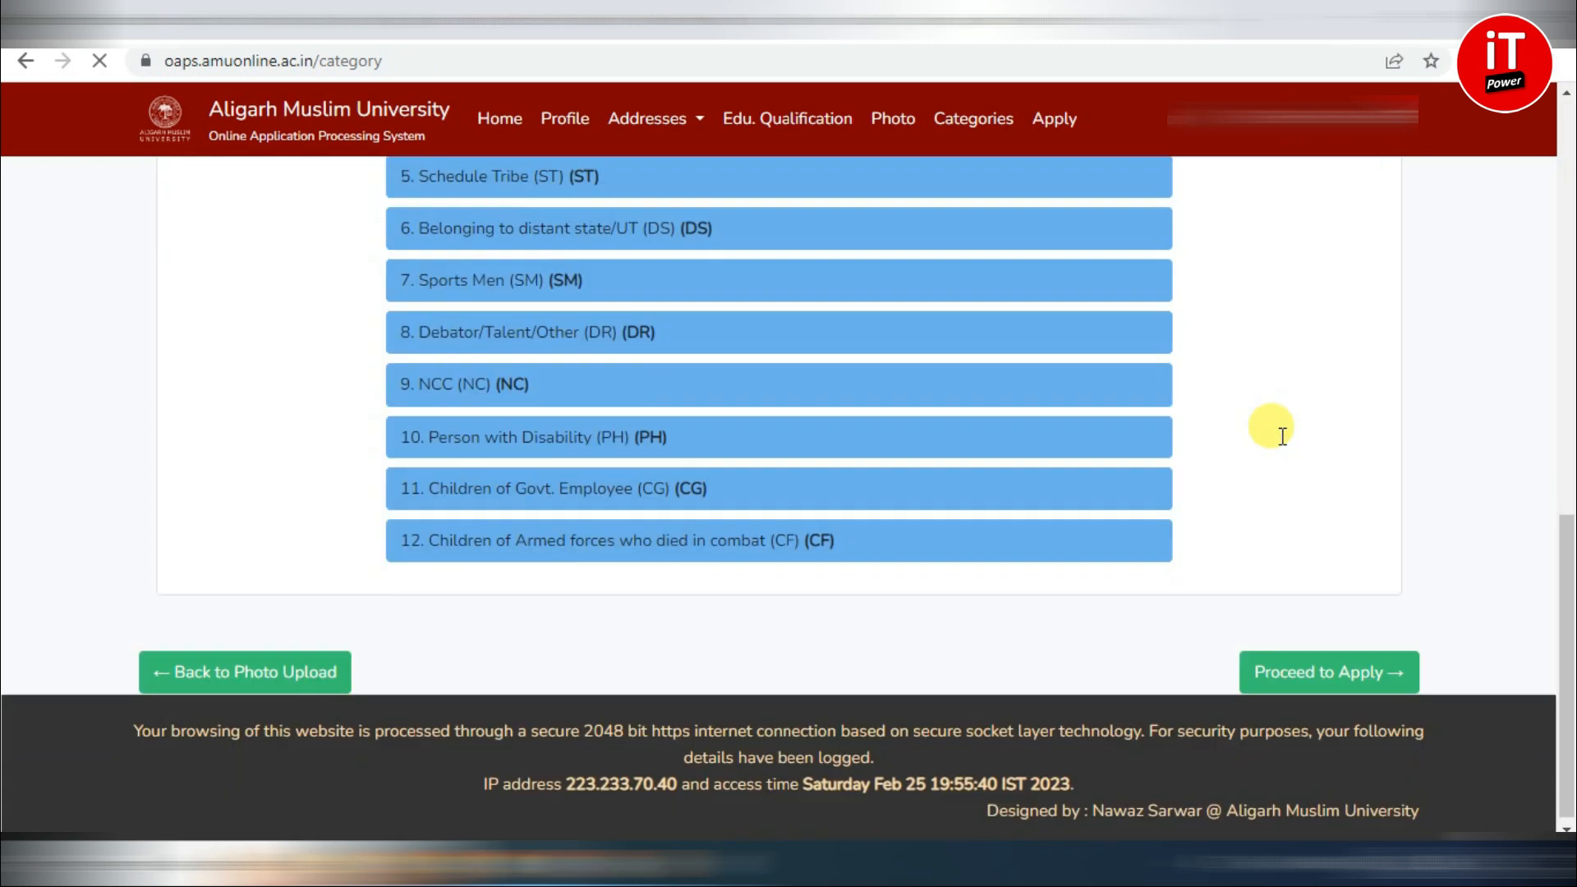
{"action": "left_click", "coordinate": [1325, 677]}
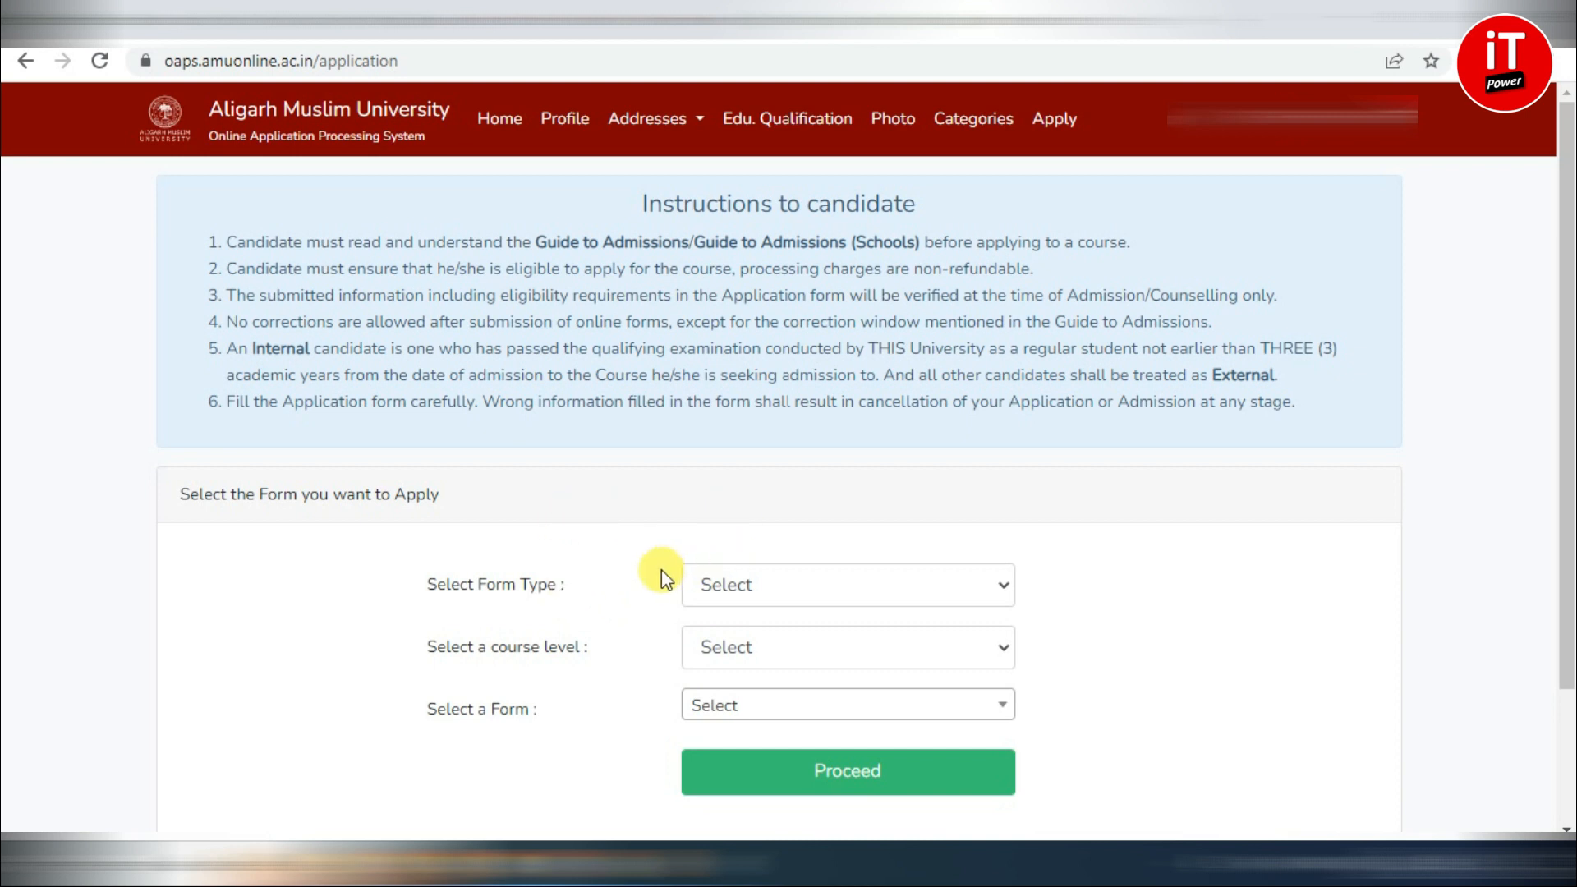
- Select the GENERAL form type, Bachelor's Degree Course level and B.Sc. (Hons) form, and proceed to its application details
{"action": "left_click", "coordinate": [759, 588]}
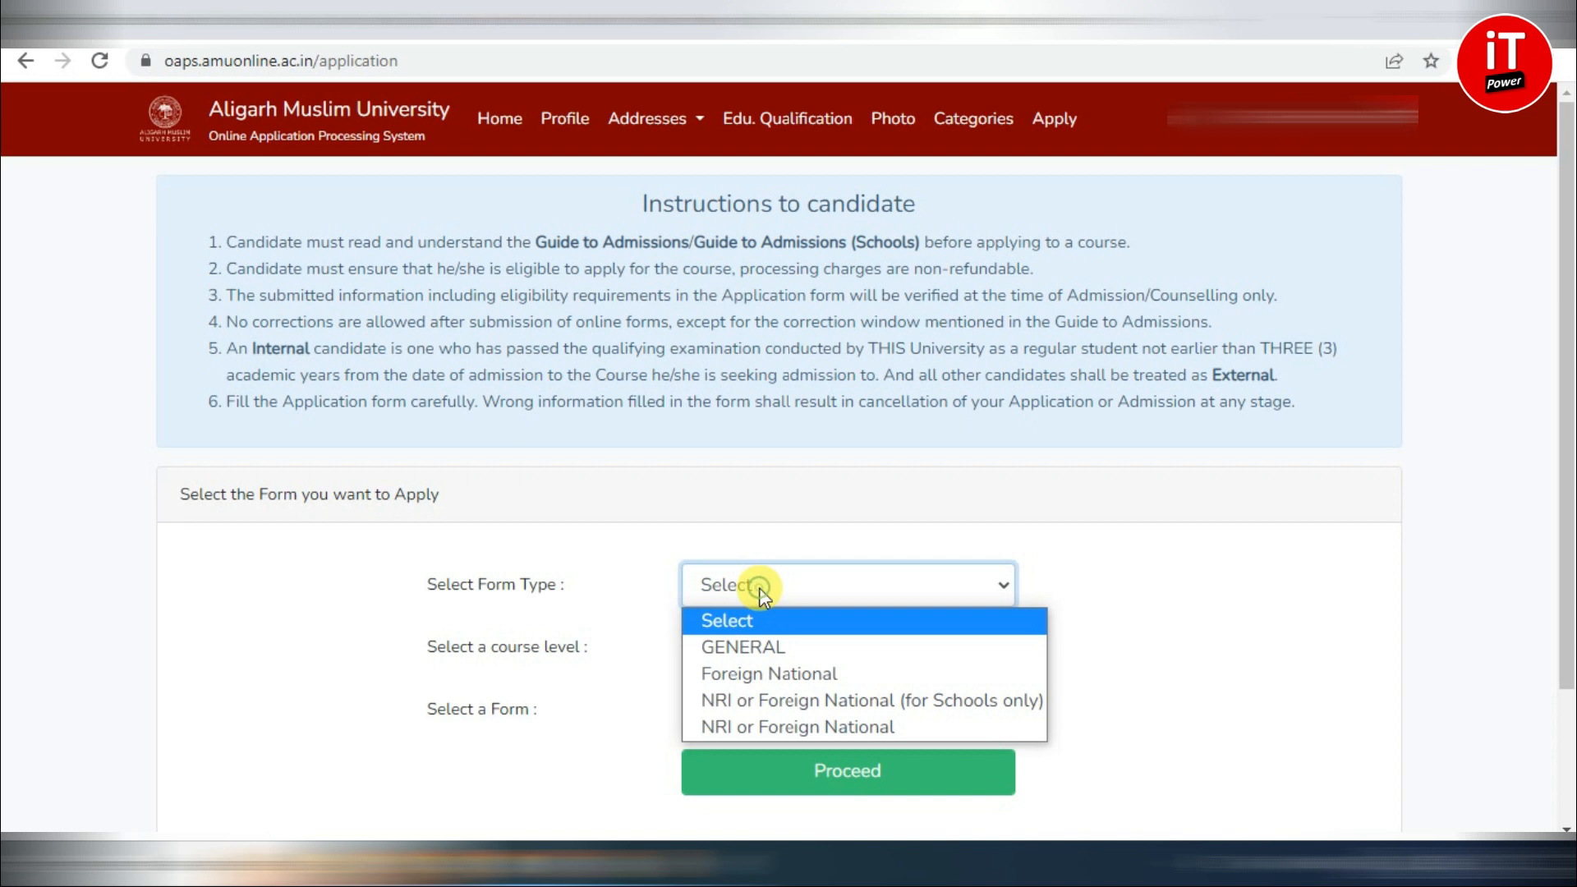
{"action": "left_click", "coordinate": [761, 657]}
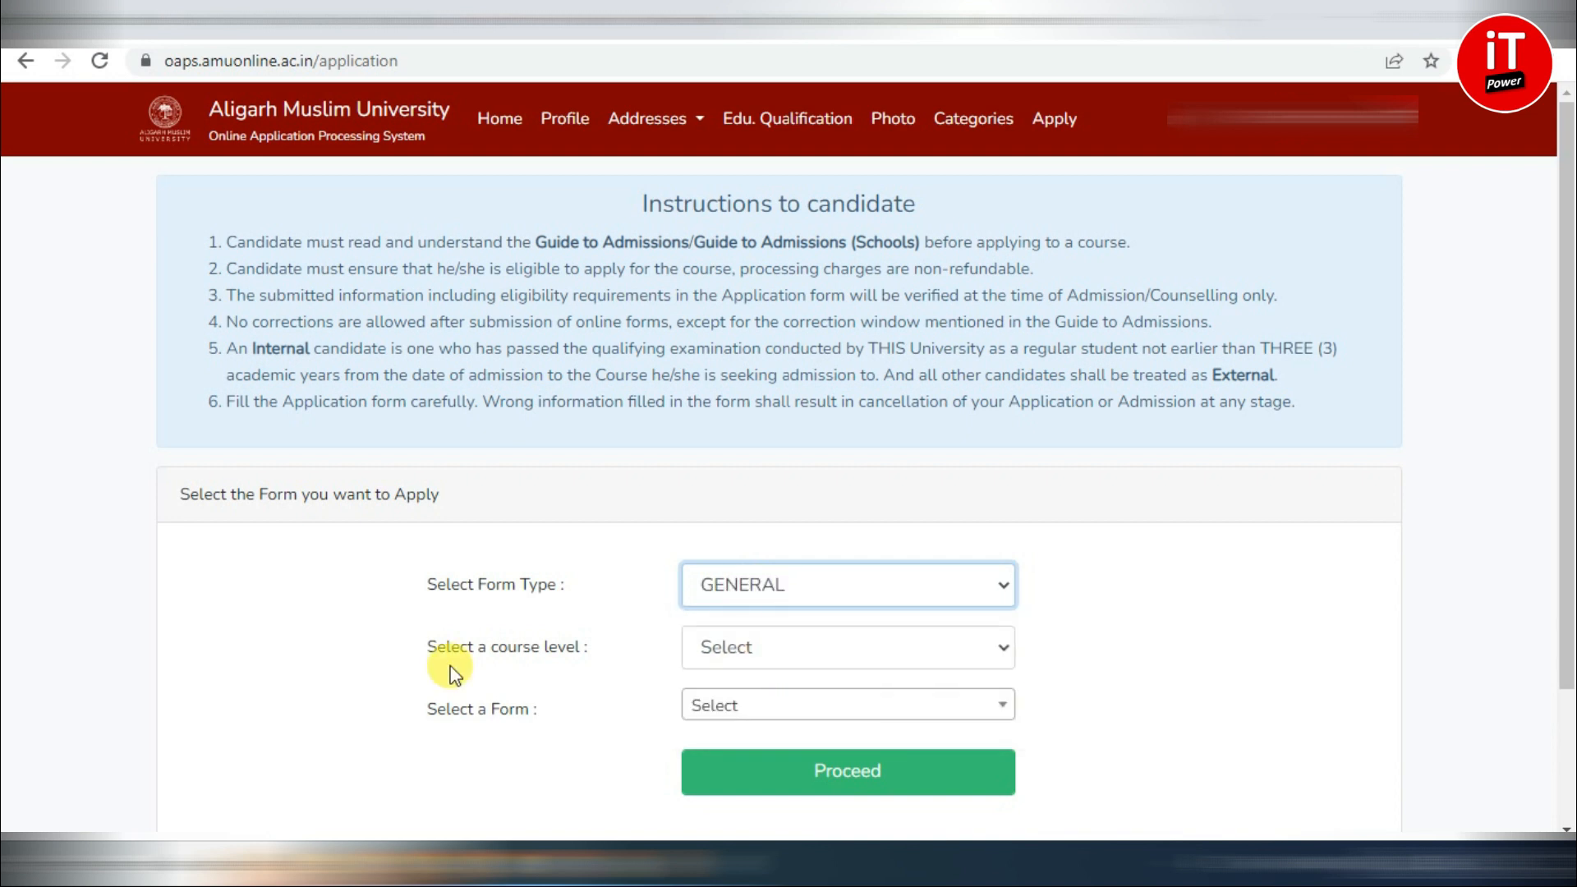
{"action": "left_click", "coordinate": [752, 654]}
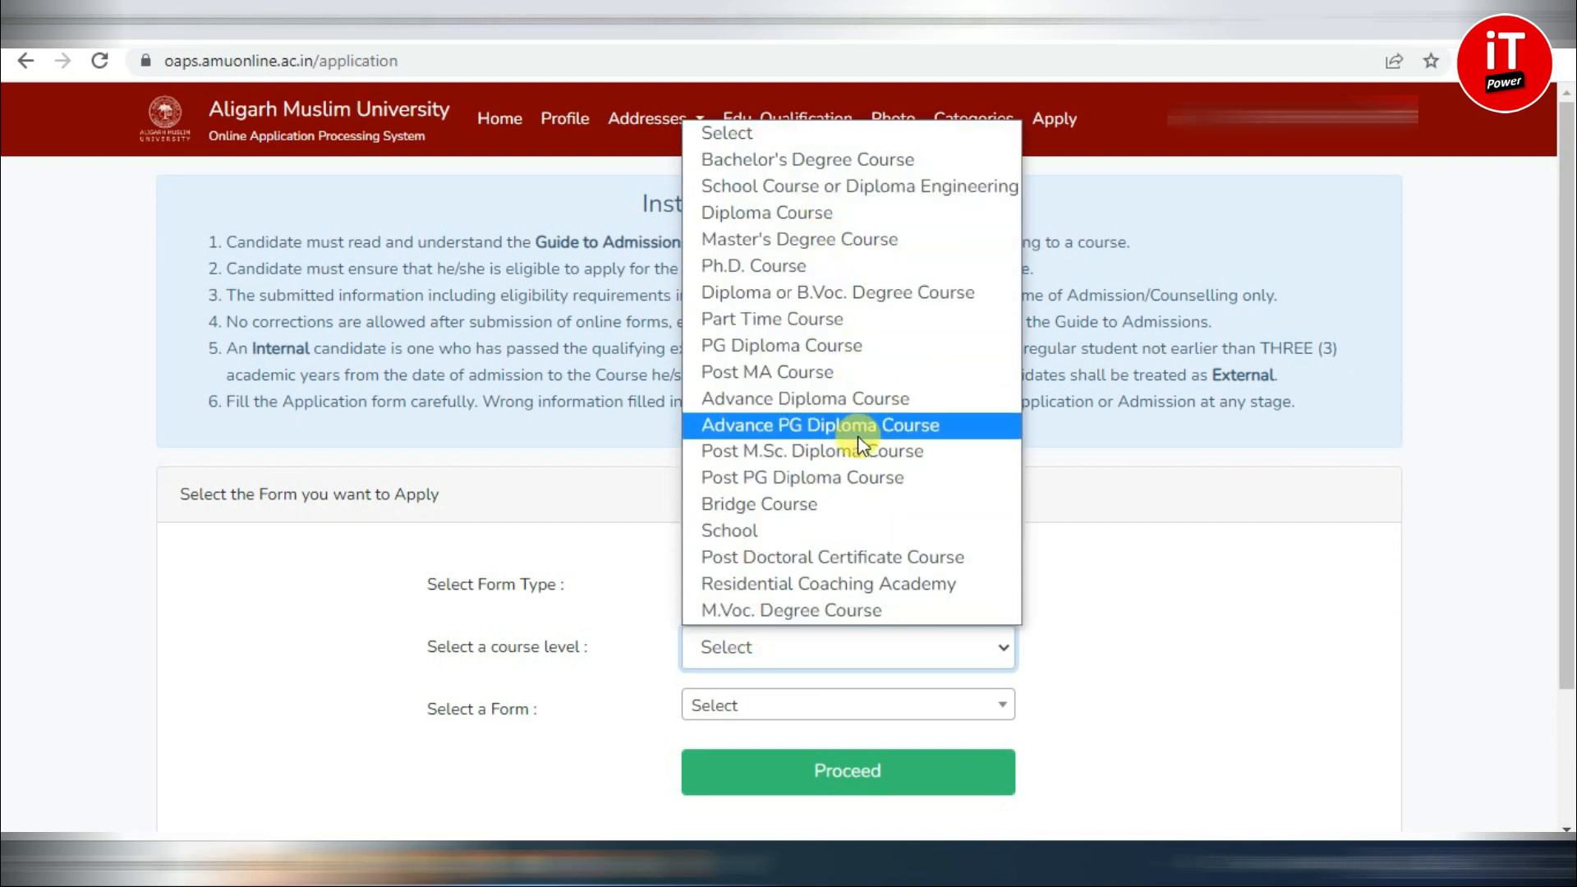
{"action": "left_click", "coordinate": [817, 160]}
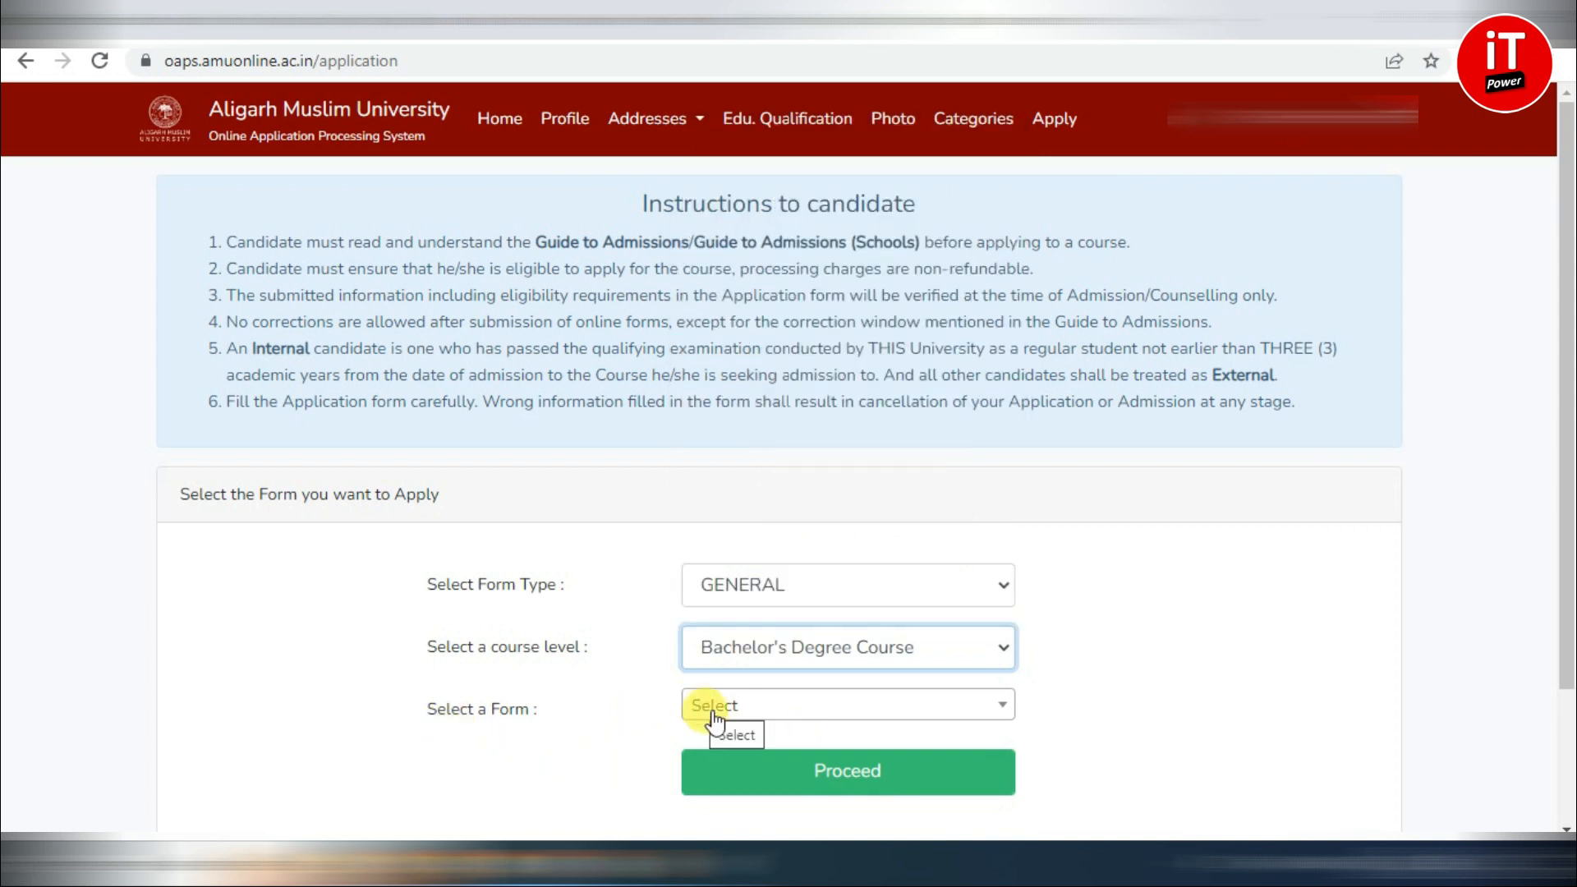
{"action": "left_click", "coordinate": [767, 717]}
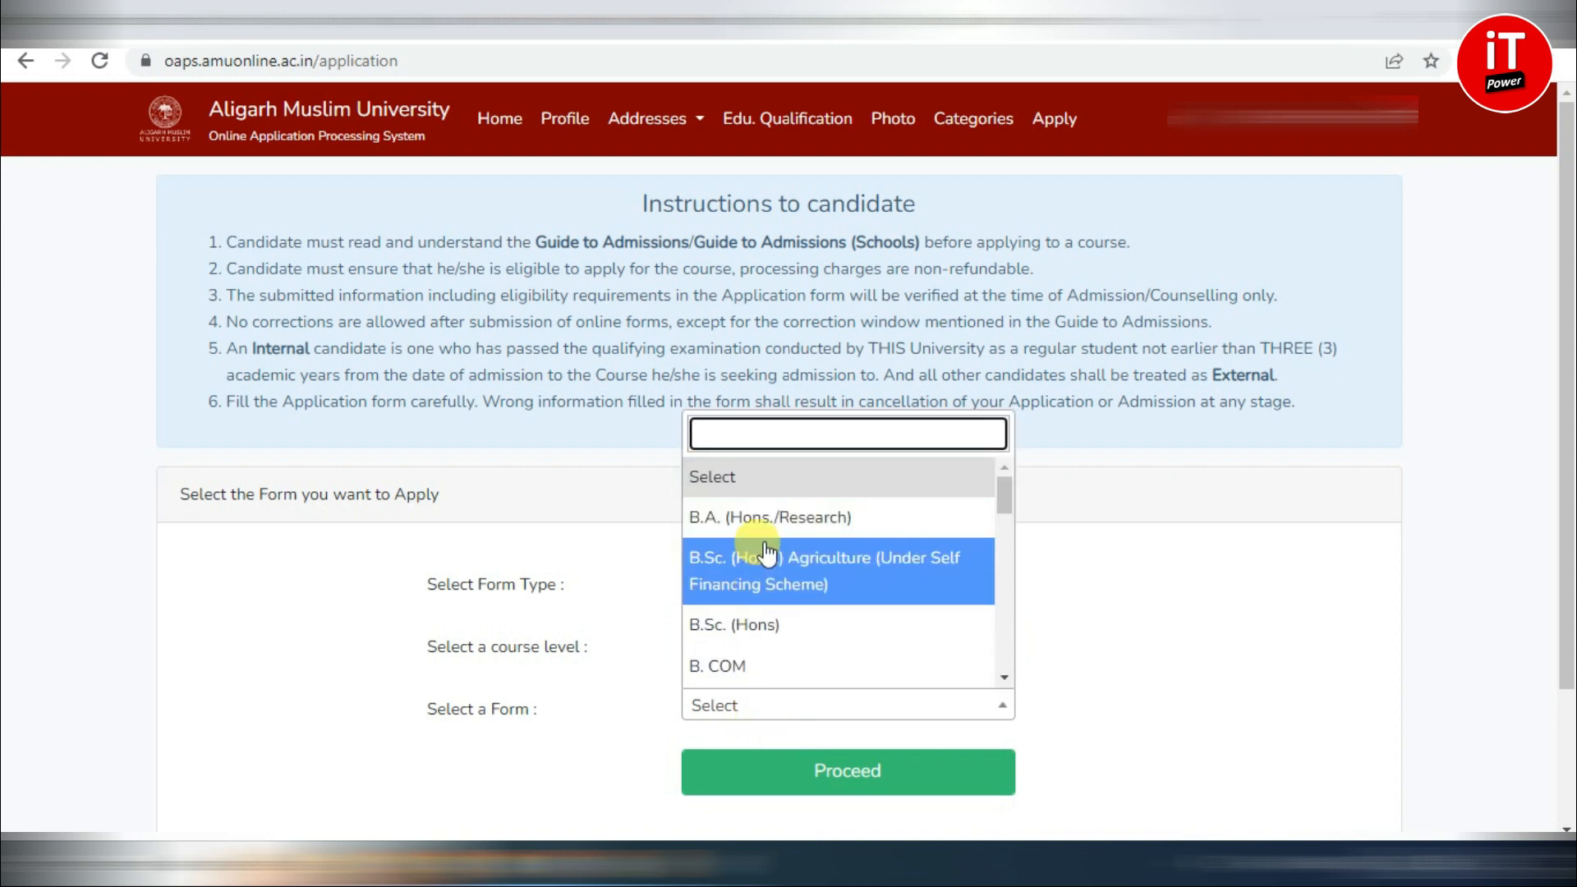
{"action": "left_click", "coordinate": [779, 629]}
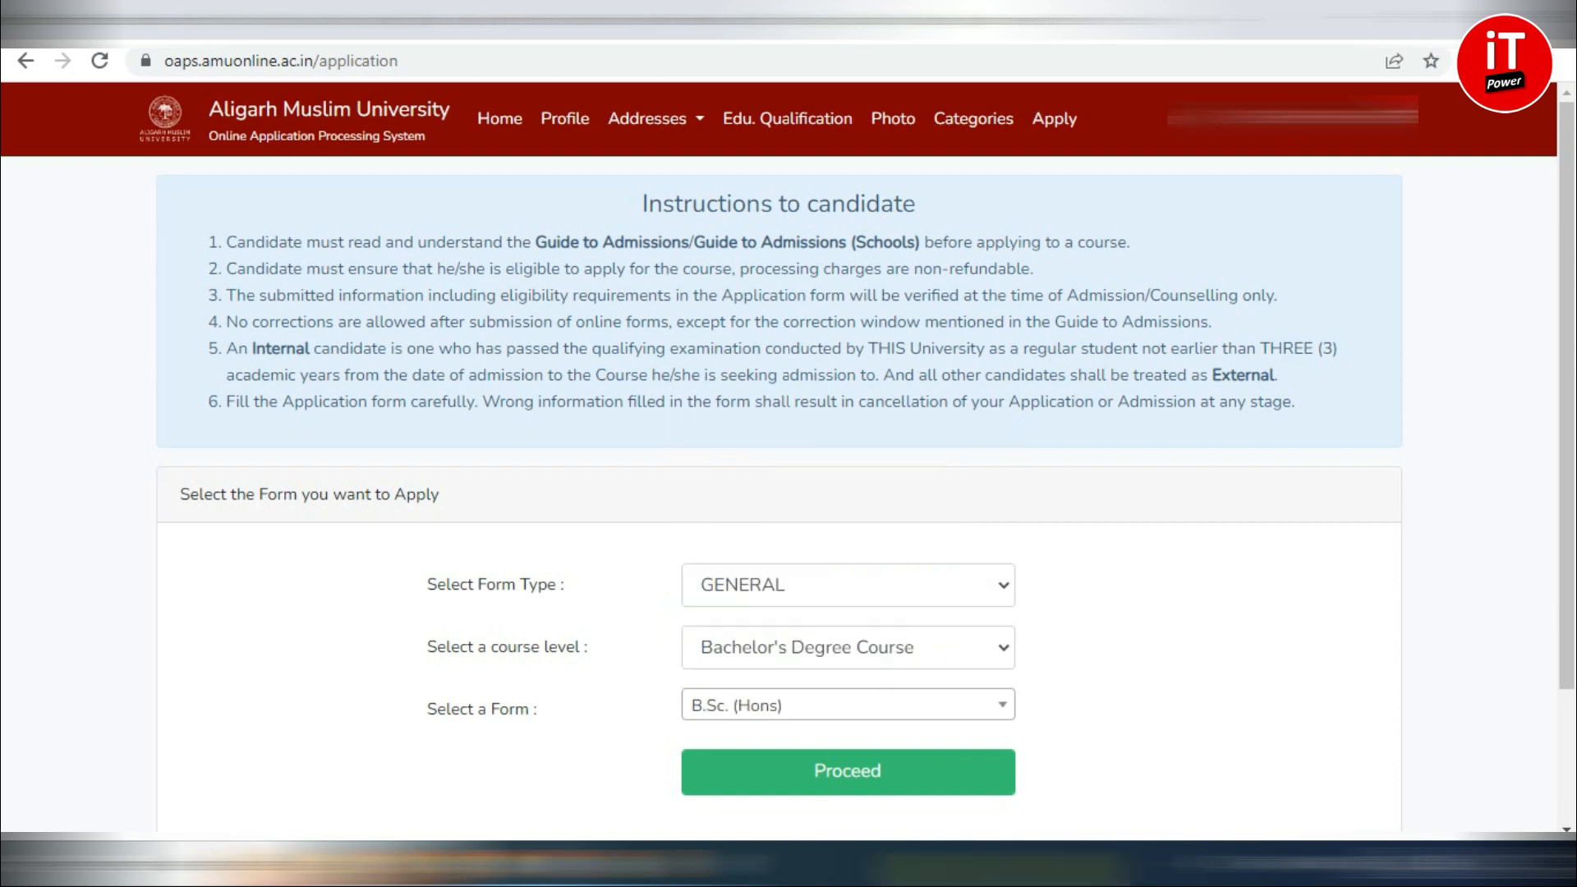
{"action": "left_click", "coordinate": [808, 791]}
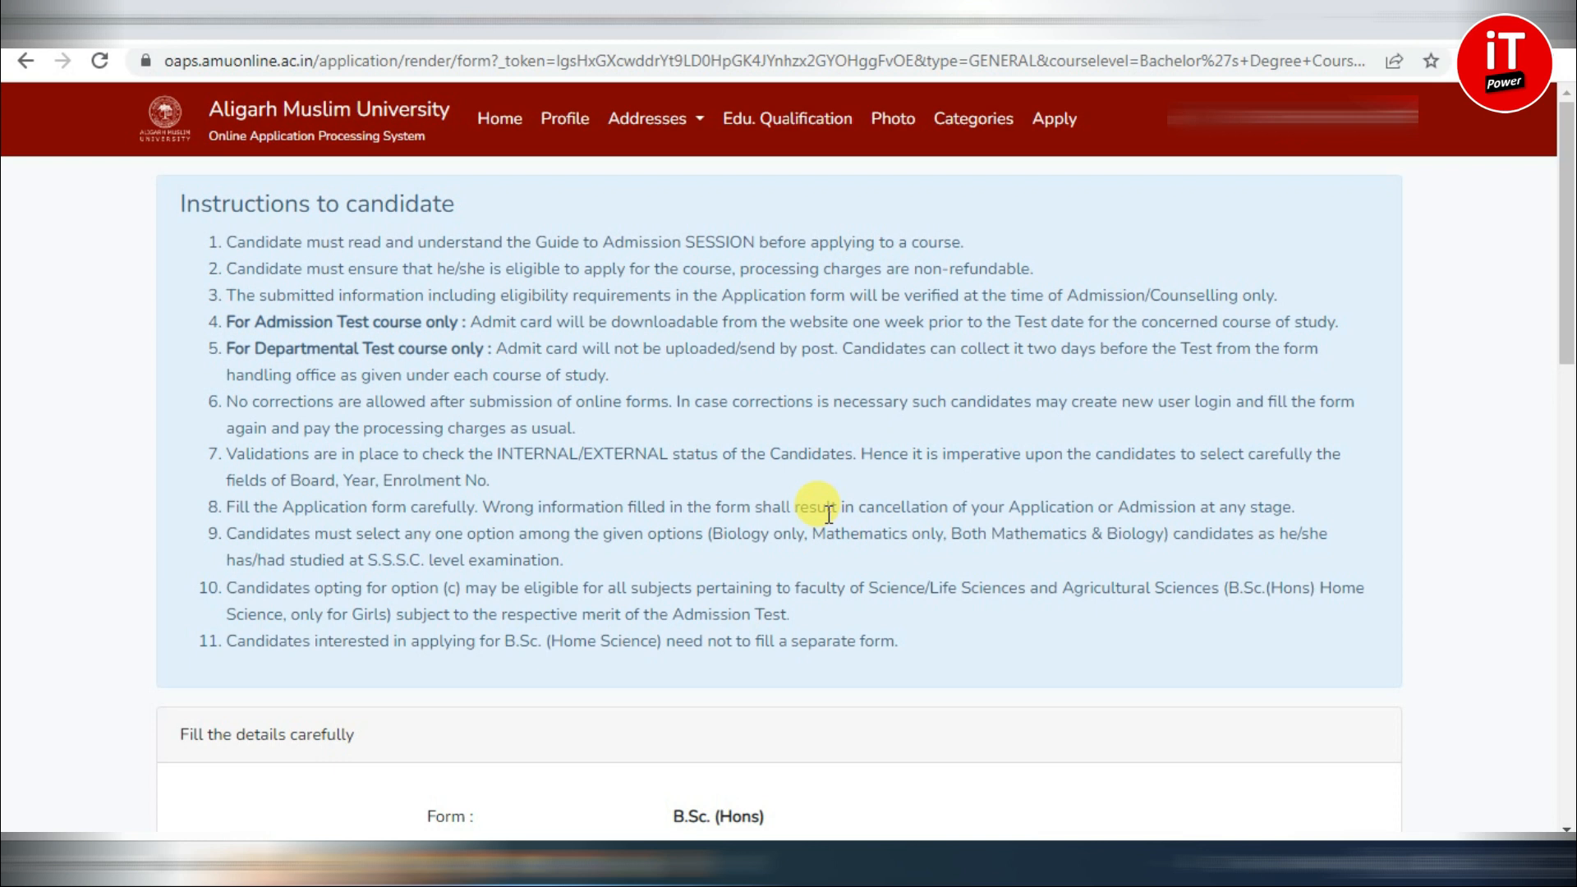
- In the B.Sc. (Hons) form, set the gender to MALE and the qualifying exam to CLASS 12 - (2023)
{"action": "scroll", "coordinate": [825, 500], "scroll_direction": "down", "scroll_amount": 5}
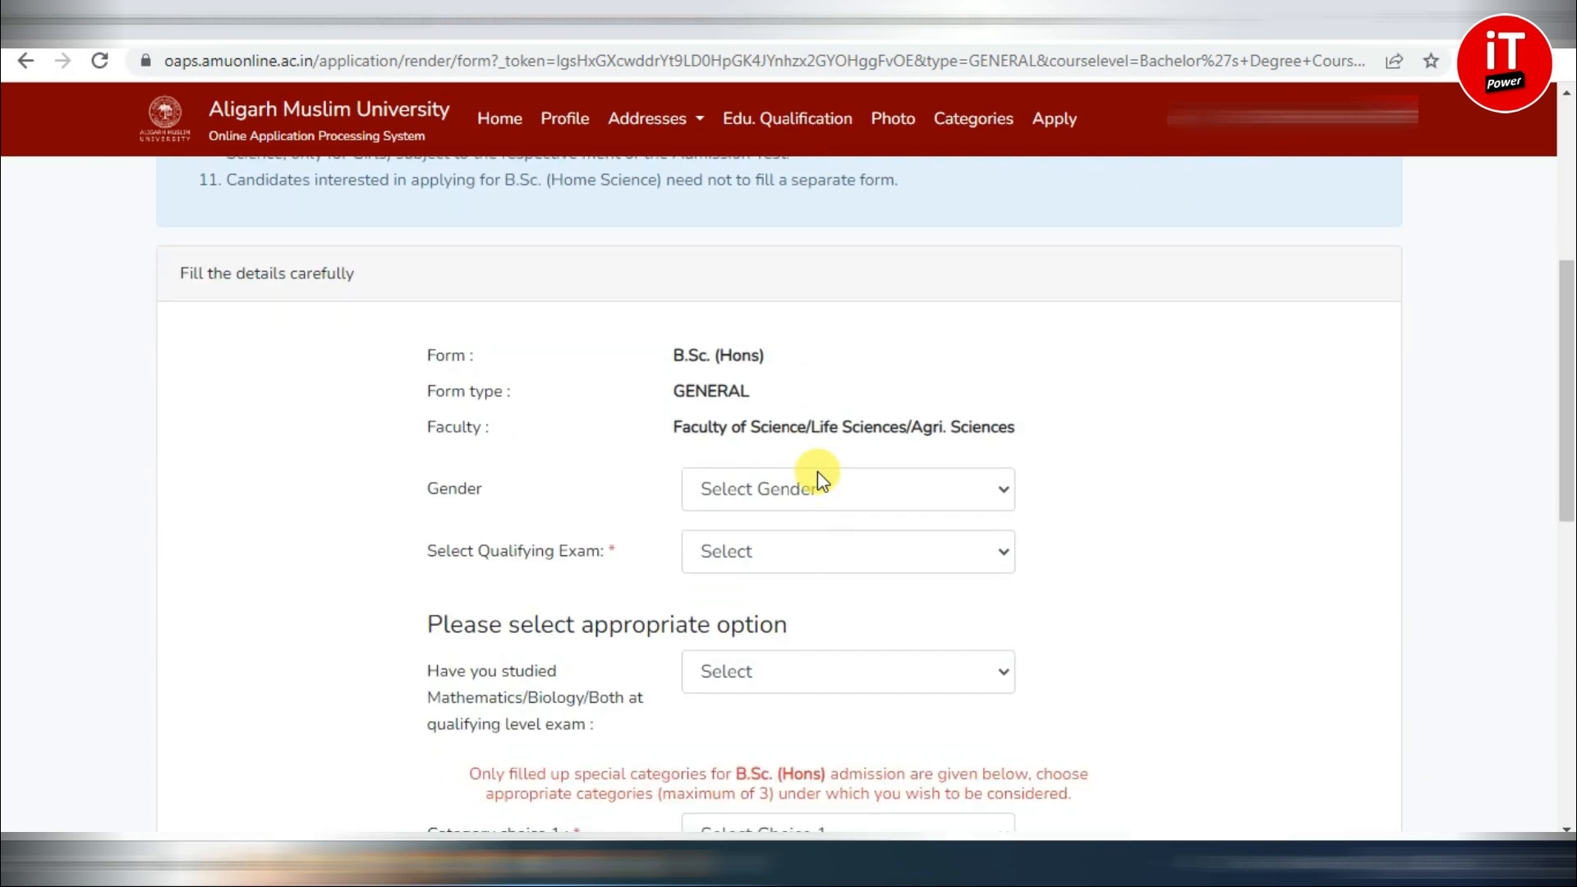
{"action": "left_click", "coordinate": [807, 491]}
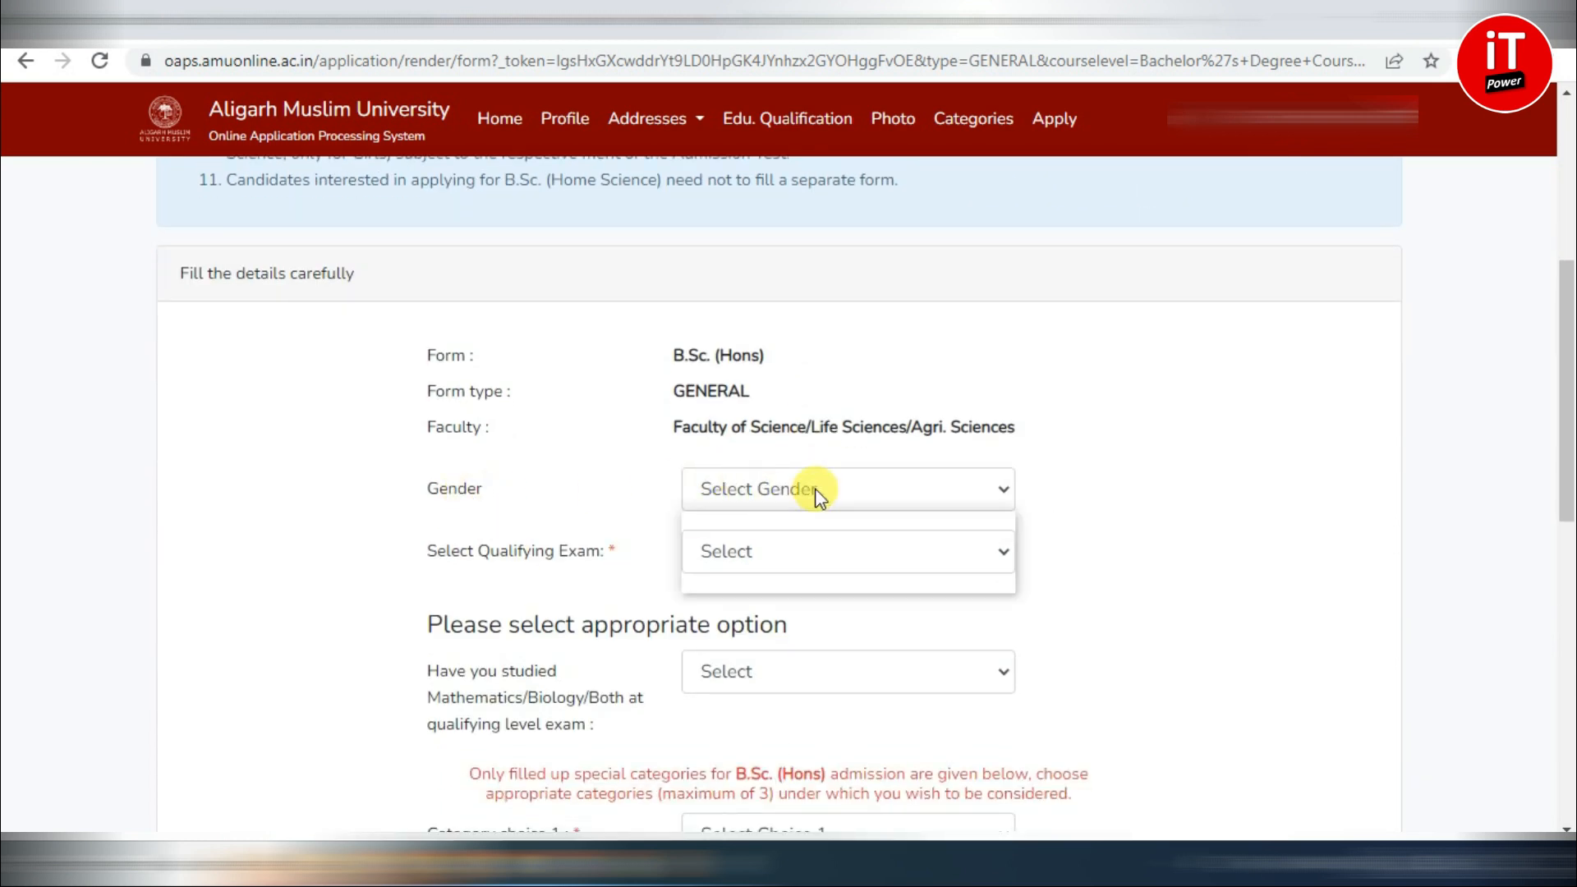
{"action": "left_click", "coordinate": [787, 549]}
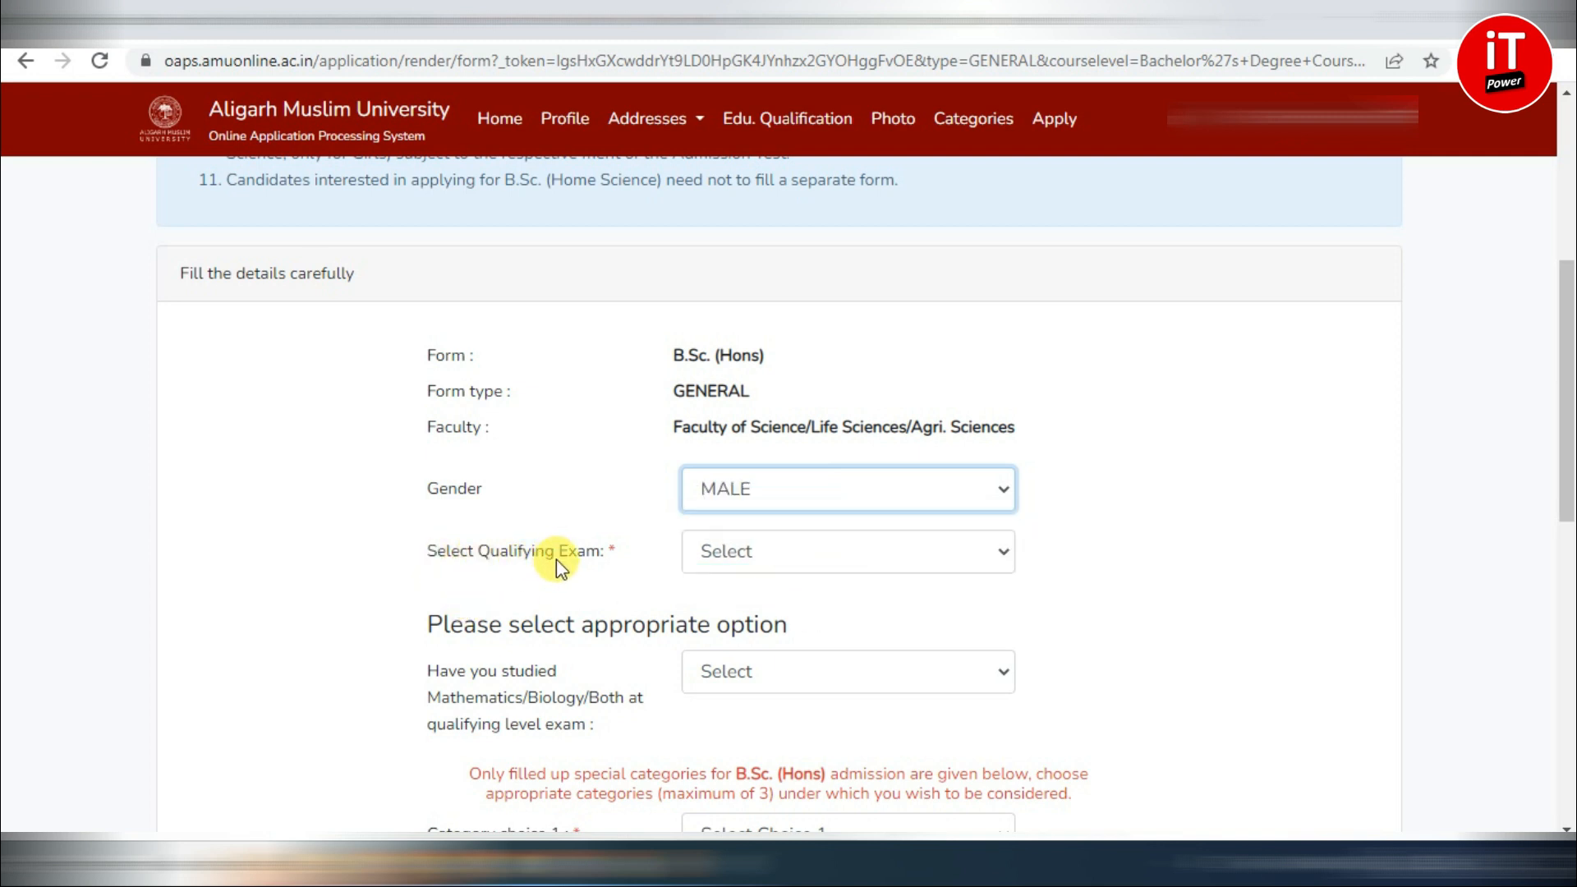
{"action": "left_click", "coordinate": [761, 558]}
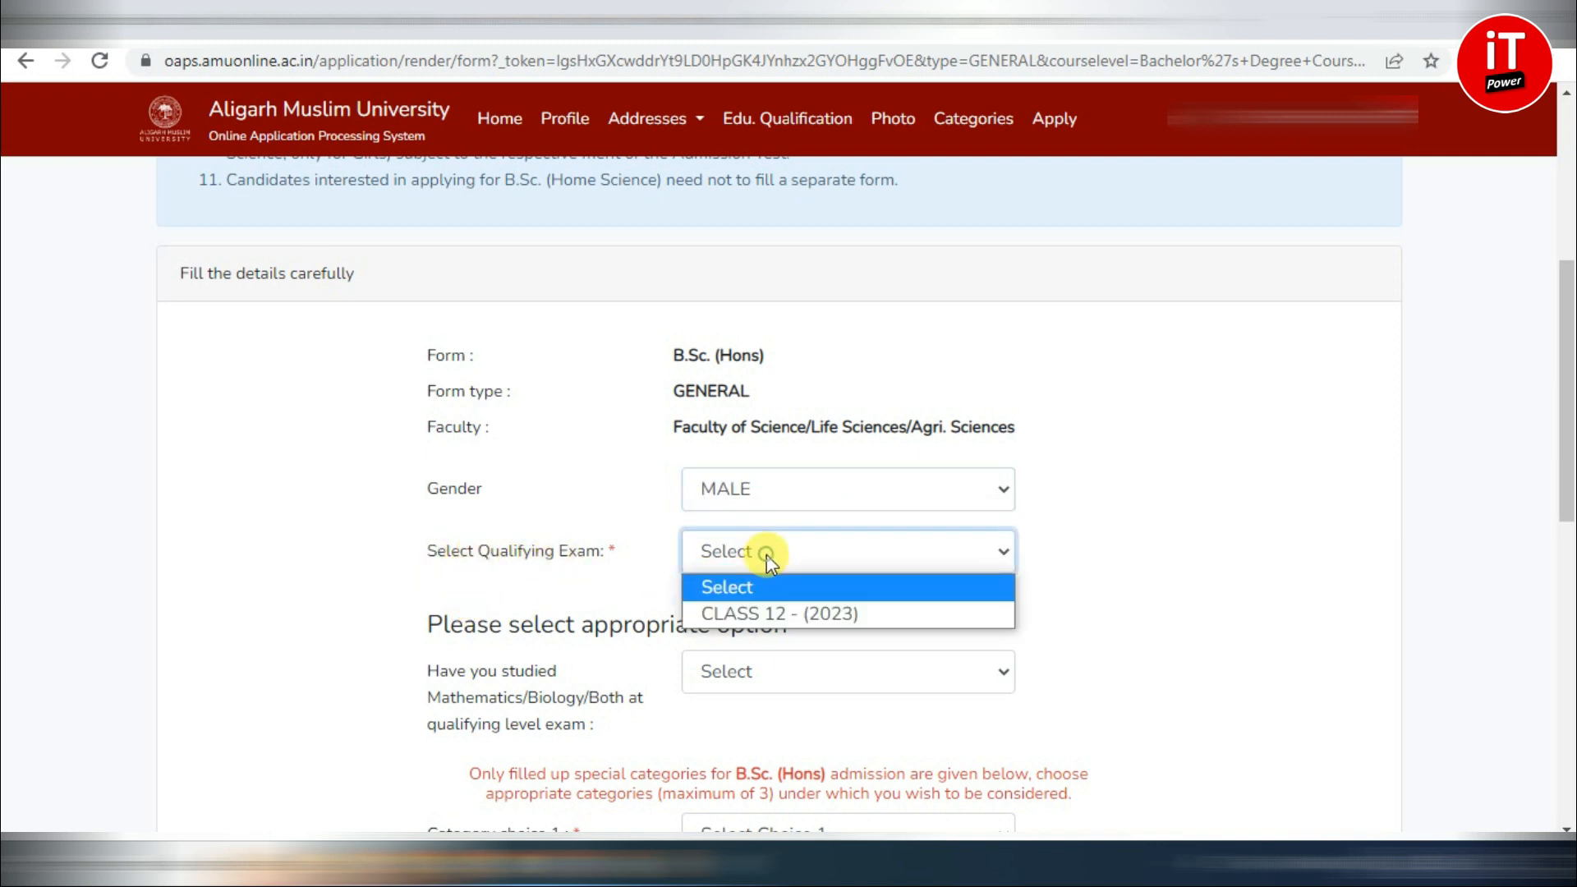
{"action": "left_click", "coordinate": [794, 611]}
- Choose Mathematics as the subject studied at qualifying level and Backward Class (BC) as category choice 1
{"action": "scroll", "coordinate": [584, 667], "scroll_direction": "down", "scroll_amount": 2}
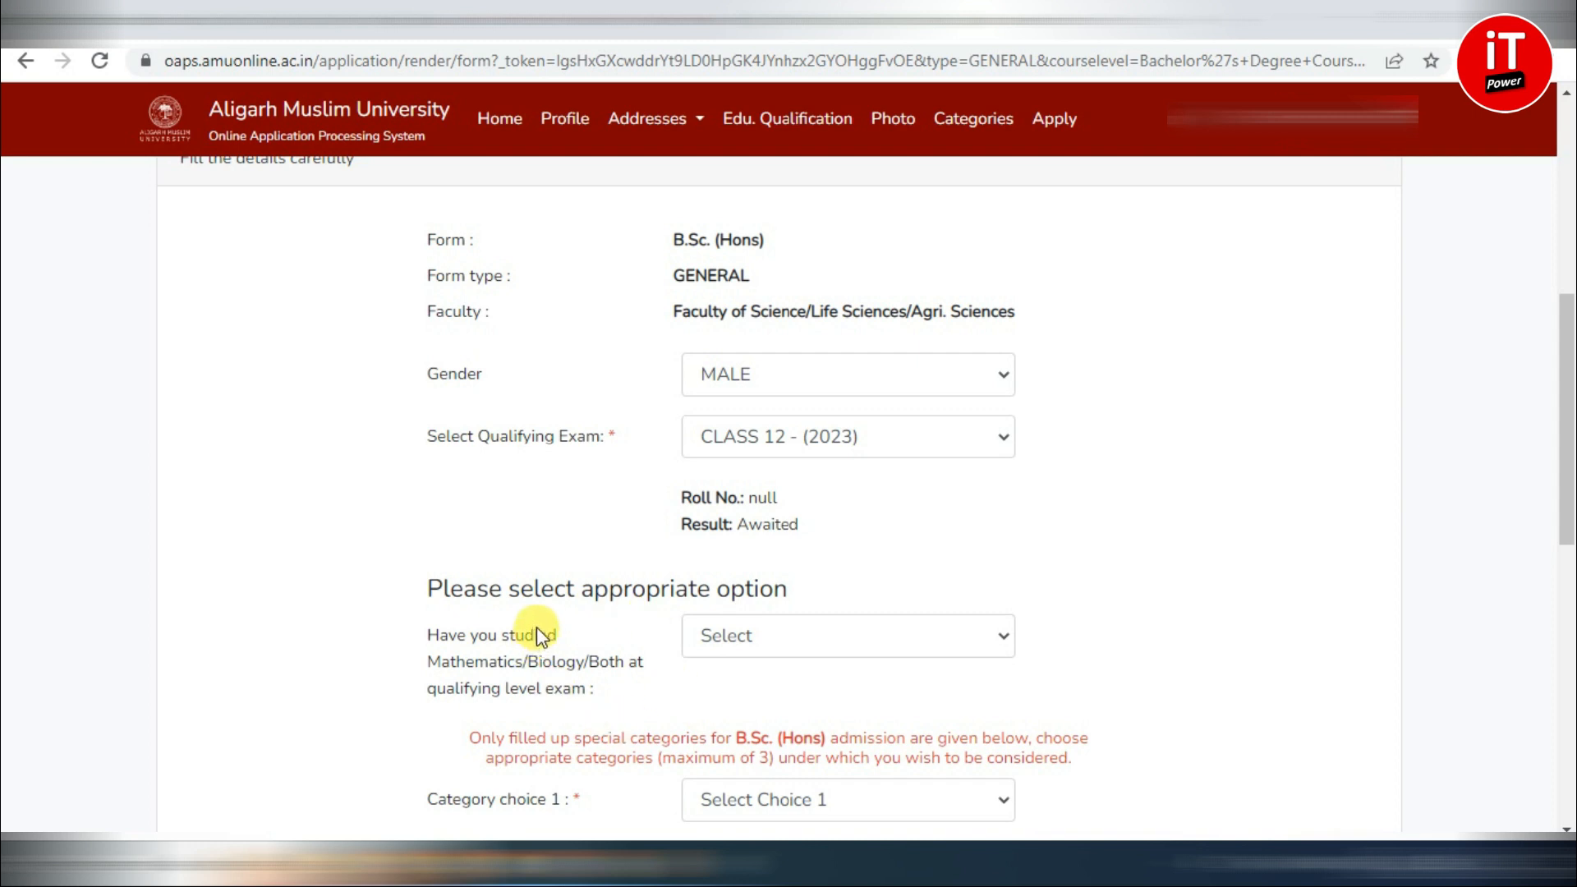
{"action": "left_click", "coordinate": [786, 642]}
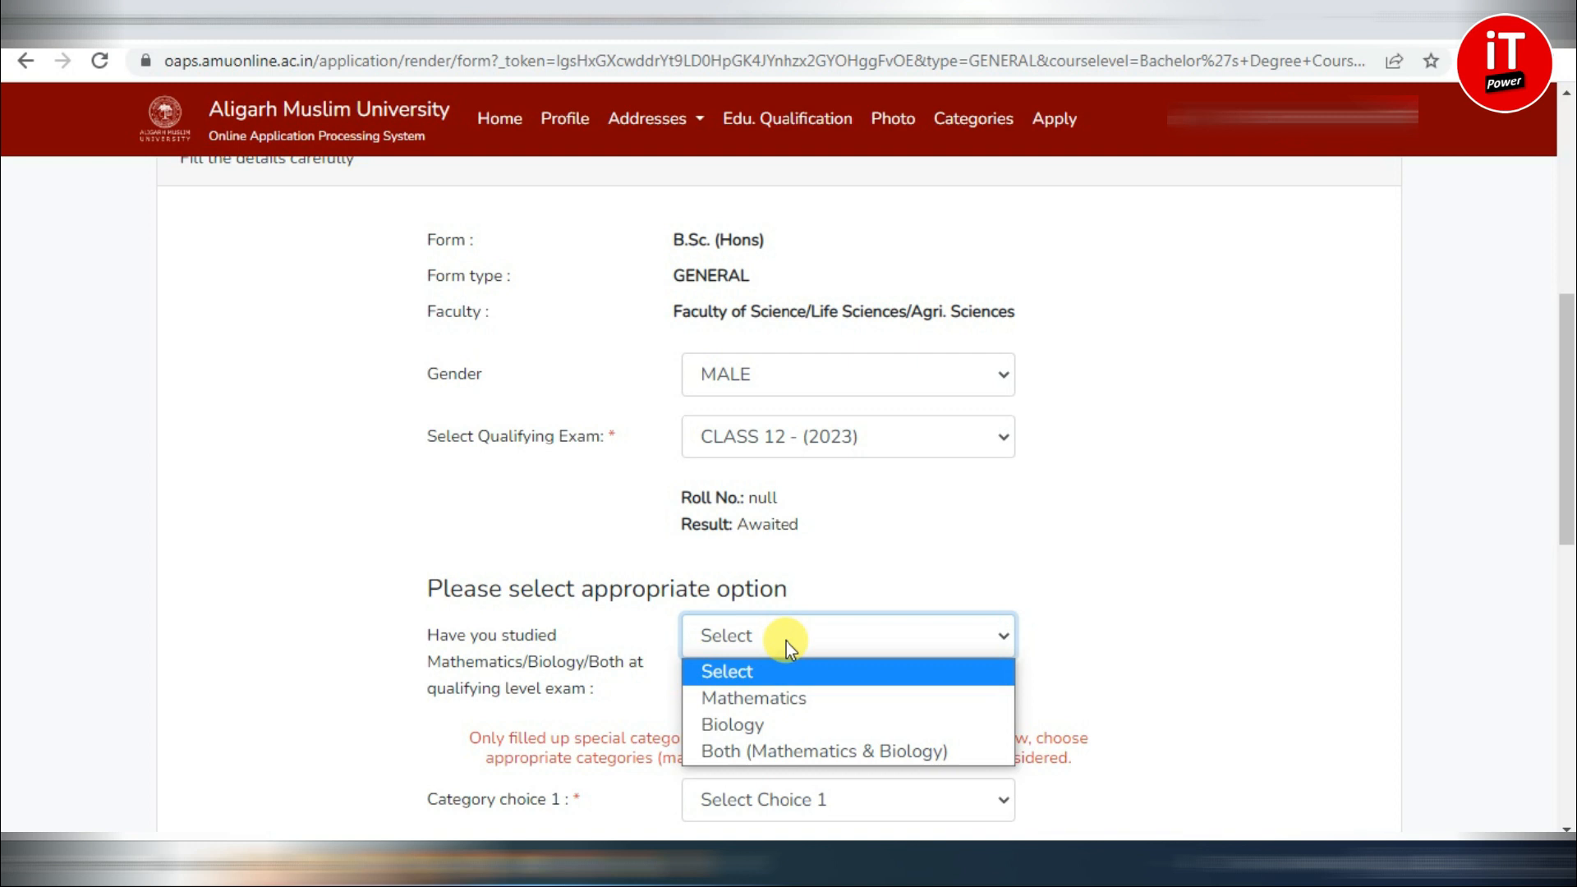
{"action": "left_click", "coordinate": [795, 698]}
{"action": "scroll", "coordinate": [795, 695], "scroll_direction": "down", "scroll_amount": 4}
{"action": "left_click", "coordinate": [734, 457]}
{"action": "left_click", "coordinate": [750, 515]}
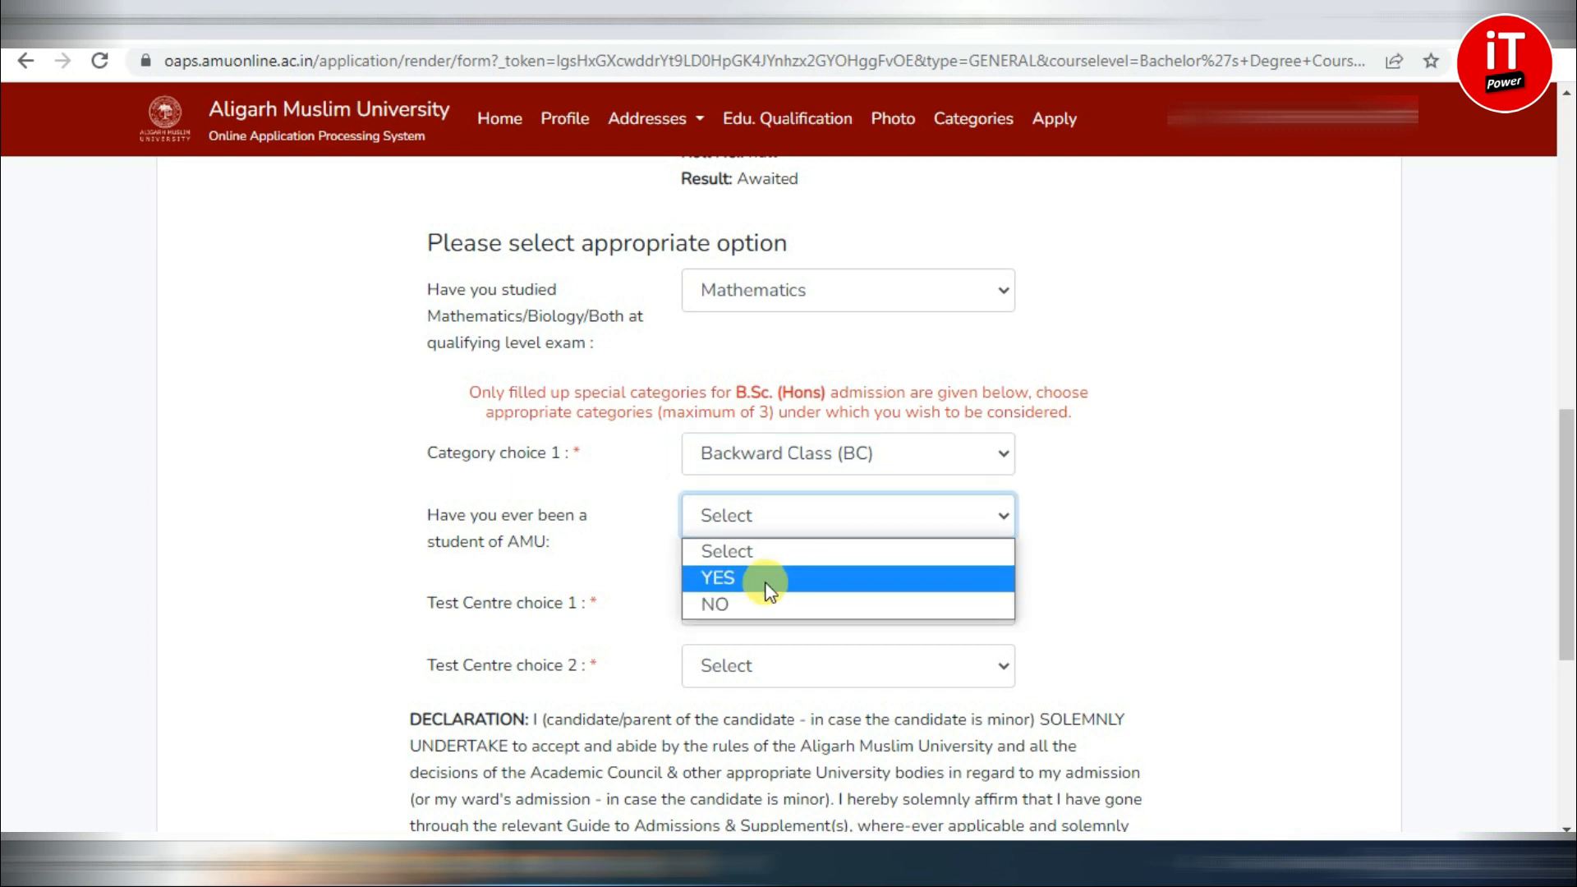
- Answer NO to ever having been an AMU student, and choose Aligarh (U.P.) and Kolkata (W.B.) as first and second test centres
{"action": "left_click", "coordinate": [756, 571]}
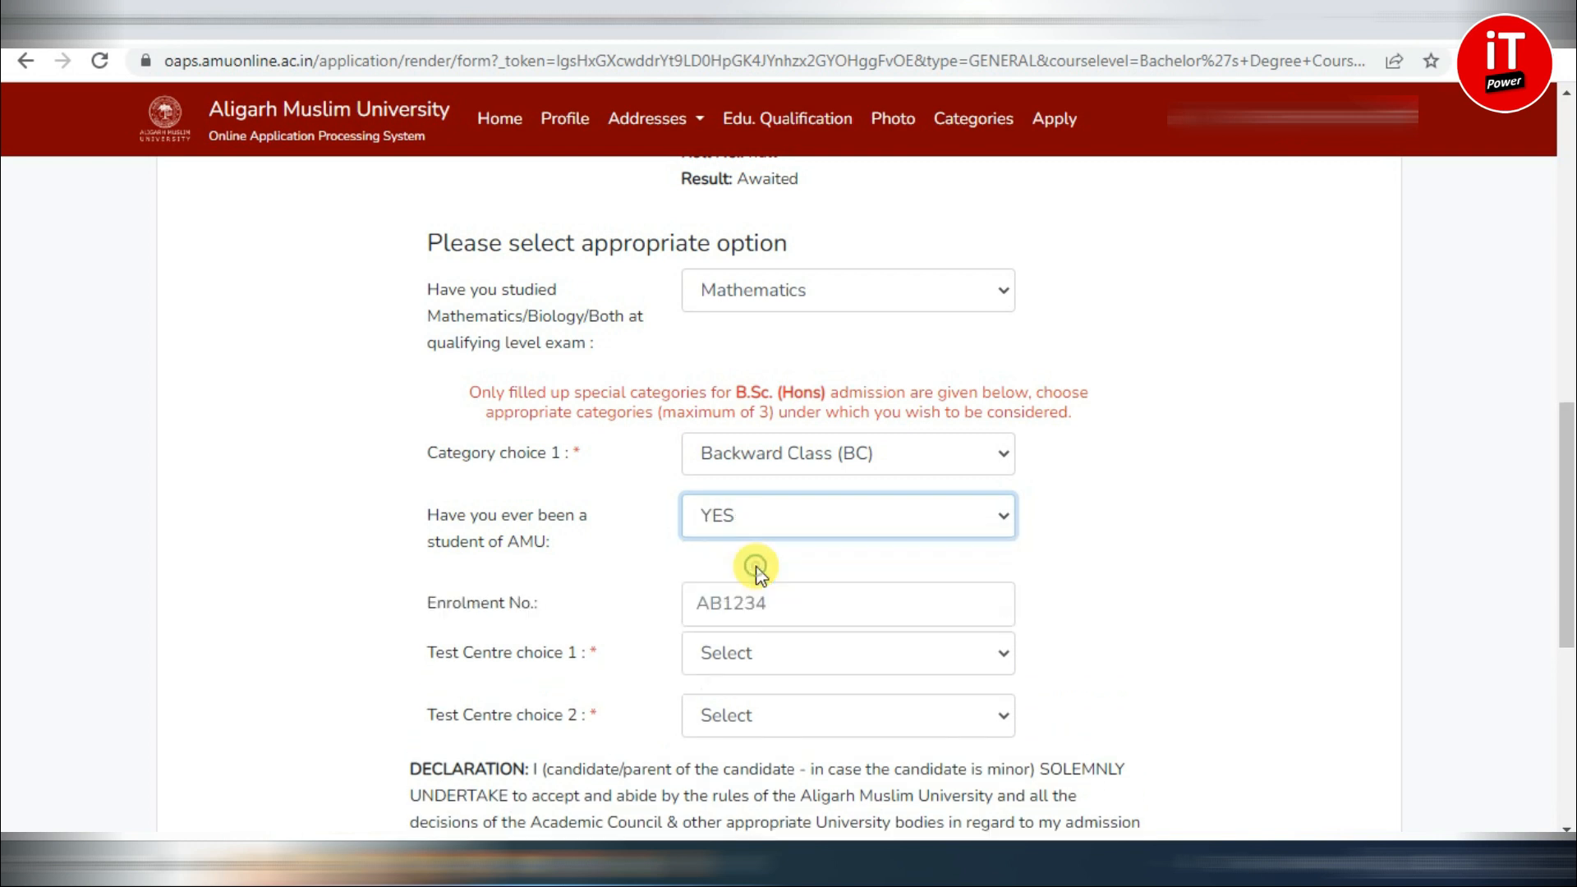
{"action": "left_click", "coordinate": [771, 518]}
{"action": "left_click", "coordinate": [733, 609]}
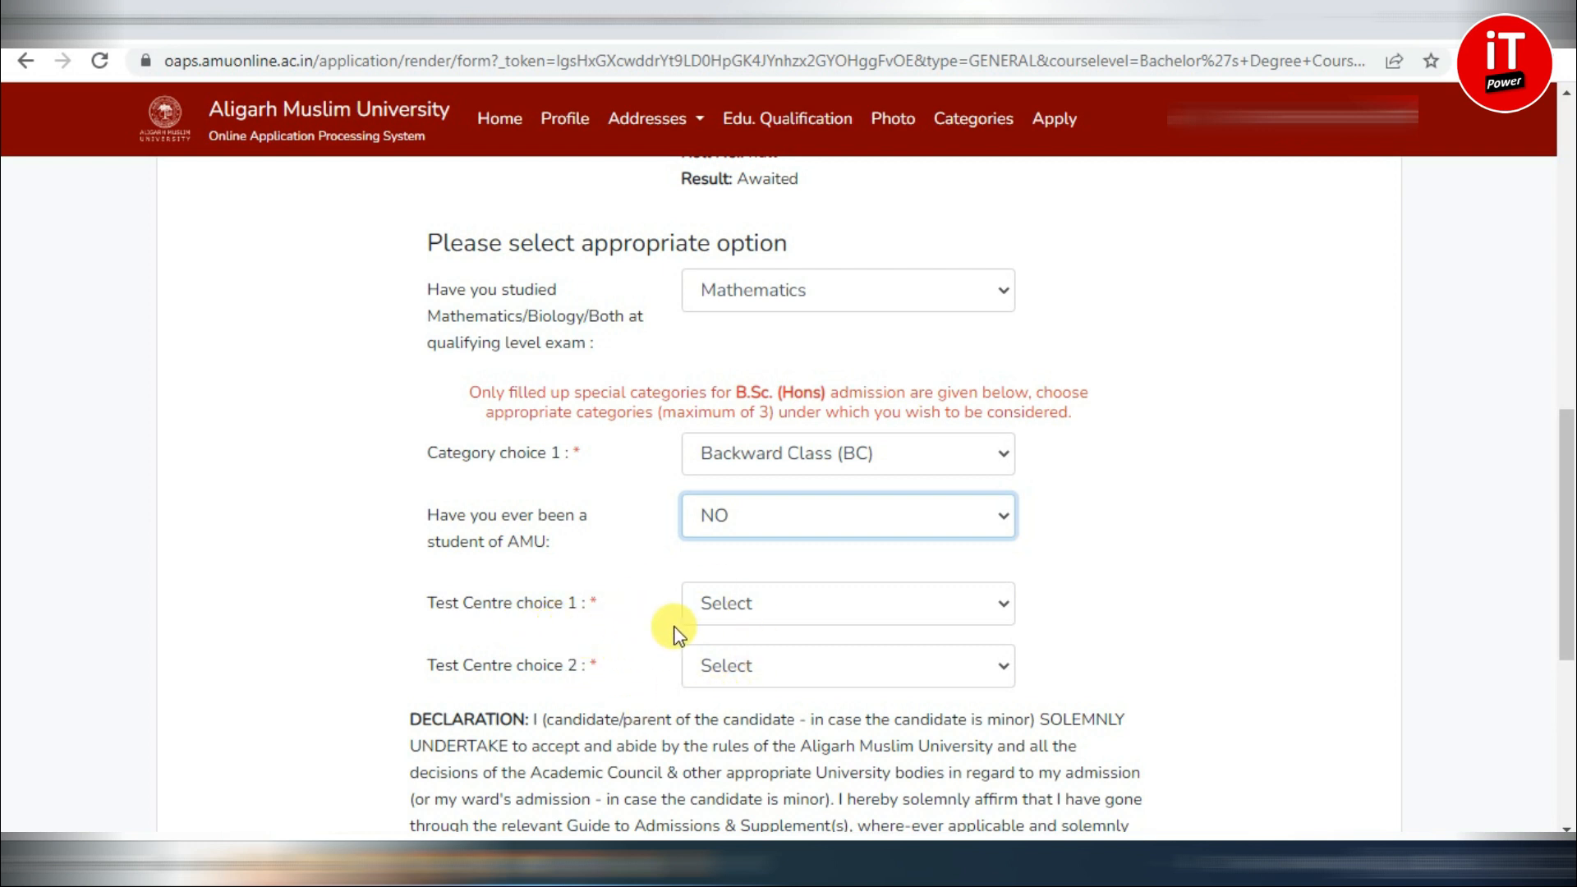
{"action": "left_click", "coordinate": [756, 614]}
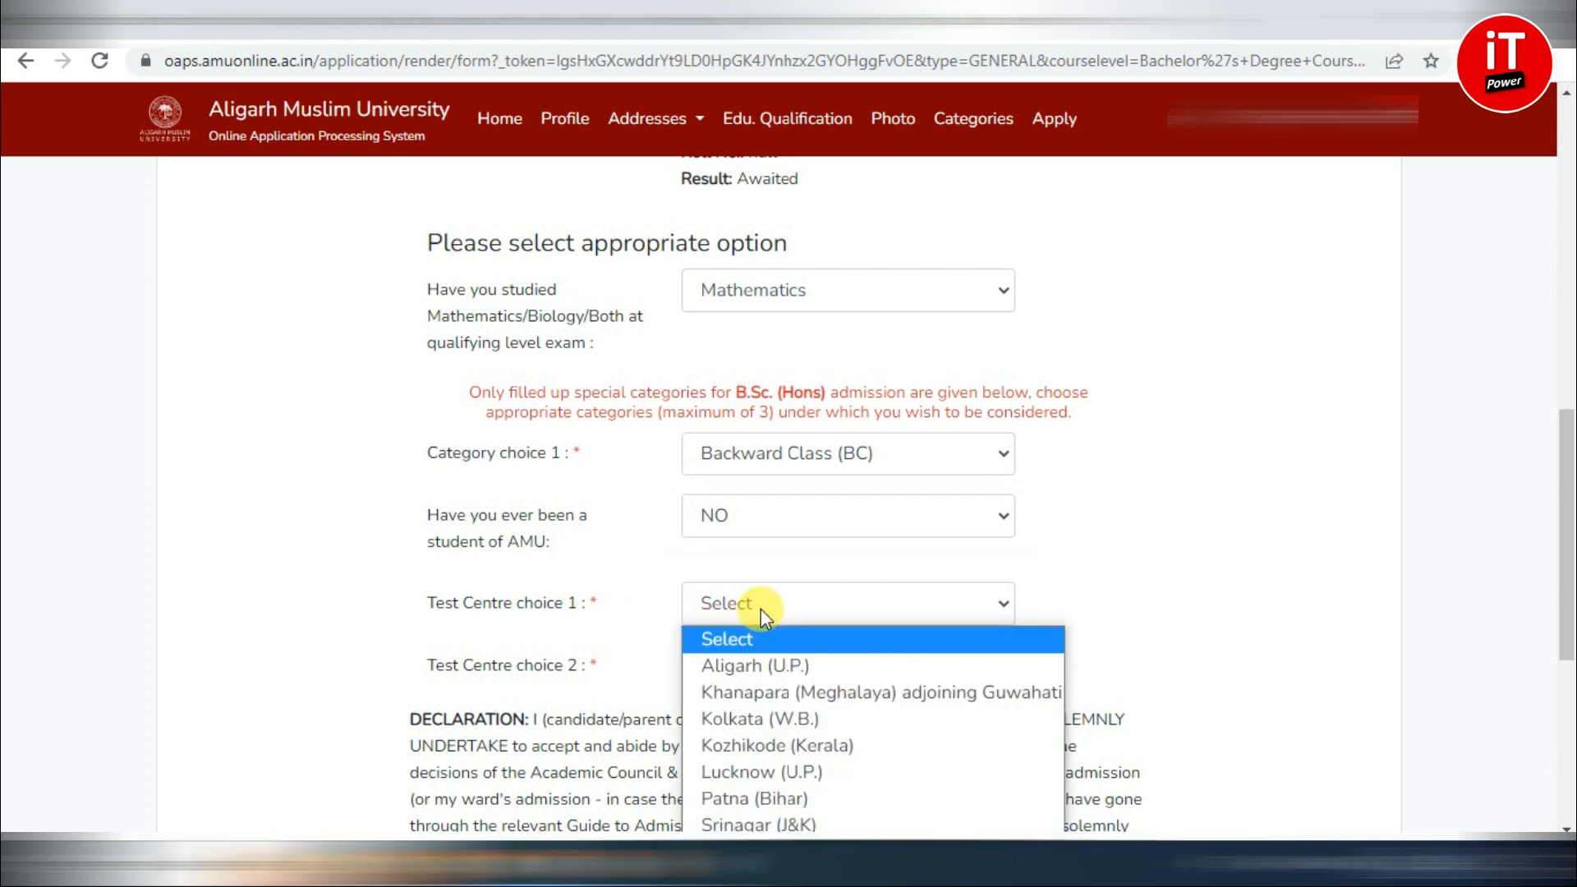
{"action": "left_click", "coordinate": [758, 669]}
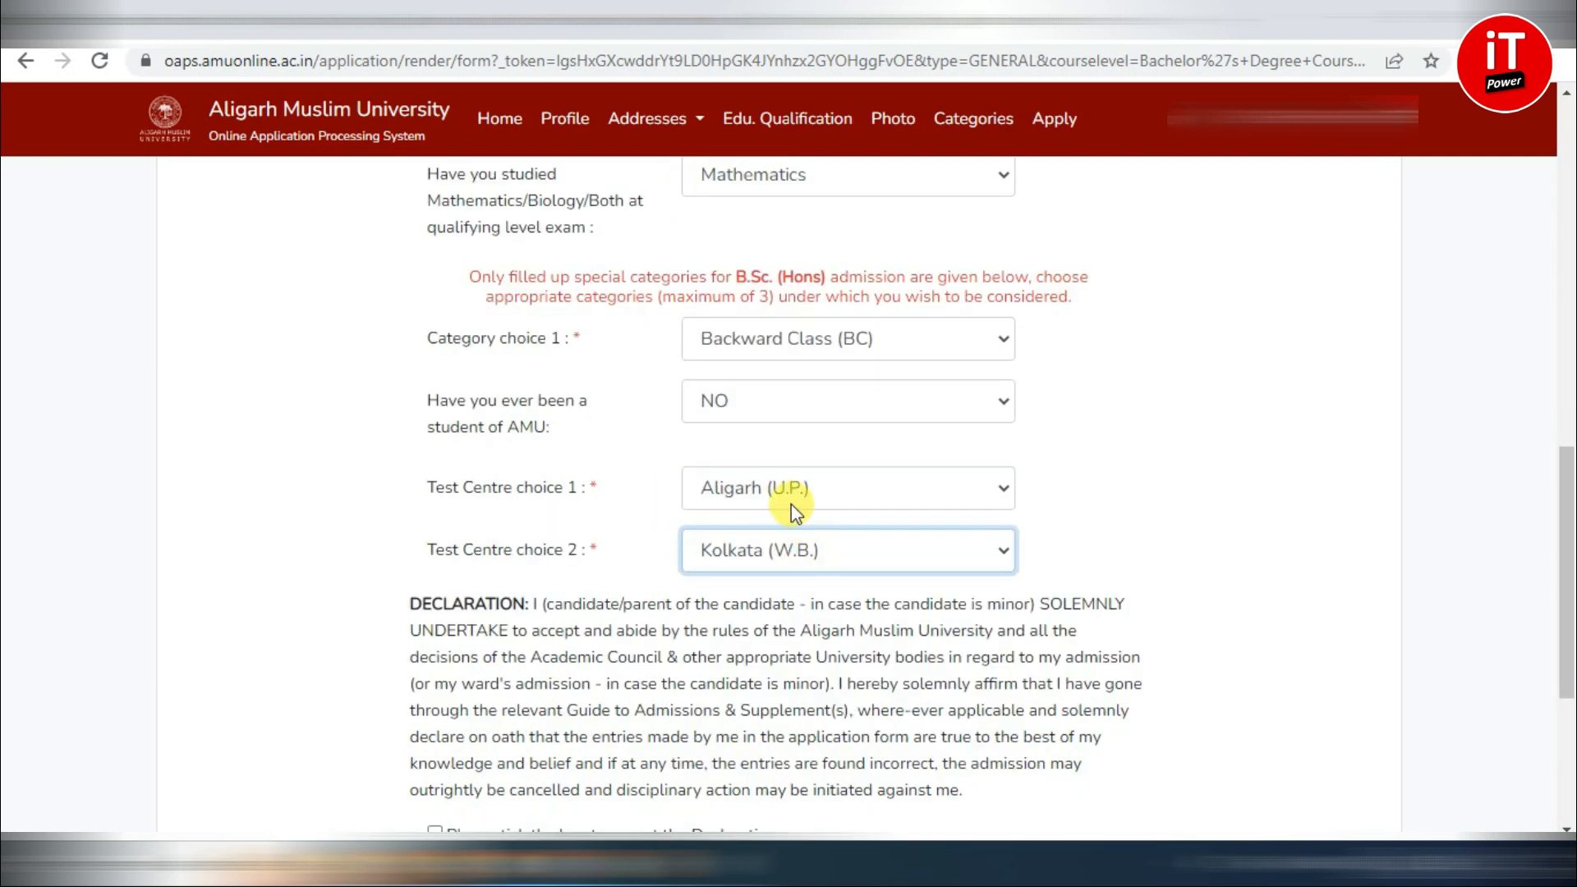
- Accept the declaration and submit the B.Sc. (Hons) application details
{"action": "scroll", "coordinate": [796, 510], "scroll_direction": "down", "scroll_amount": 3}
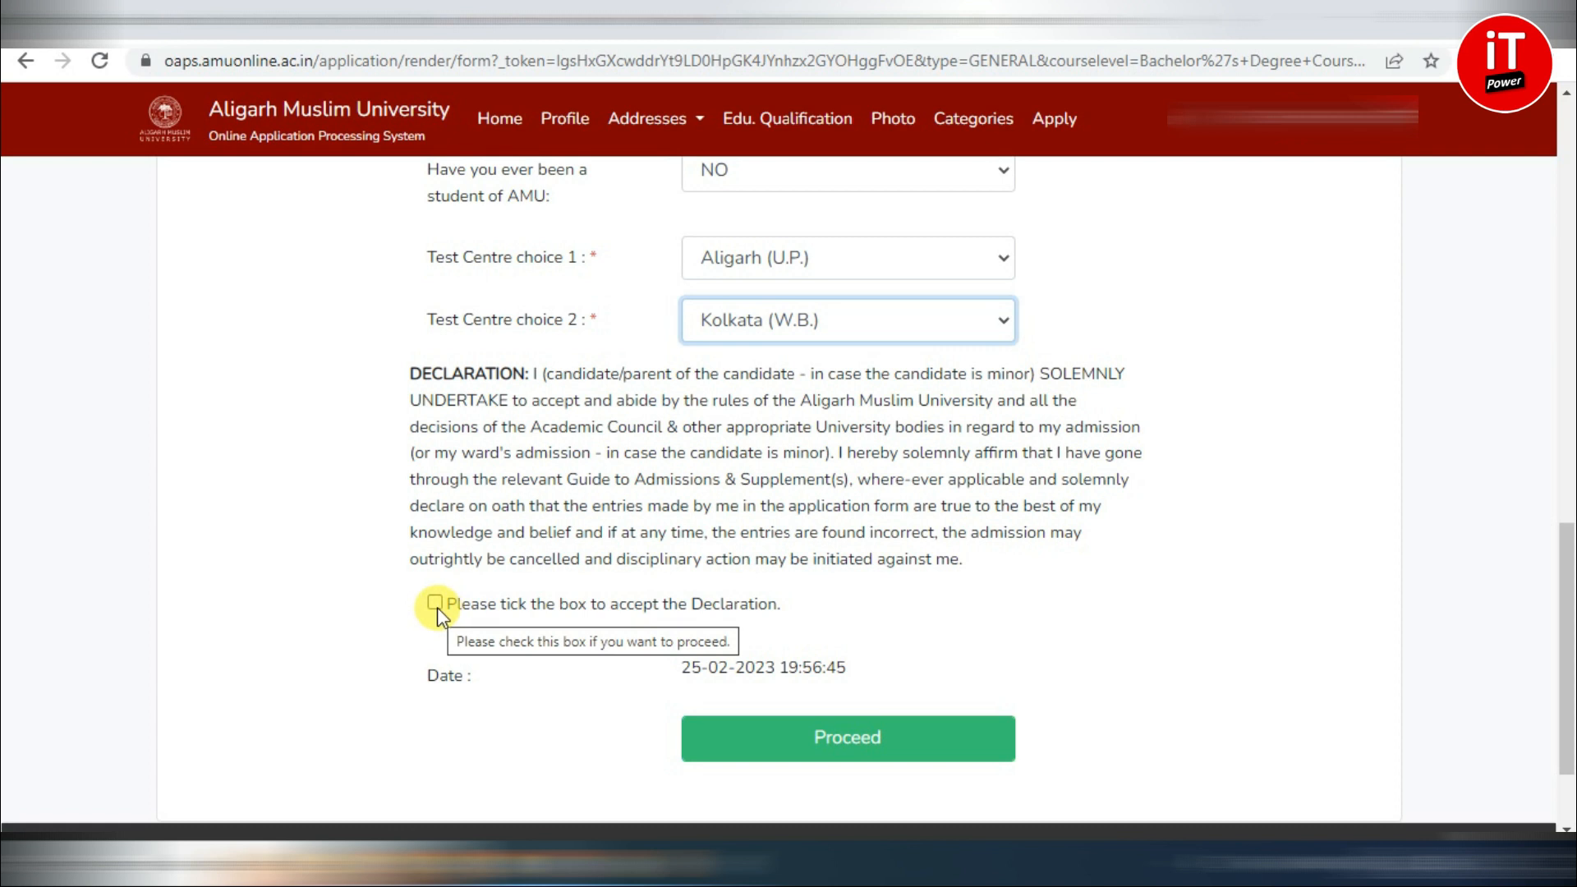
{"action": "left_click", "coordinate": [435, 603]}
{"action": "left_click", "coordinate": [814, 743]}
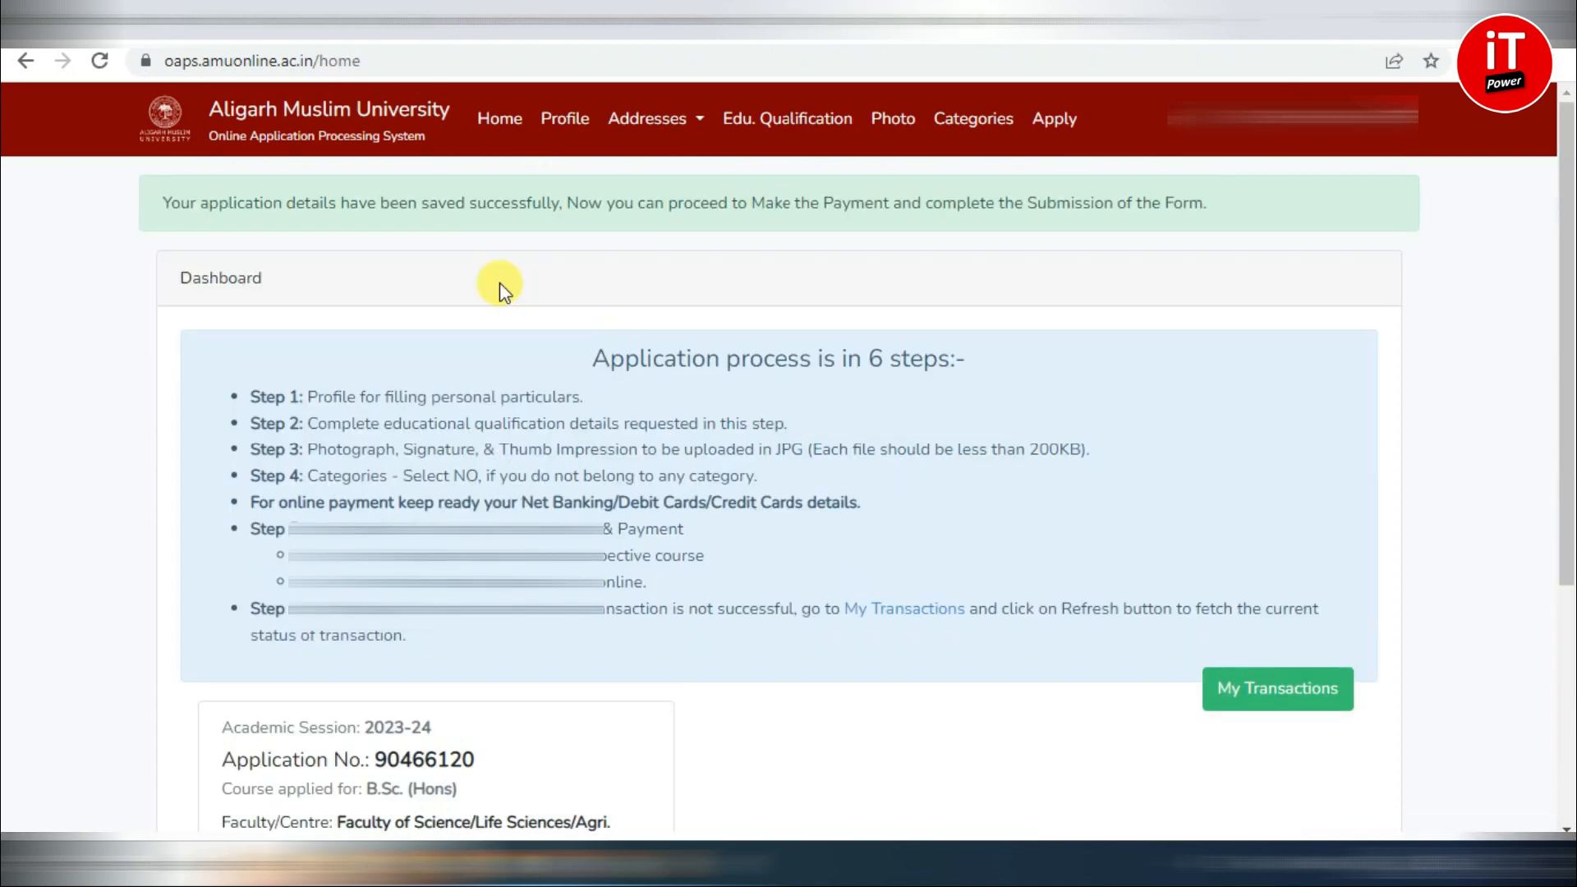
- Start another application from the dashboard with form type GENERAL, level Bachelor's Degree Course and form B. COM
{"action": "scroll", "coordinate": [626, 581], "scroll_direction": "down", "scroll_amount": 3}
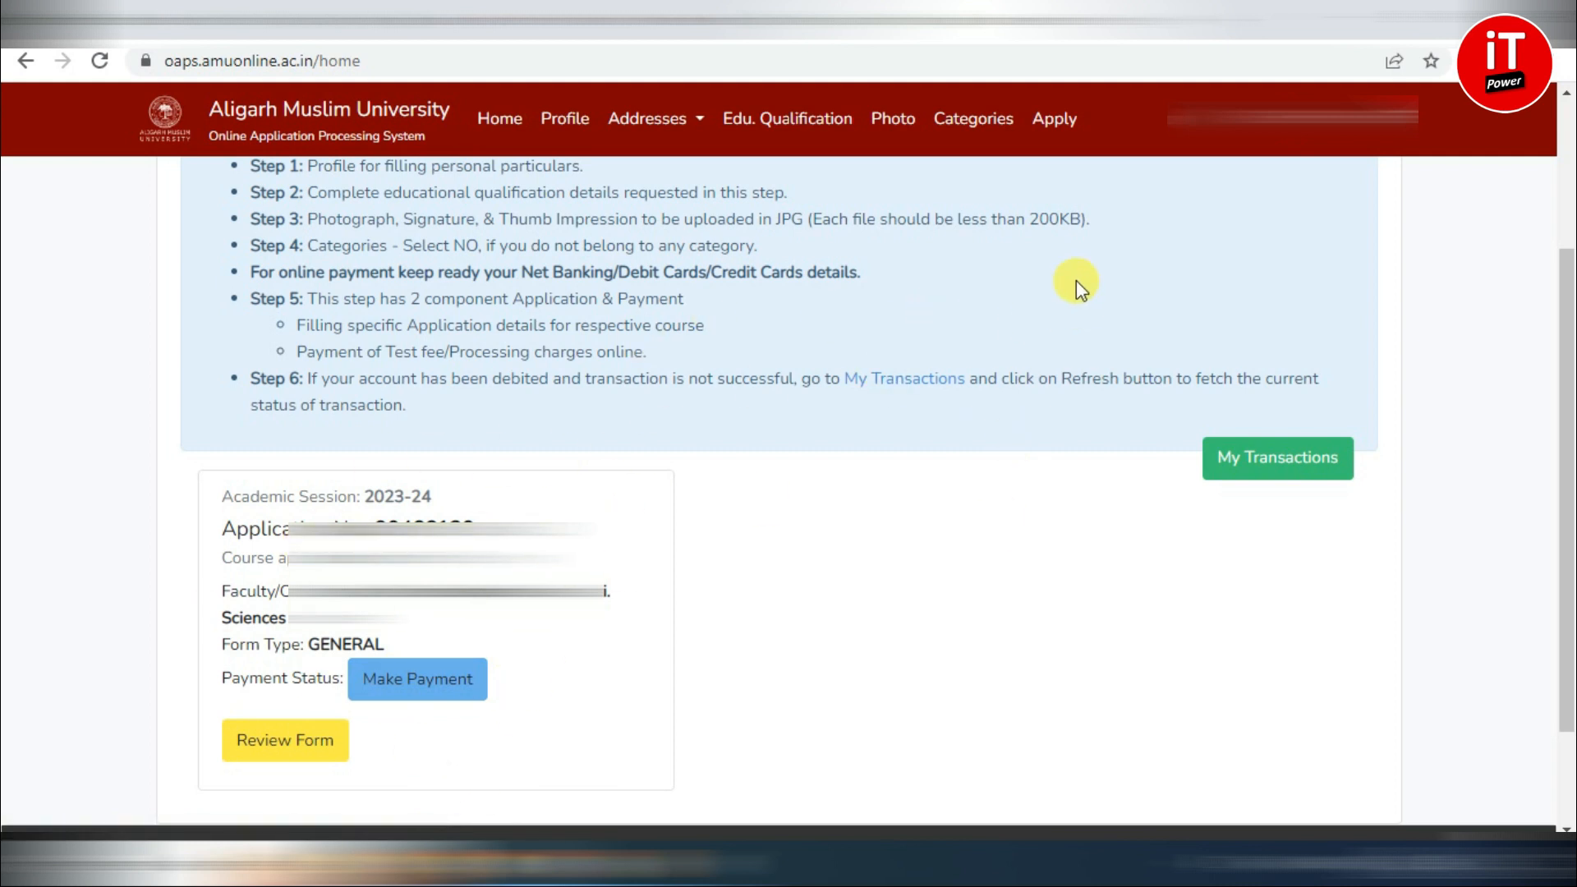
{"action": "left_click", "coordinate": [1065, 123]}
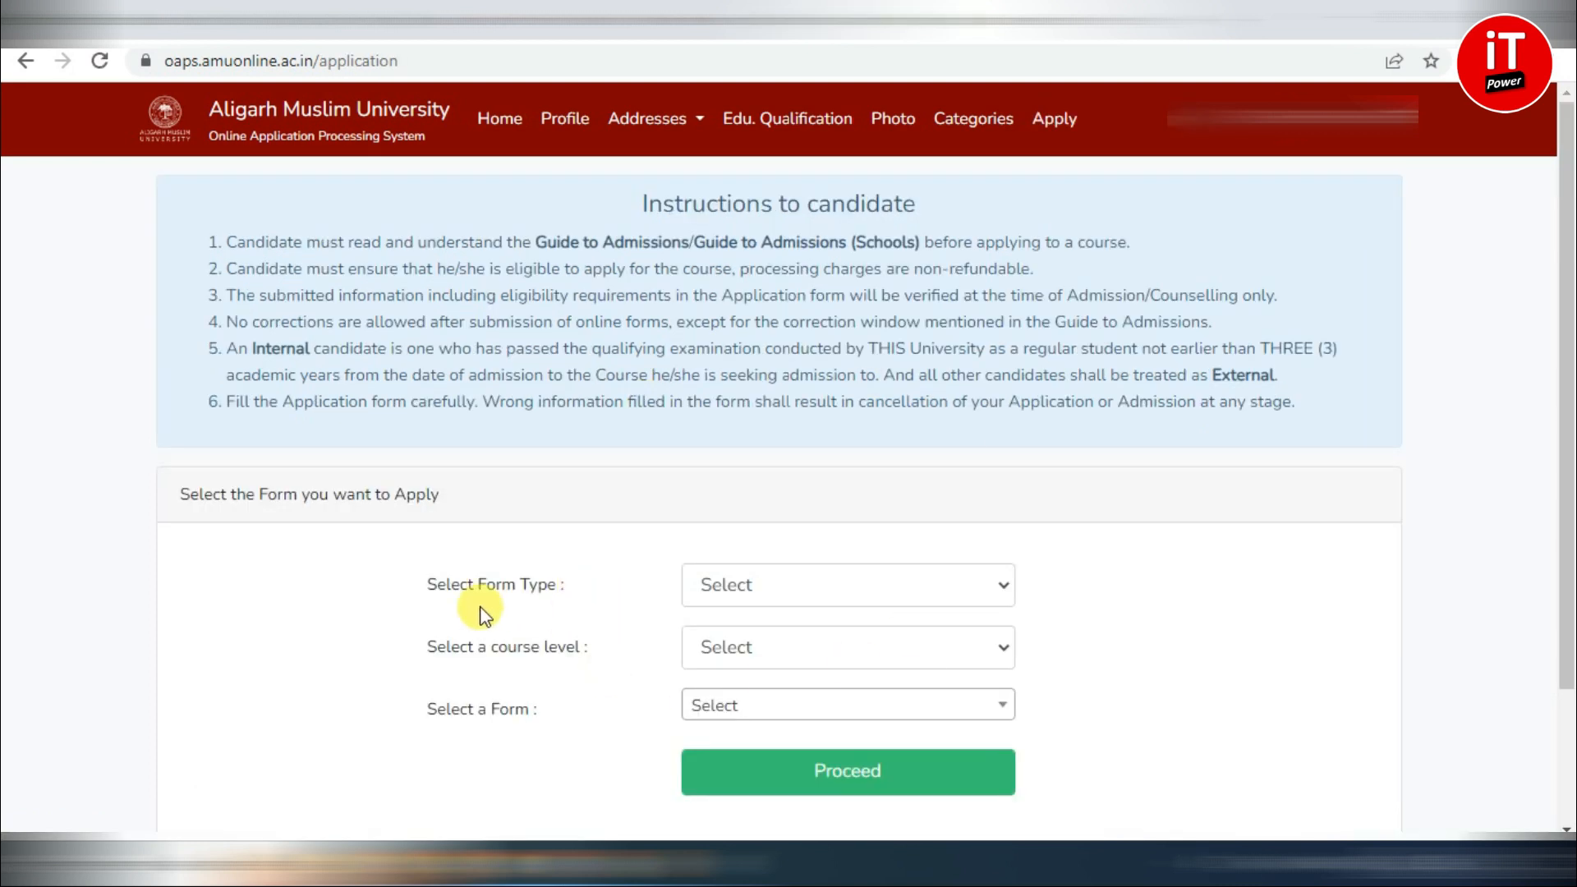
{"action": "left_click", "coordinate": [755, 590]}
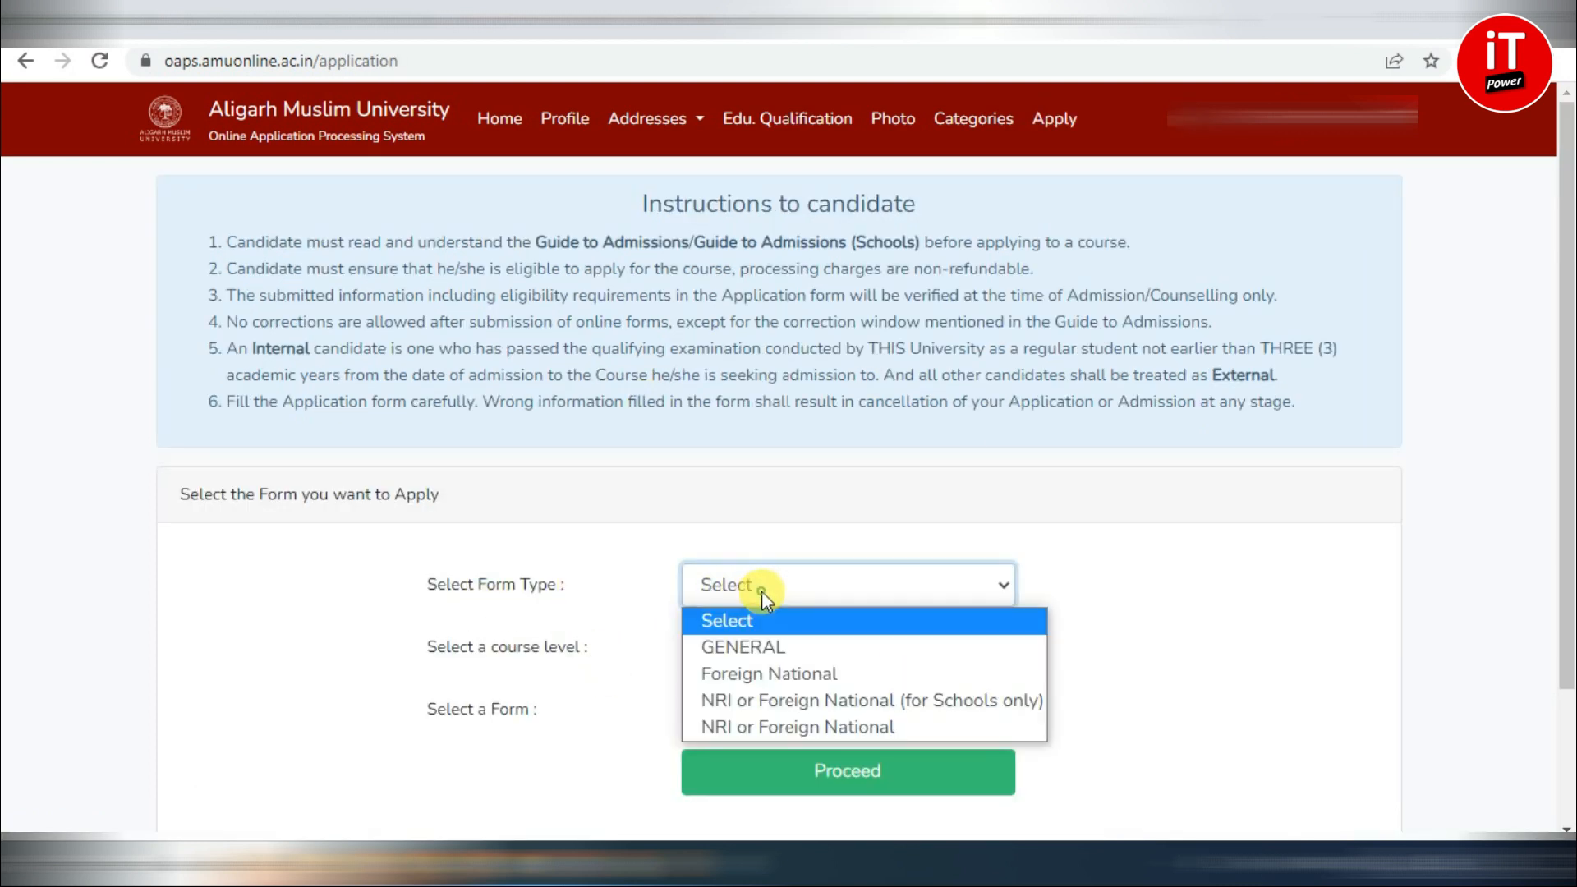
{"action": "left_click", "coordinate": [751, 649]}
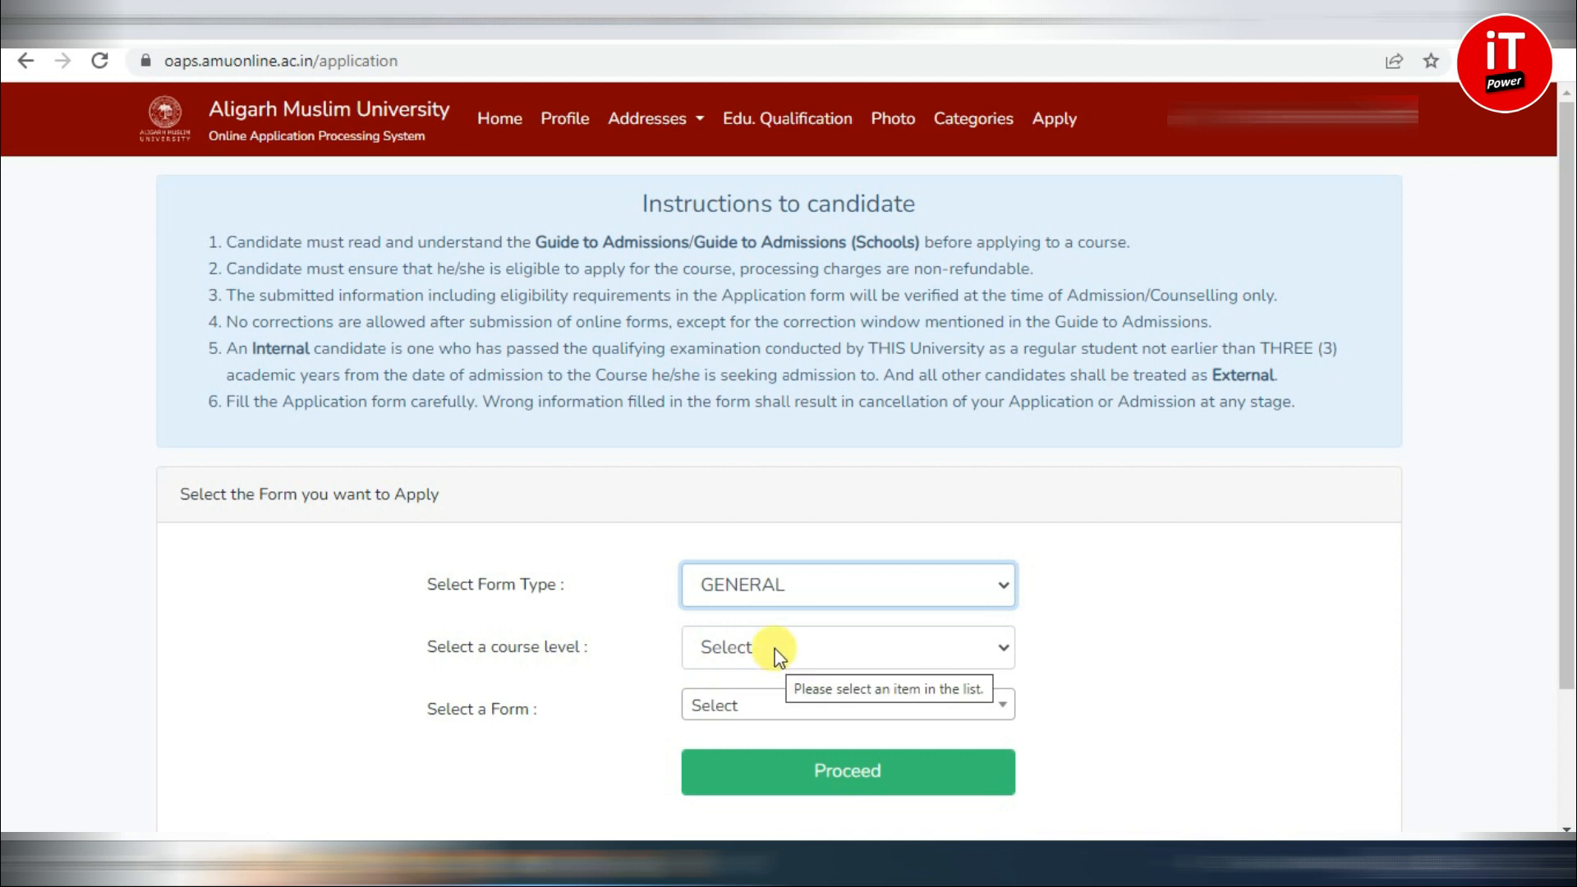
{"action": "left_click", "coordinate": [776, 651]}
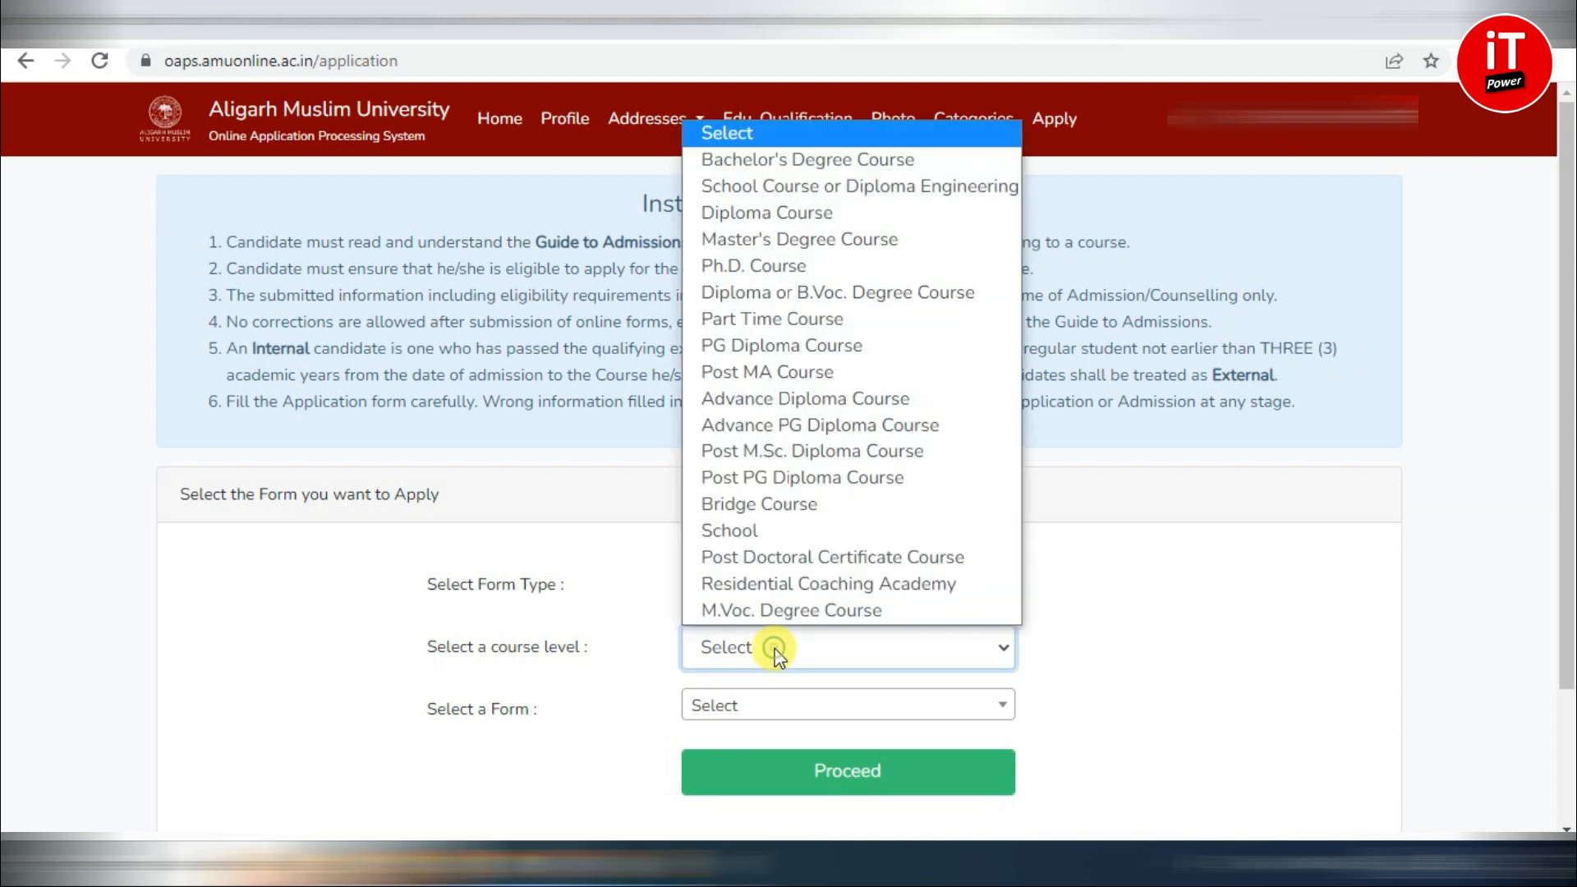
{"action": "left_click", "coordinate": [753, 160]}
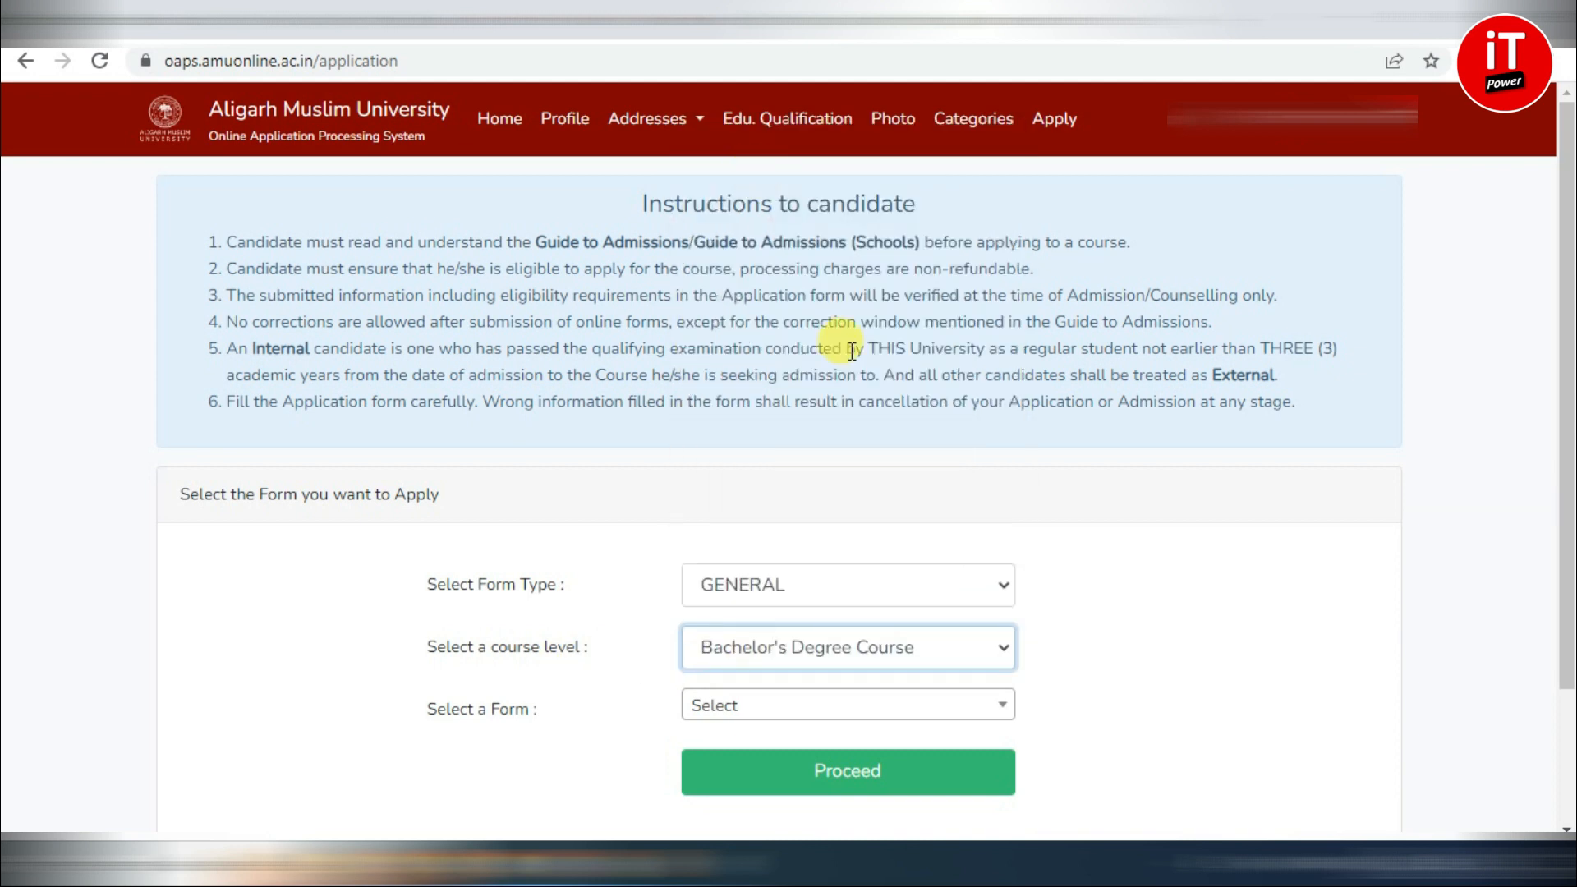
{"action": "left_click", "coordinate": [703, 716]}
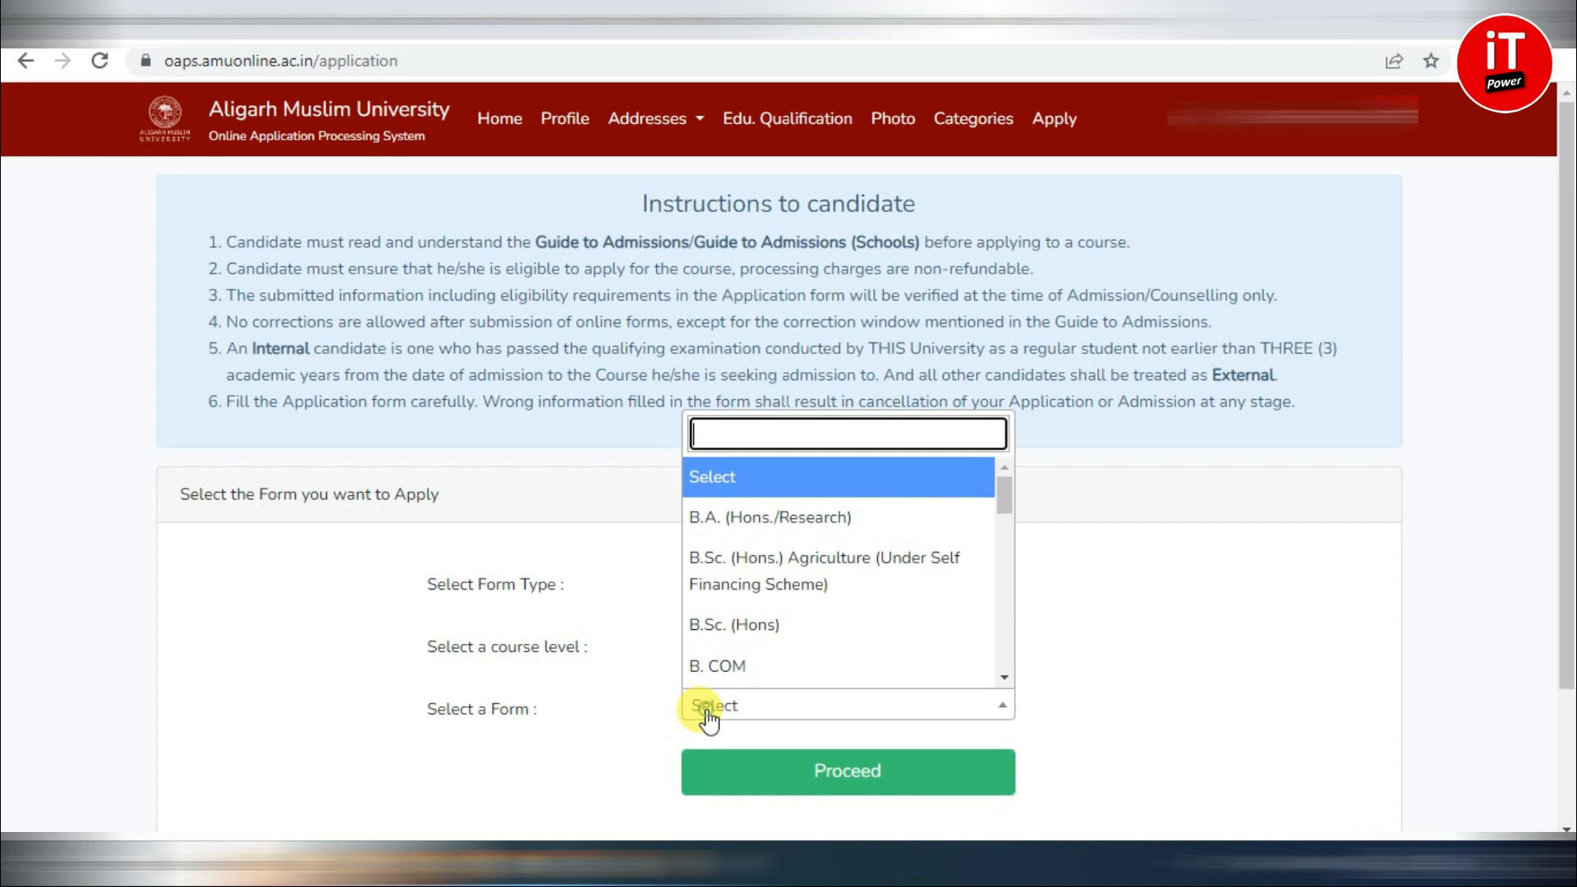
{"action": "left_click", "coordinate": [750, 670]}
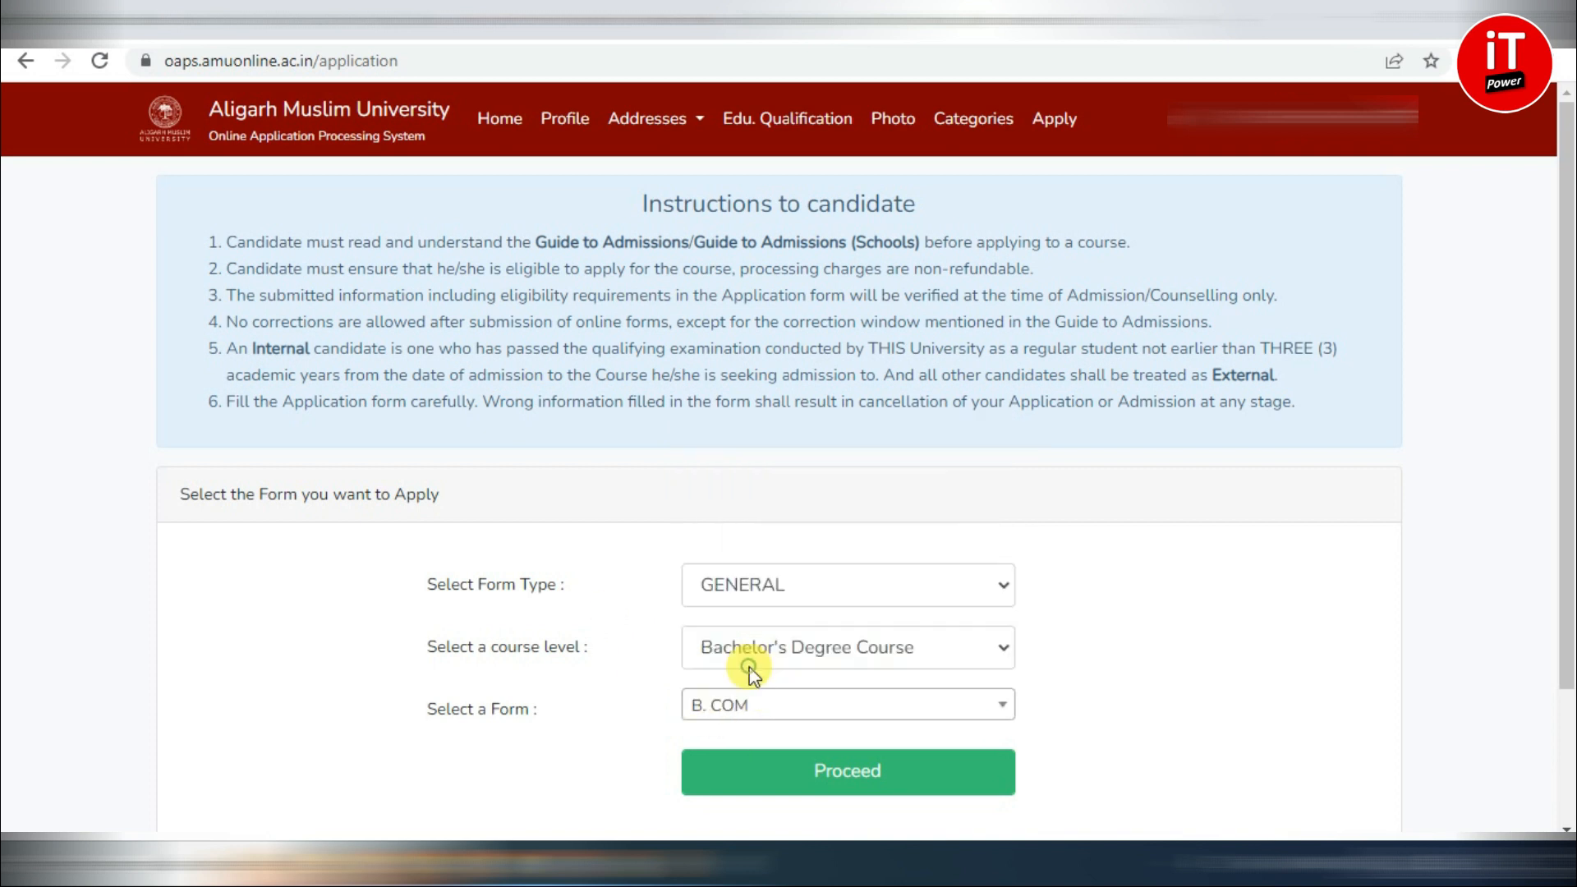
{"action": "left_click", "coordinate": [805, 776]}
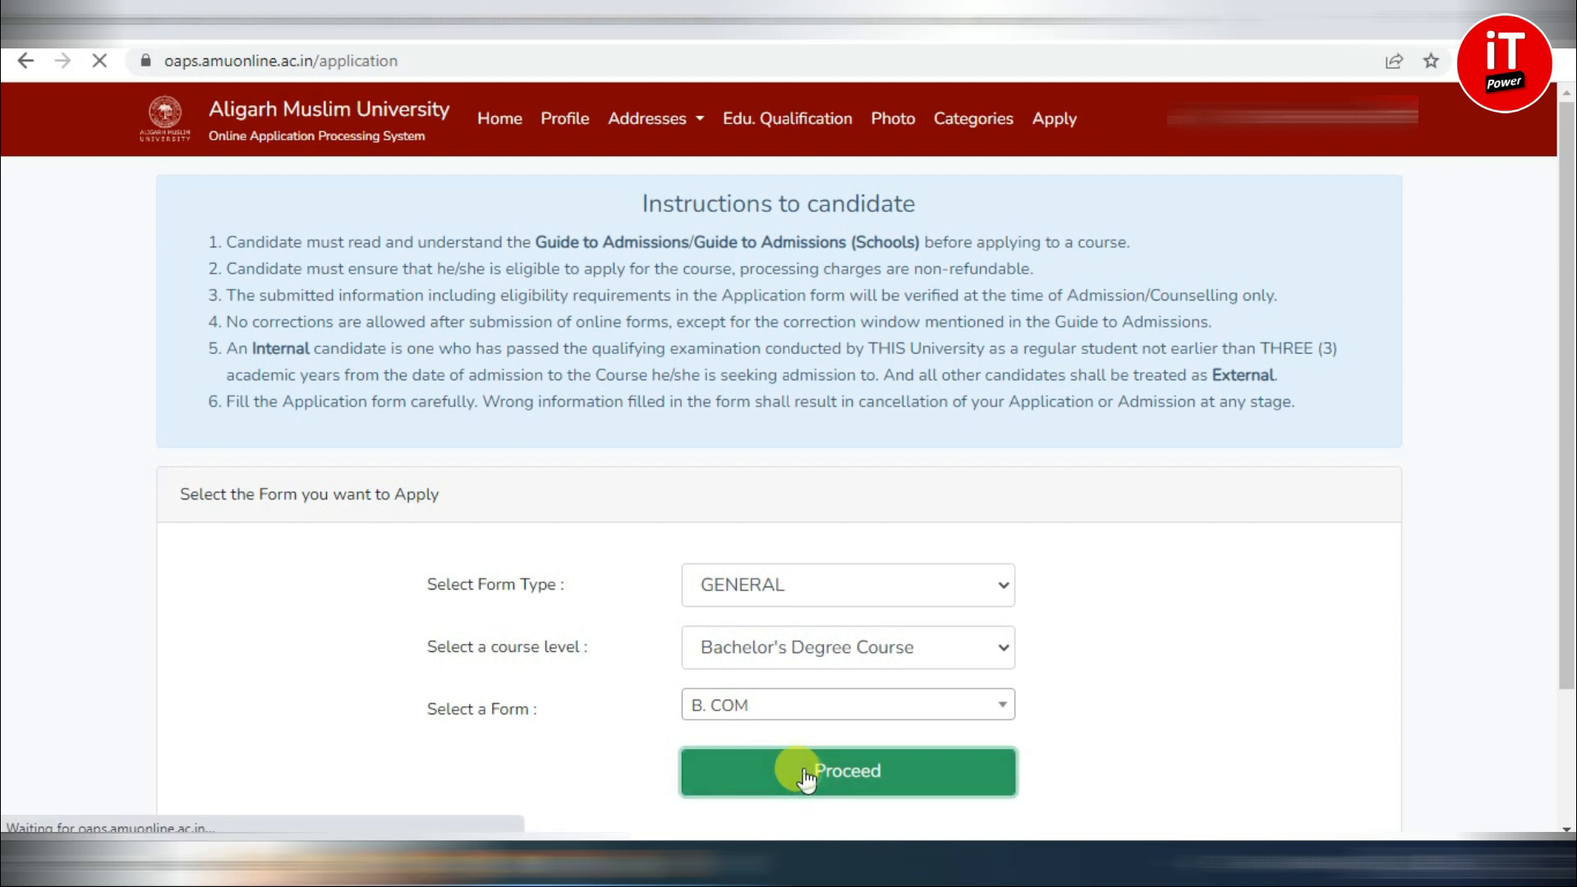
- In the B. COM form, set the gender to MALE and the qualifying exam to CLASS 12 - (2023)
{"action": "scroll", "coordinate": [821, 526], "scroll_direction": "down", "scroll_amount": 4}
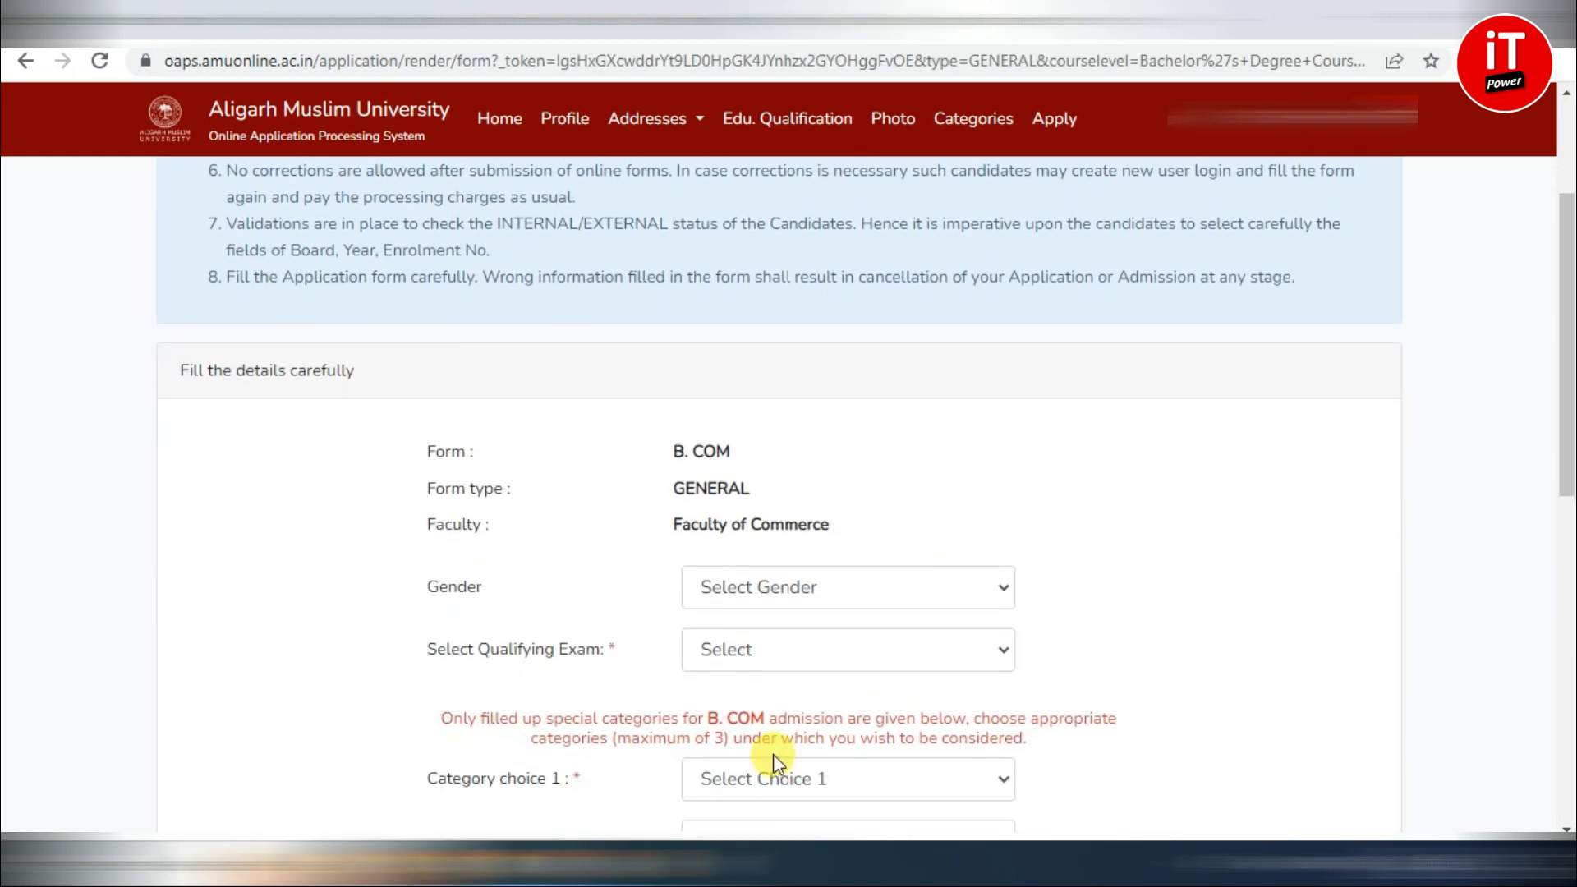
{"action": "left_click", "coordinate": [845, 588]}
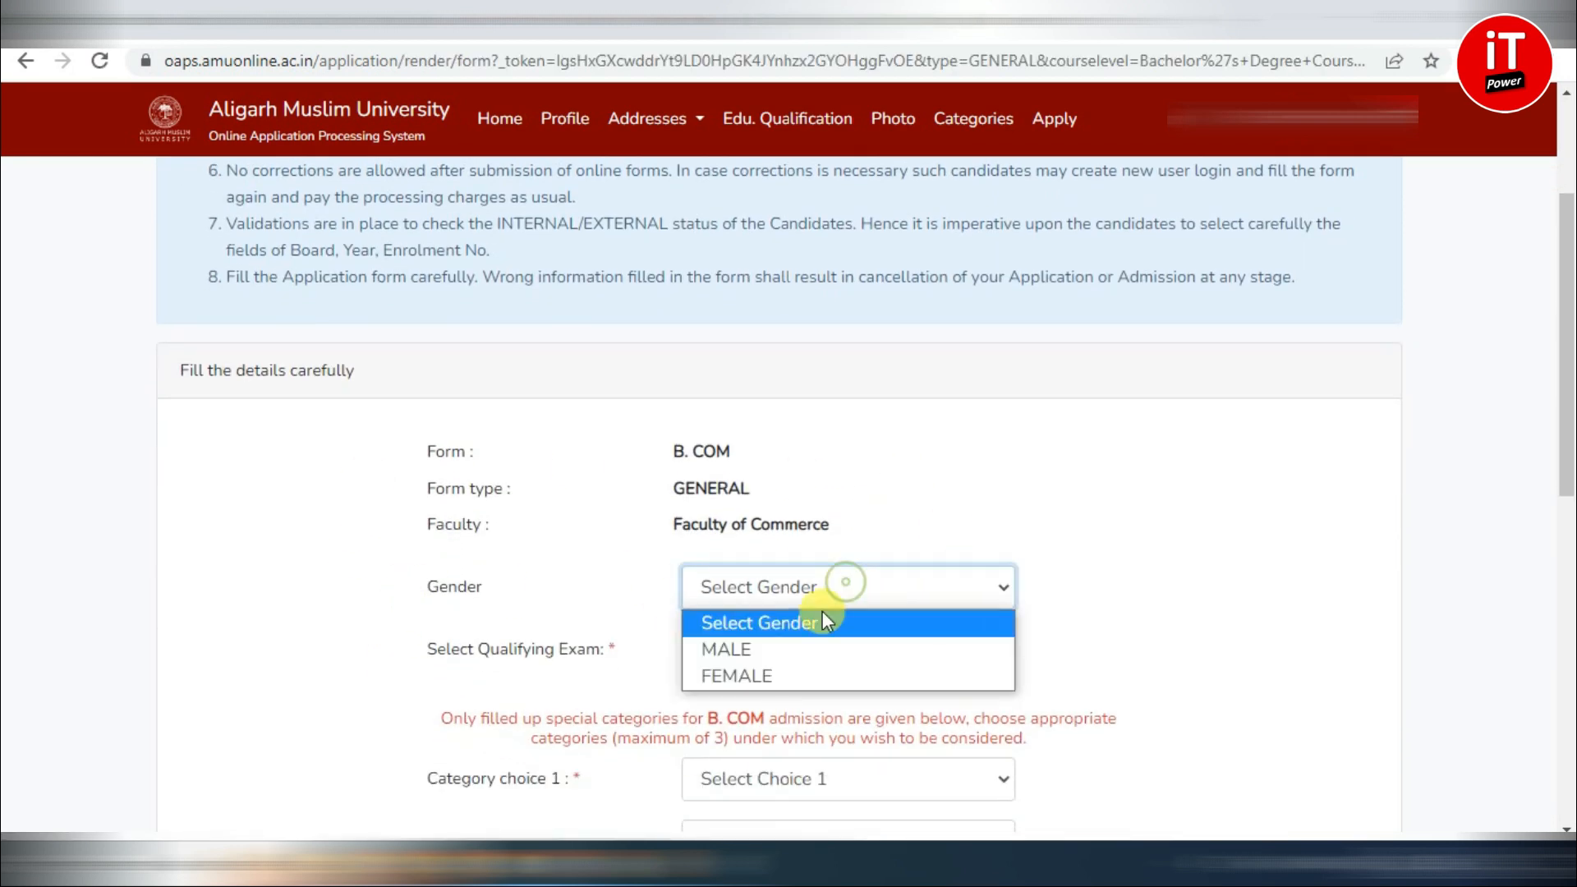
{"action": "left_click", "coordinate": [782, 647]}
{"action": "left_click", "coordinate": [795, 649]}
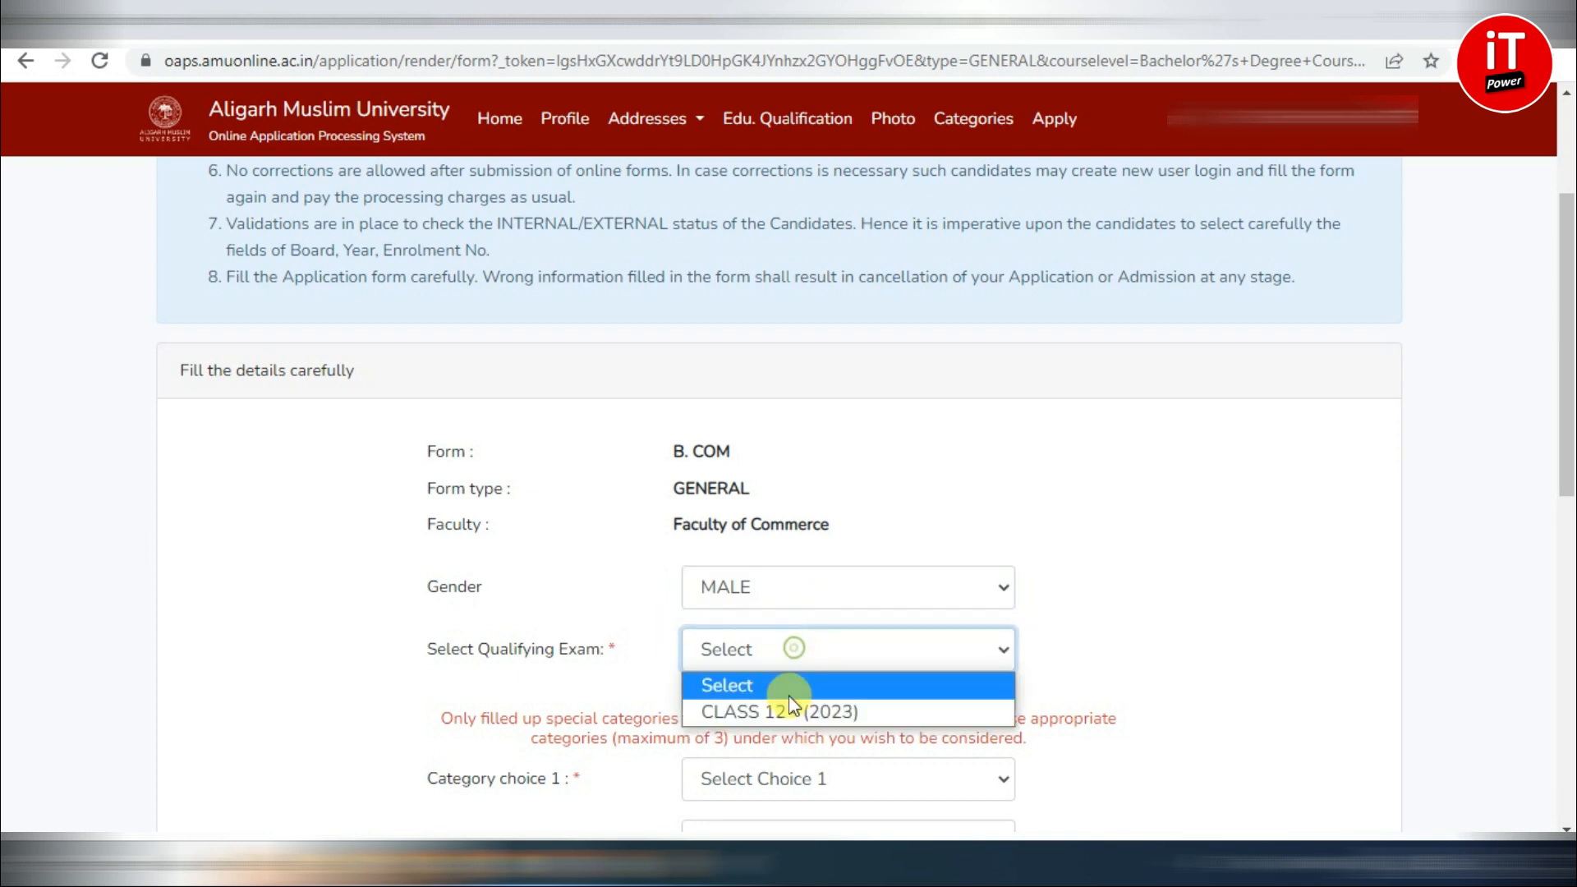
{"action": "left_click", "coordinate": [786, 715]}
- Set category choice 1 of the B. COM application to Backward Class (BC)
{"action": "scroll", "coordinate": [756, 608], "scroll_direction": "down", "scroll_amount": 3}
{"action": "left_click", "coordinate": [775, 623]}
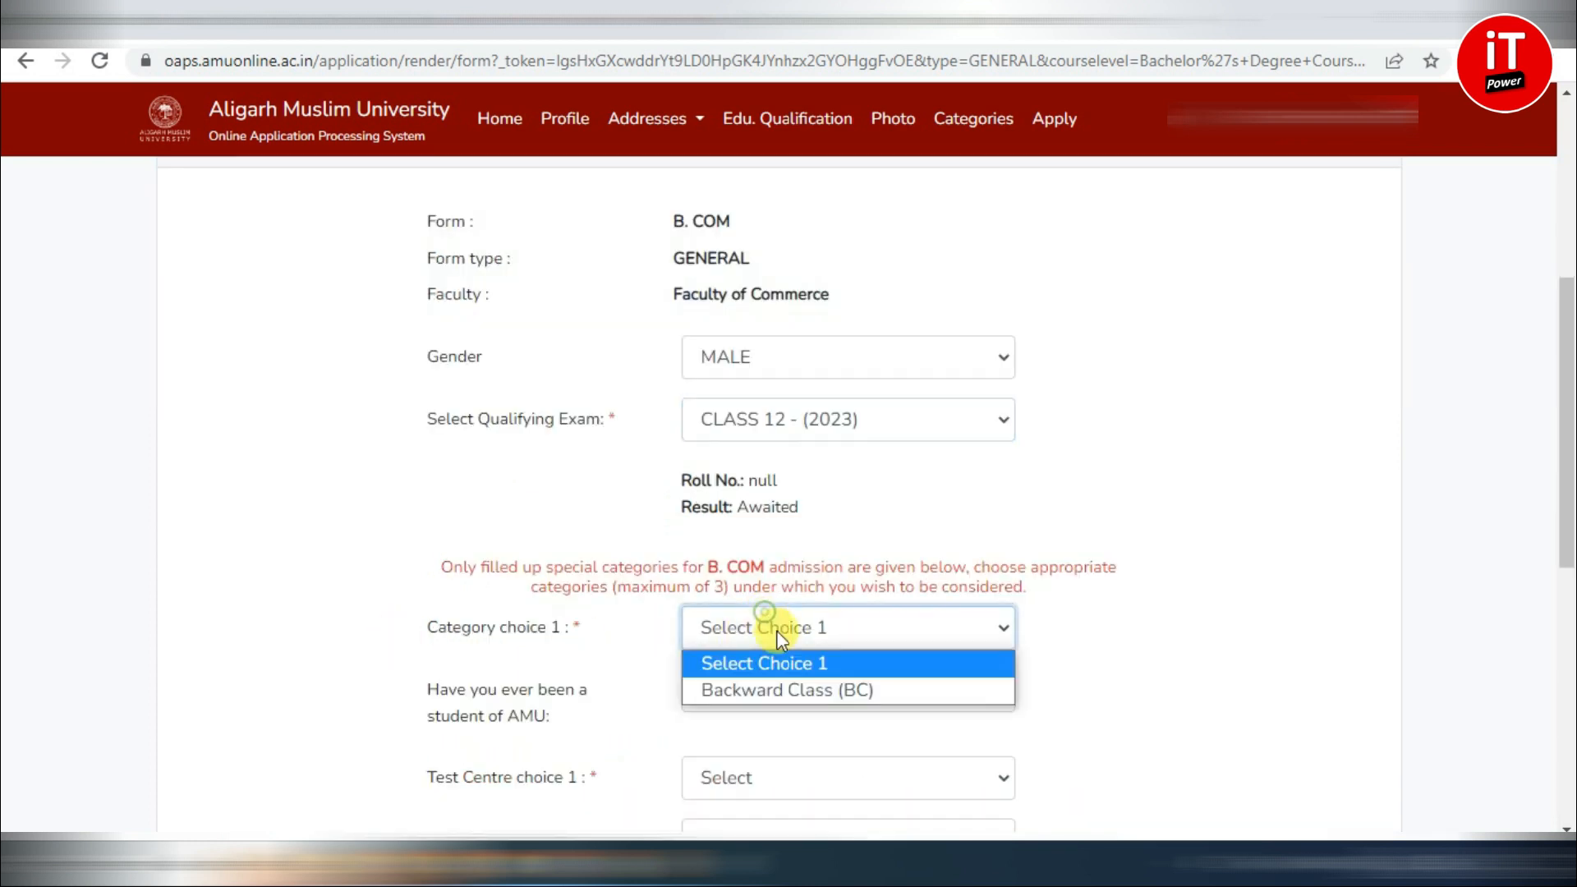
{"action": "left_click", "coordinate": [772, 687]}
- Answer NO to ever having been an AMU student, and choose Aligarh (U.P.) and Patna (Bihar) as first and second test centres
{"action": "scroll", "coordinate": [523, 499], "scroll_direction": "down", "scroll_amount": 3}
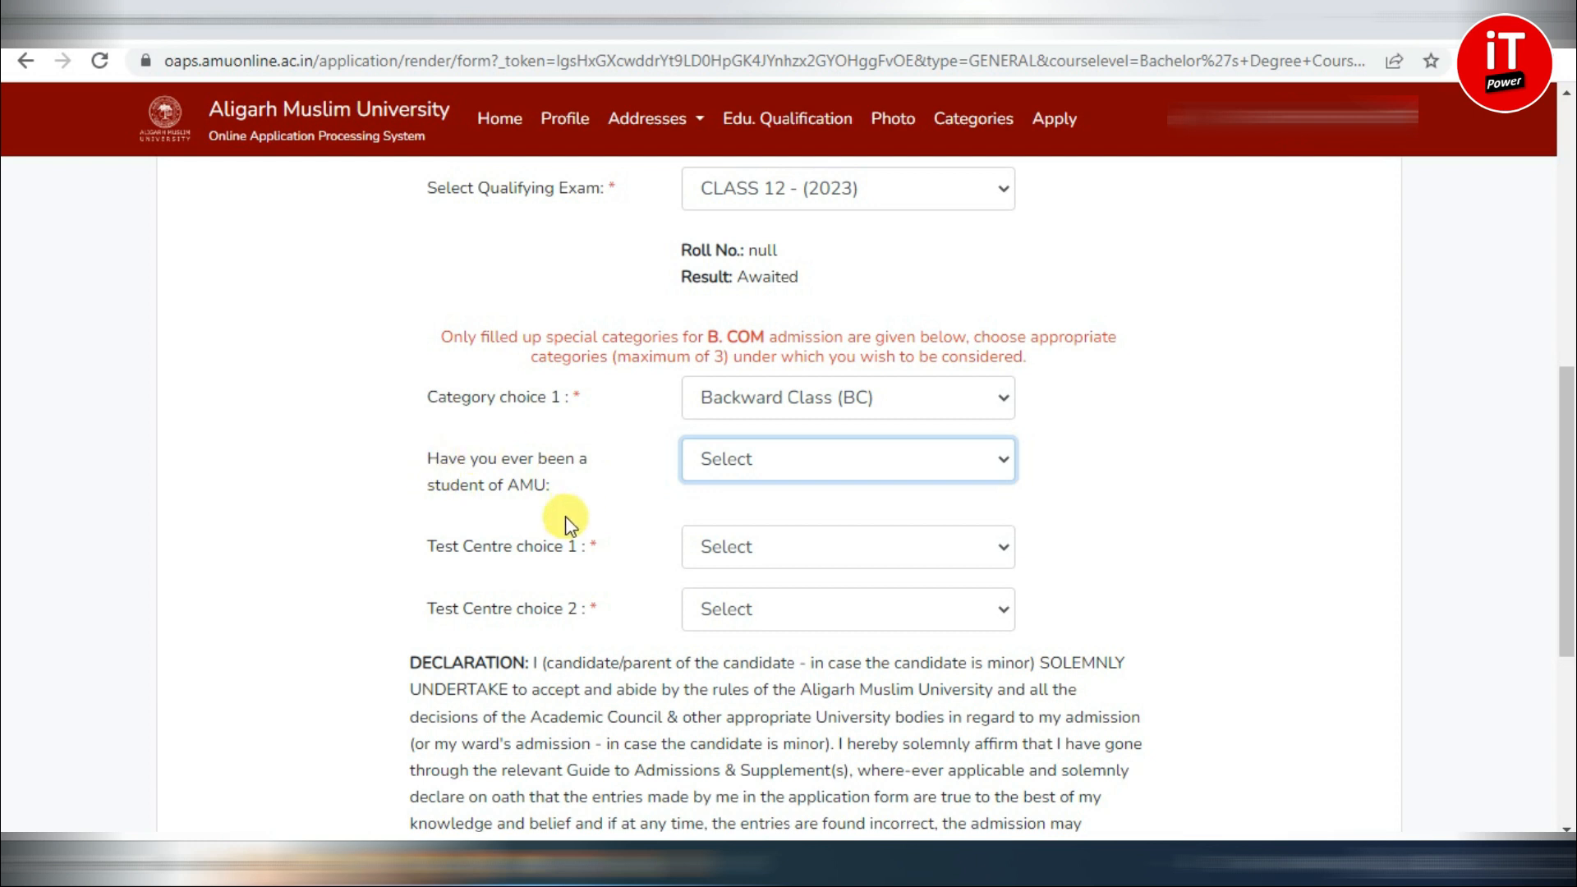
{"action": "left_click", "coordinate": [753, 458]}
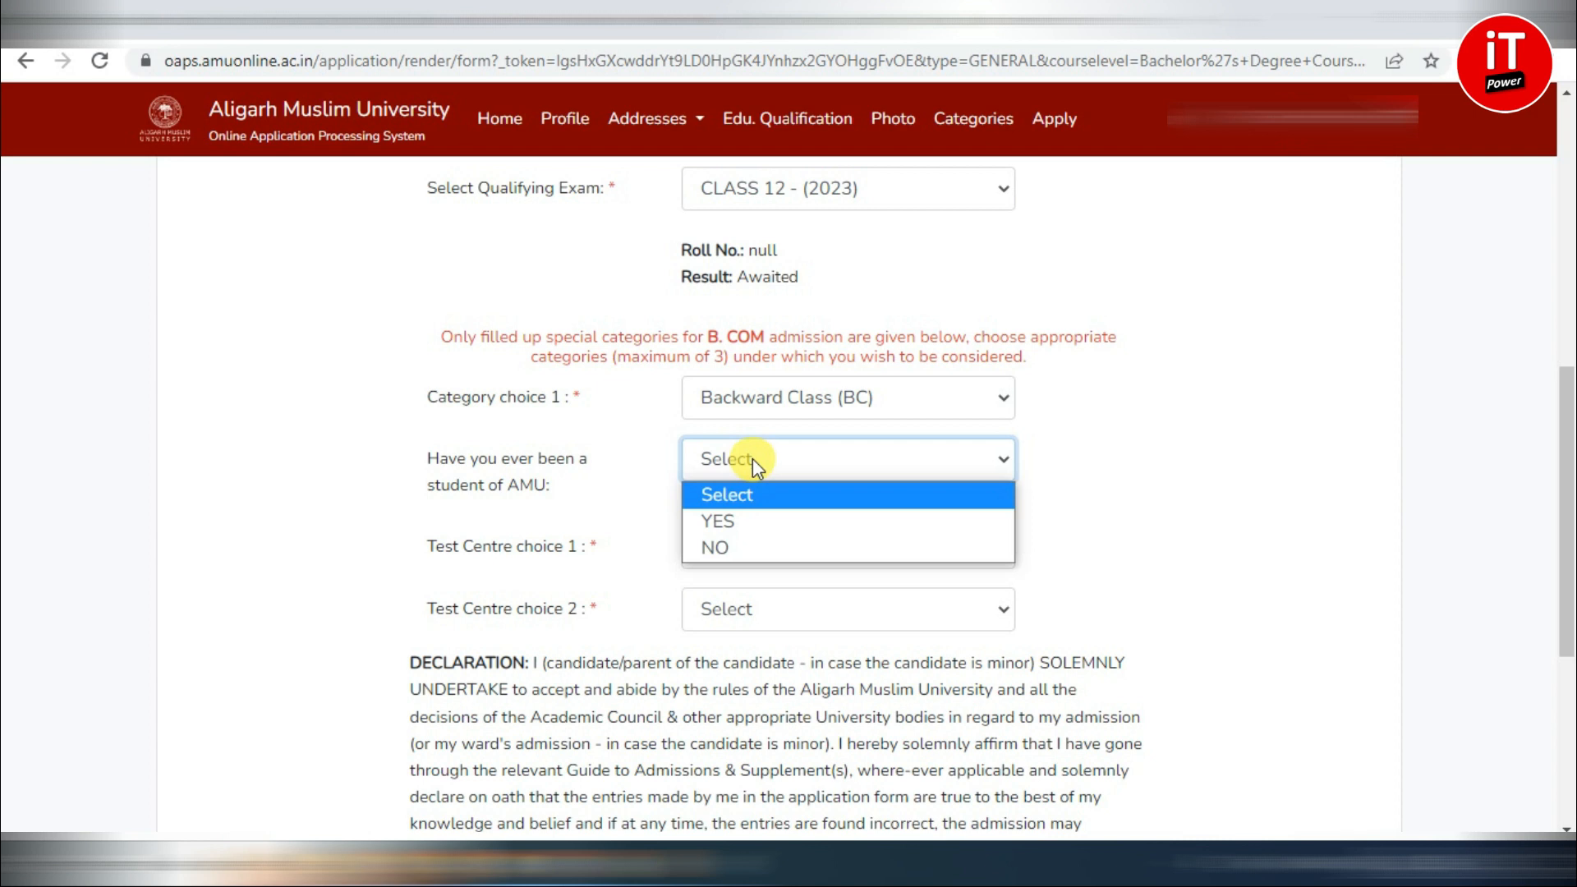
{"action": "left_click", "coordinate": [740, 545]}
{"action": "left_click", "coordinate": [762, 559]}
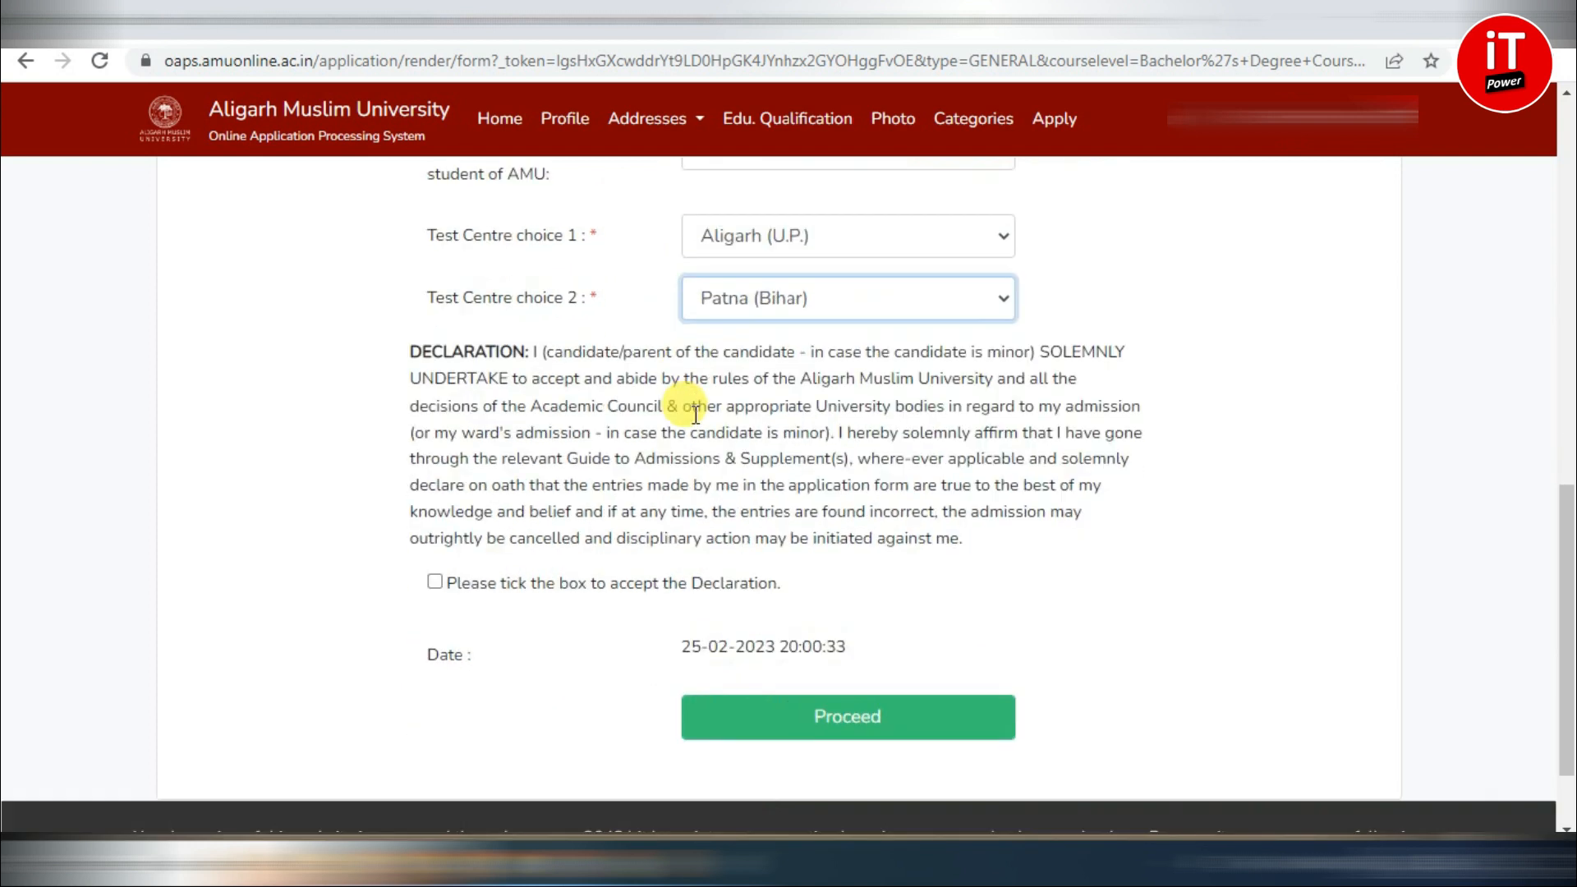
- Accept the declaration and submit the B. COM application details
{"action": "scroll", "coordinate": [695, 414], "scroll_direction": "down", "scroll_amount": 2}
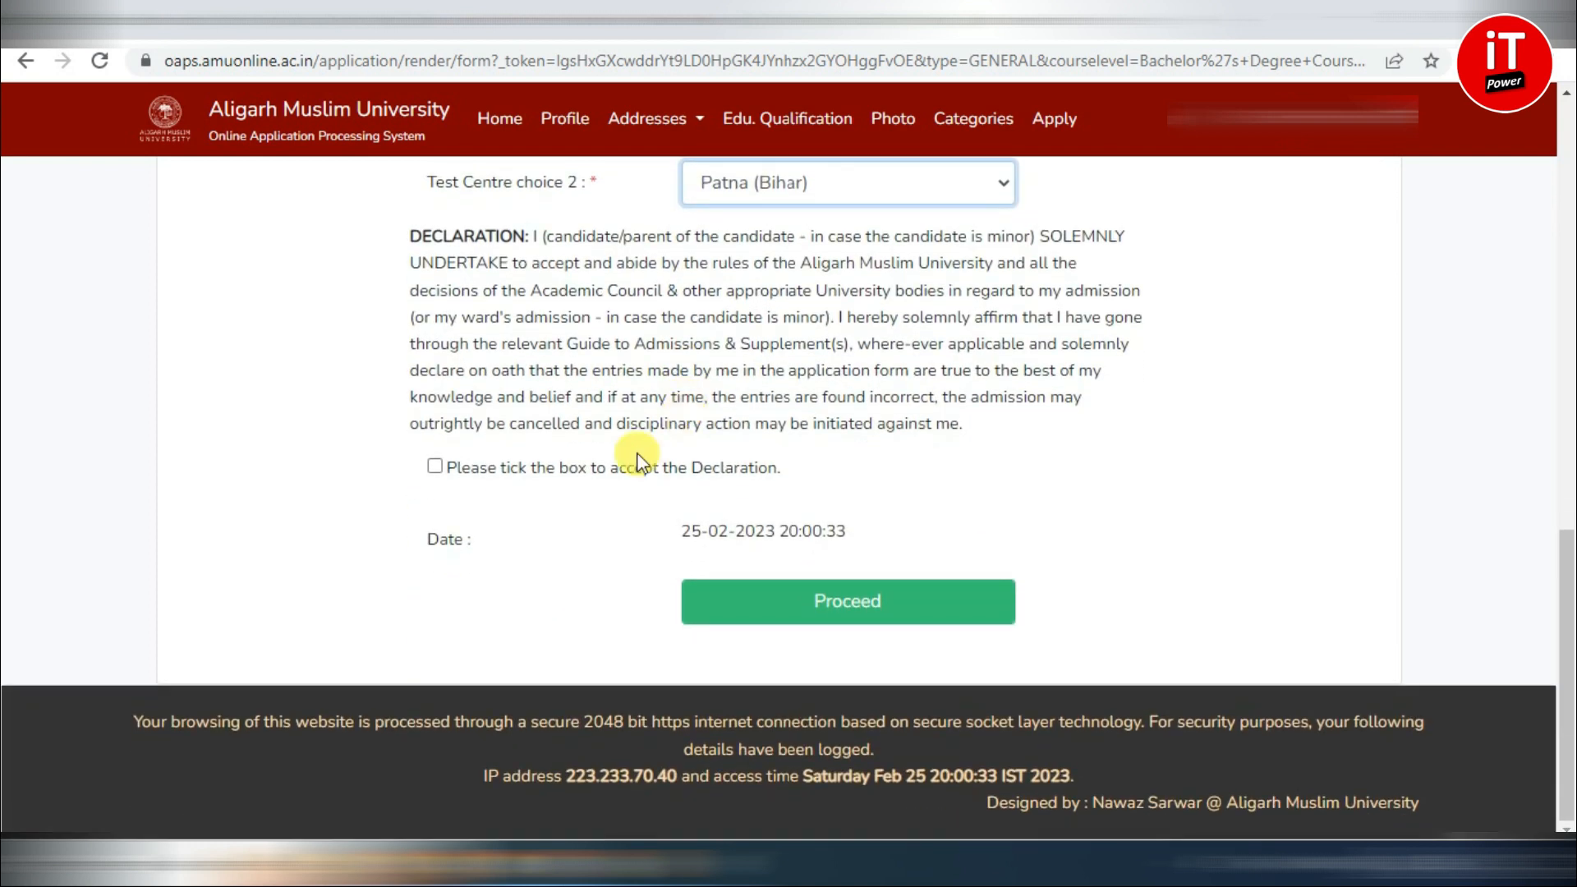
{"action": "left_click", "coordinate": [435, 467]}
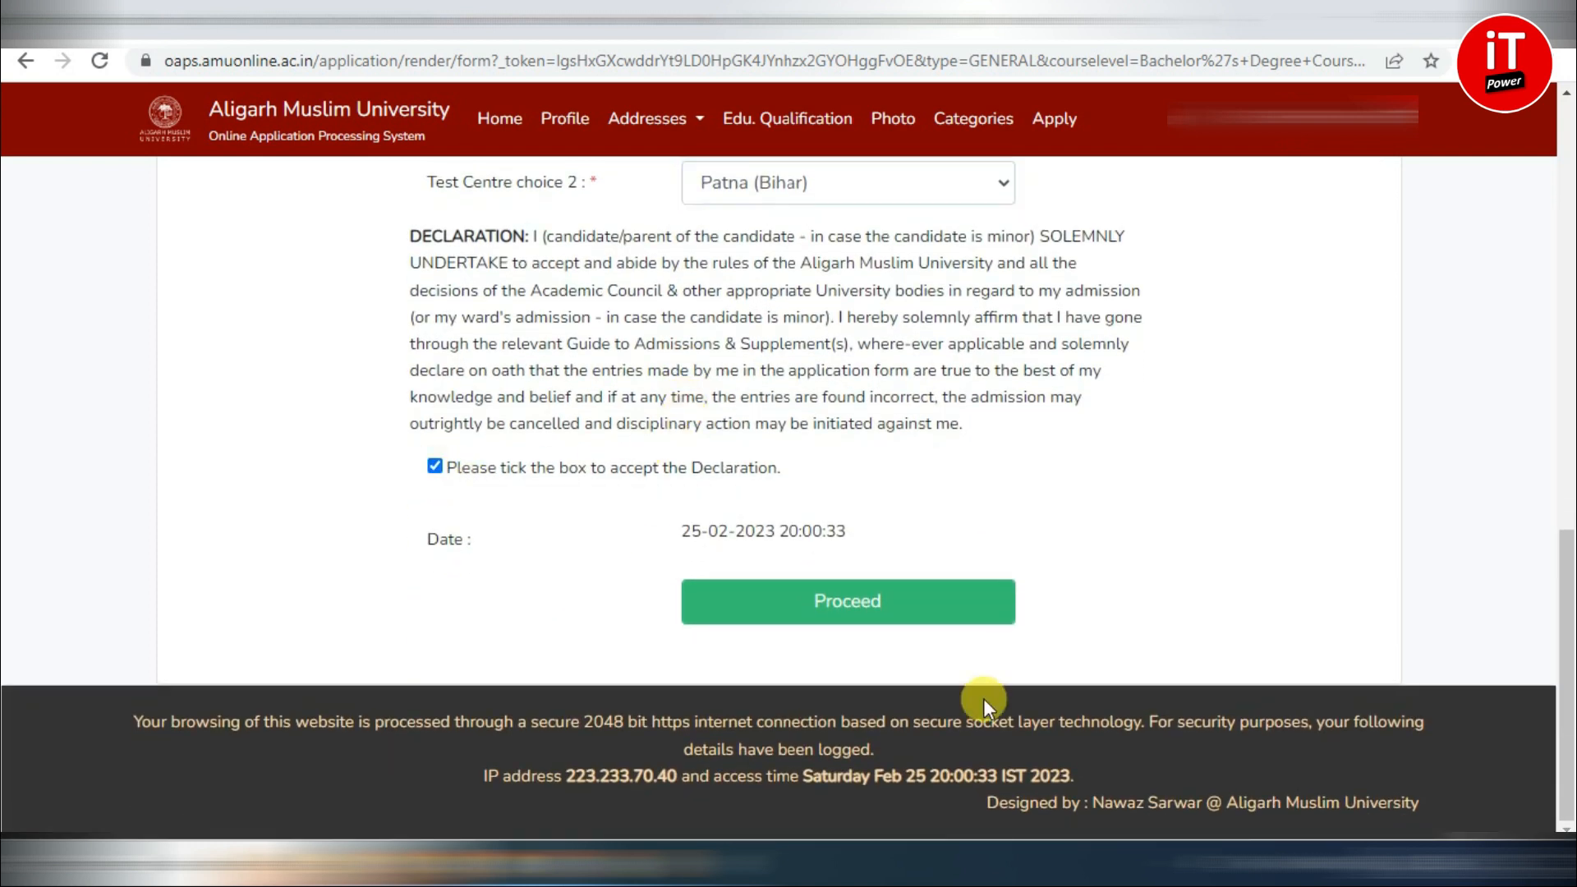
{"action": "left_click", "coordinate": [878, 612]}
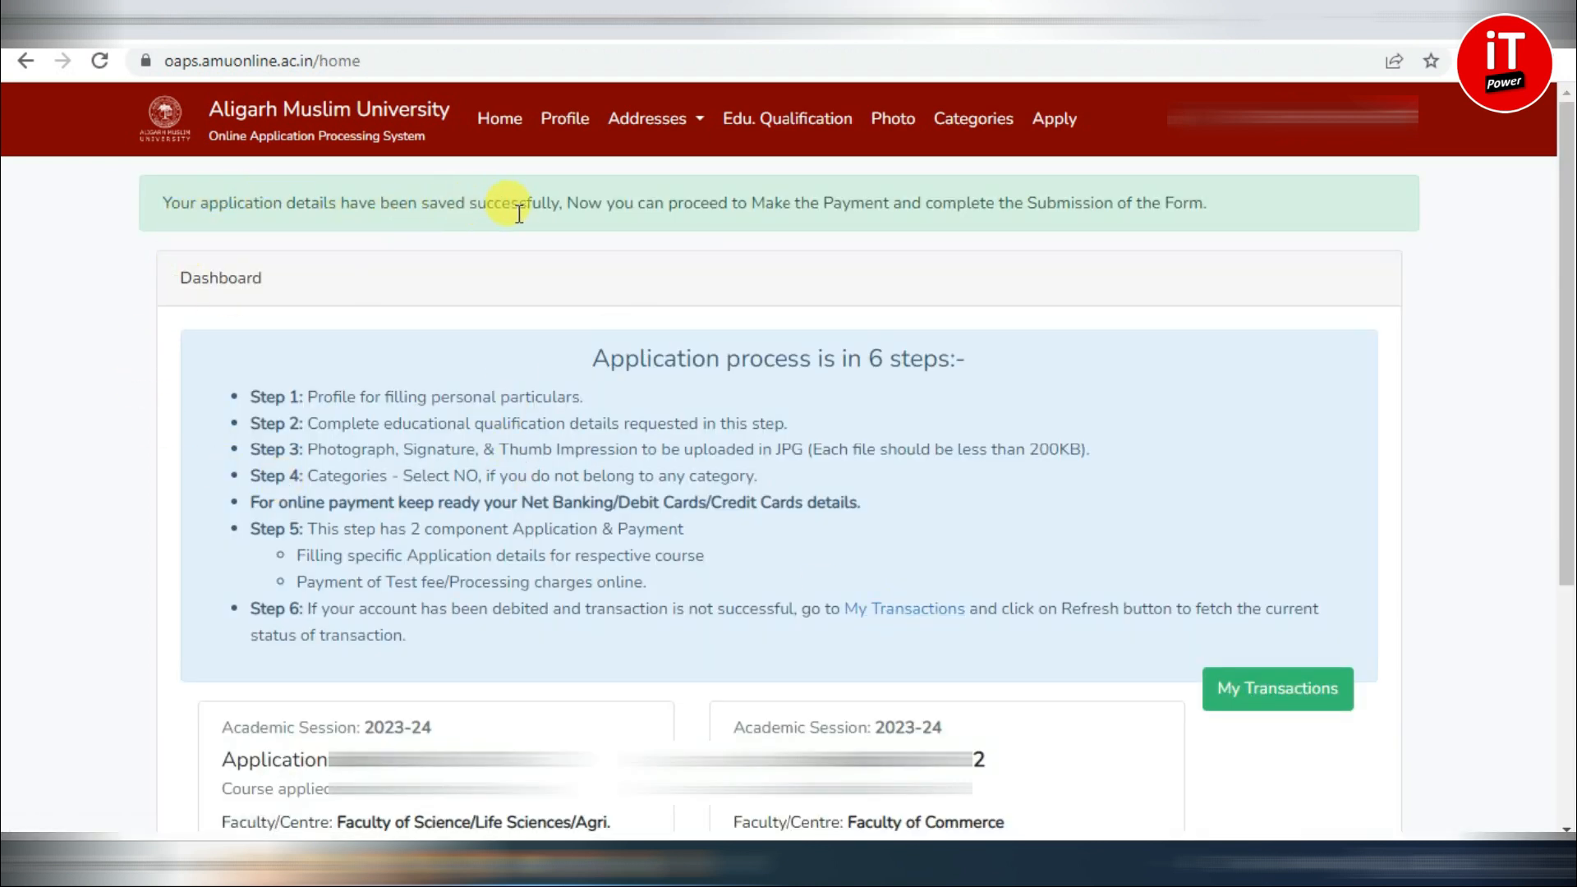
- Review the filled form of the Faculty of Science application from the dashboard, then close it
{"action": "scroll", "coordinate": [750, 441], "scroll_direction": "down", "scroll_amount": 4}
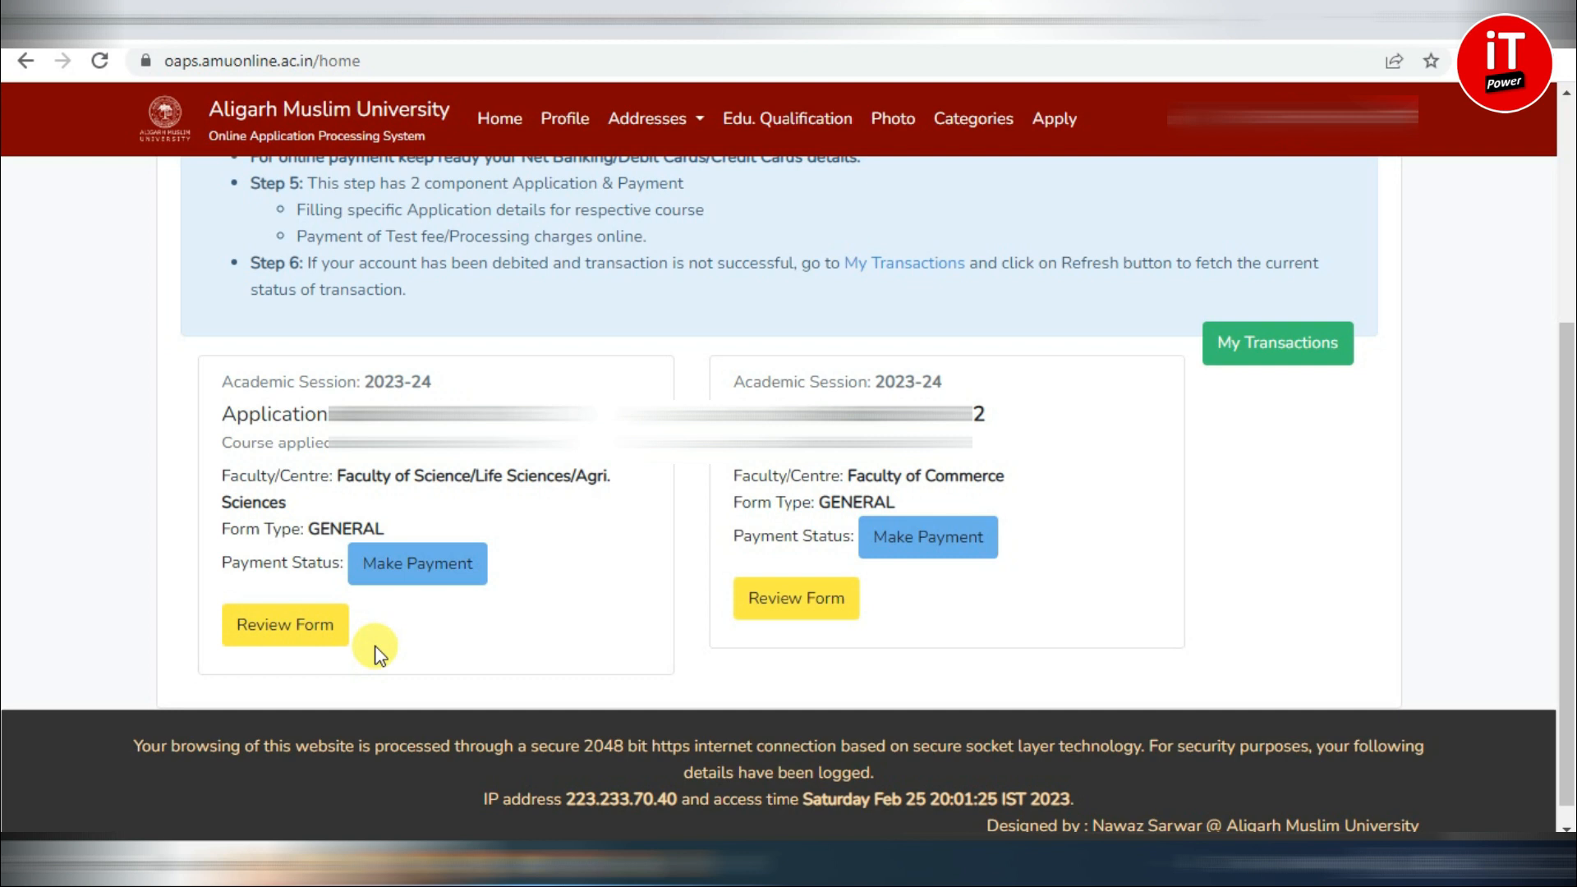
{"action": "left_click", "coordinate": [285, 624]}
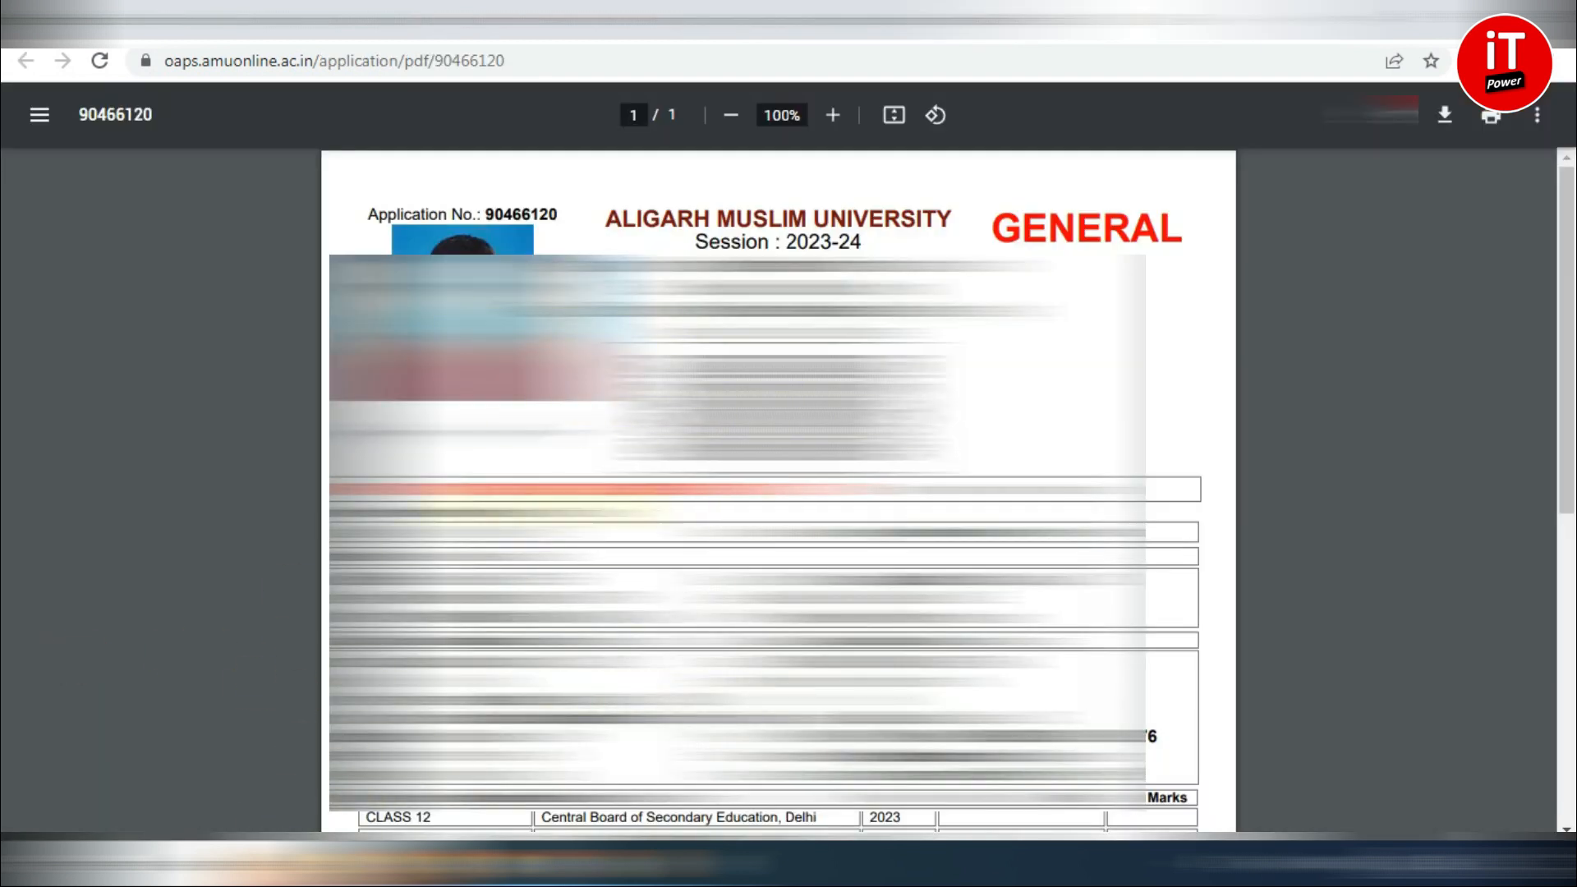
{"action": "scroll", "coordinate": [777, 492], "scroll_direction": "down", "scroll_amount": 4}
{"action": "scroll", "coordinate": [778, 493], "scroll_direction": "up", "scroll_amount": 3}
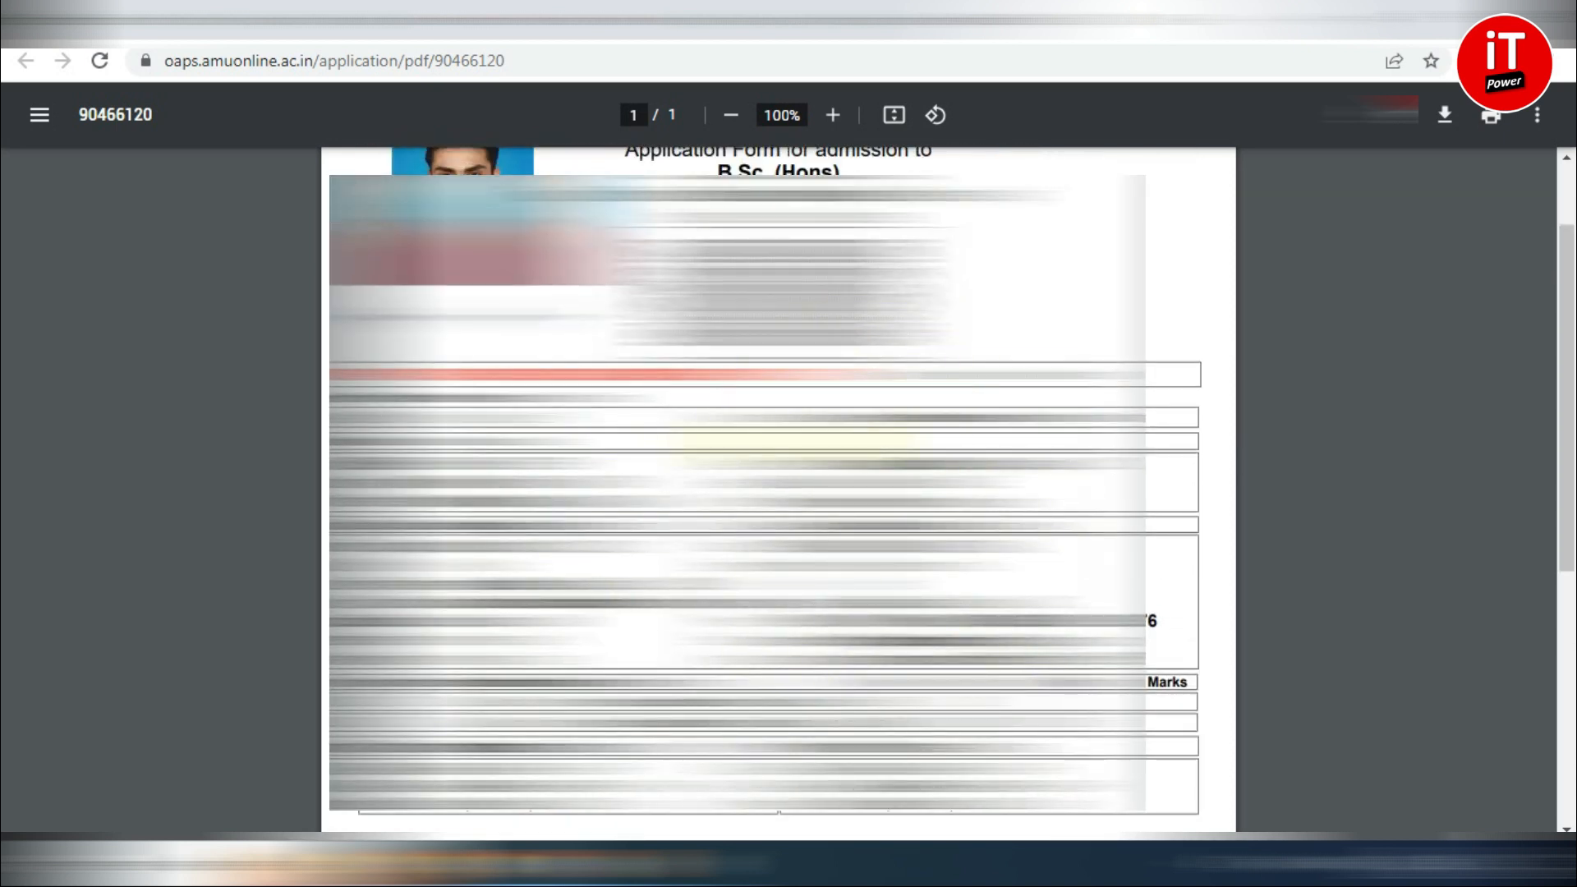
{"action": "left_click", "coordinate": [1306, 20]}
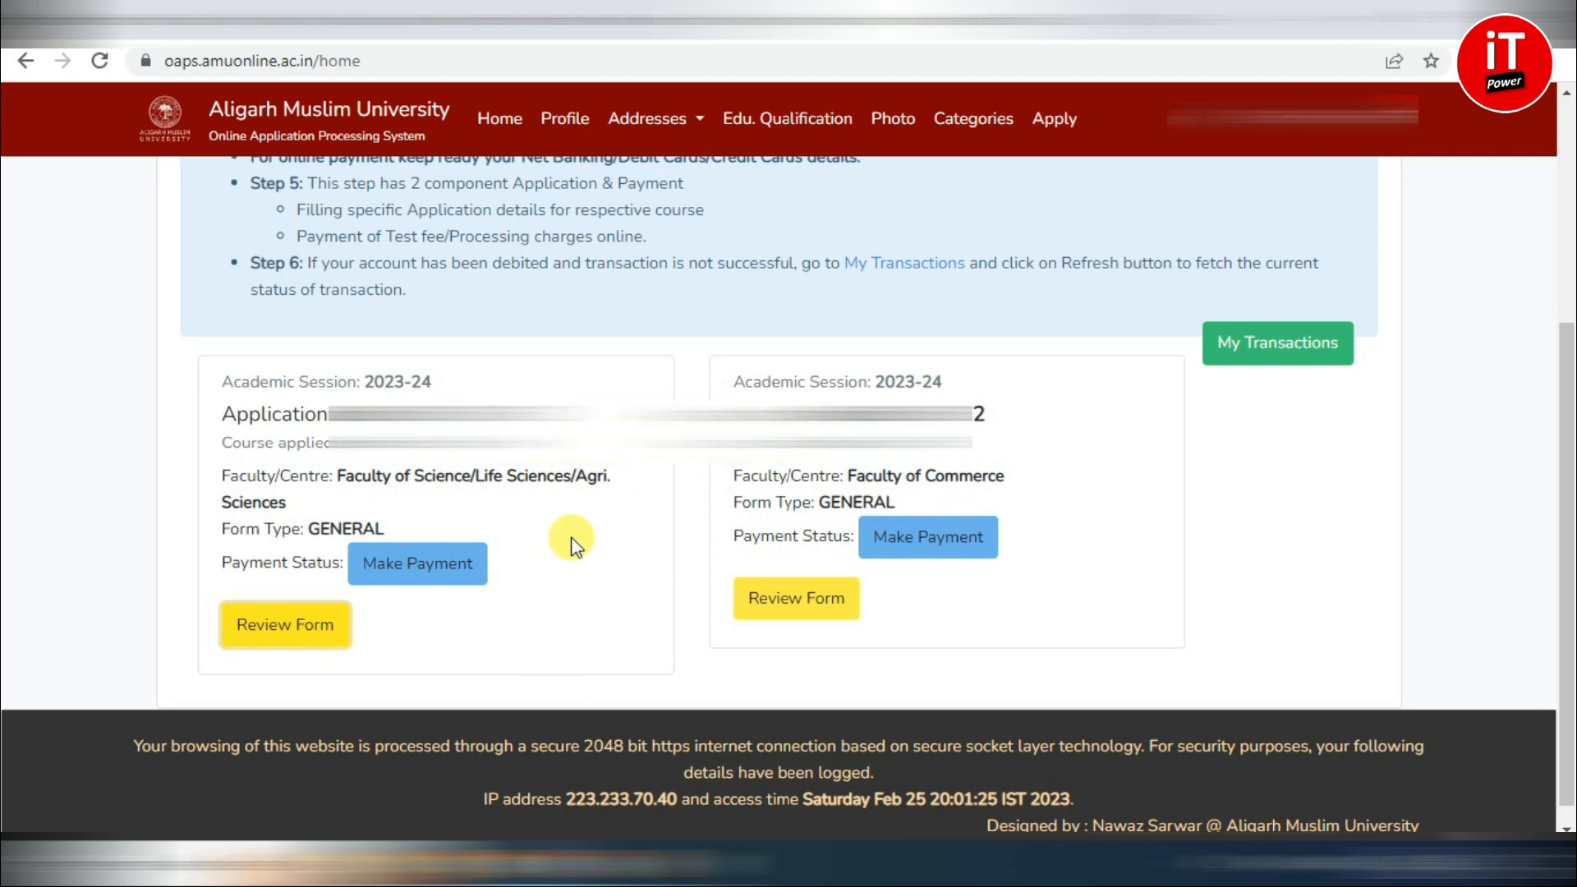
- Start the admission fee payment for the Faculty of Commerce application and continue past the contact details to the payment methods
{"action": "left_click", "coordinate": [923, 553]}
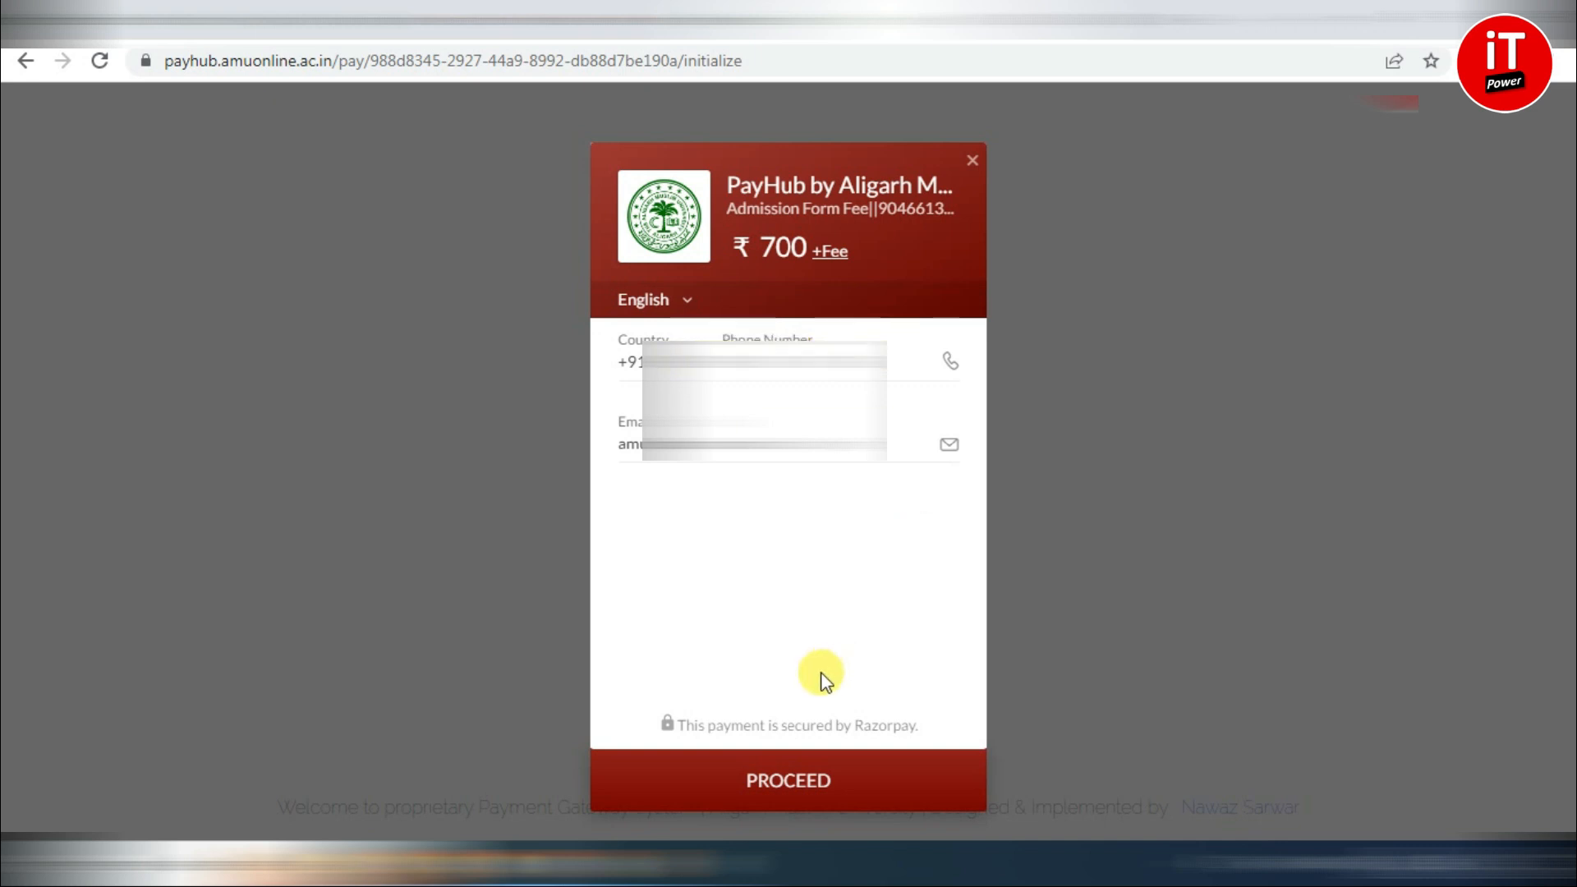
{"action": "left_click", "coordinate": [786, 782]}
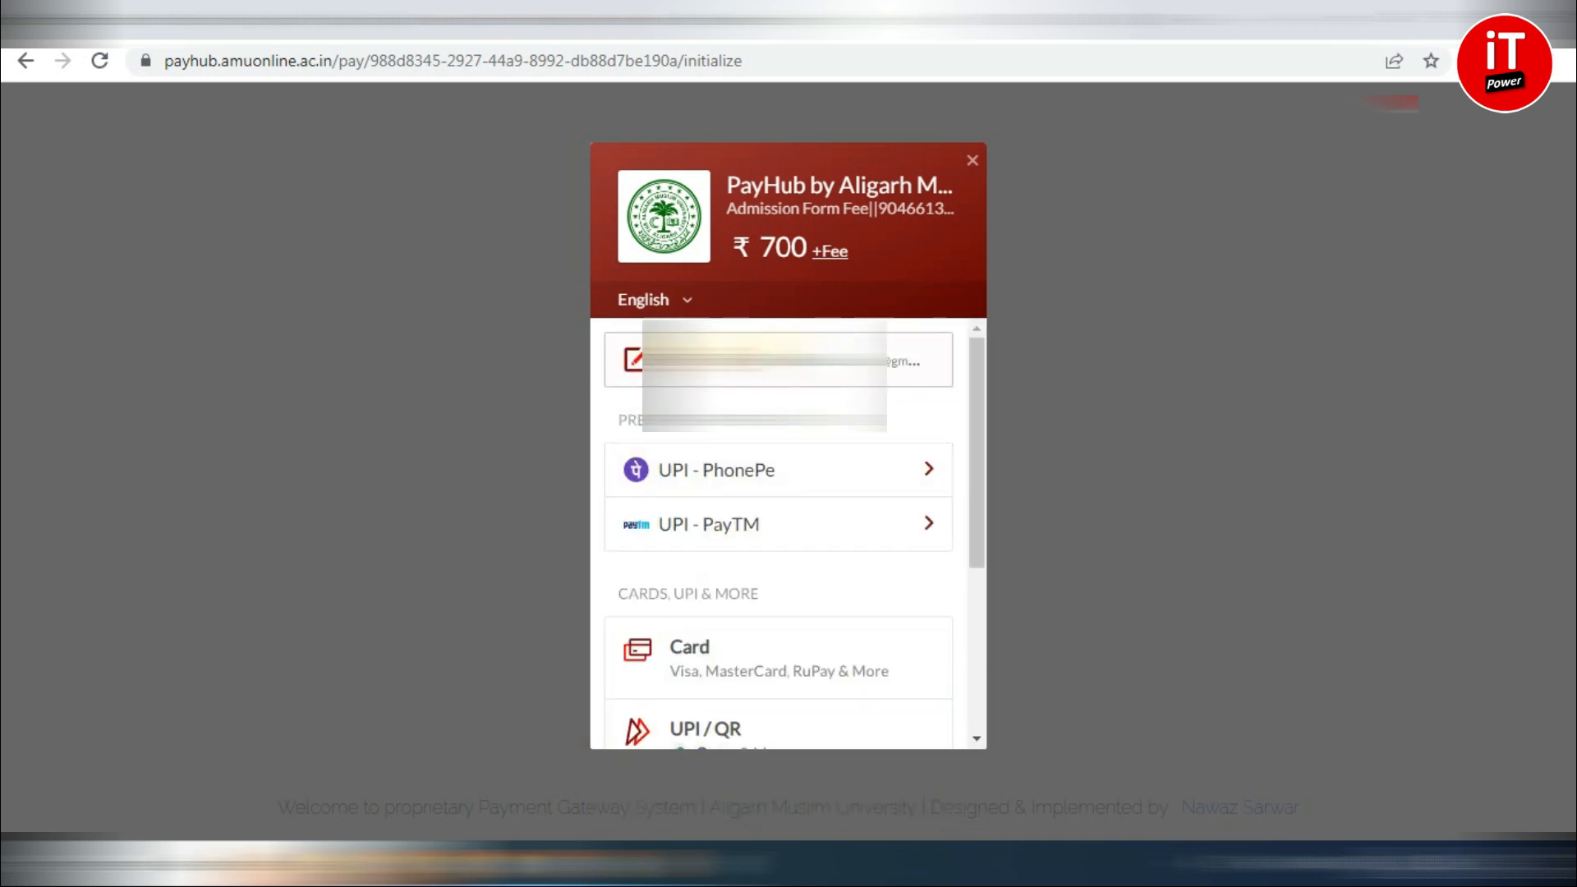